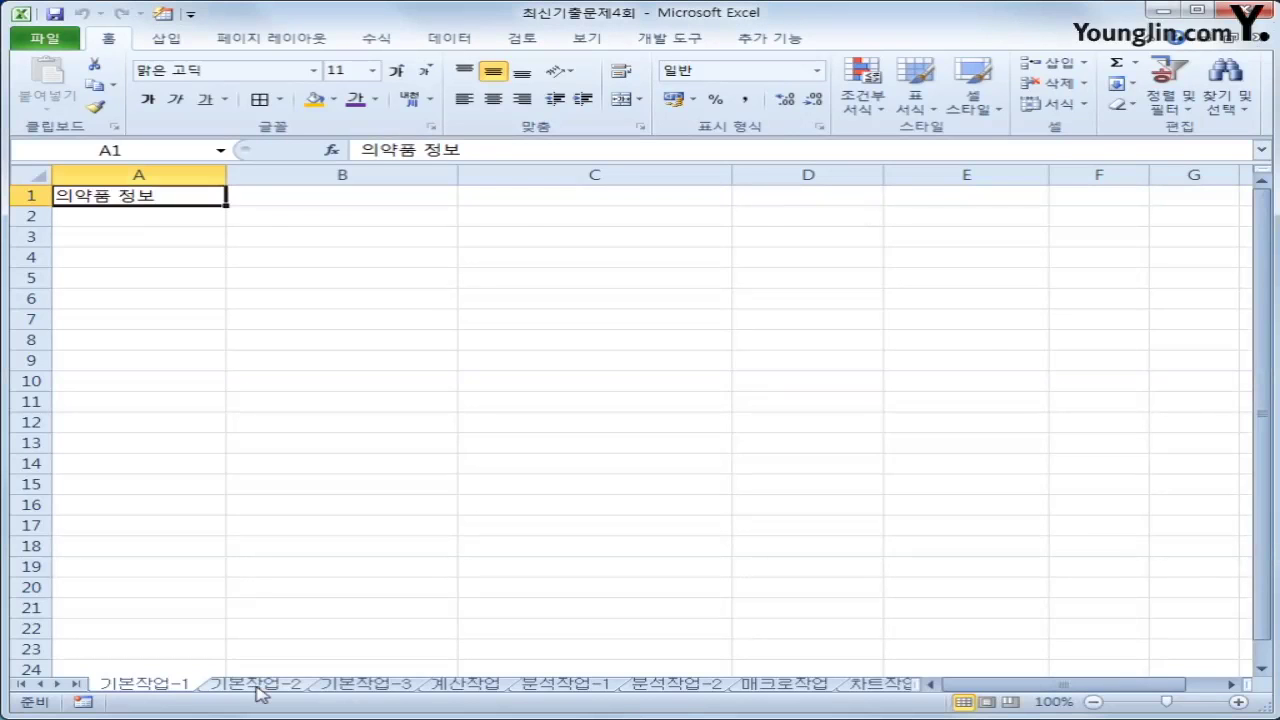
On the 기본작업-2 sheet, merge and center the title across A1:I1.
left_click(260, 688)
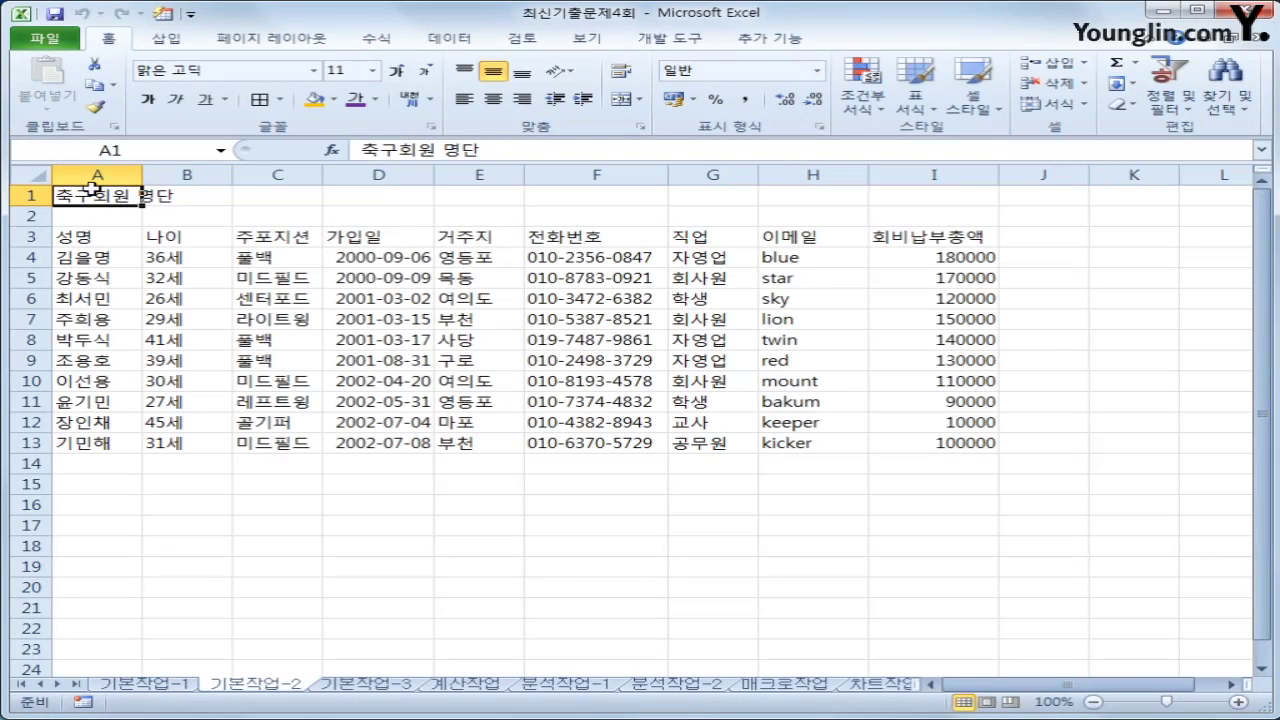
left_click_drag(88, 190, 913, 190)
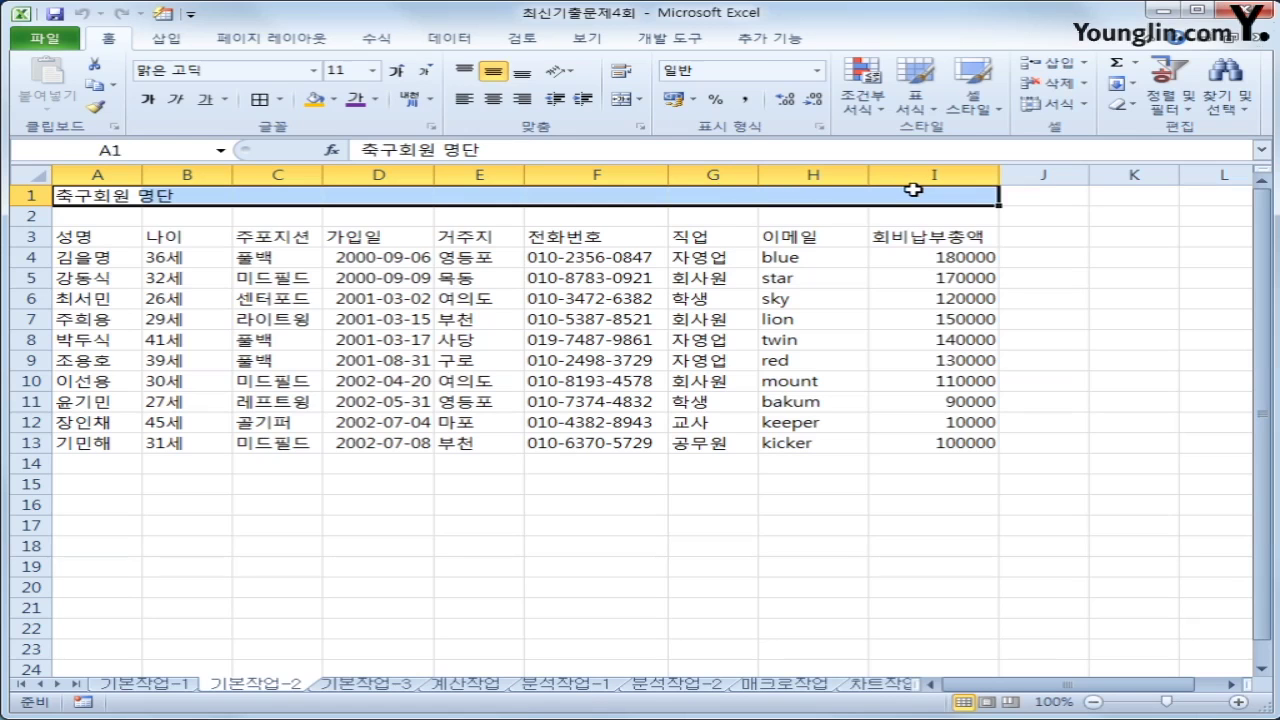
left_click(626, 101)
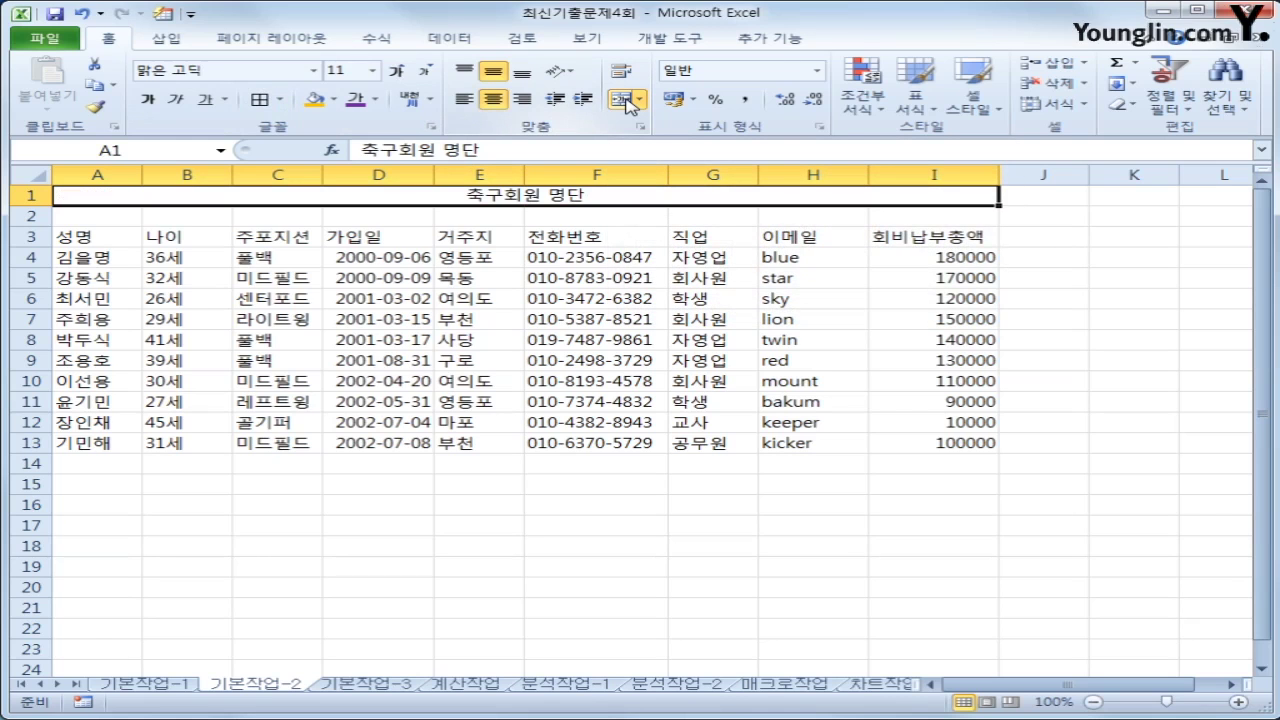
Set the merged title's font to HY중고딕 and its size to 18.
left_click(316, 71)
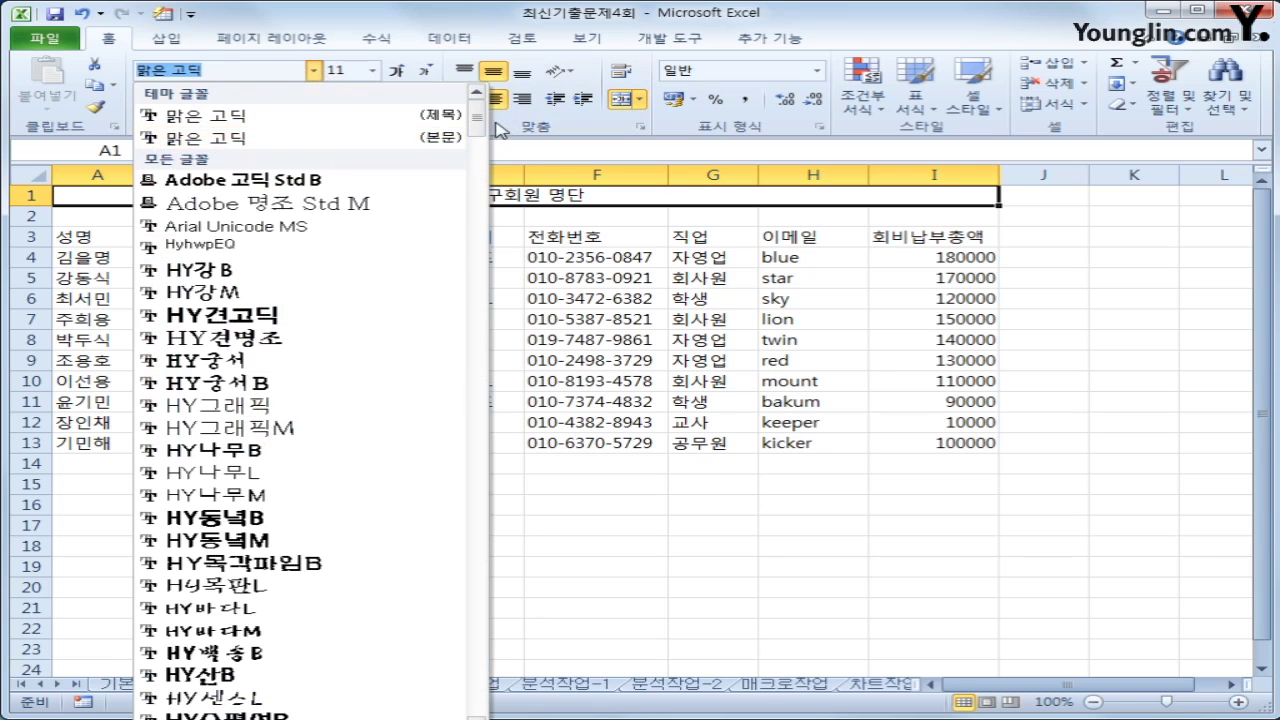
left_click_drag(480, 125, 480, 140)
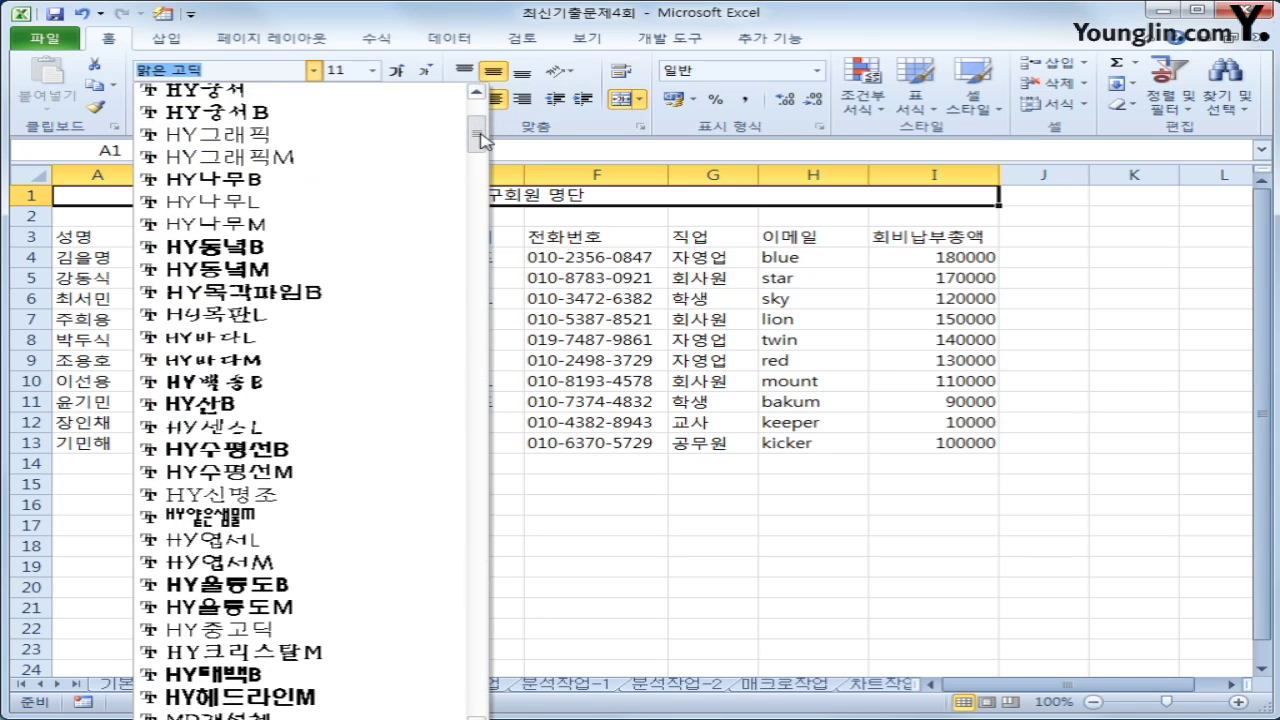
mouse_move(480, 140)
left_mouse_down()
mouse_move(480, 122)
mouse_move(484, 146)
left_mouse_up()
left_click(288, 455)
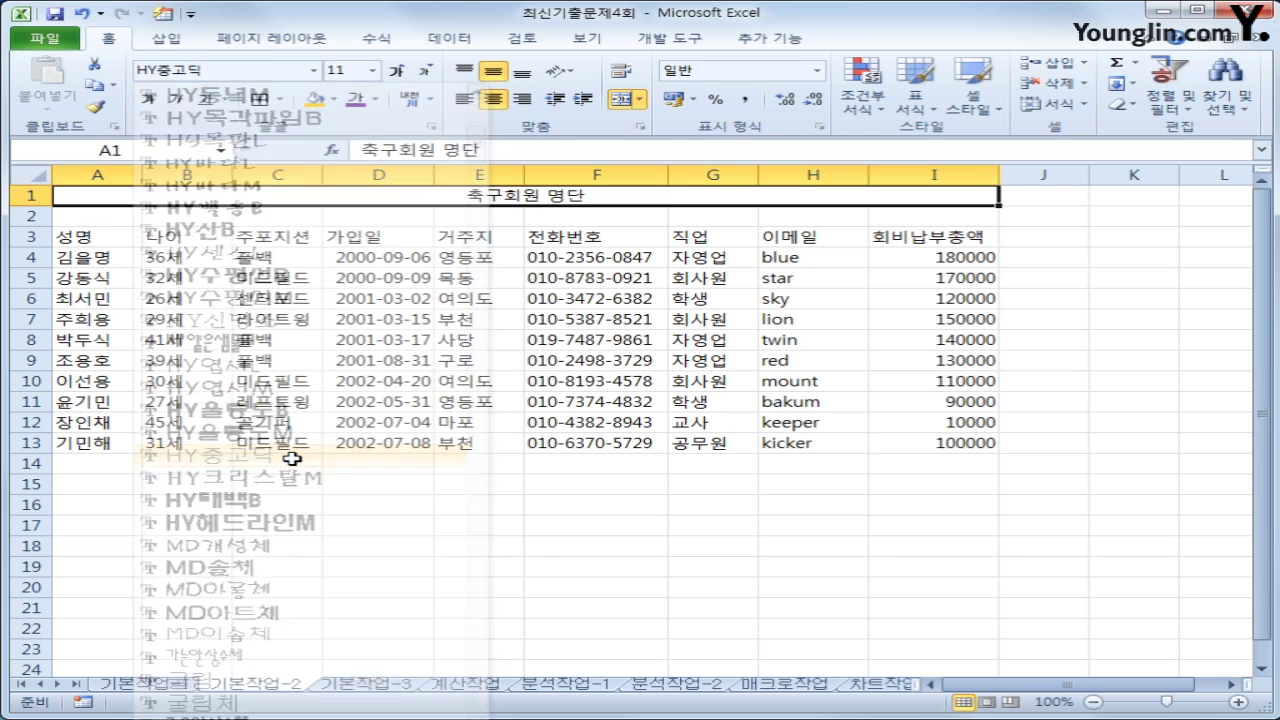
left_click(372, 70)
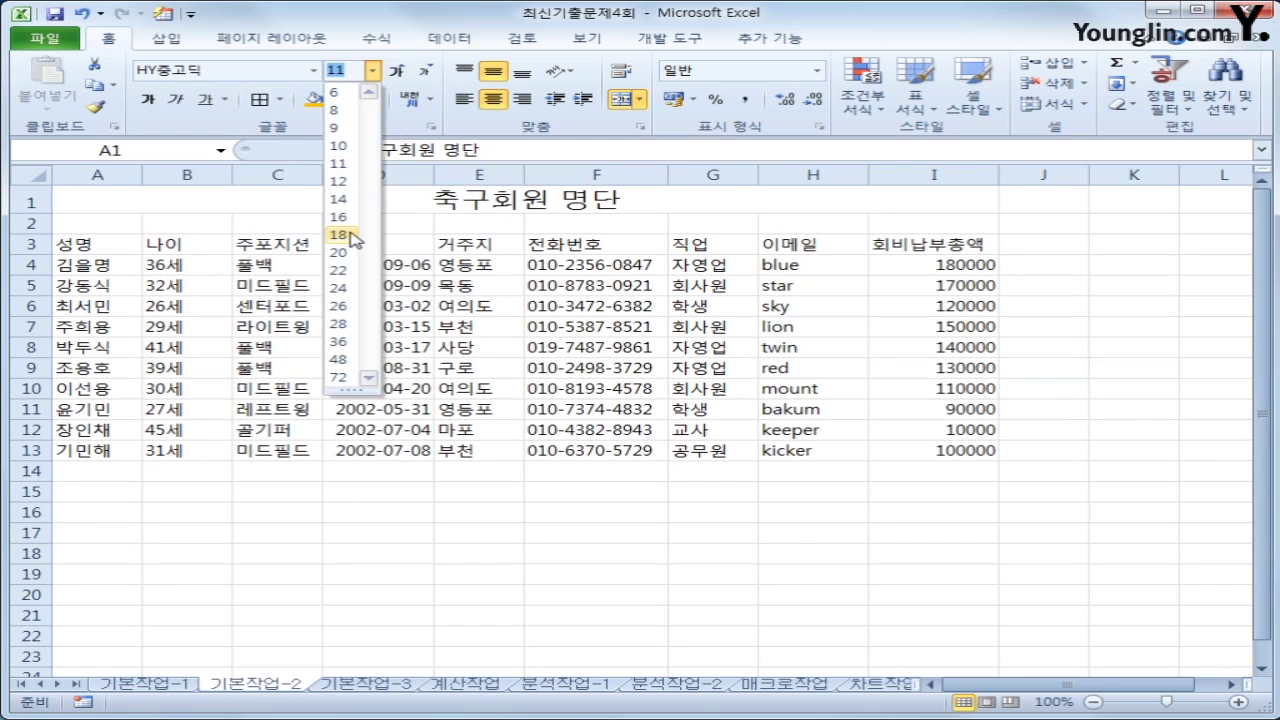
left_click(340, 234)
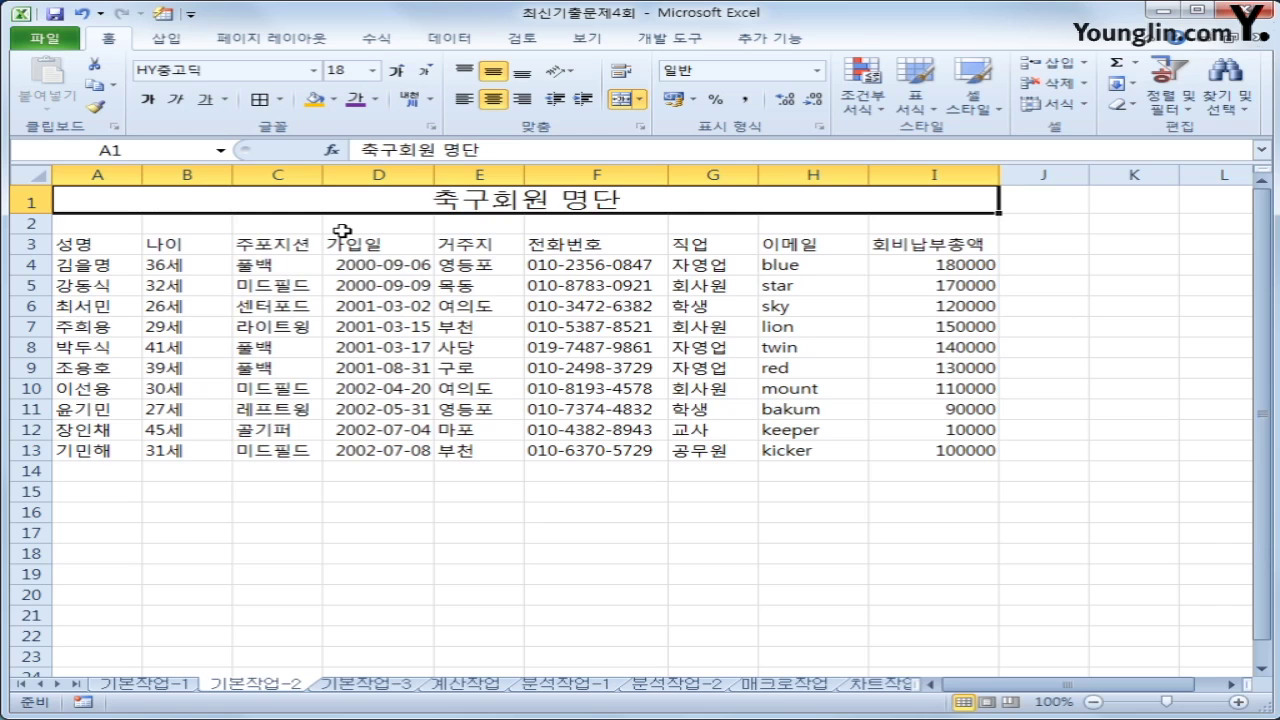
Set the height of row 1 to 28.
left_click(26, 202)
right_click(26, 202)
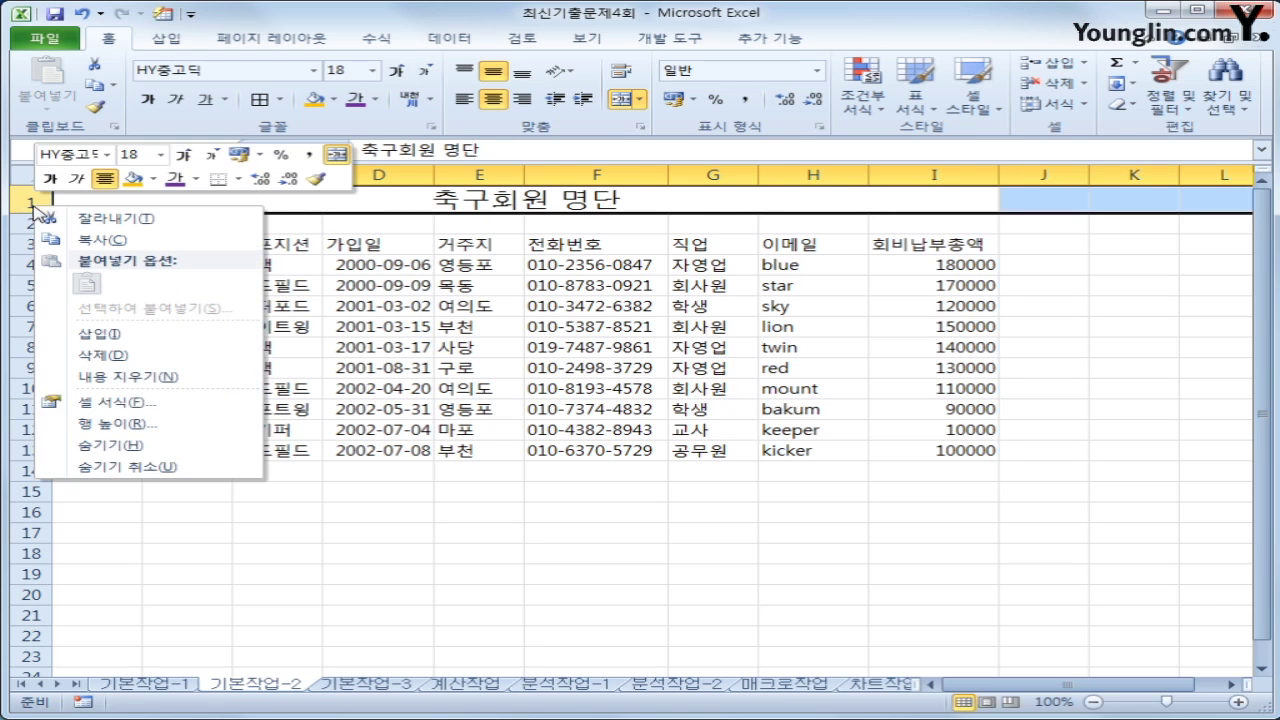
left_click(177, 424)
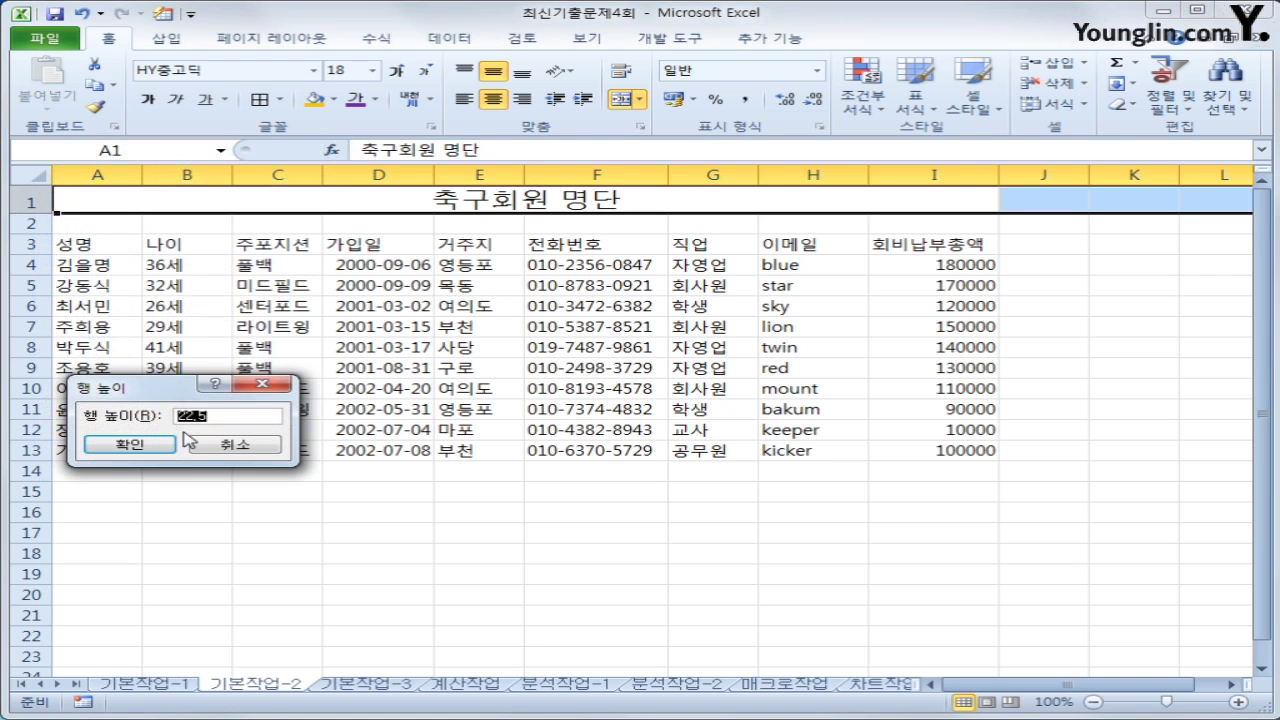
type("28")
left_click(165, 447)
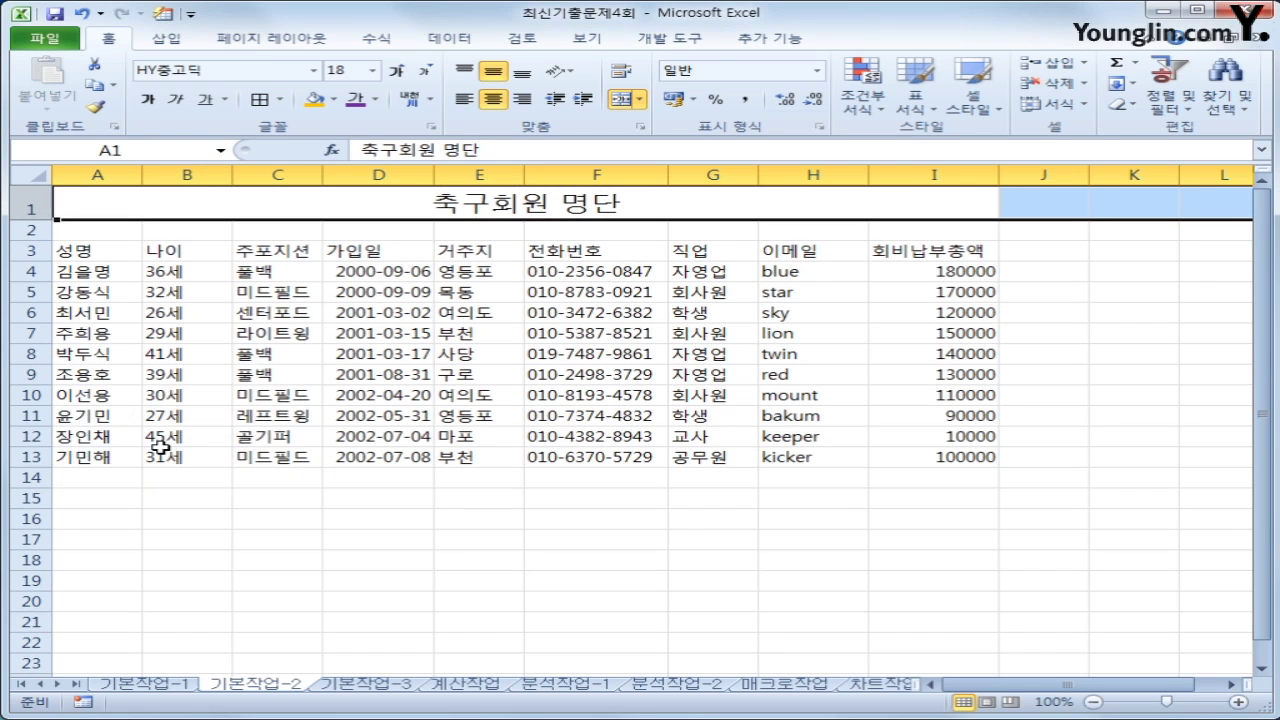
Apply the 제목 4 cell style to the header cells A3:I3.
left_click(112, 264)
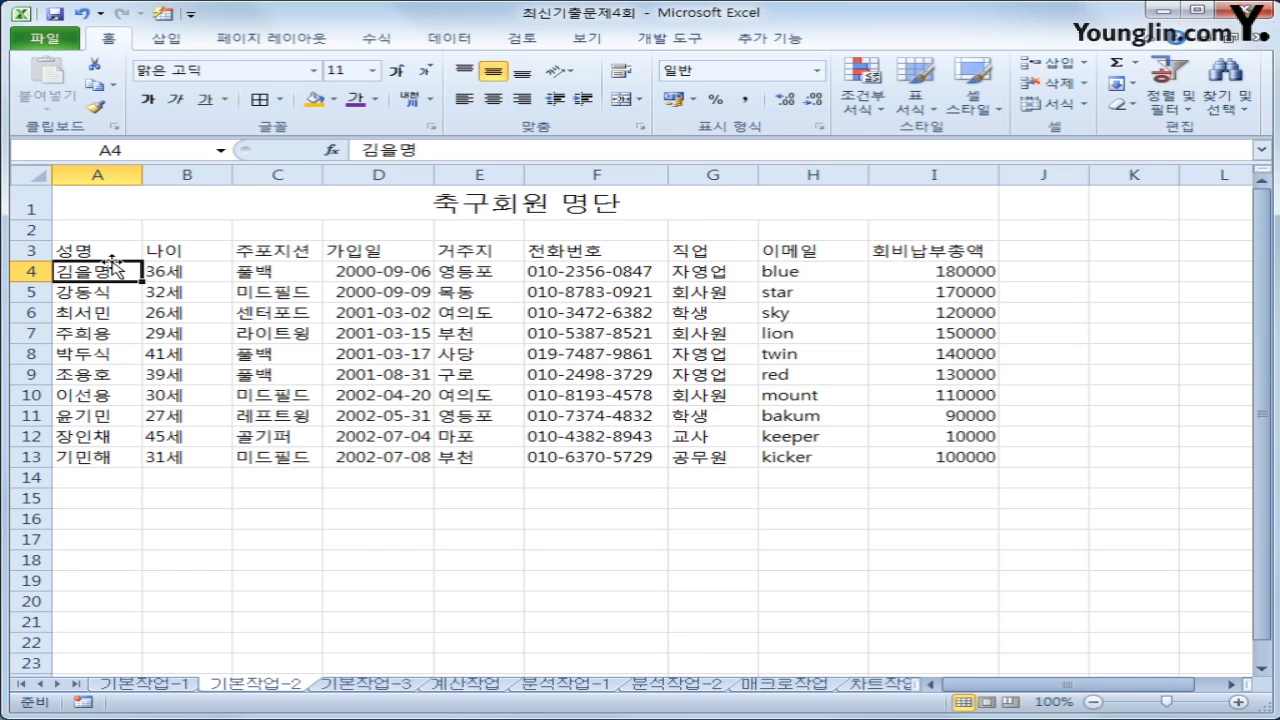
left_click_drag(108, 251, 910, 251)
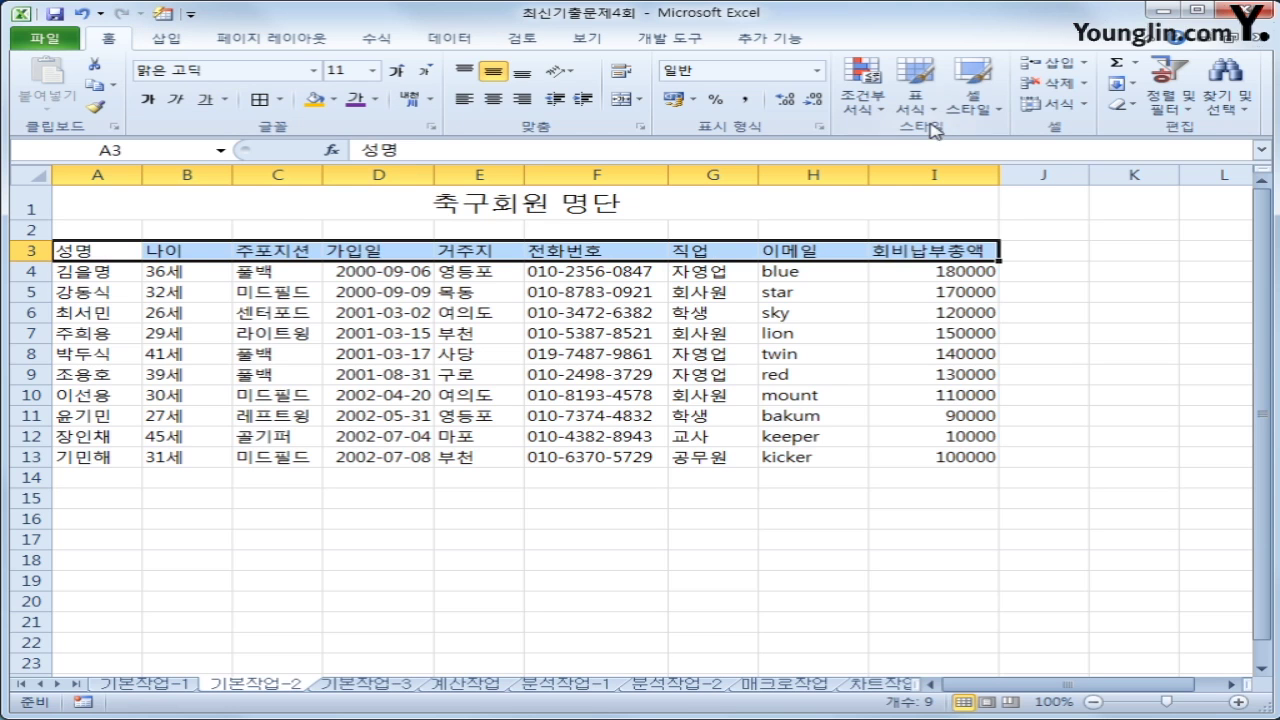
left_click(971, 105)
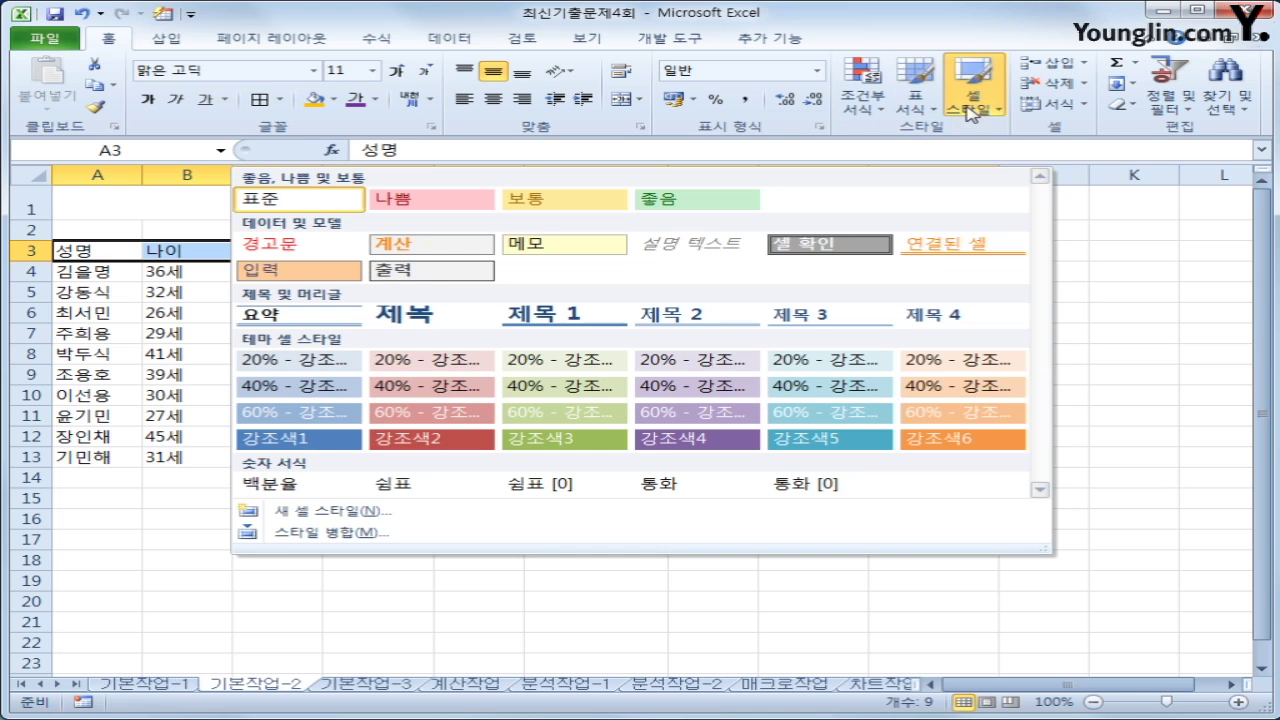
left_click(985, 317)
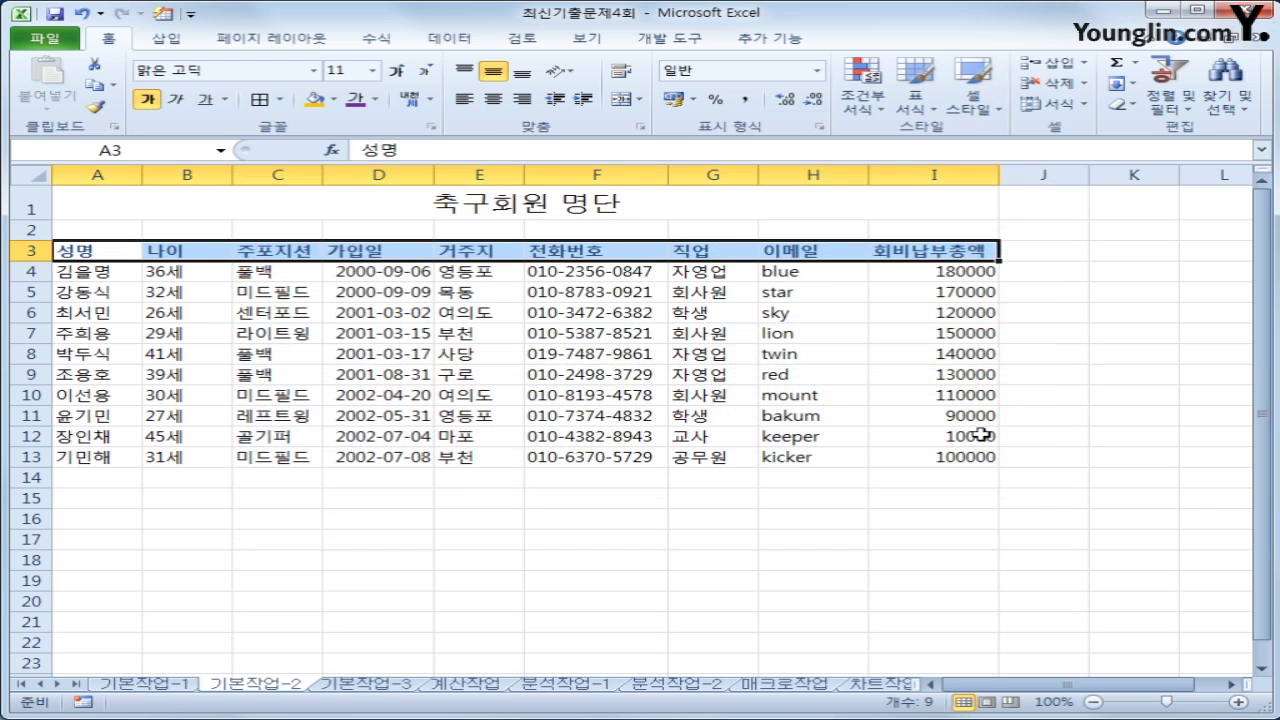
left_click(1055, 532)
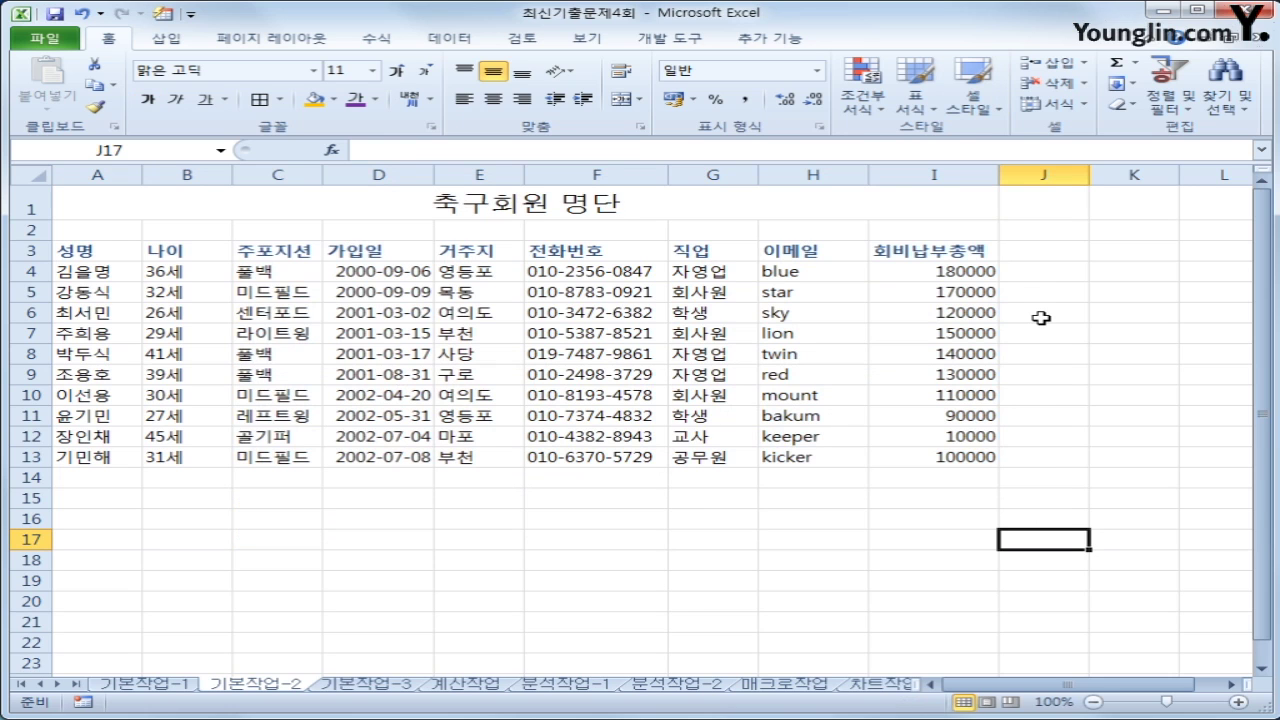
Define the name 전화번호 for the phone number cells F4:F13.
left_click(622, 274)
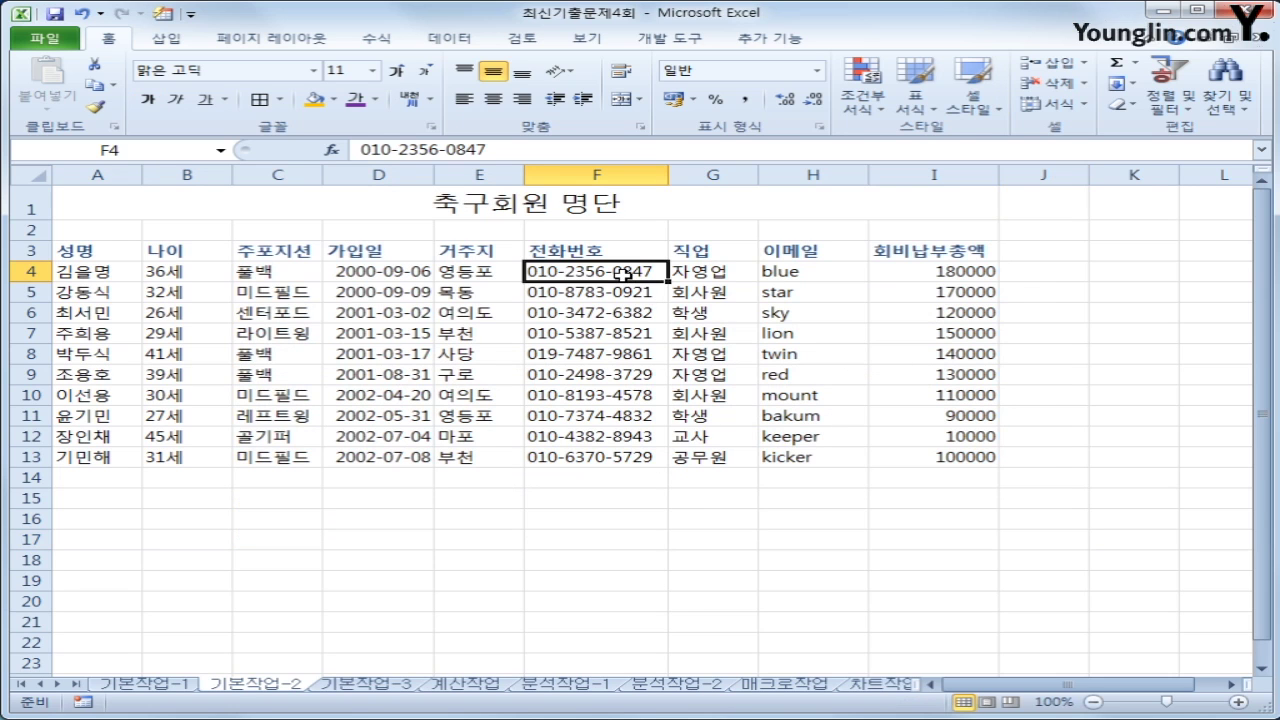
left_click_drag(622, 274, 634, 457)
left_click(134, 148)
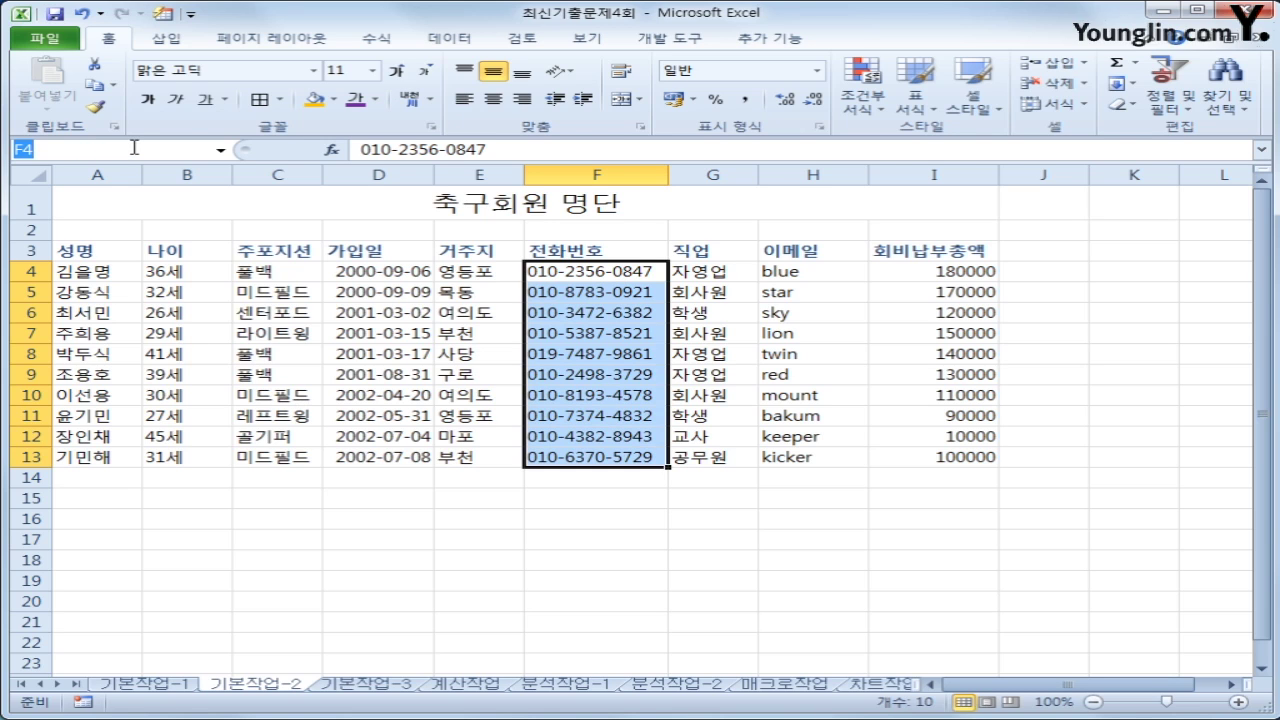
type("전화번호")
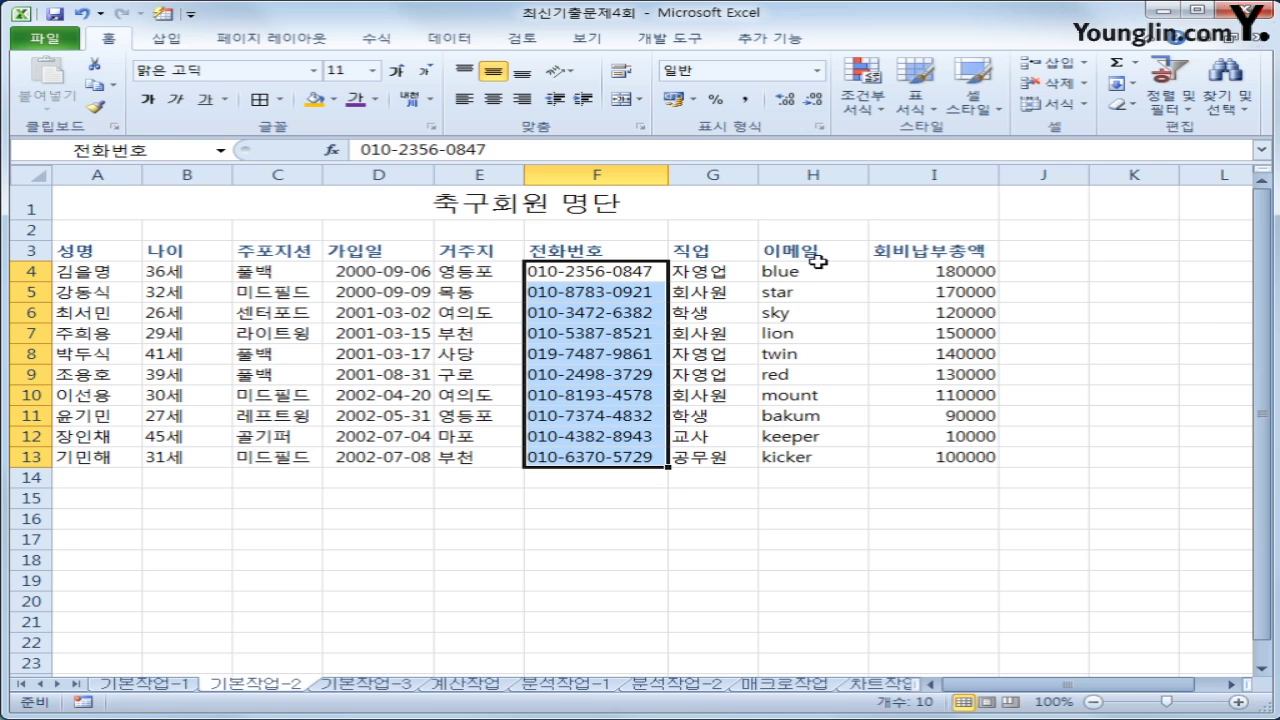
left_click_drag(815, 268, 824, 456)
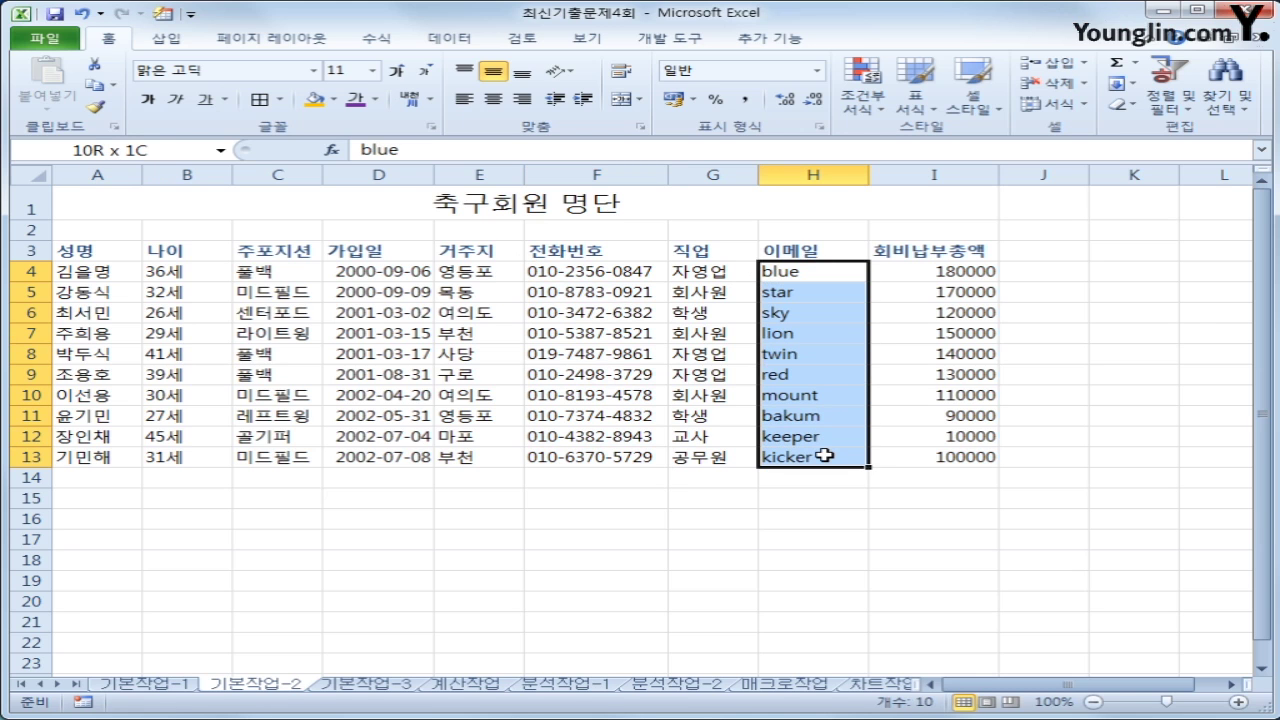
right_click(796, 312)
left_click(641, 456)
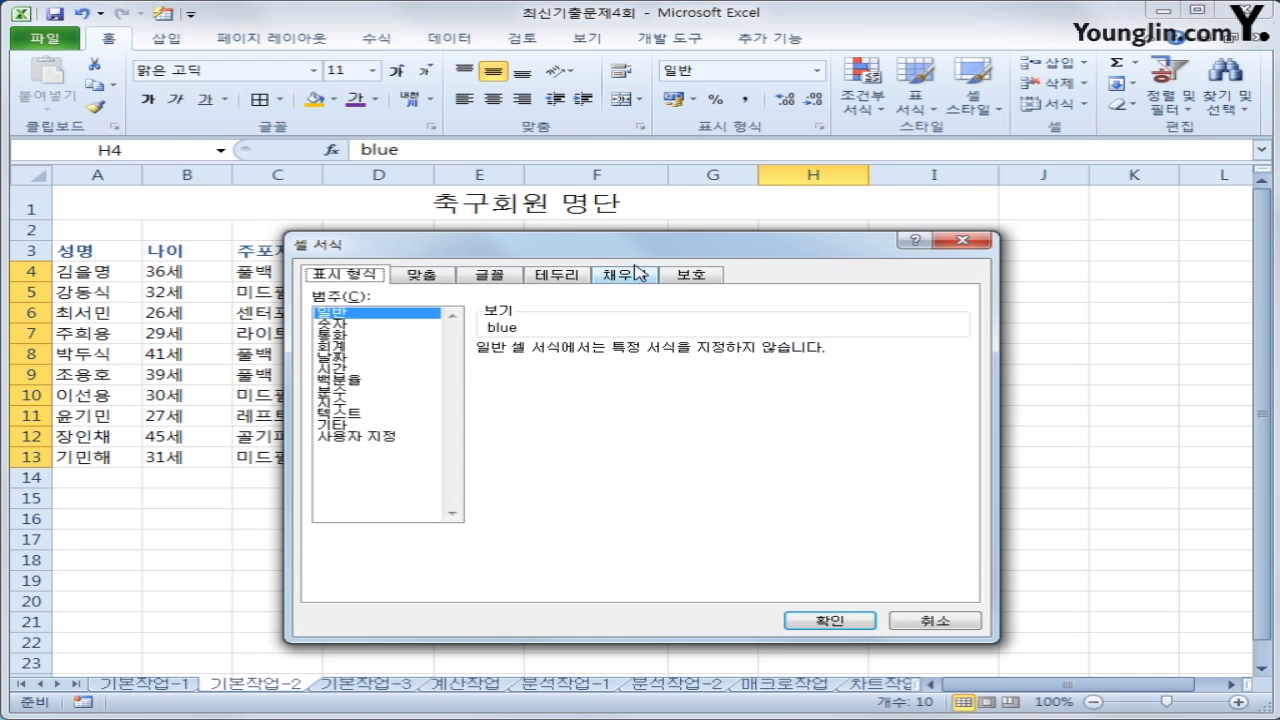
left_click_drag(637, 253, 577, 202)
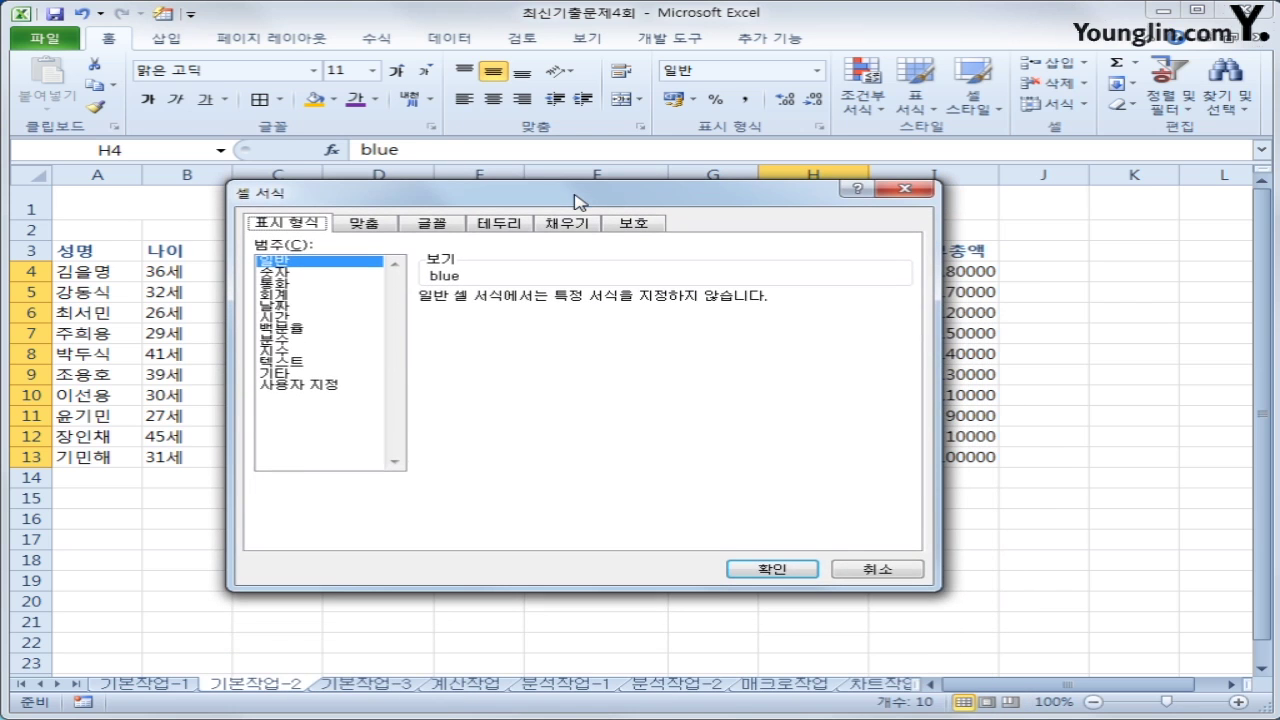
left_click(326, 386)
left_click_drag(476, 312, 418, 312)
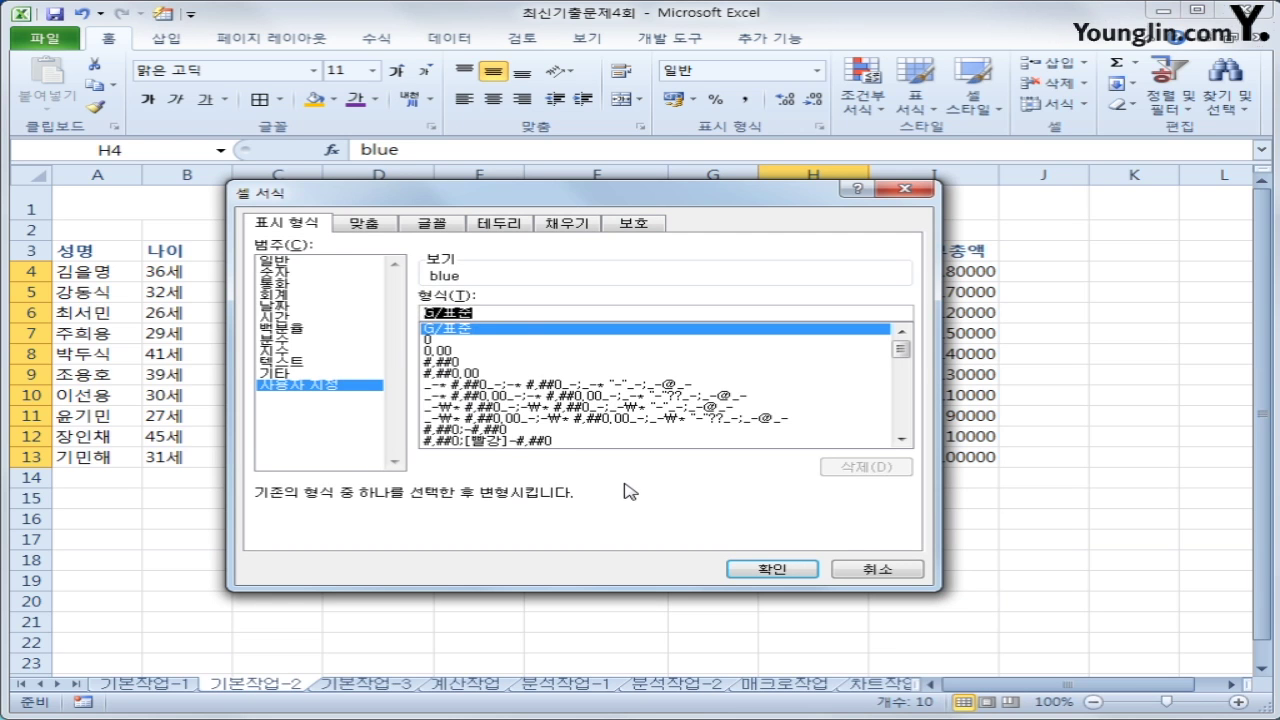
type("@")
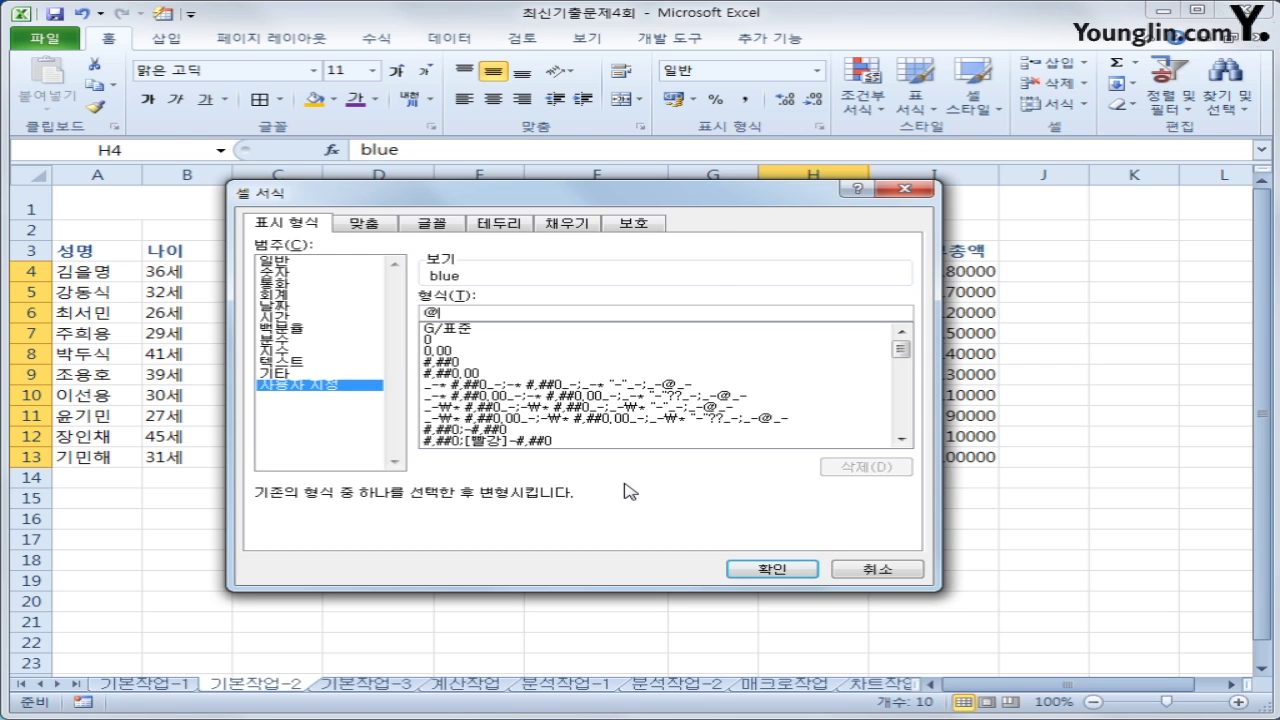
left_click_drag(690, 197, 540, 132)
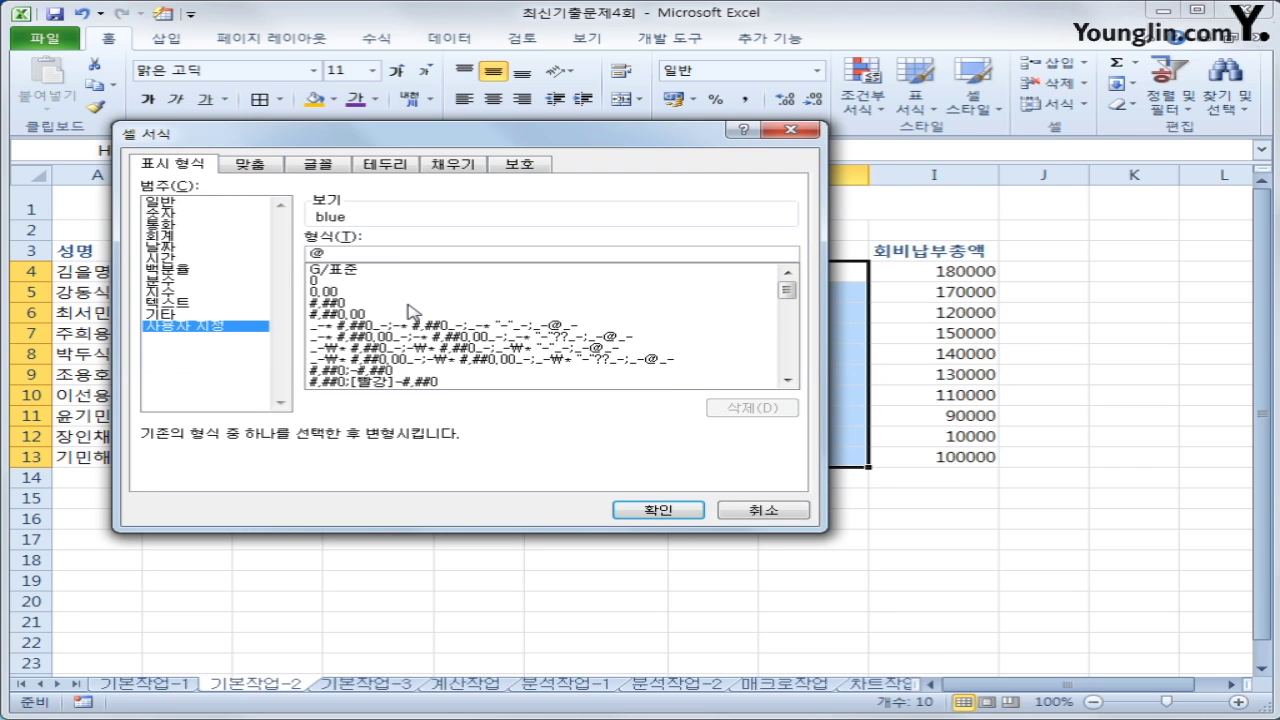
type("1")
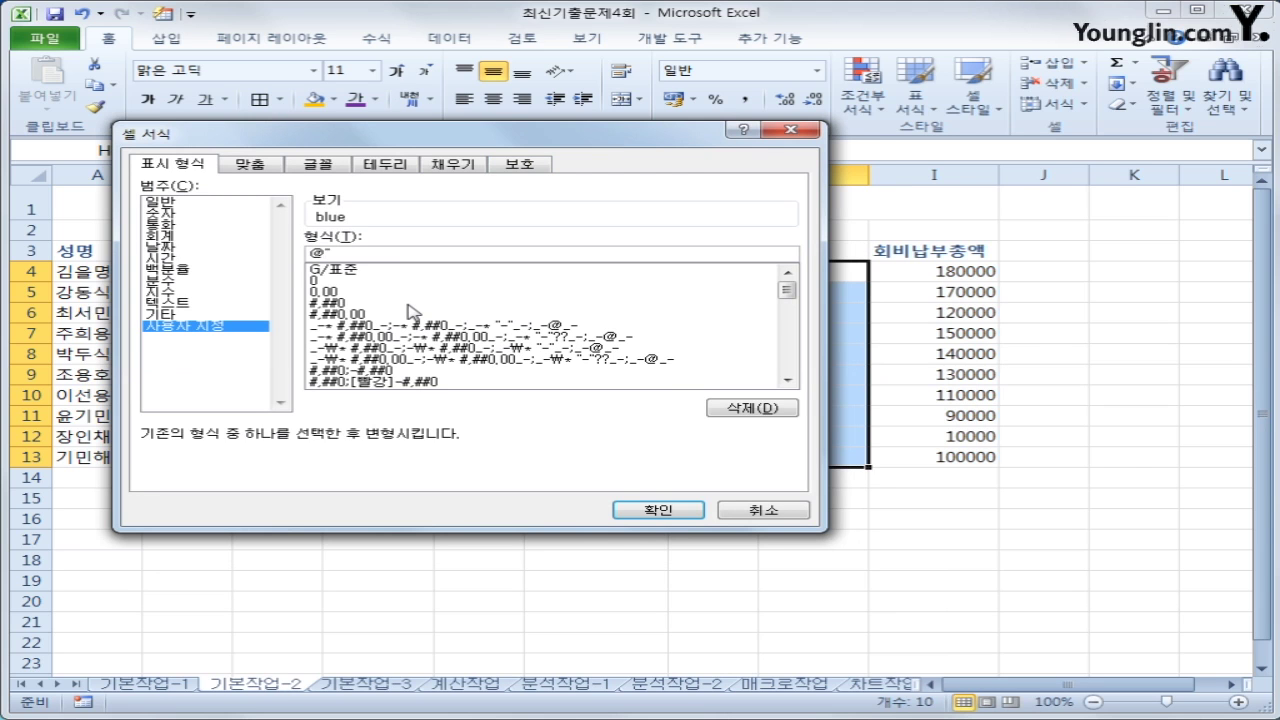
type("\"@ㅏ")
key("BackSpace")
type("korcham.net\"")
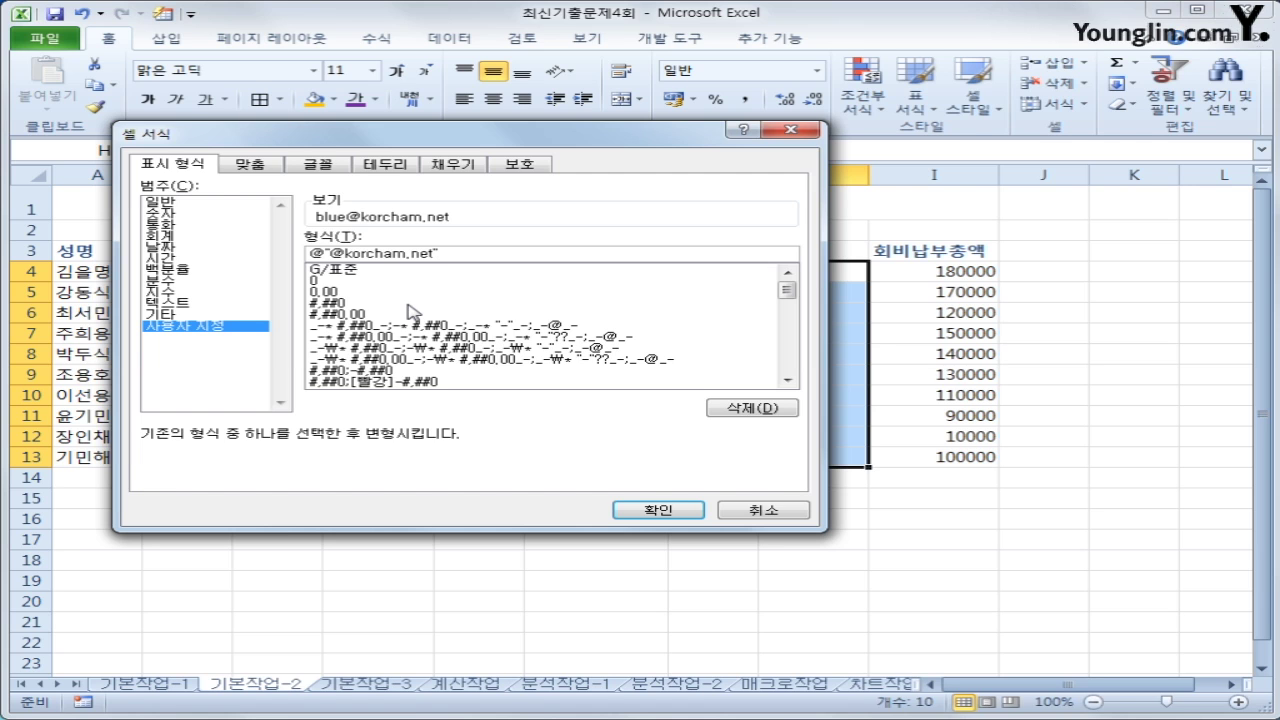
left_click(668, 510)
left_click(825, 456)
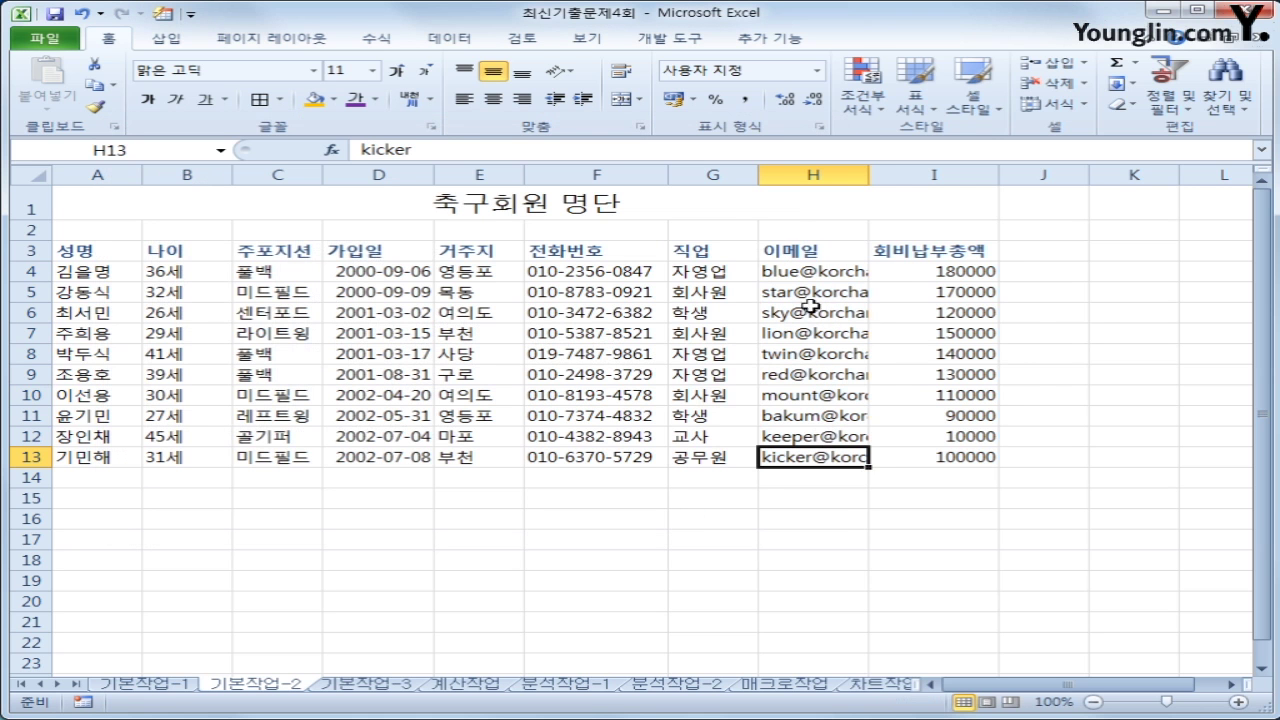
double_click(868, 175)
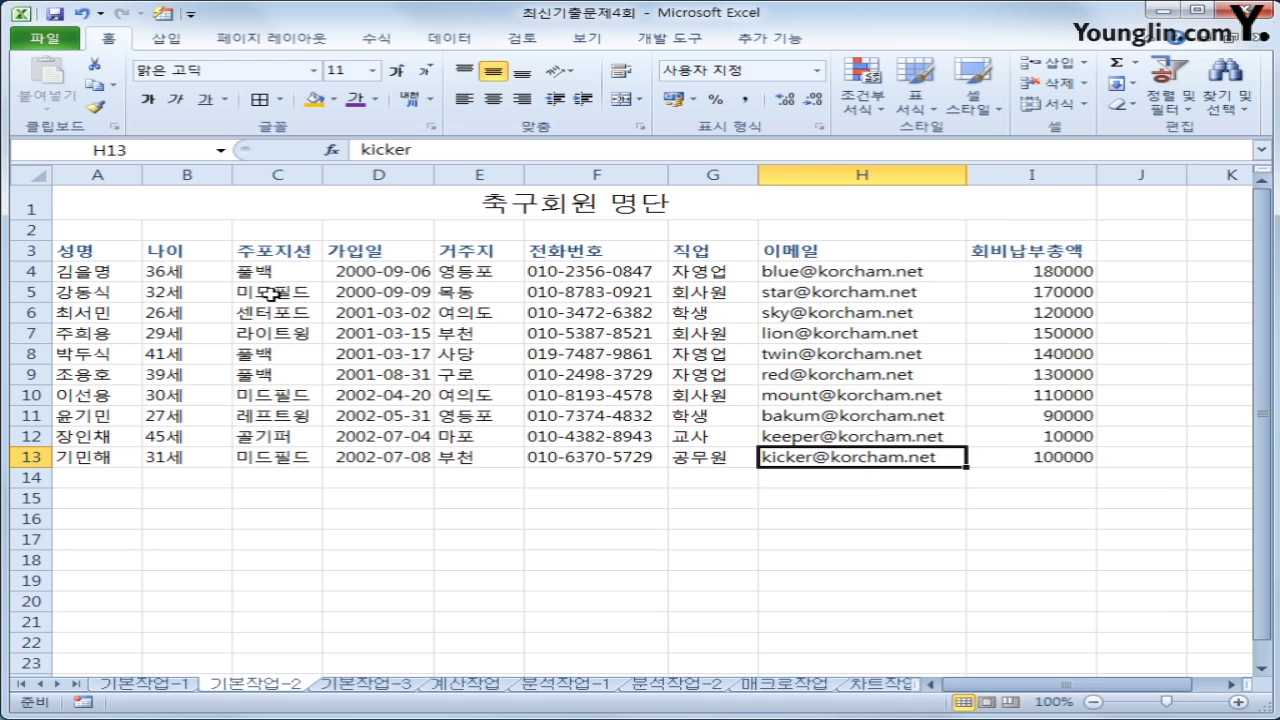
Apply all borders (모든 테두리) to the table range A3:I13.
left_click_drag(86, 251, 988, 456)
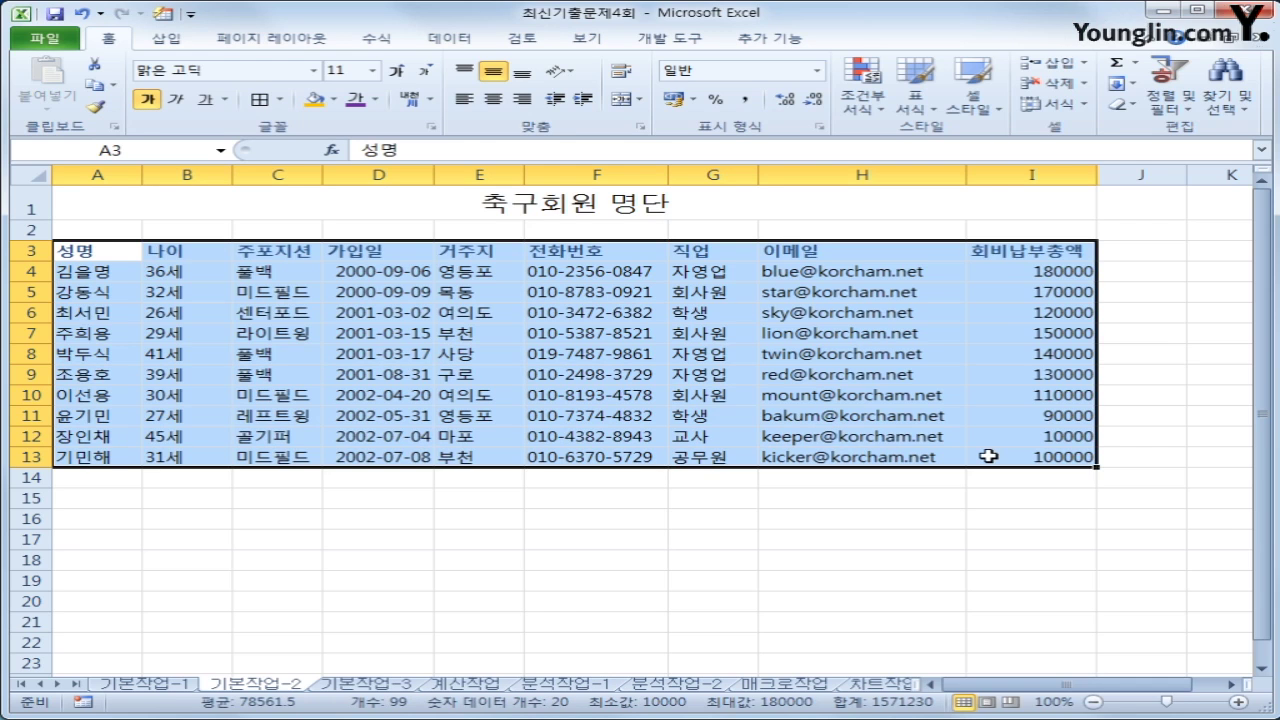
left_click(281, 100)
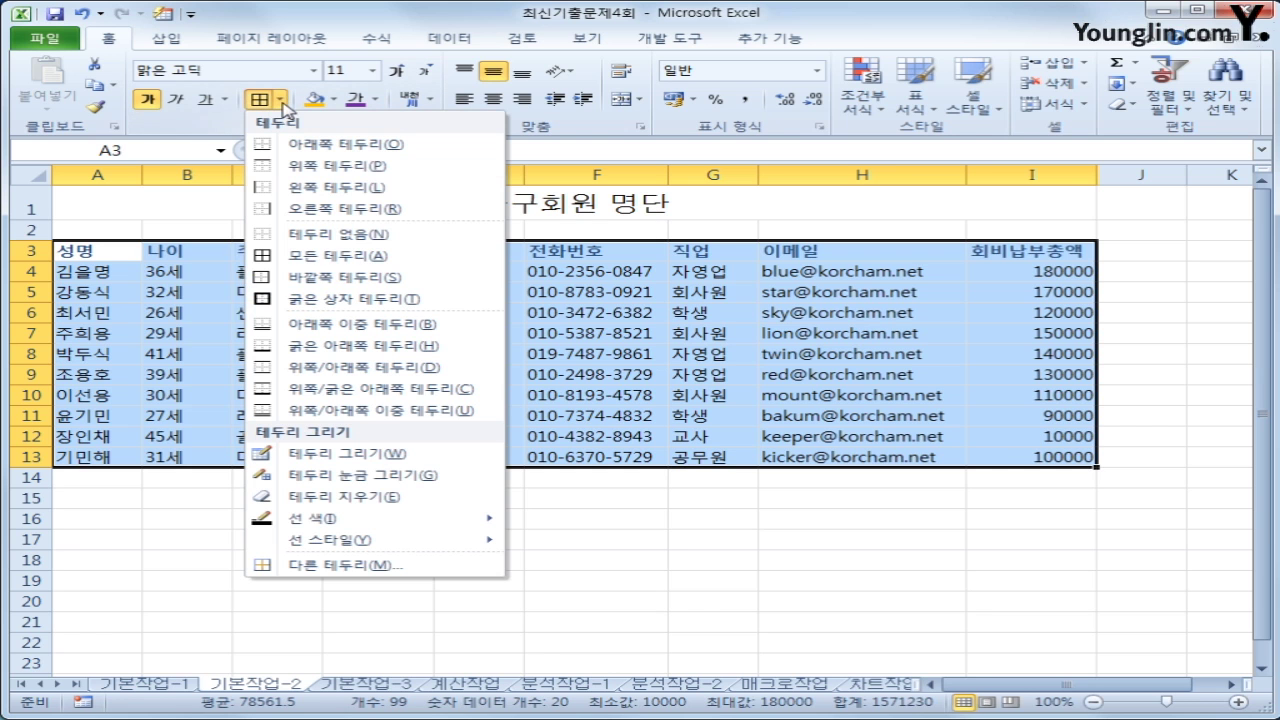
left_click(338, 262)
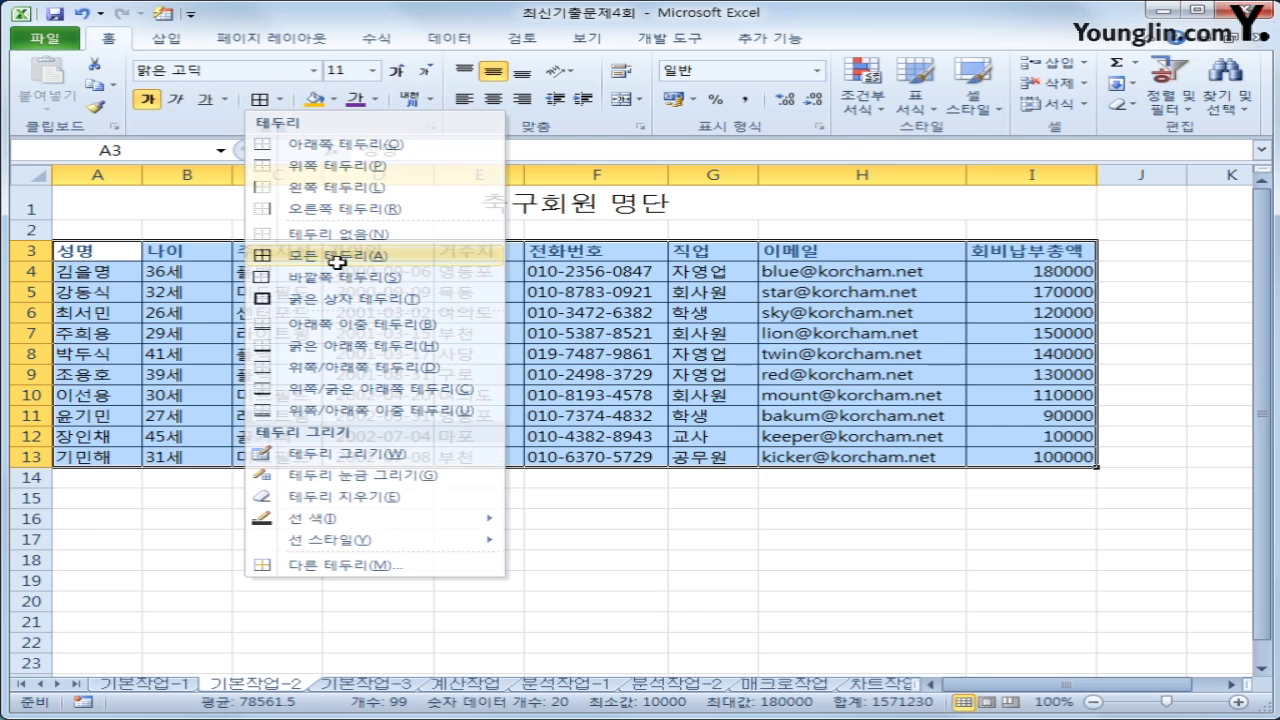
left_click(1032, 452)
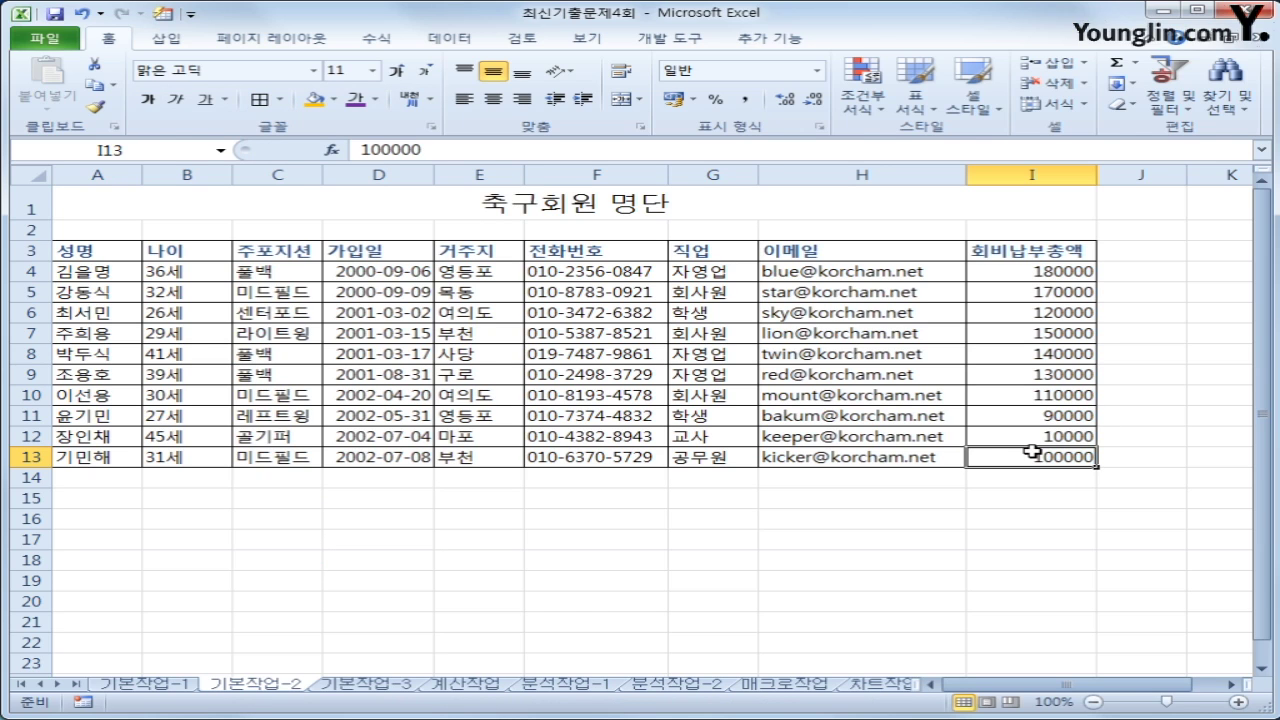
On 기본작업-3, copy the 성별 cells B3:B4 to A20 and the 키 cells E3:E4 to B20.
left_click(394, 688)
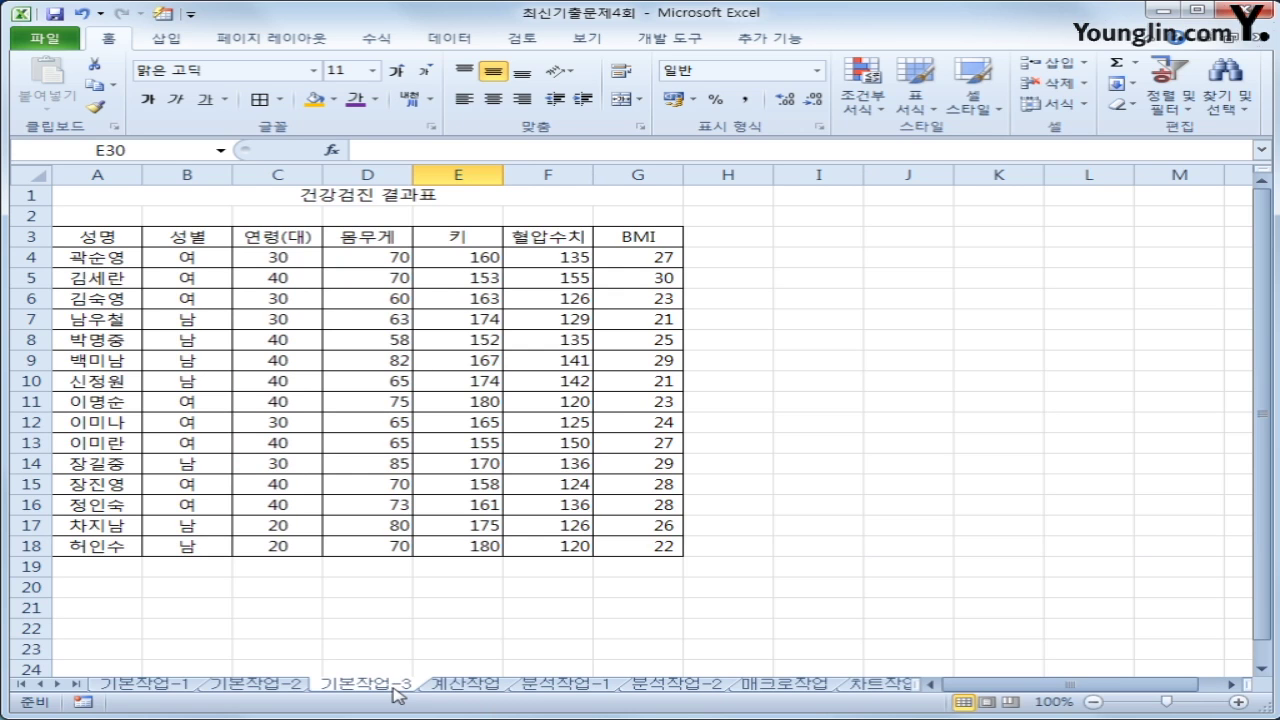
left_click_drag(194, 237, 197, 257)
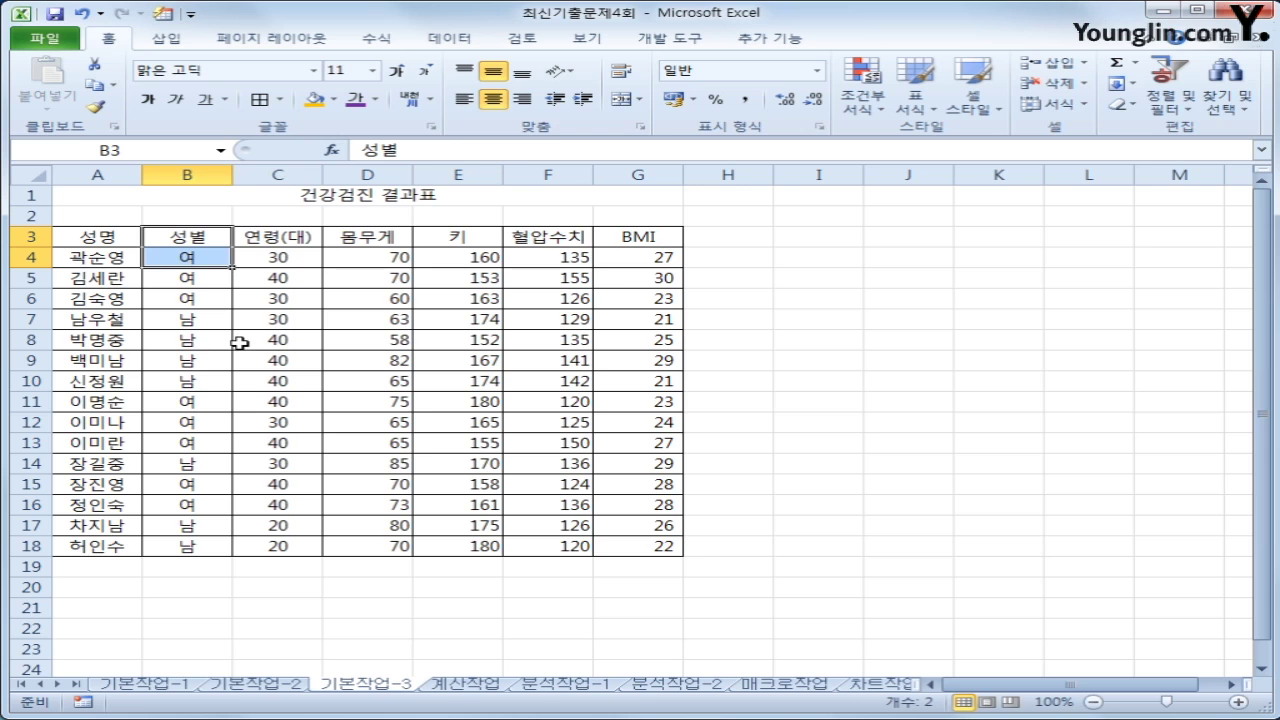
key("ctrl+c")
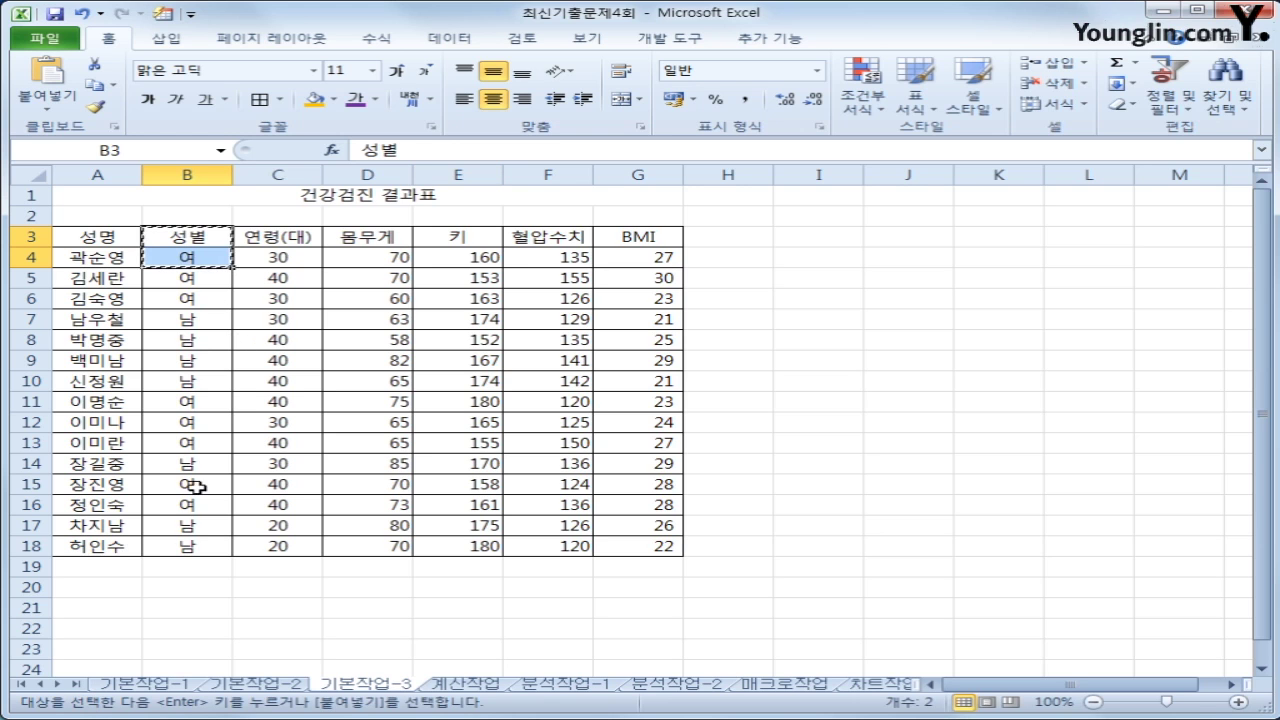
left_click(131, 589)
key("ctrl+v")
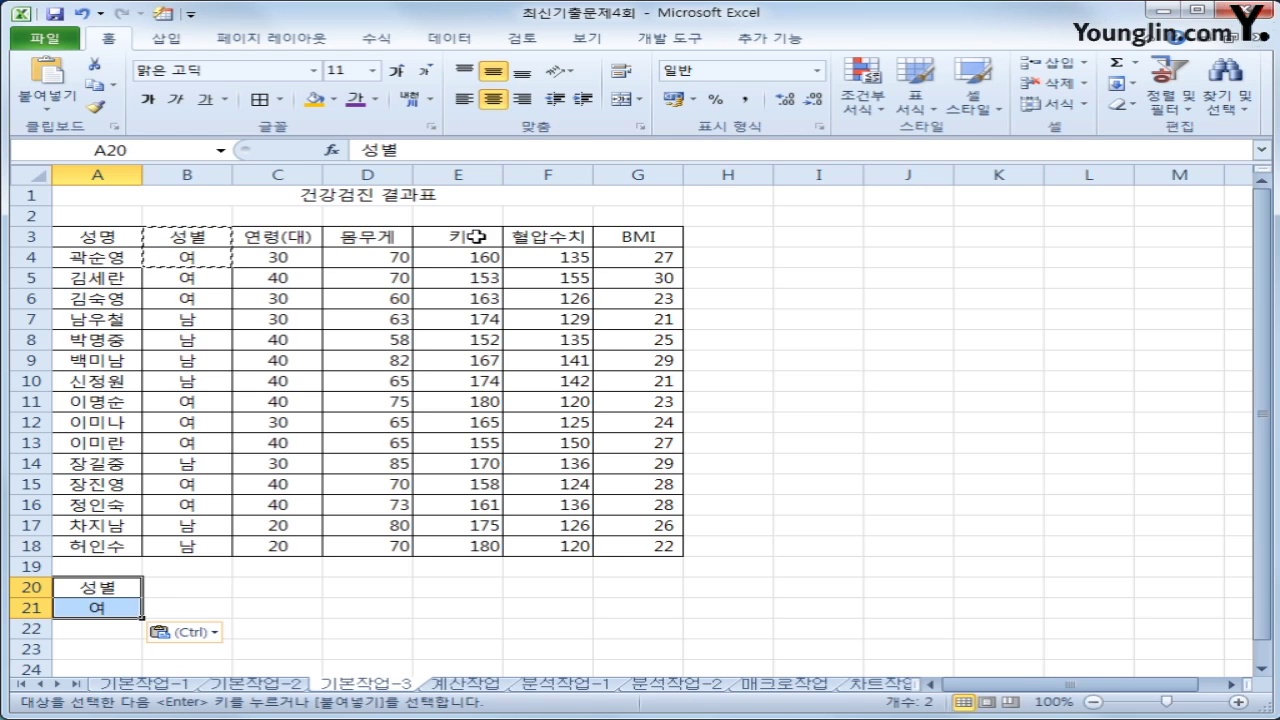
left_click_drag(471, 237, 474, 259)
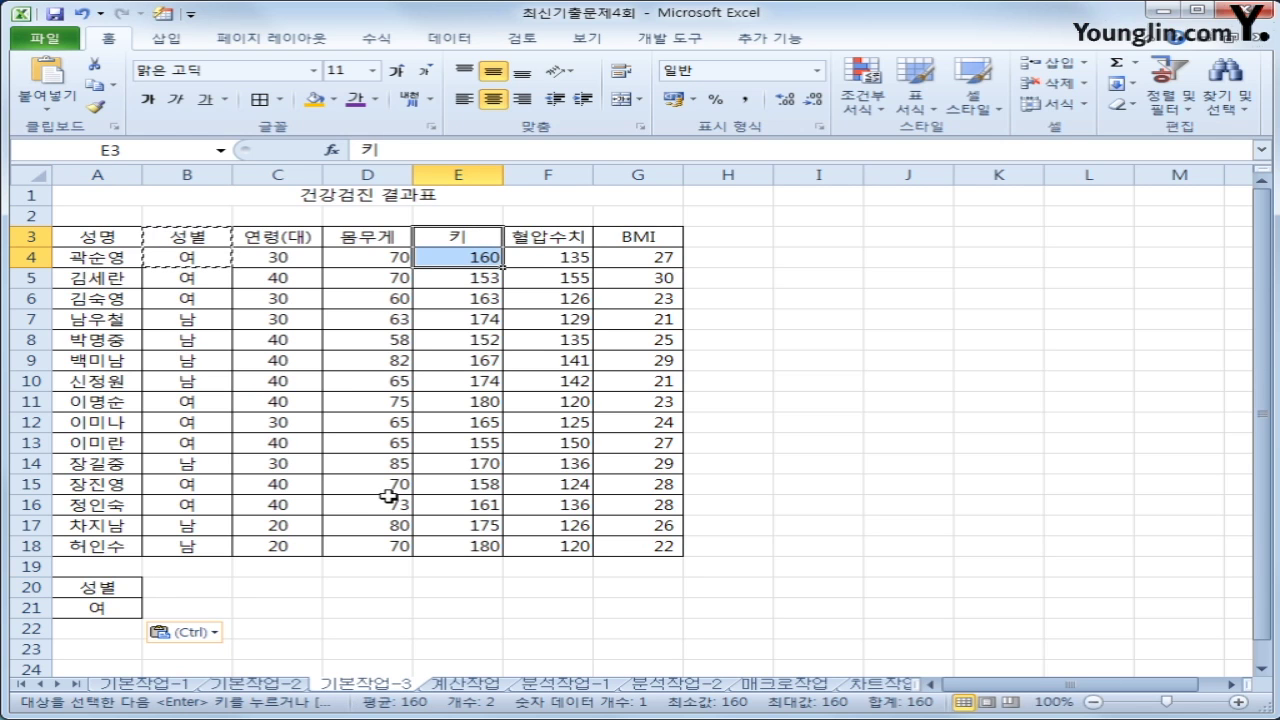
key("ctrl+c")
left_click(183, 587)
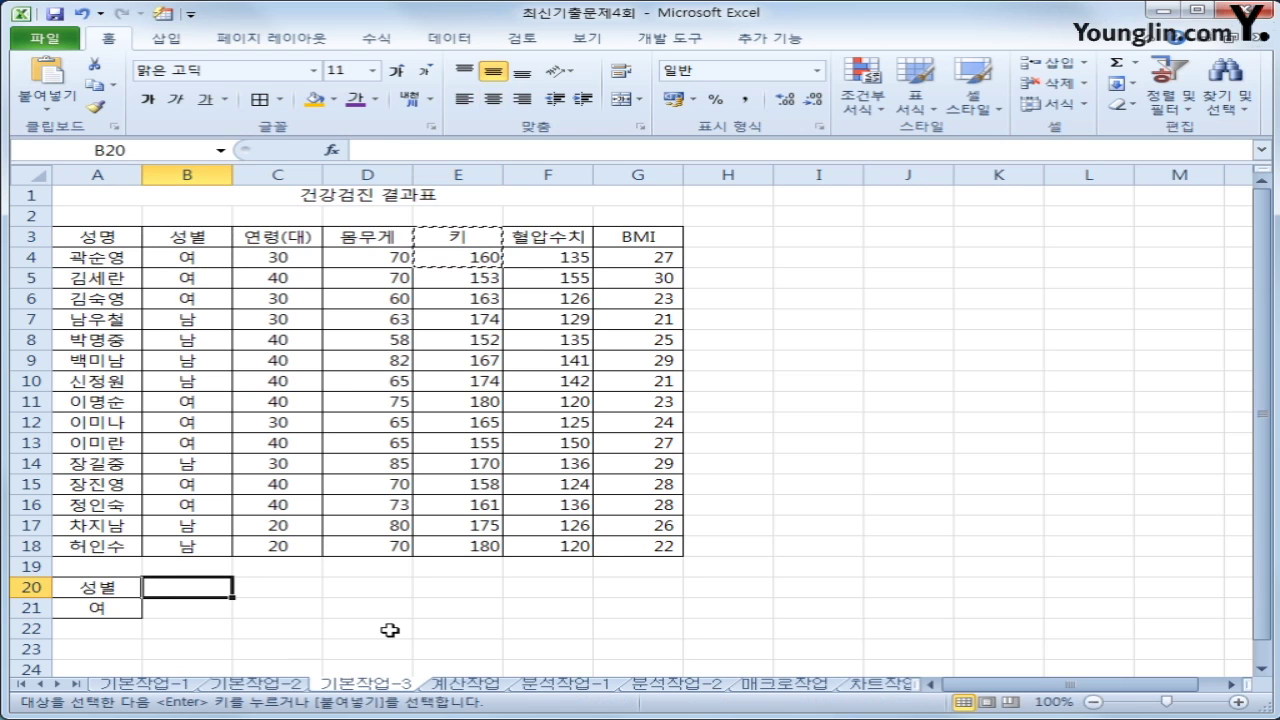
key("ctrl+v")
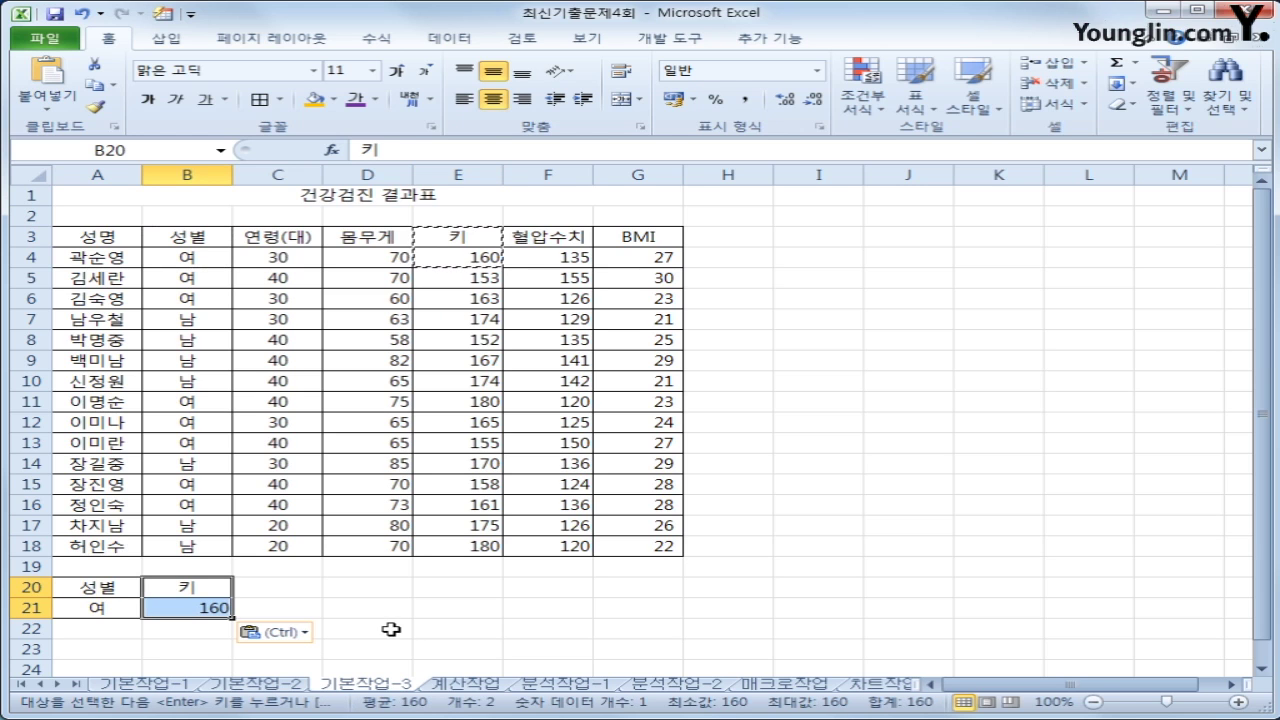
Set the 키 criterion in B21 to >=160.
left_click(125, 592)
left_click(110, 607)
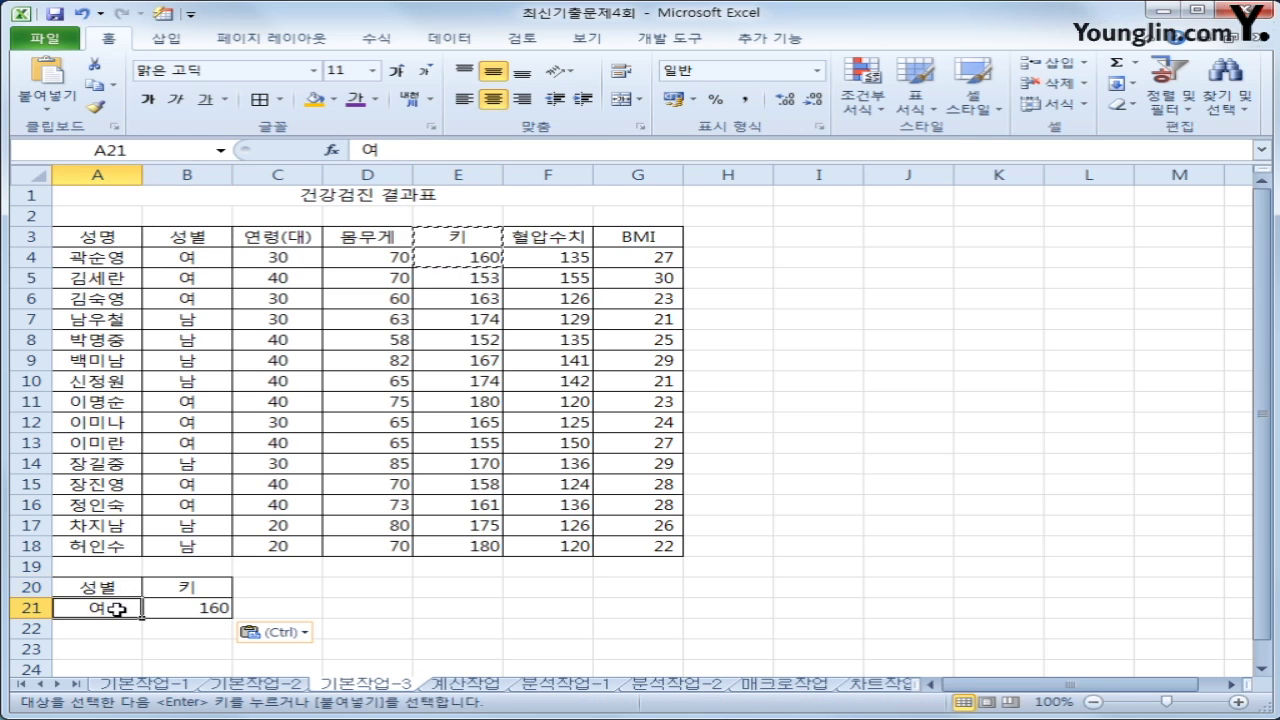
left_click(195, 589)
double_click(201, 608)
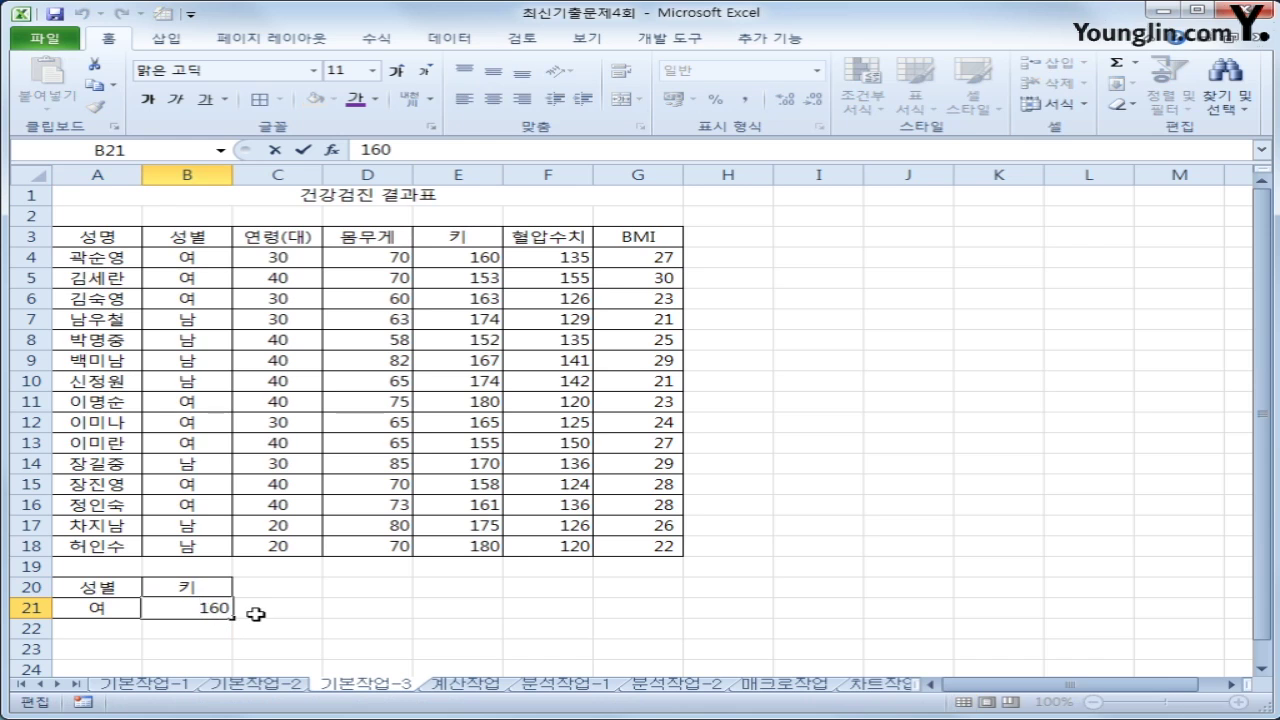
type(">=")
key("Return")
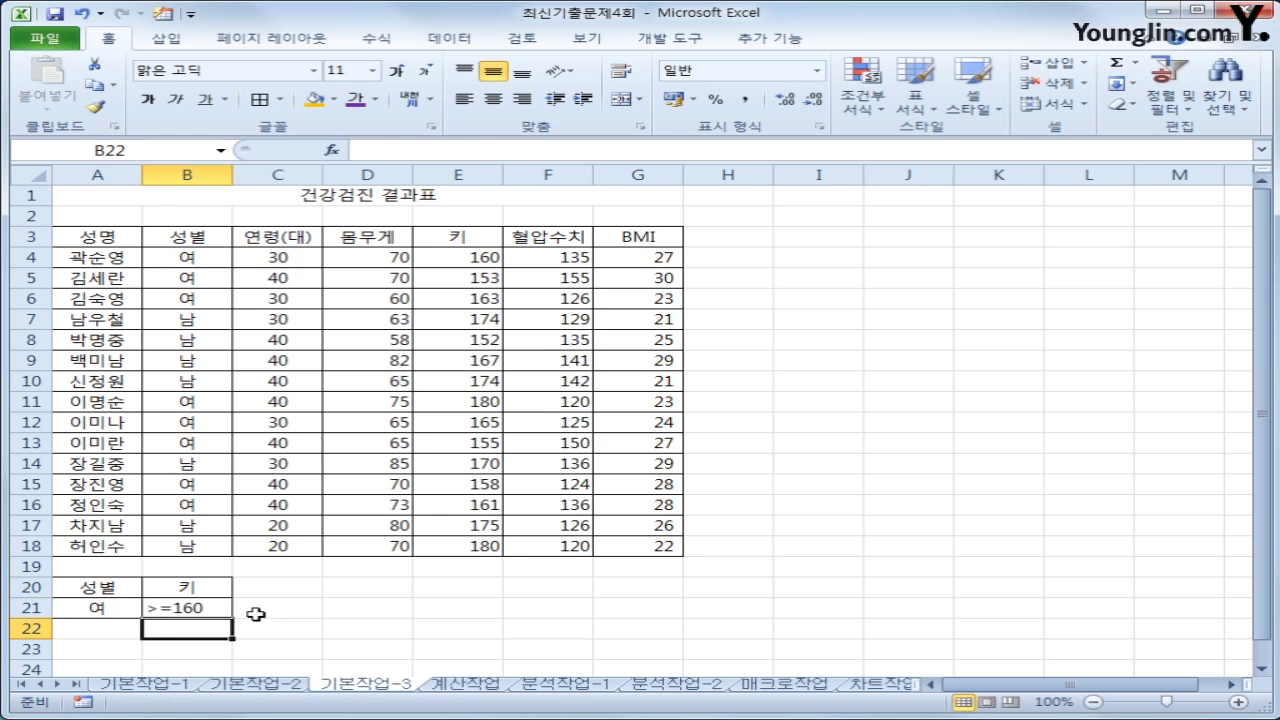
left_click(183, 607)
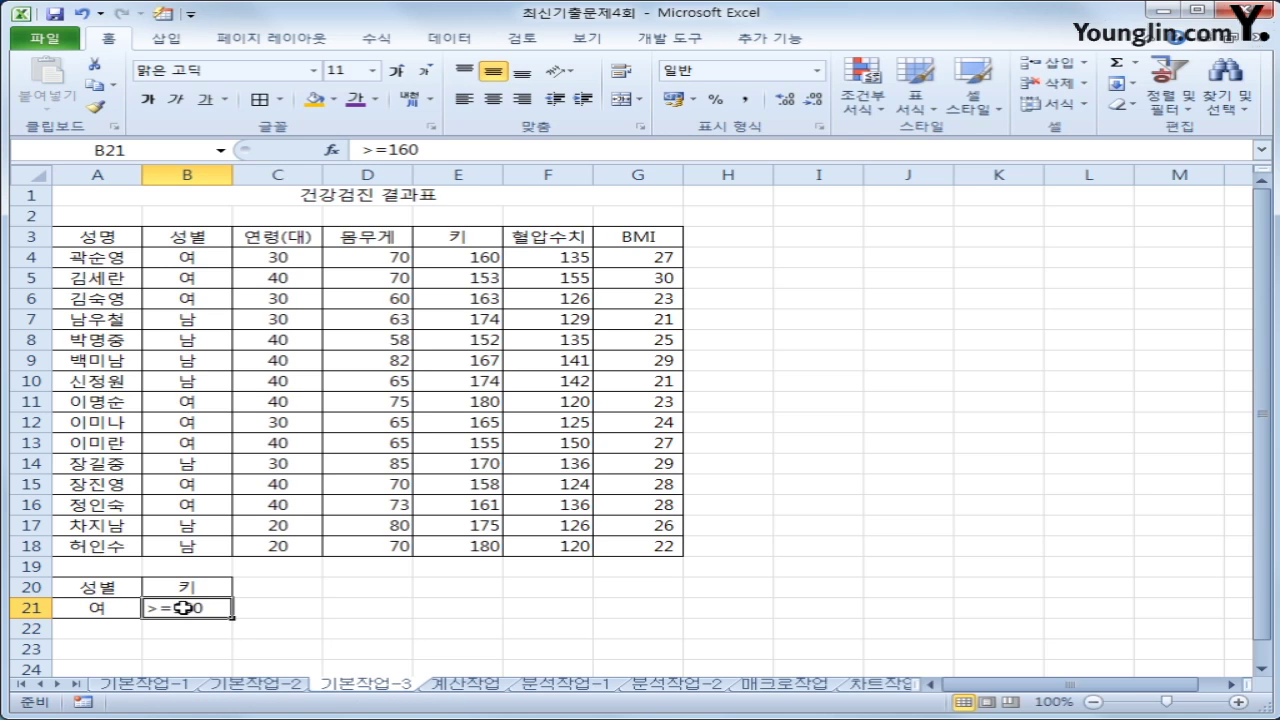
left_click_drag(93, 587, 183, 584)
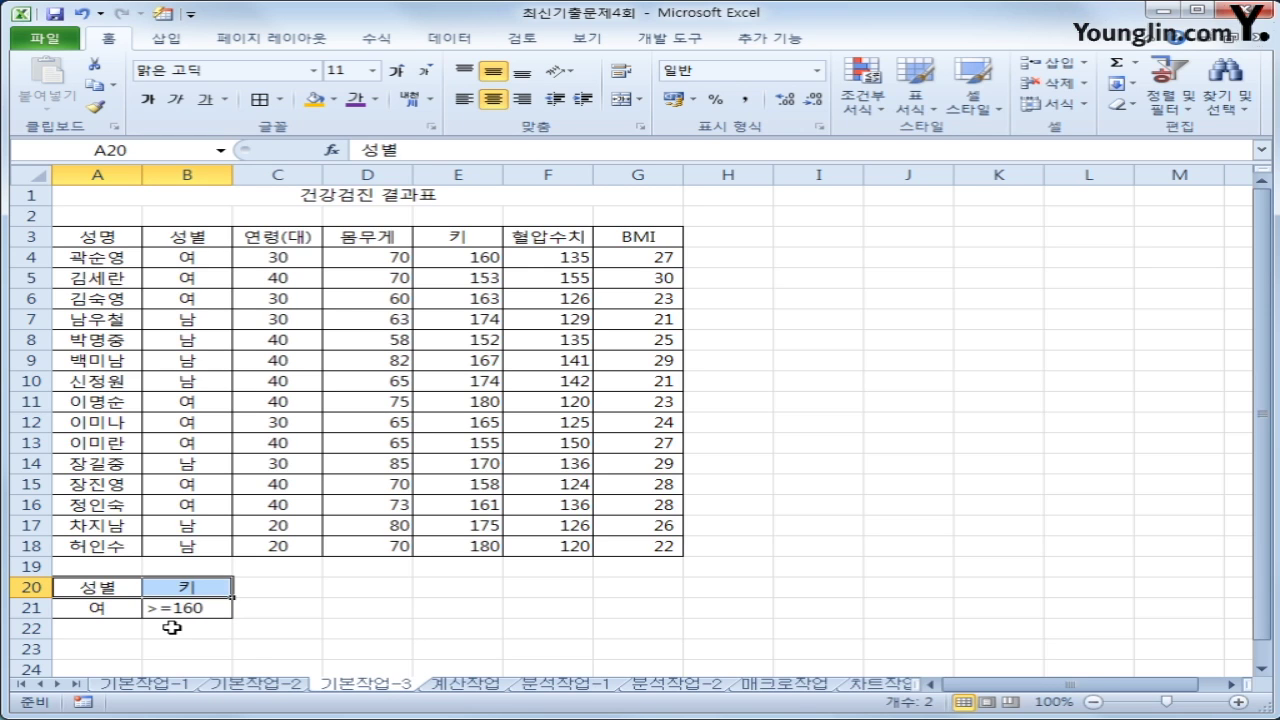
left_click_drag(117, 607, 157, 609)
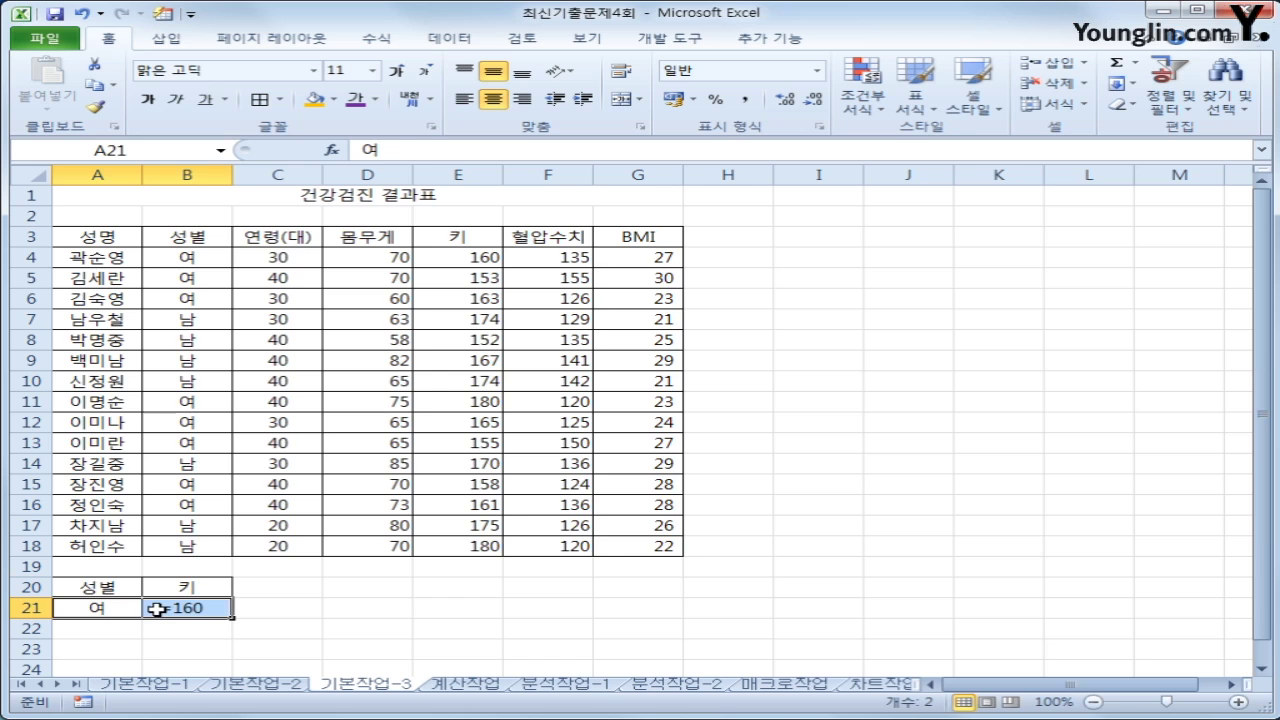
Set up an advanced filter on the health check list A3:G18 with the criteria range A20:B21.
left_click(208, 398)
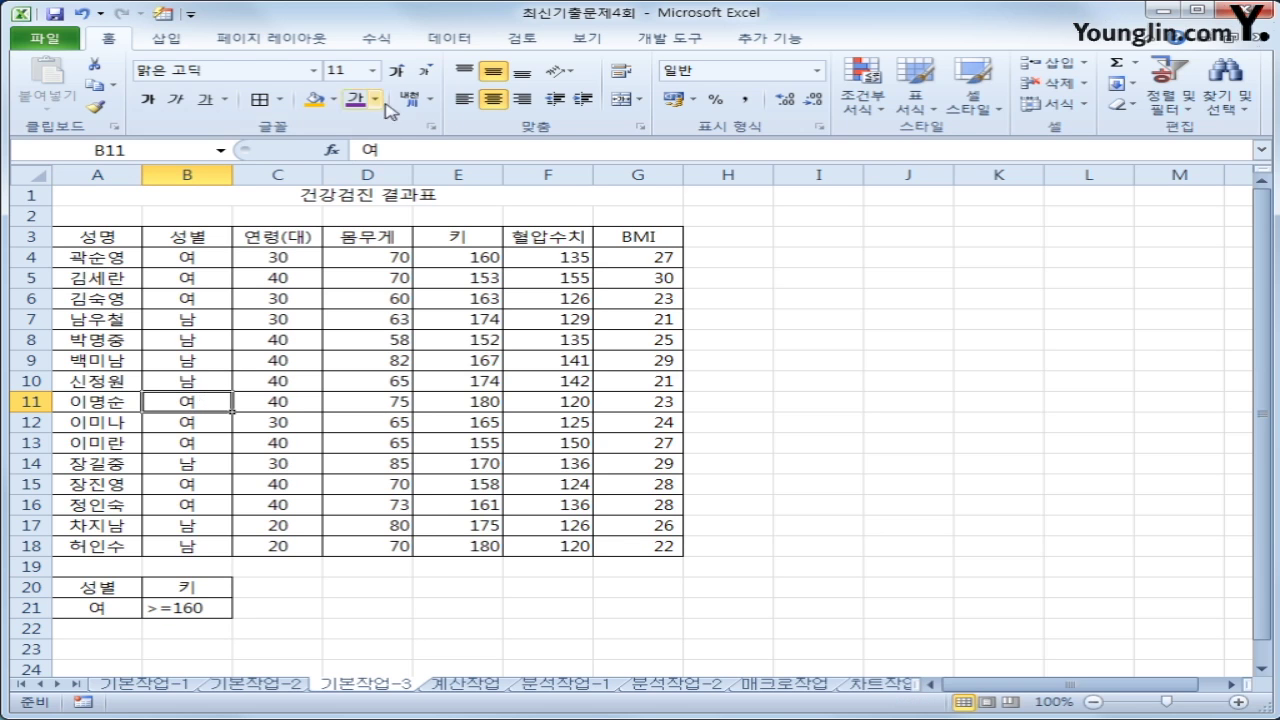
left_click(449, 38)
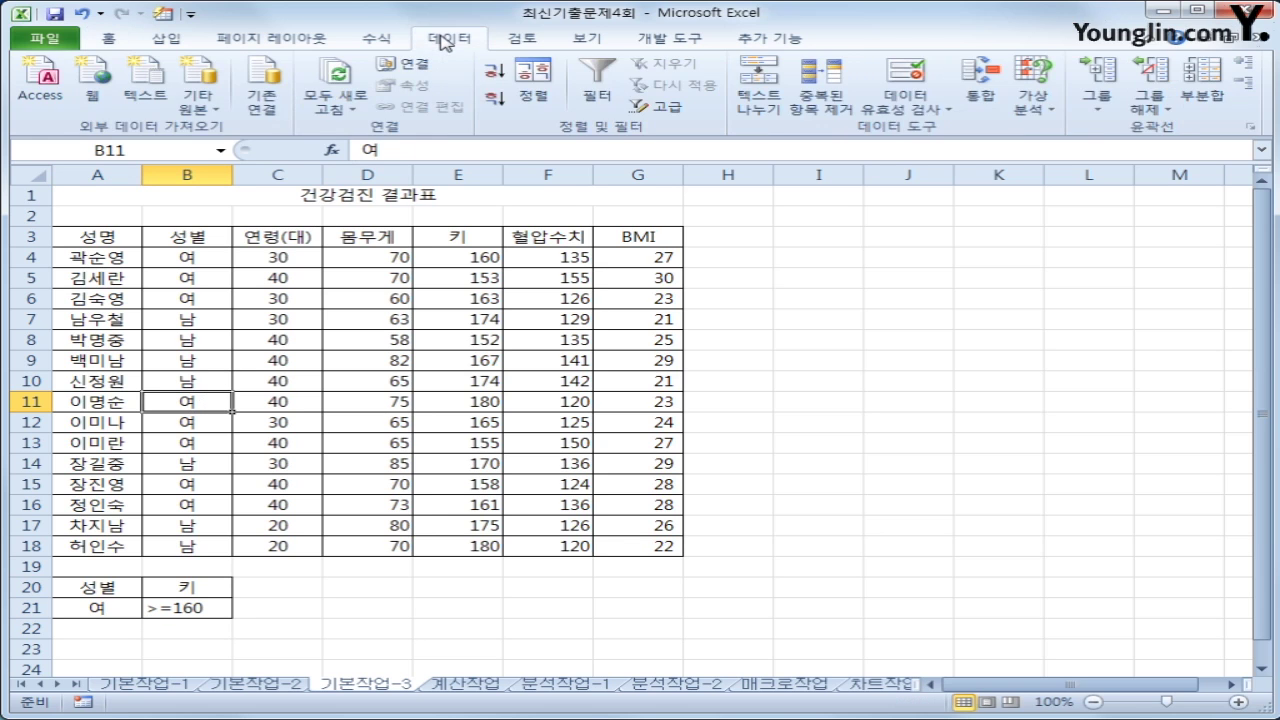
left_click(660, 108)
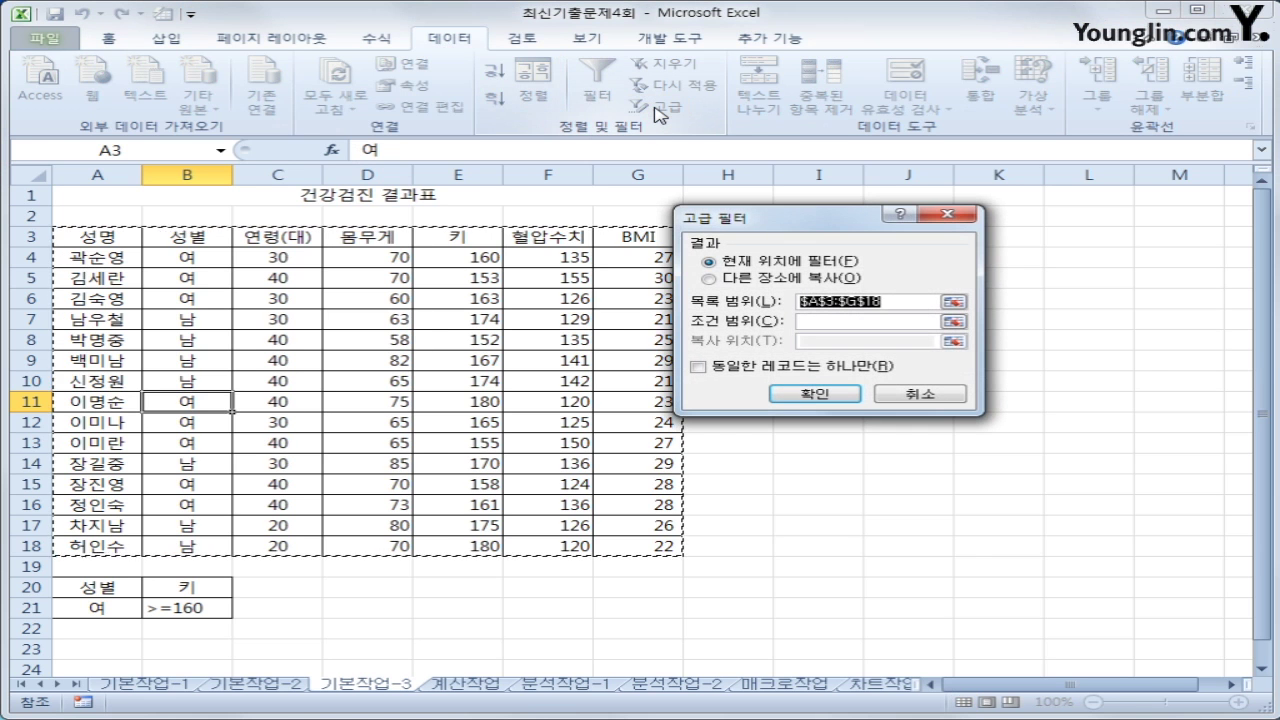
left_click(819, 319)
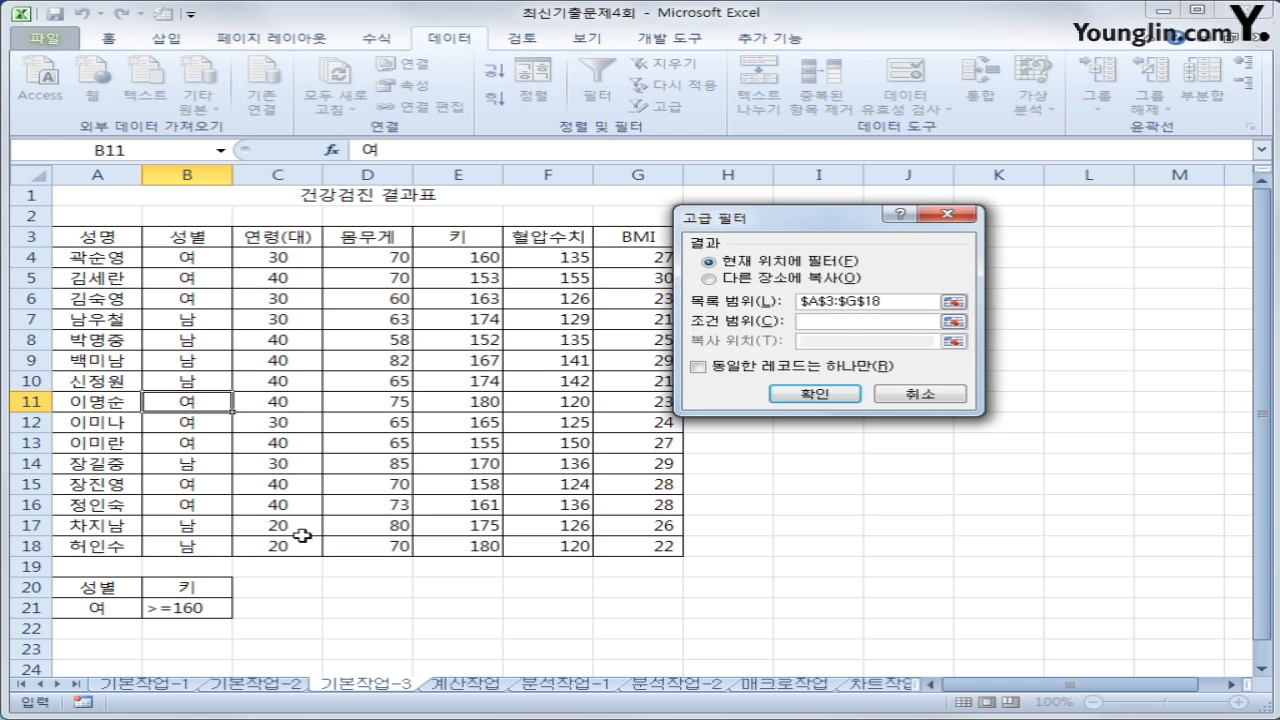
left_click_drag(100, 588, 202, 615)
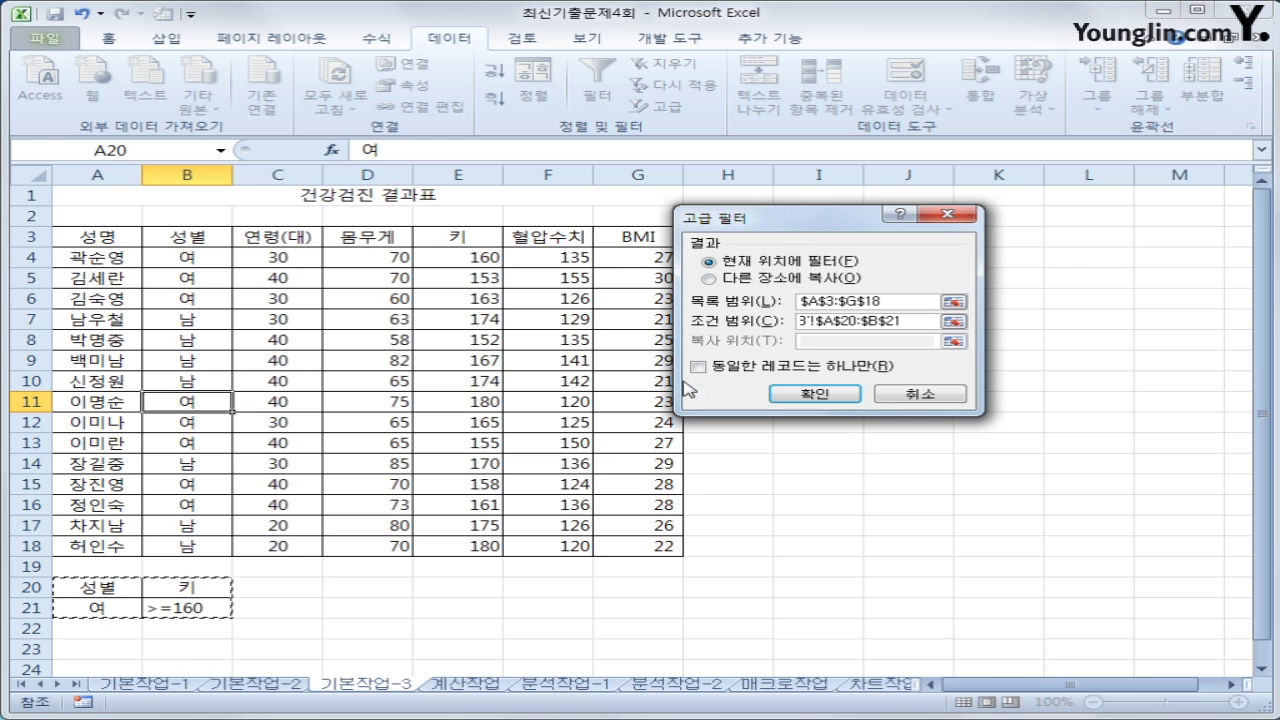
Choose 다른 장소에 복사 with A24 as the copy destination, run the advanced filter and review the extracted 성별 and 키 values.
left_click(776, 279)
left_click(828, 344)
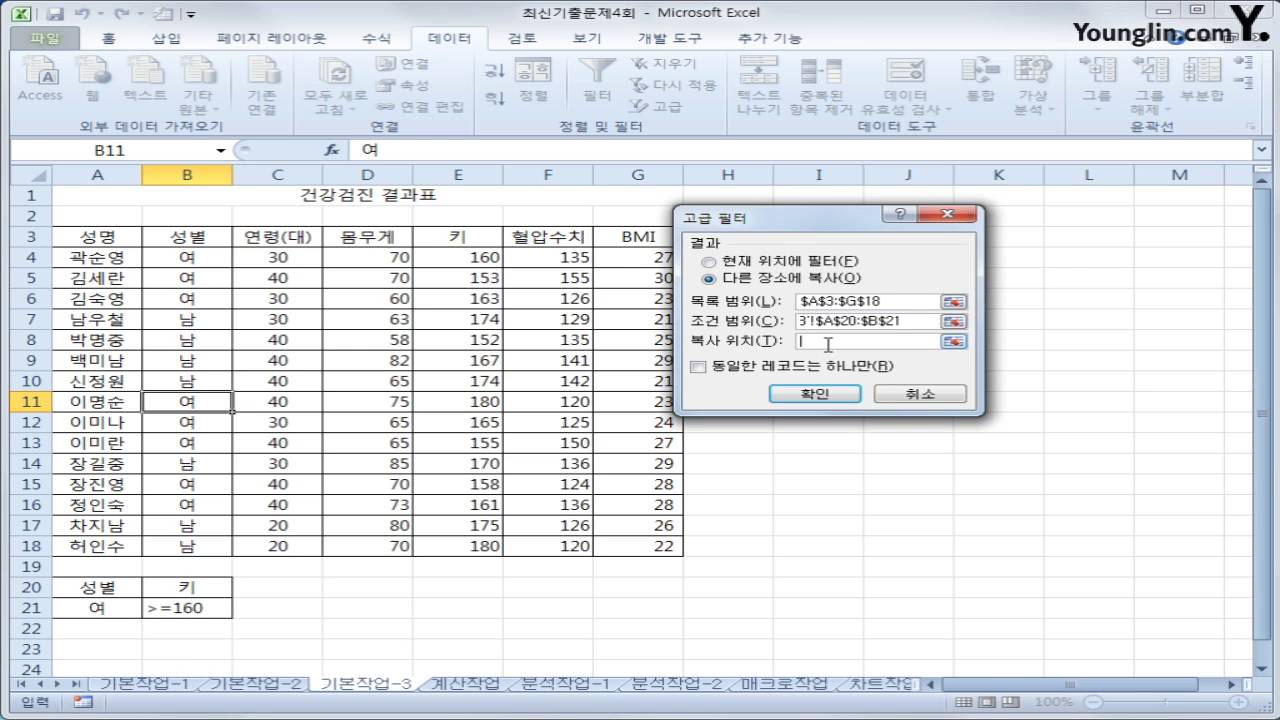
left_click(102, 664)
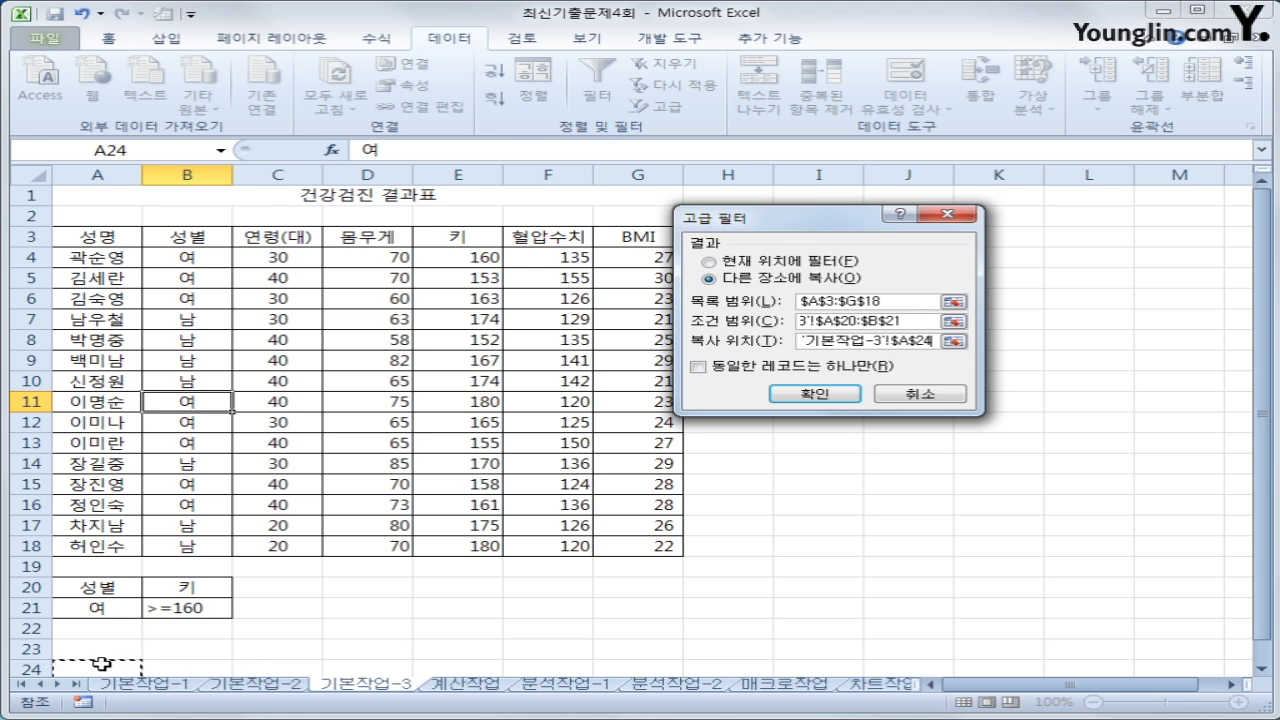
scroll(214, 620, "down", 2)
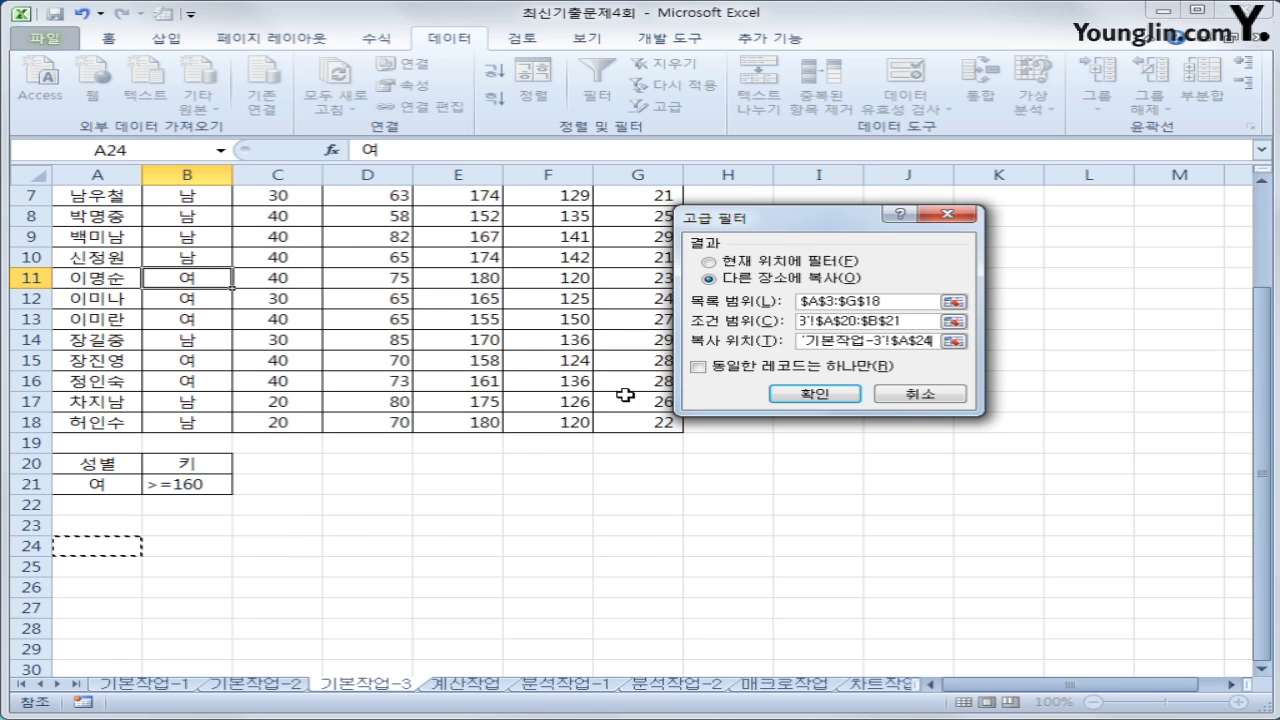
left_click(815, 393)
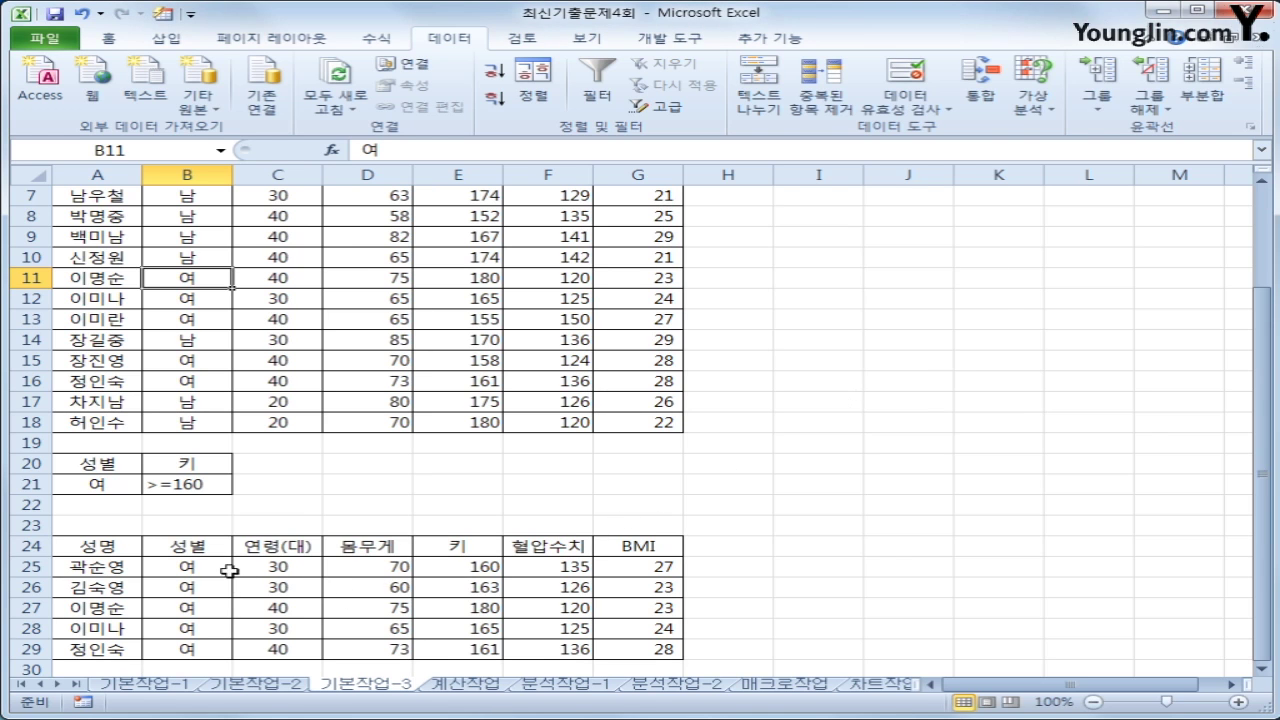
left_click_drag(225, 568, 207, 638)
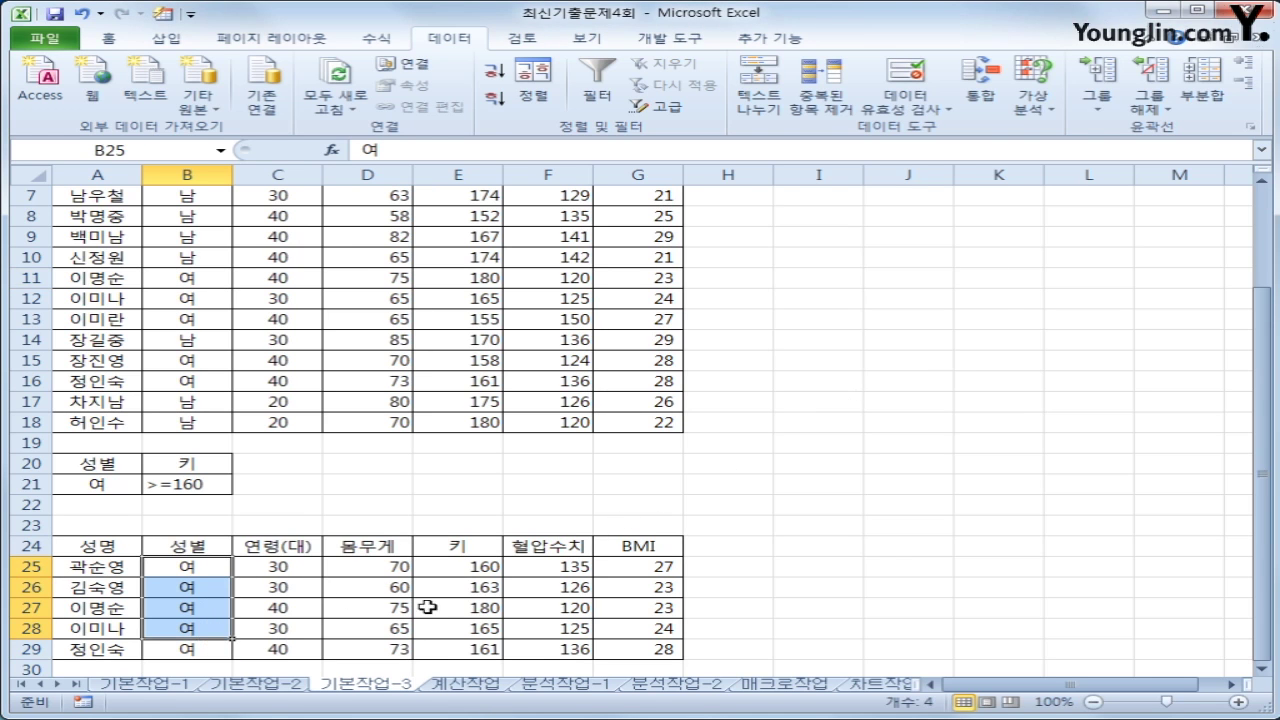
left_click_drag(460, 568, 468, 648)
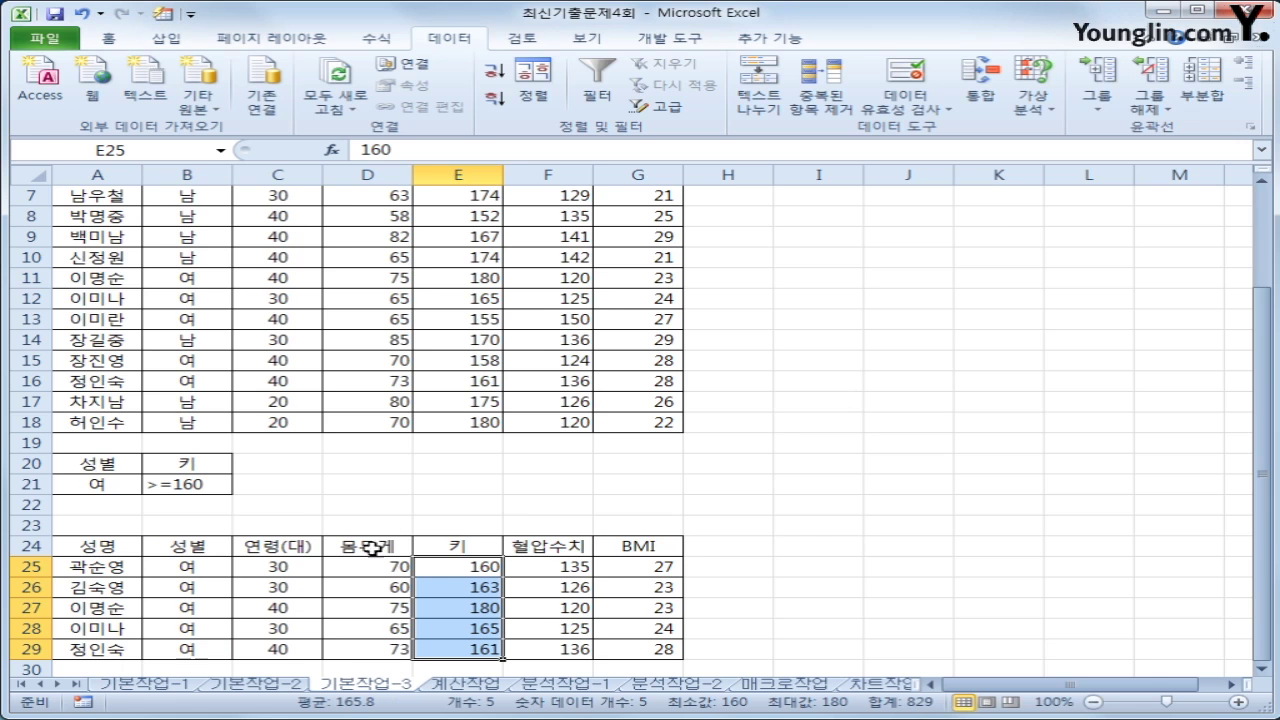
scroll(524, 516, "up", 2)
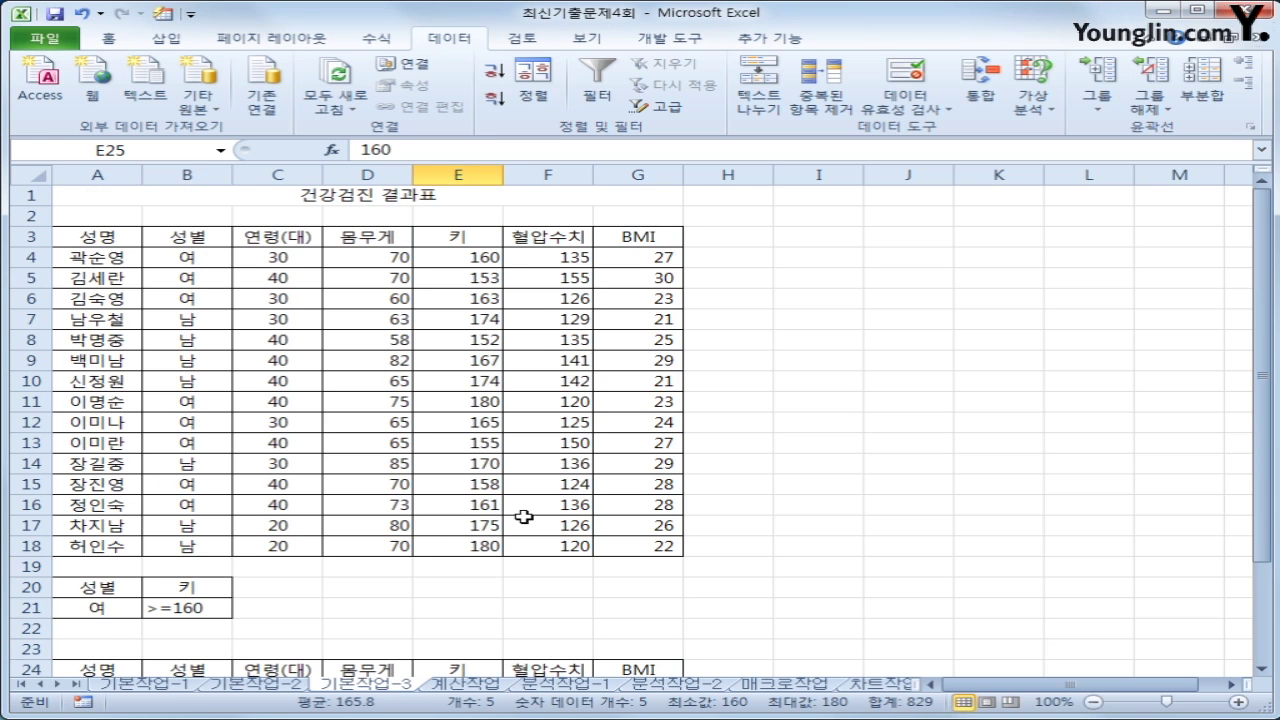
On the 계산작업 sheet, enter =LEFT(A3,1) in the first 총판매액 cell C3 of 표1.
left_click(463, 684)
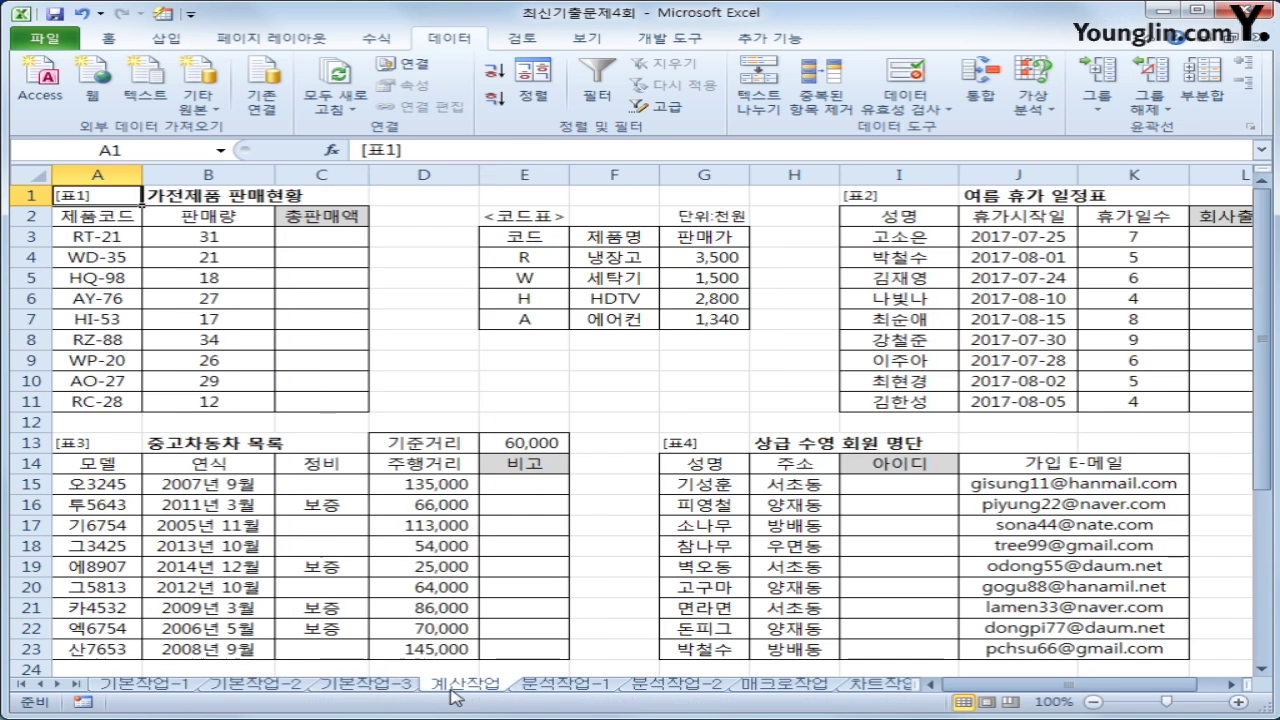
left_click(329, 239)
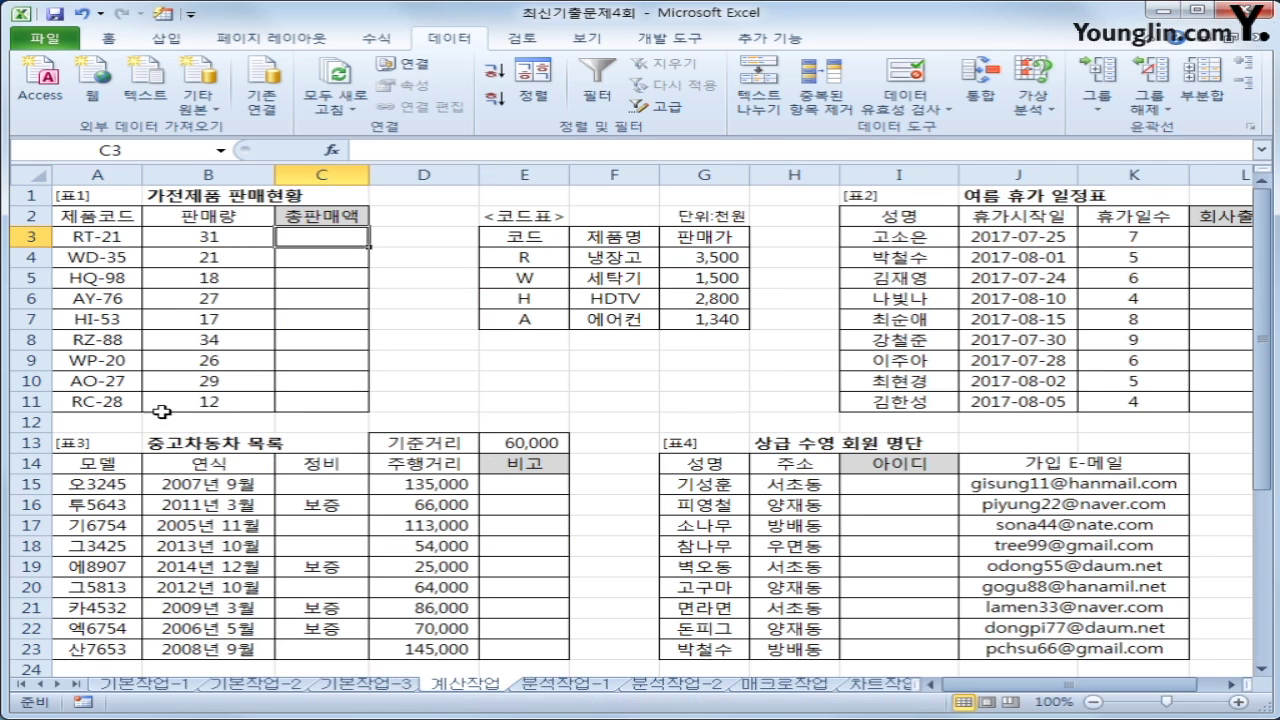
left_click_drag(535, 236, 692, 311)
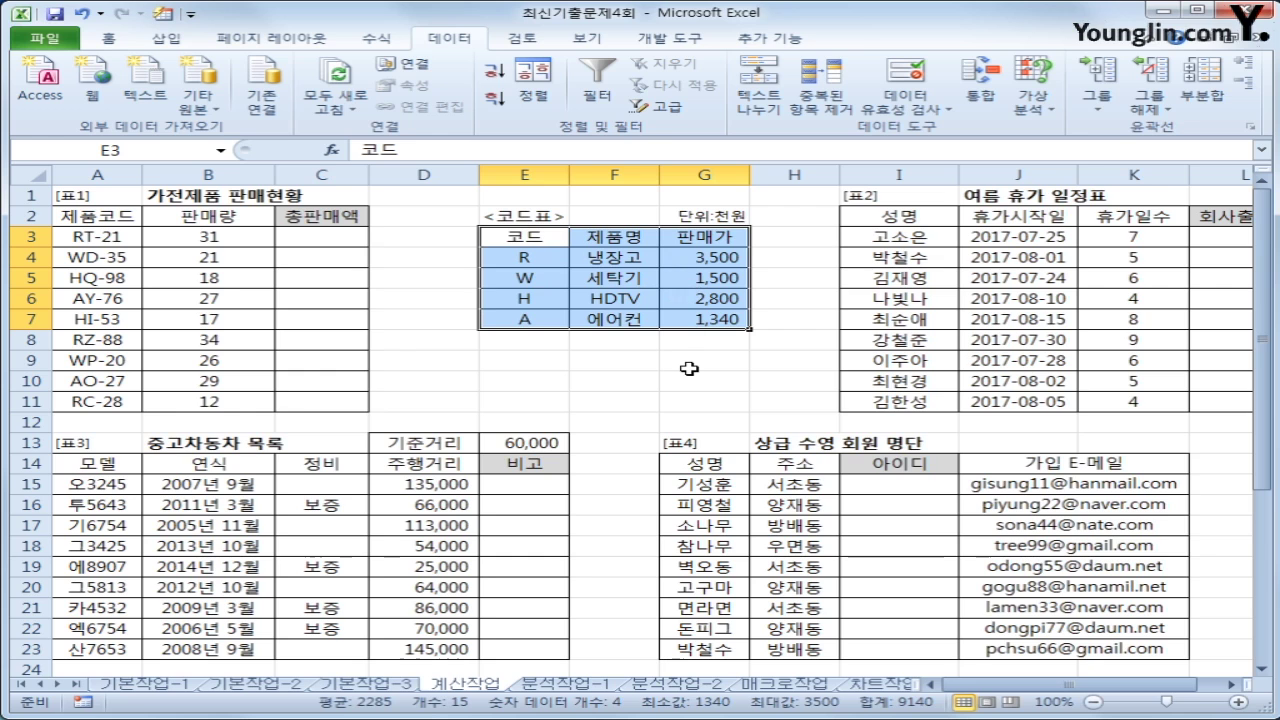
left_click(318, 243)
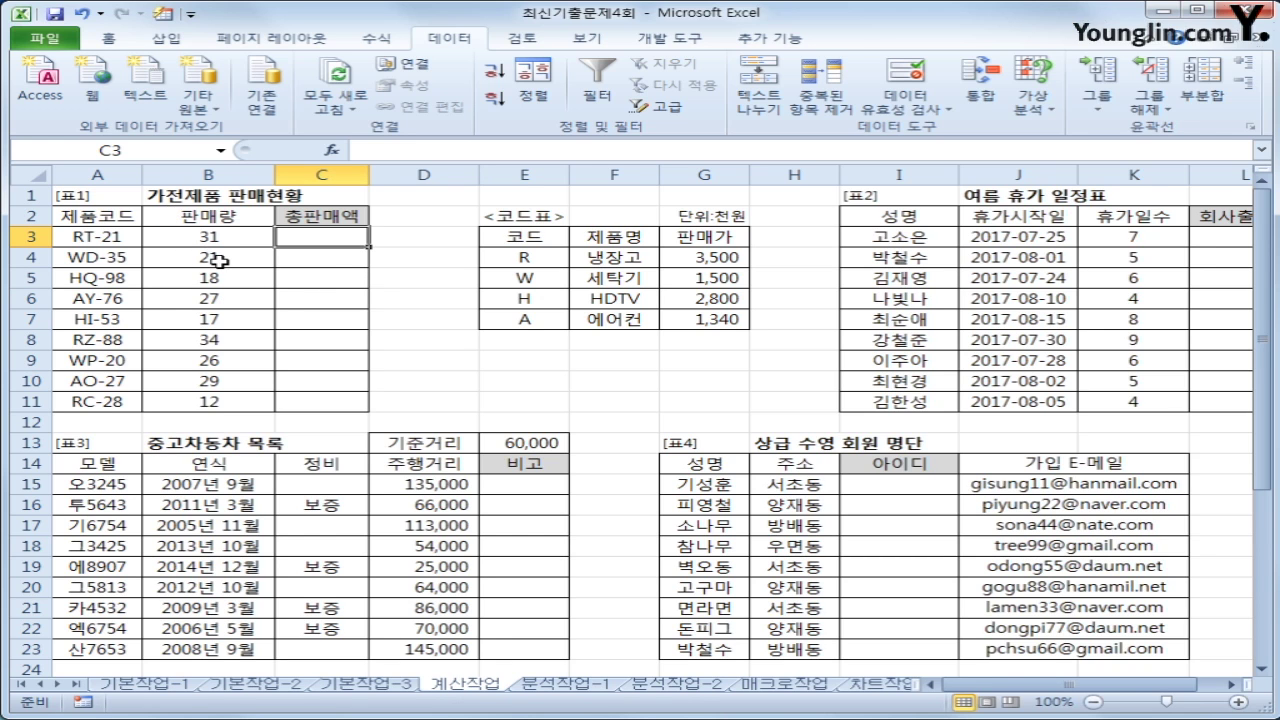
type("=")
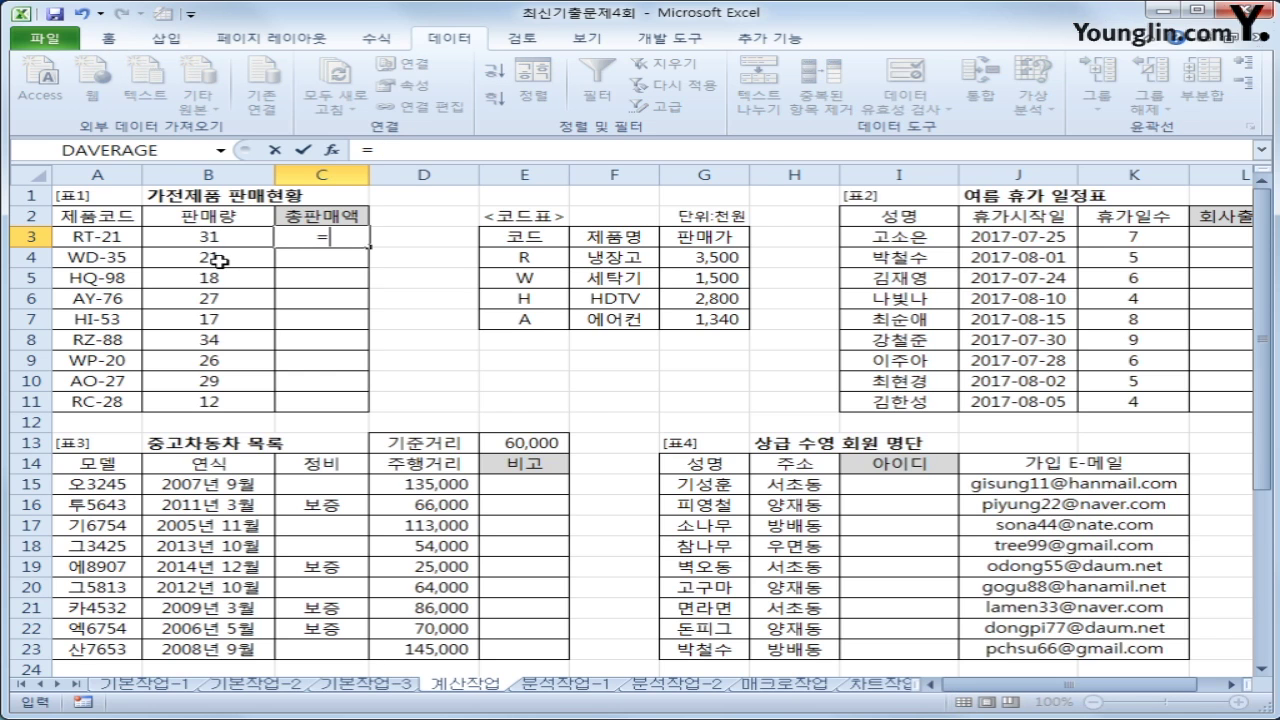
type("left(")
left_click(101, 238)
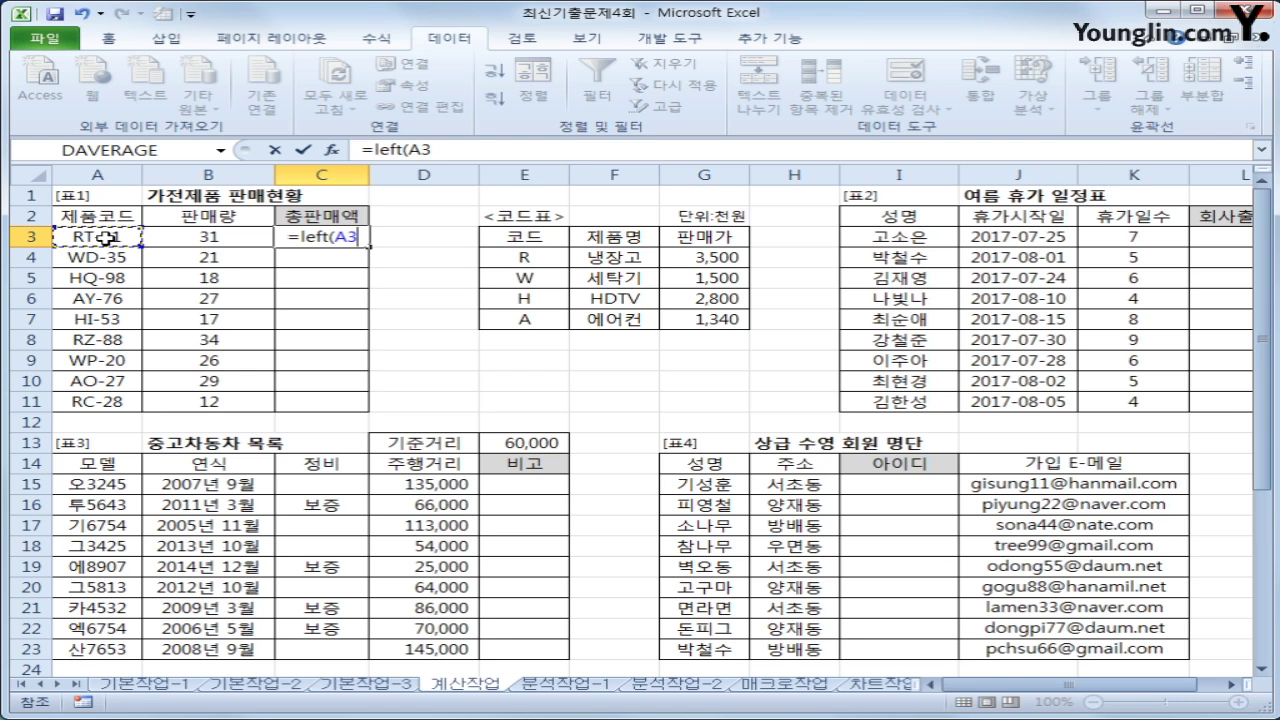
type(",1)")
key("Return")
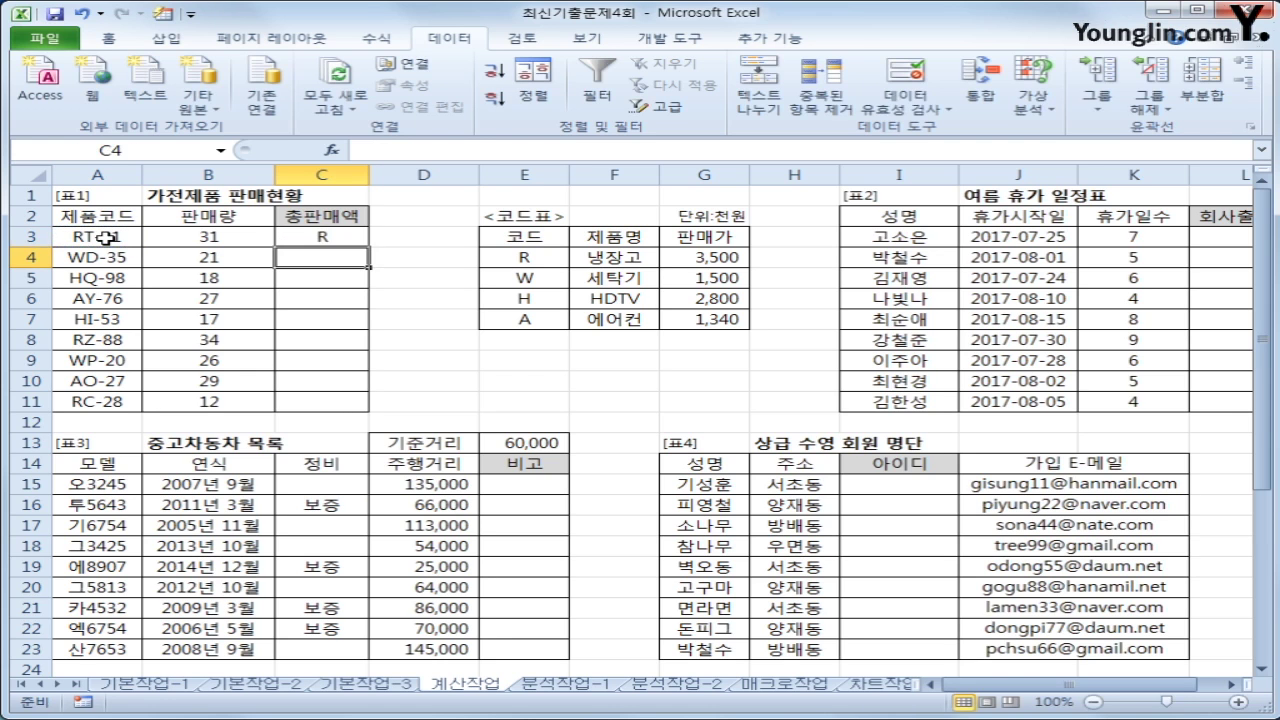
Fill the LEFT formula from C3 down through C11.
left_click(307, 238)
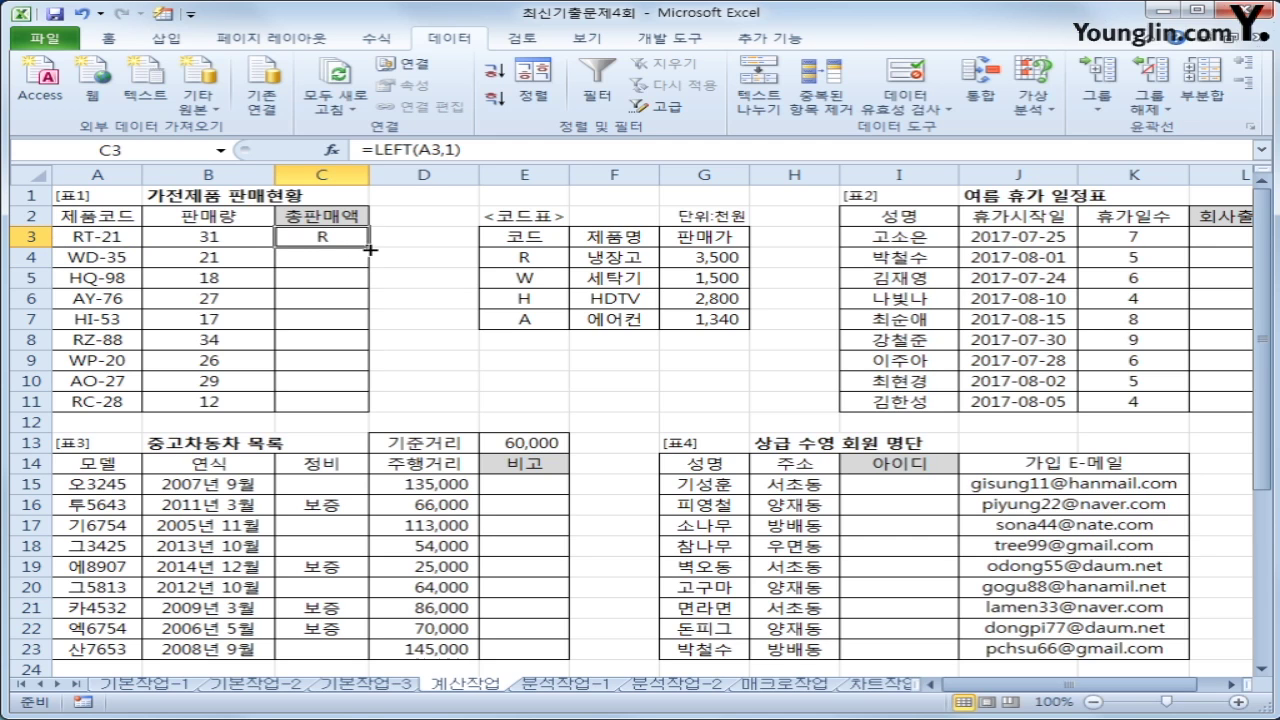
left_click_drag(368, 247, 363, 405)
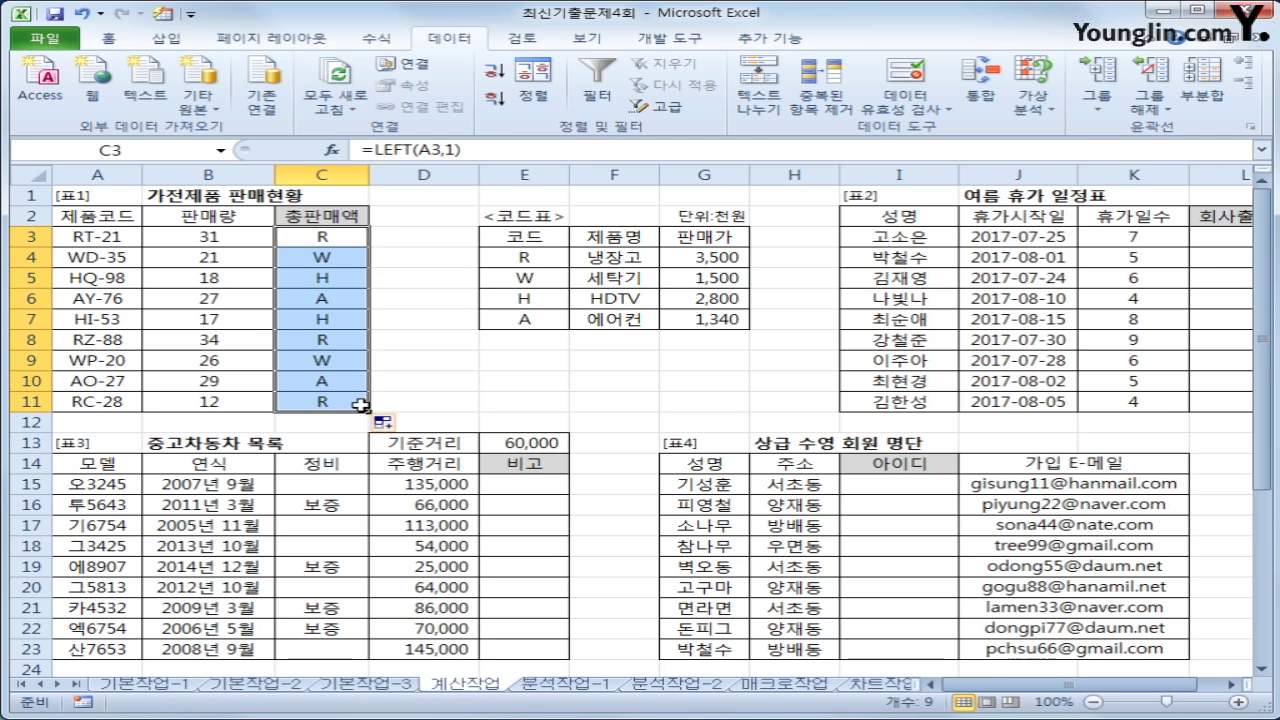
left_click(321, 233)
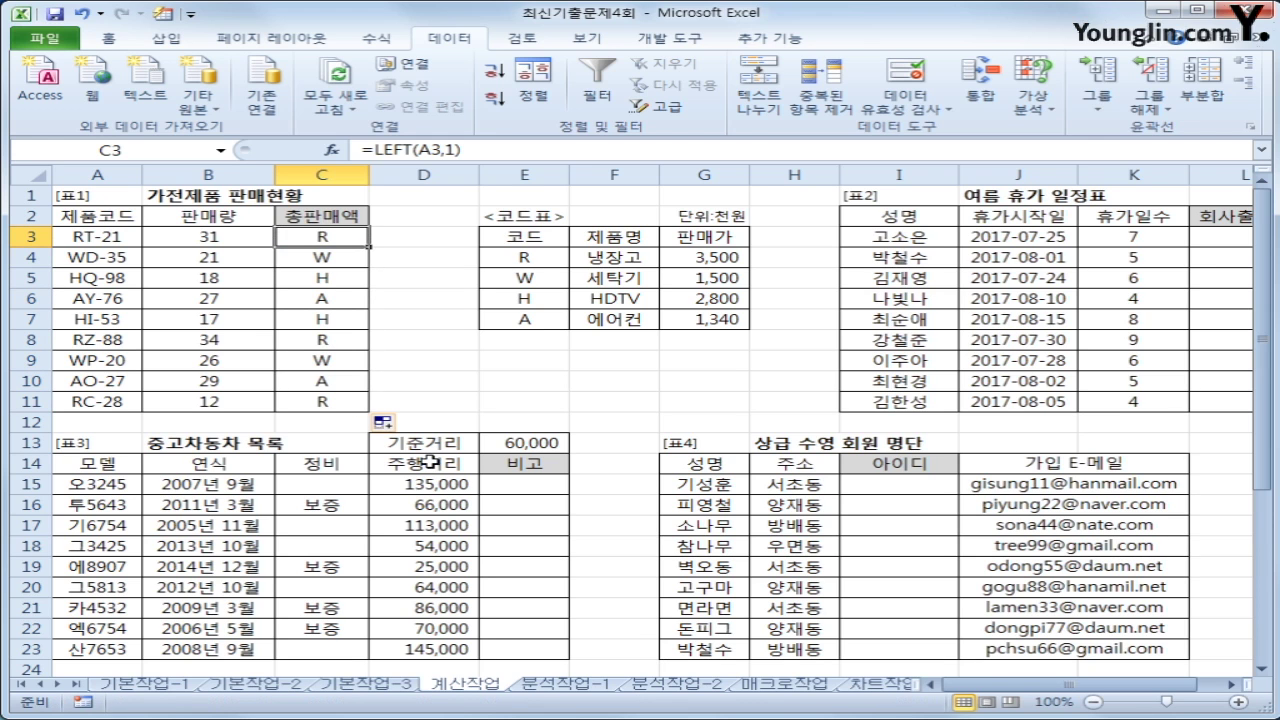
Edit the formula in C3 of 표1 so VLOOKUP takes LEFT(A3,1) as its lookup value.
left_click_drag(545, 262, 683, 320)
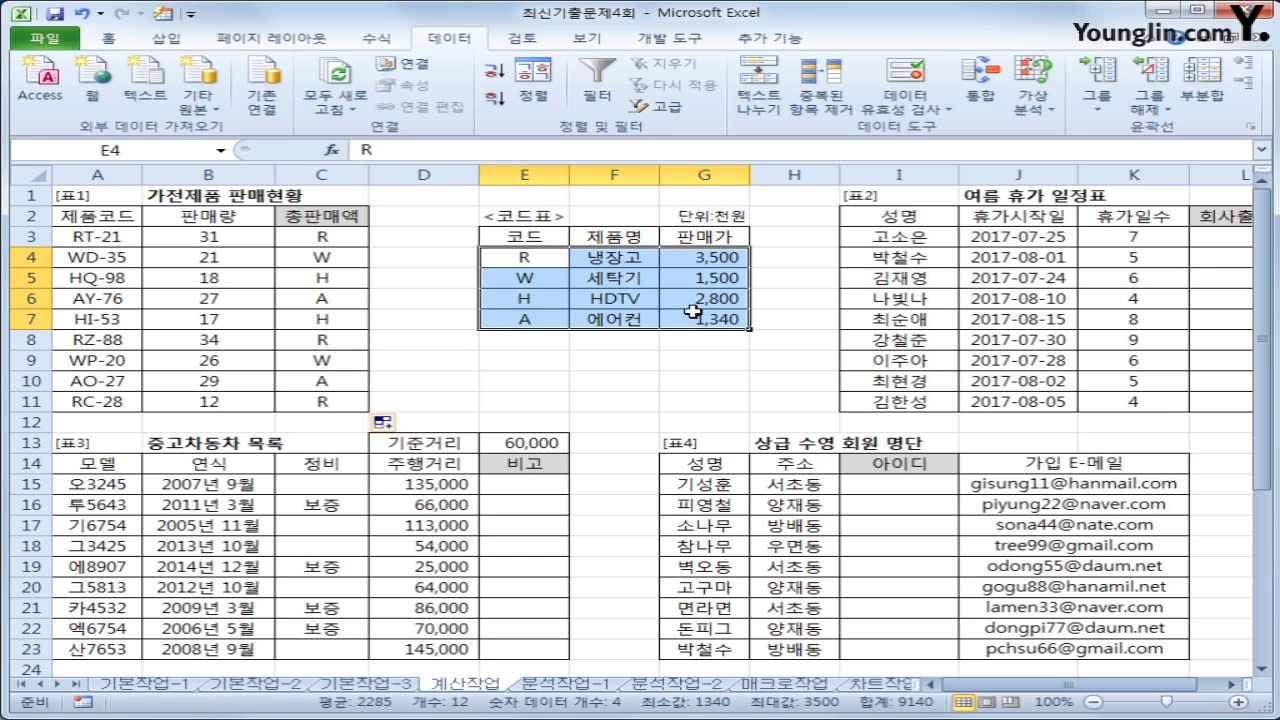
left_click(346, 244)
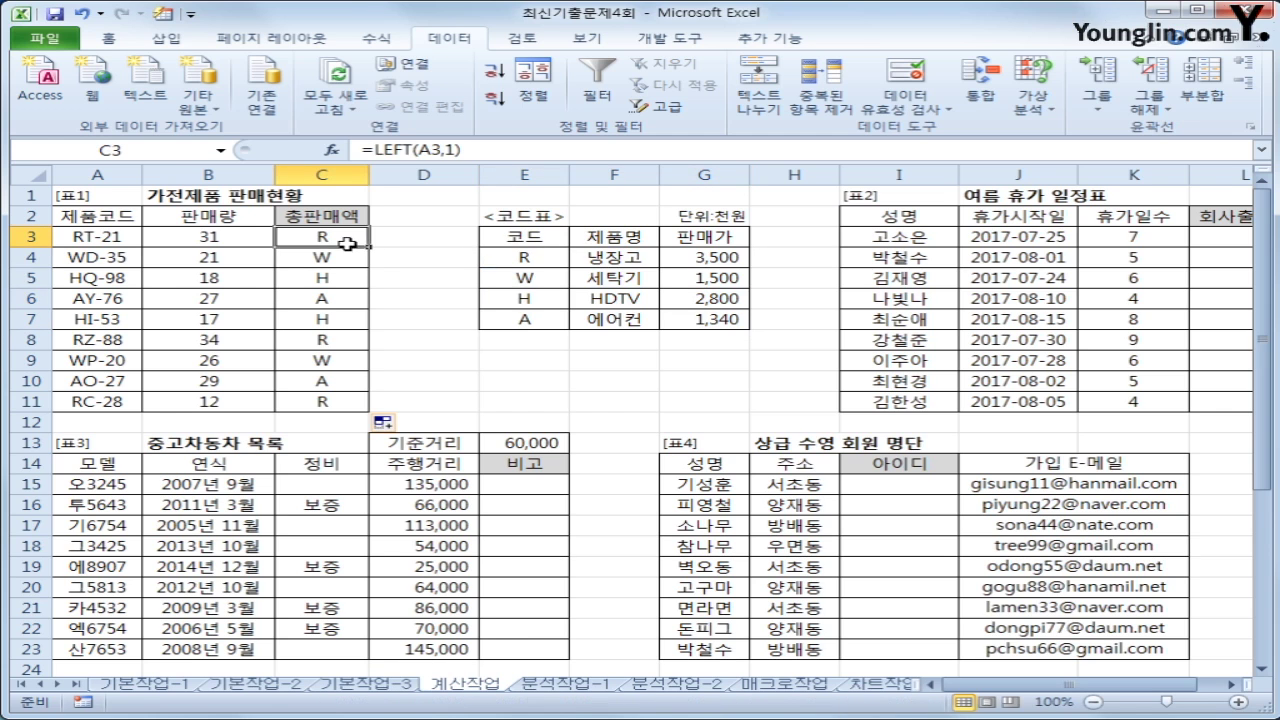
left_click_drag(552, 256, 694, 314)
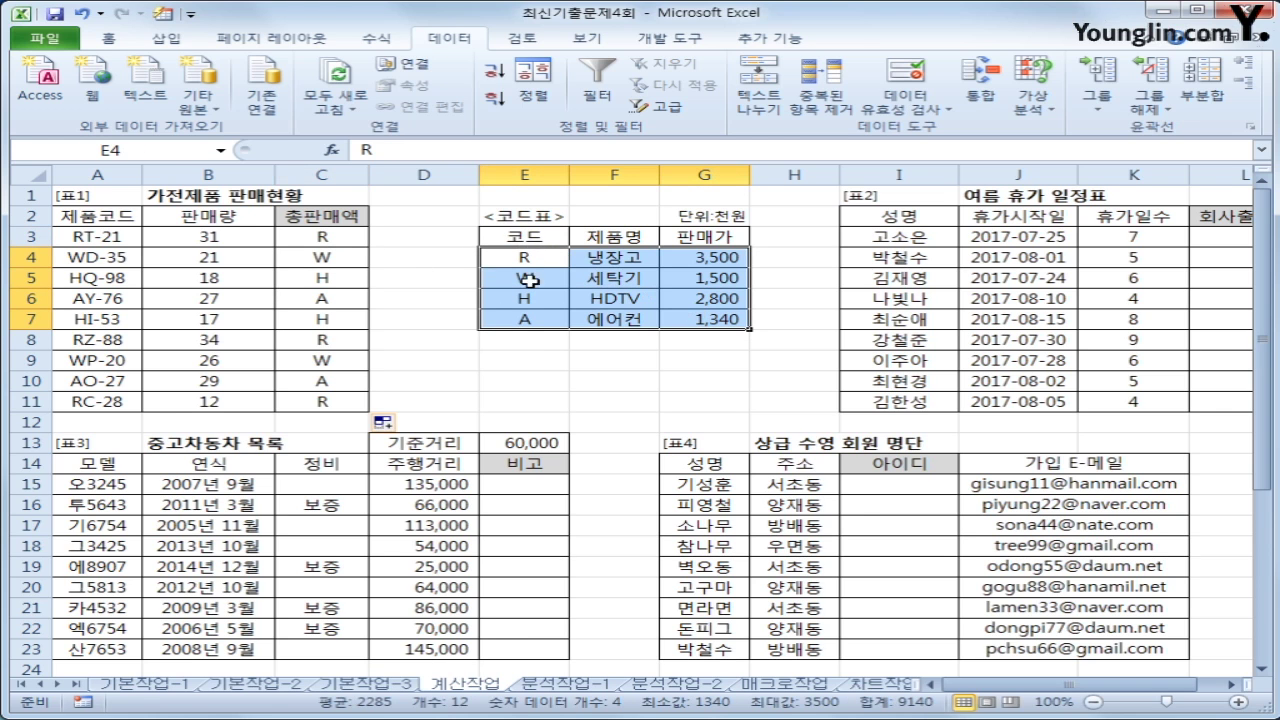
left_click(346, 236)
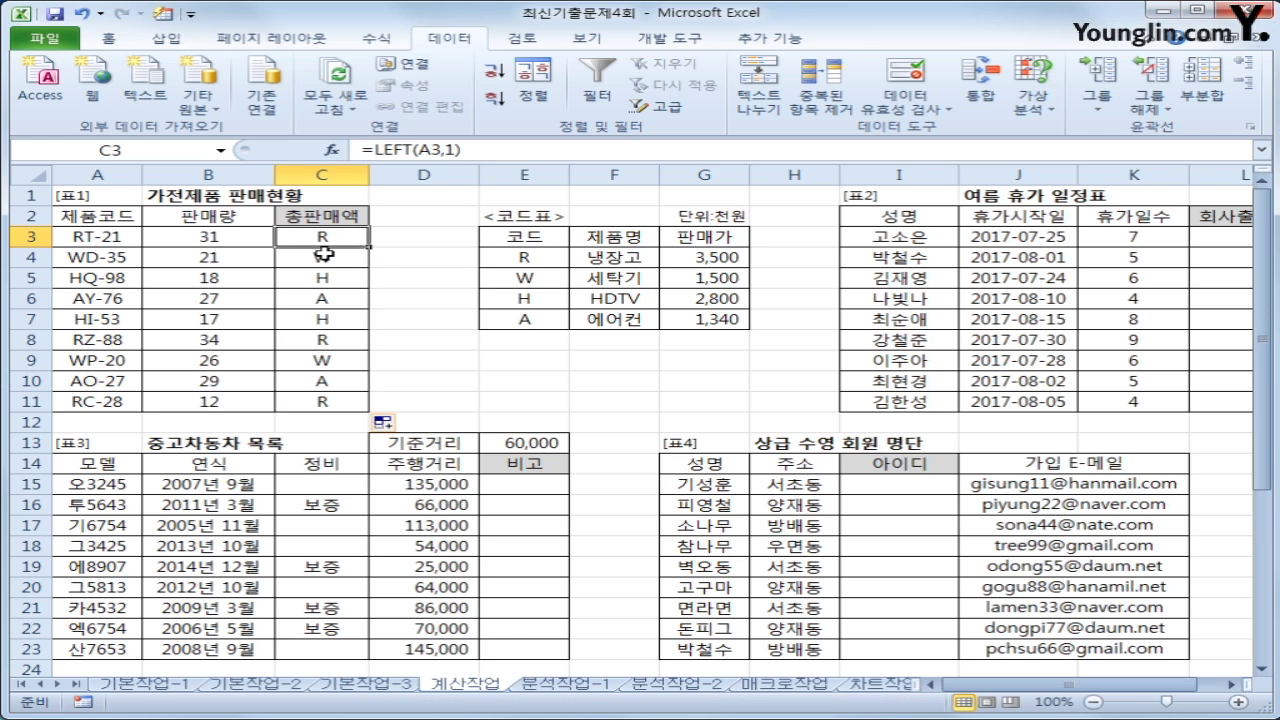
left_click(373, 149)
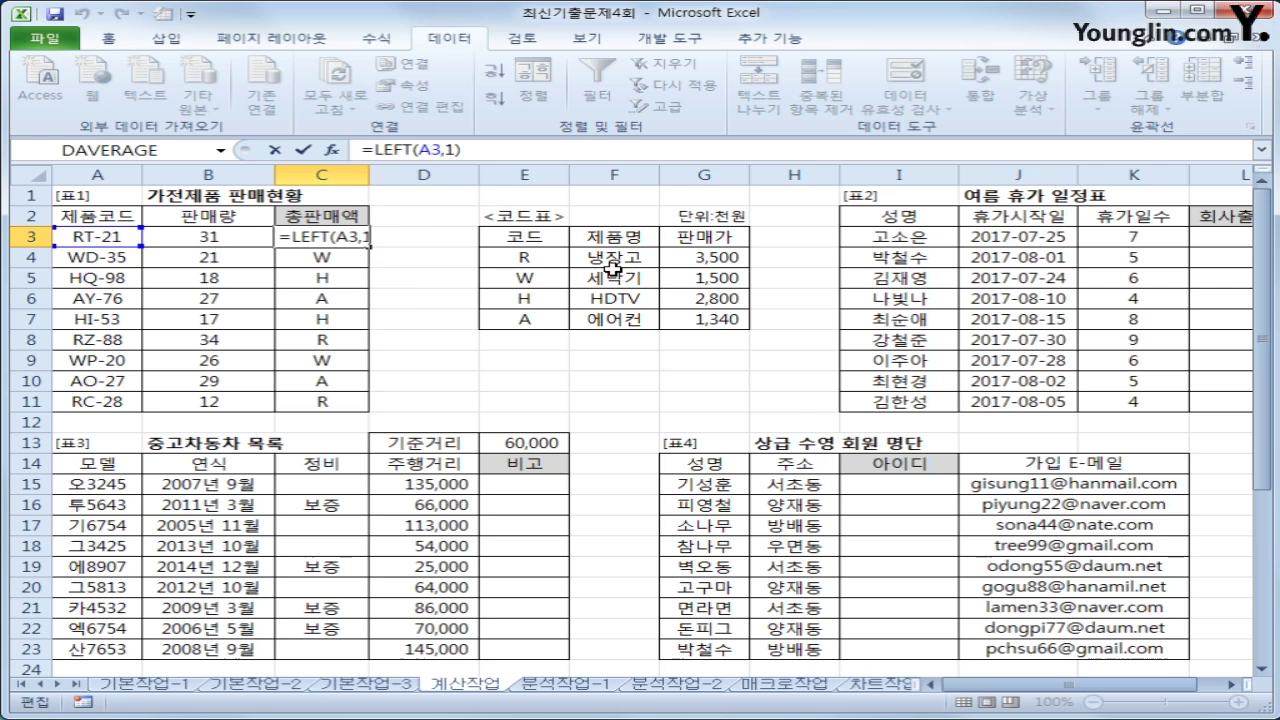
type("vl")
key("Tab")
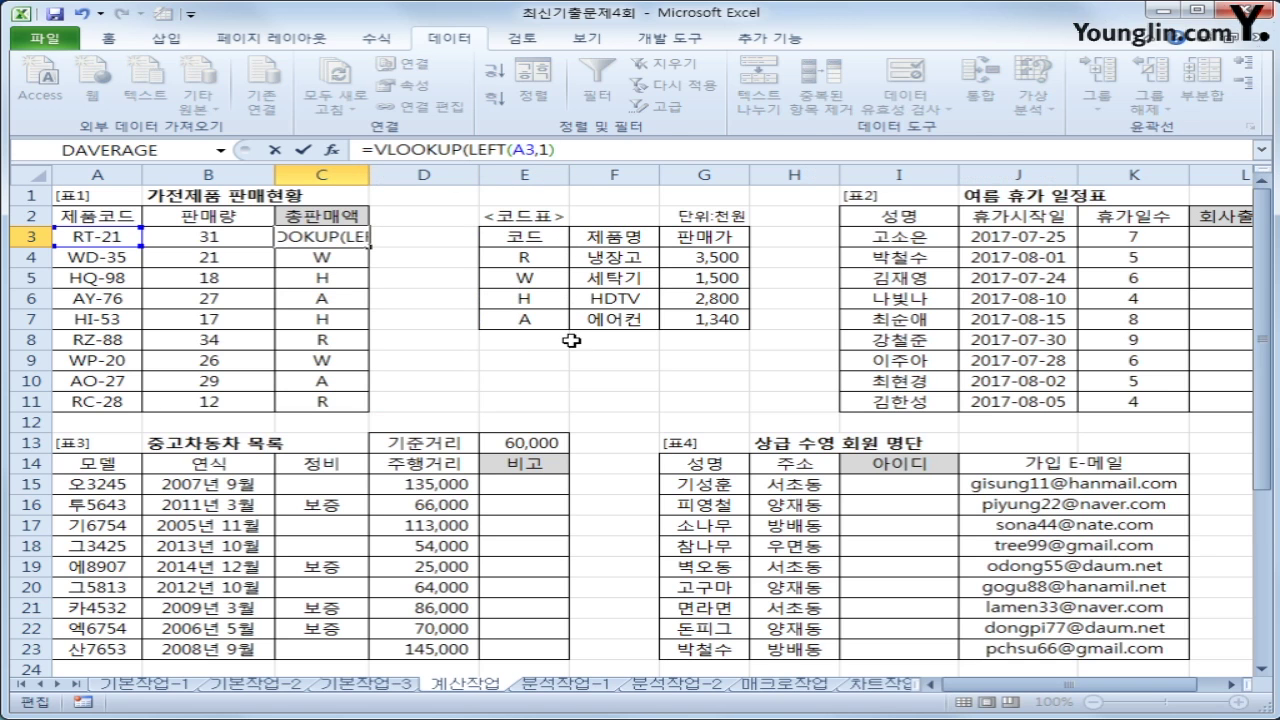
Complete the VLOOKUP in C3 with the absolute code table range $E$4:$G$7, column 3 and exact match 0.
type(",")
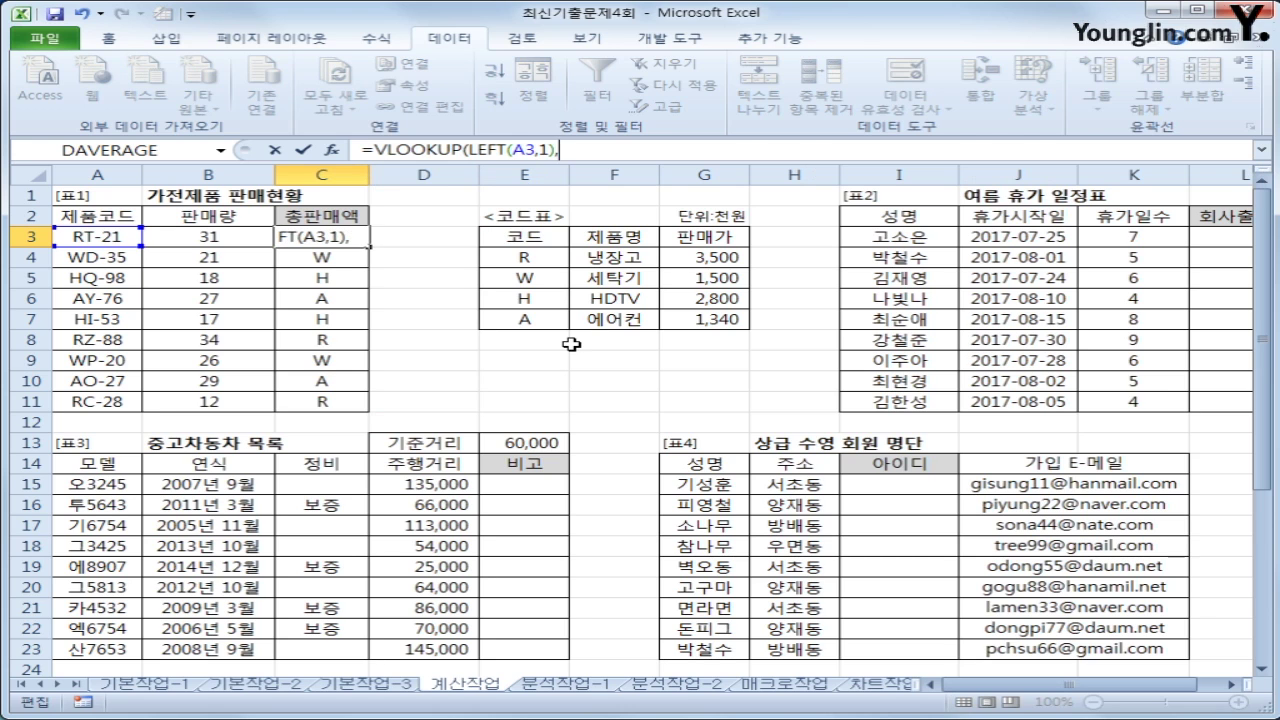
left_click_drag(542, 258, 668, 310)
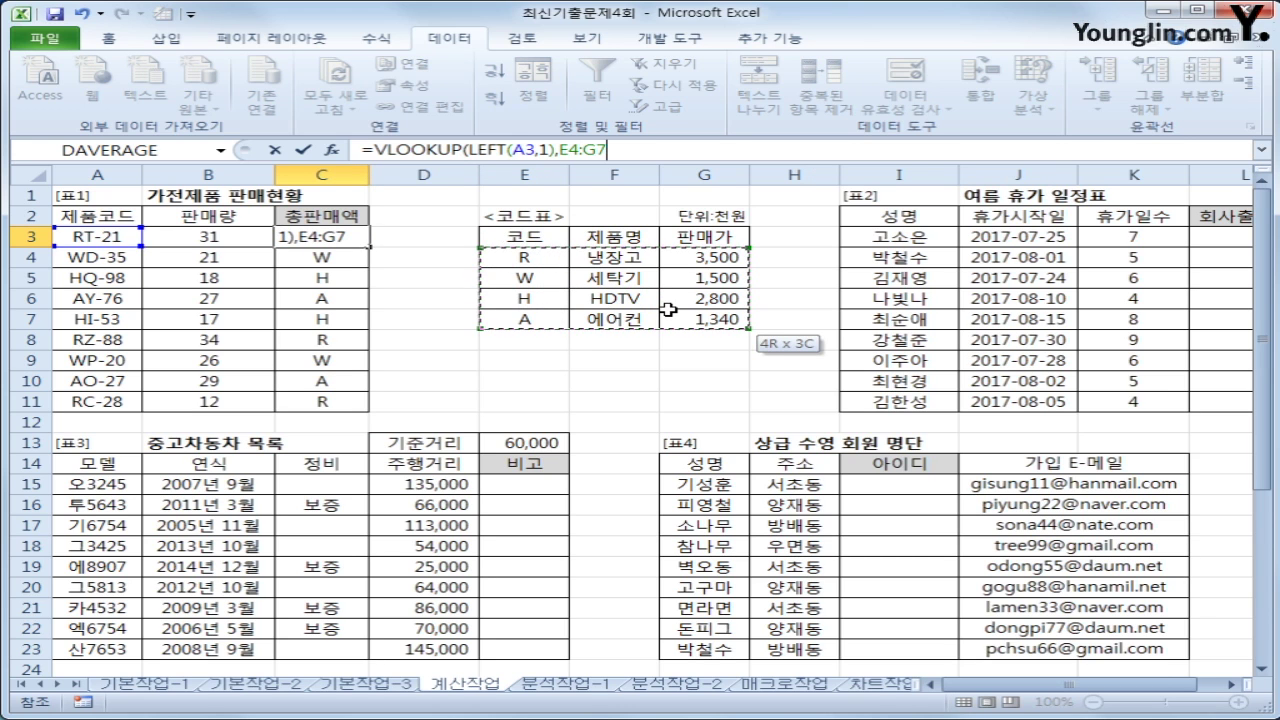
left_click_drag(668, 310, 668, 310)
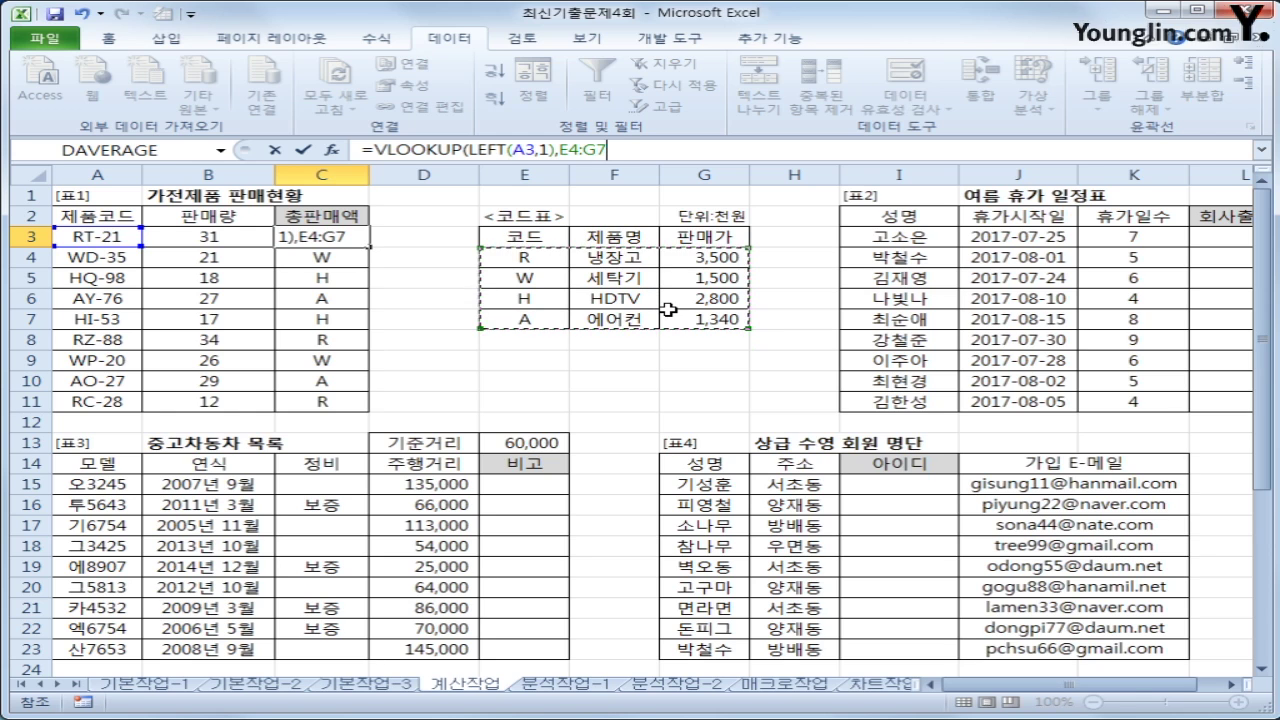
key("F4")
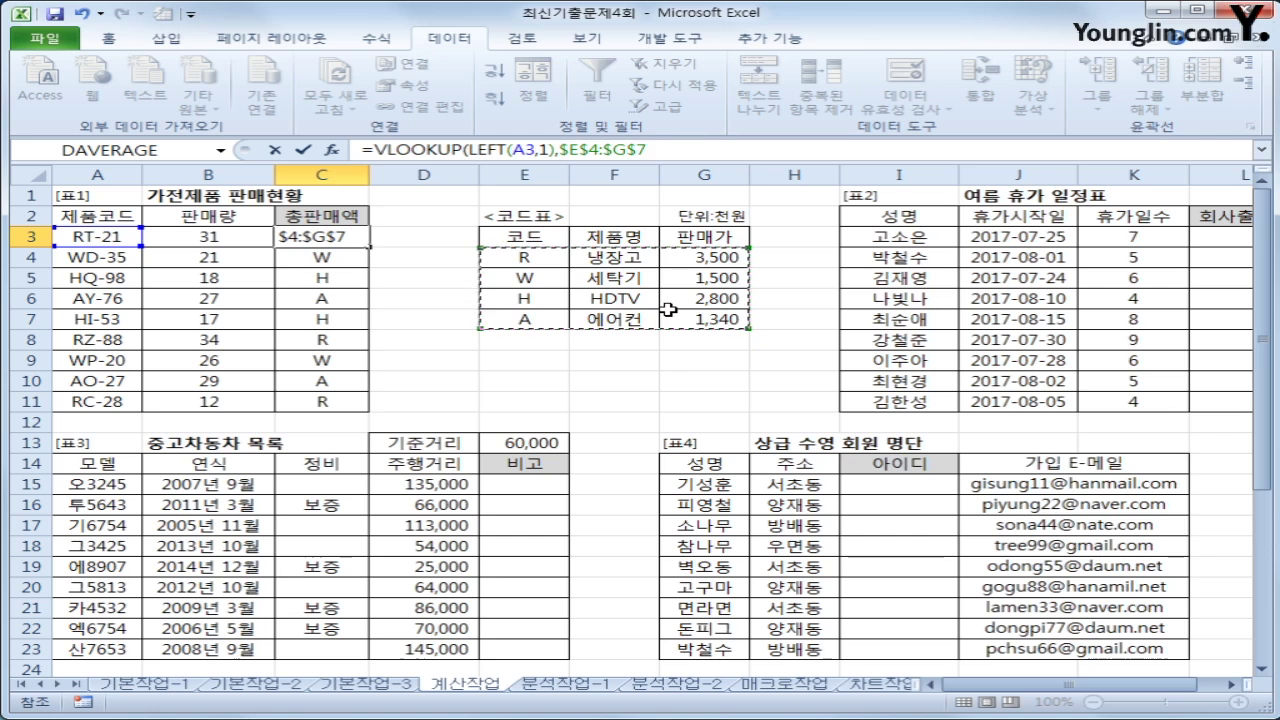
type(",")
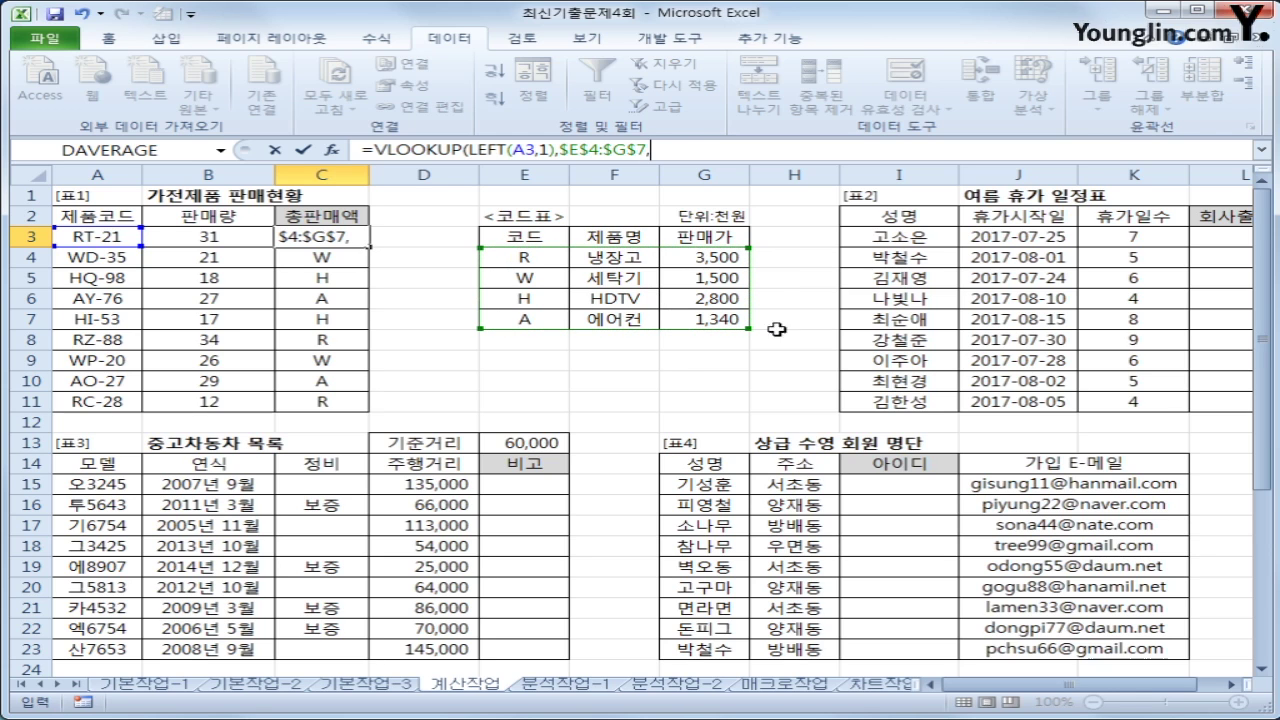
type("3")
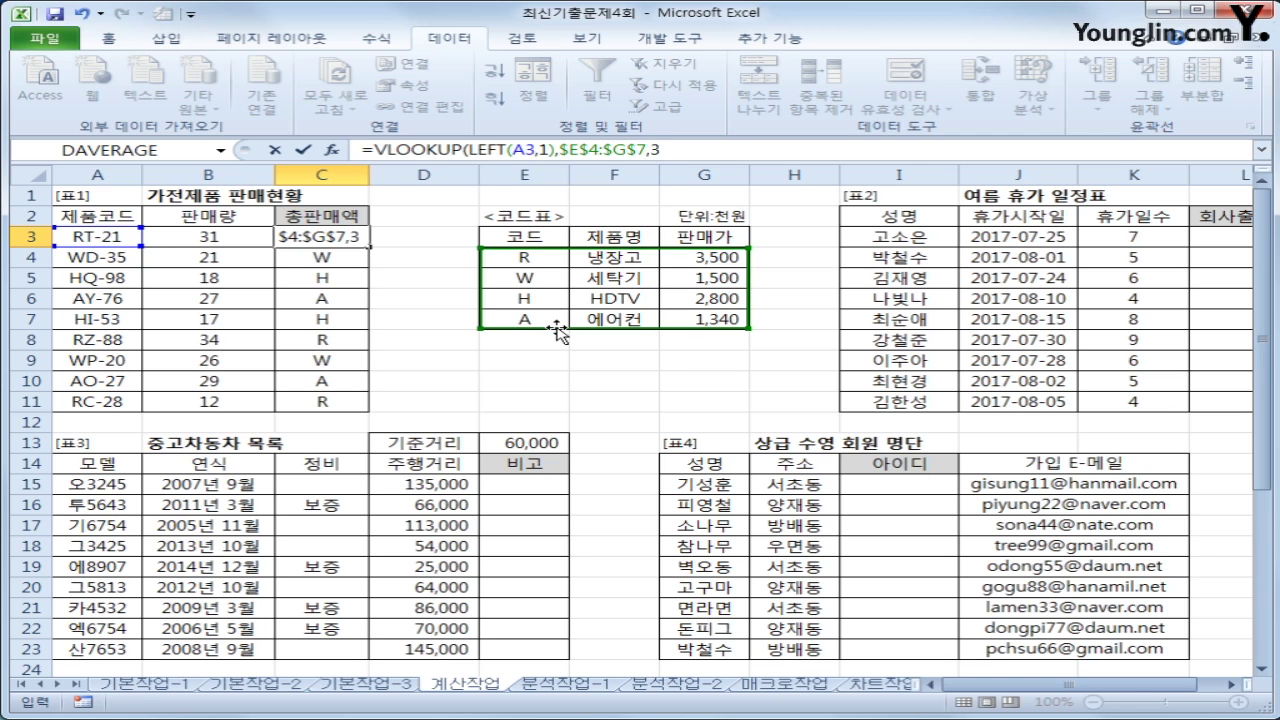
type(",")
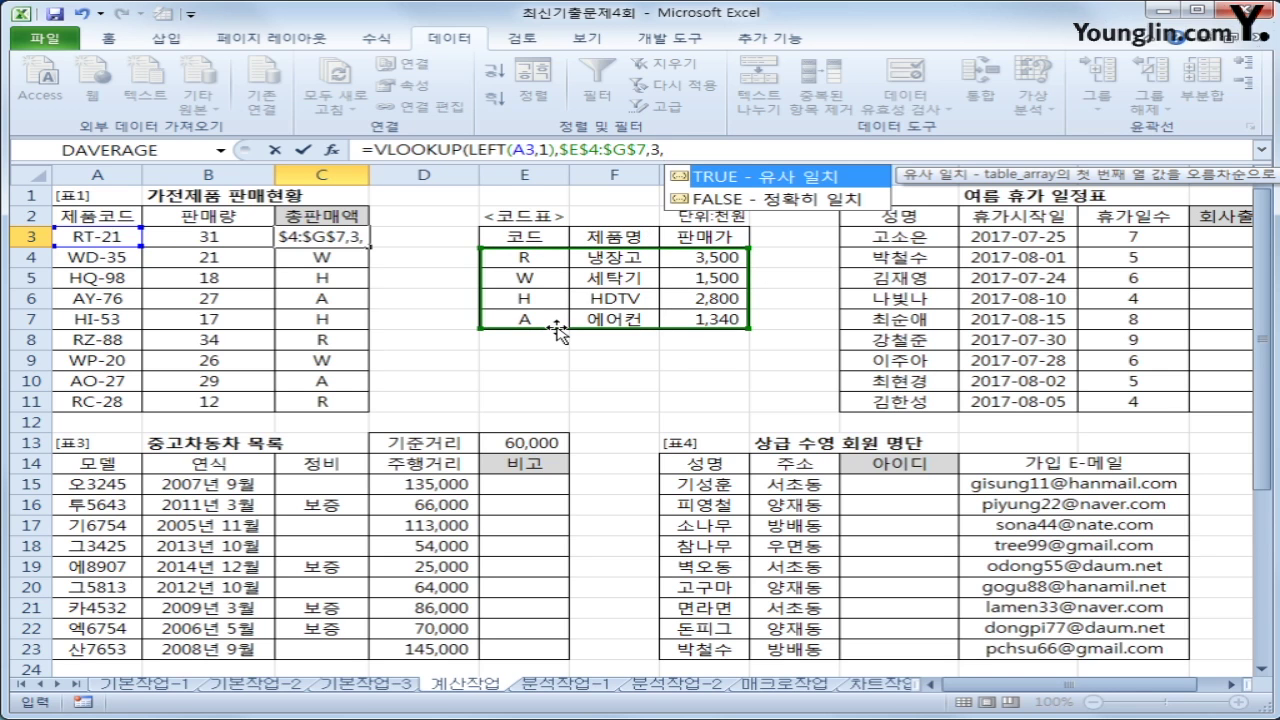
type("0")
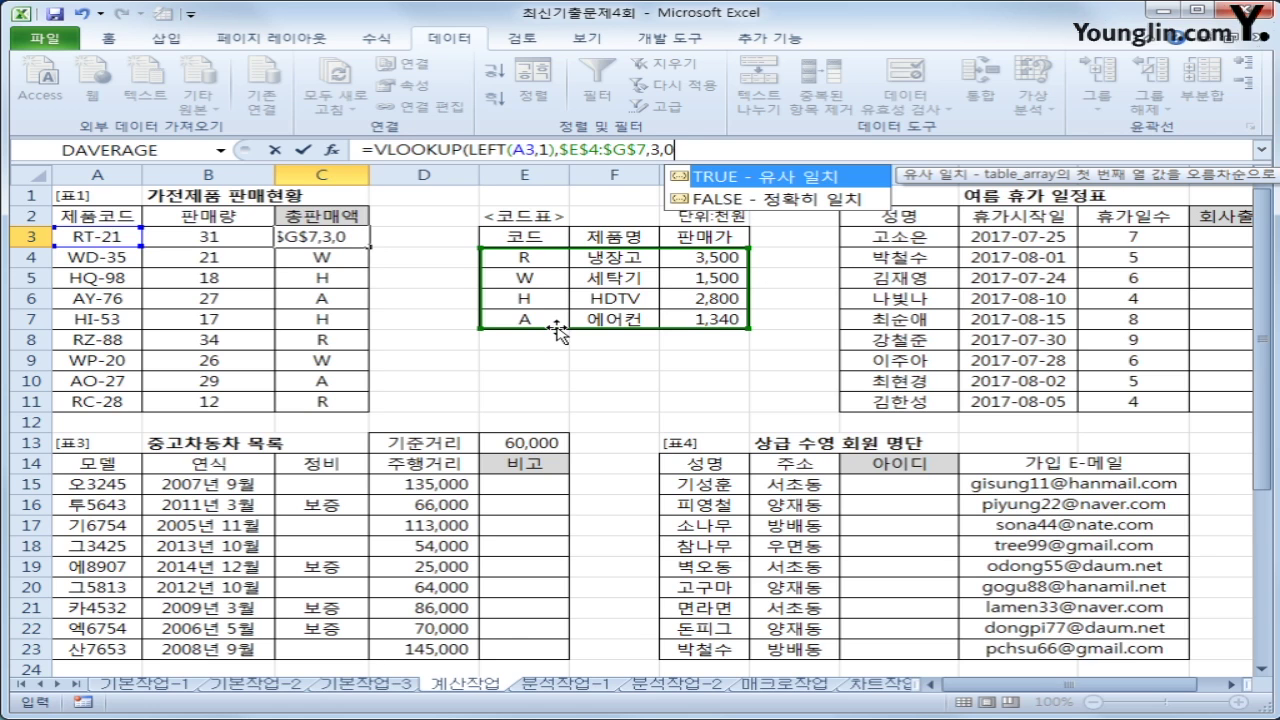
type(")")
key("Return")
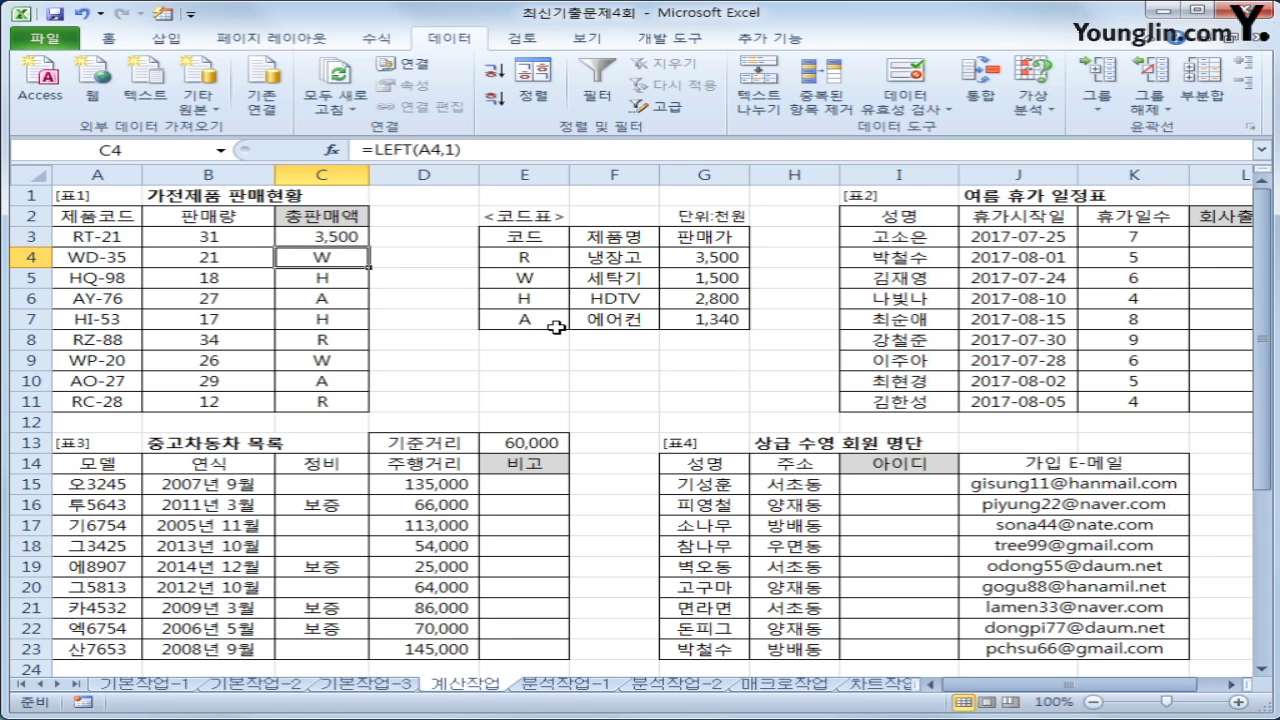
Fill the VLOOKUP formula from C3 down through C11.
left_click(302, 234)
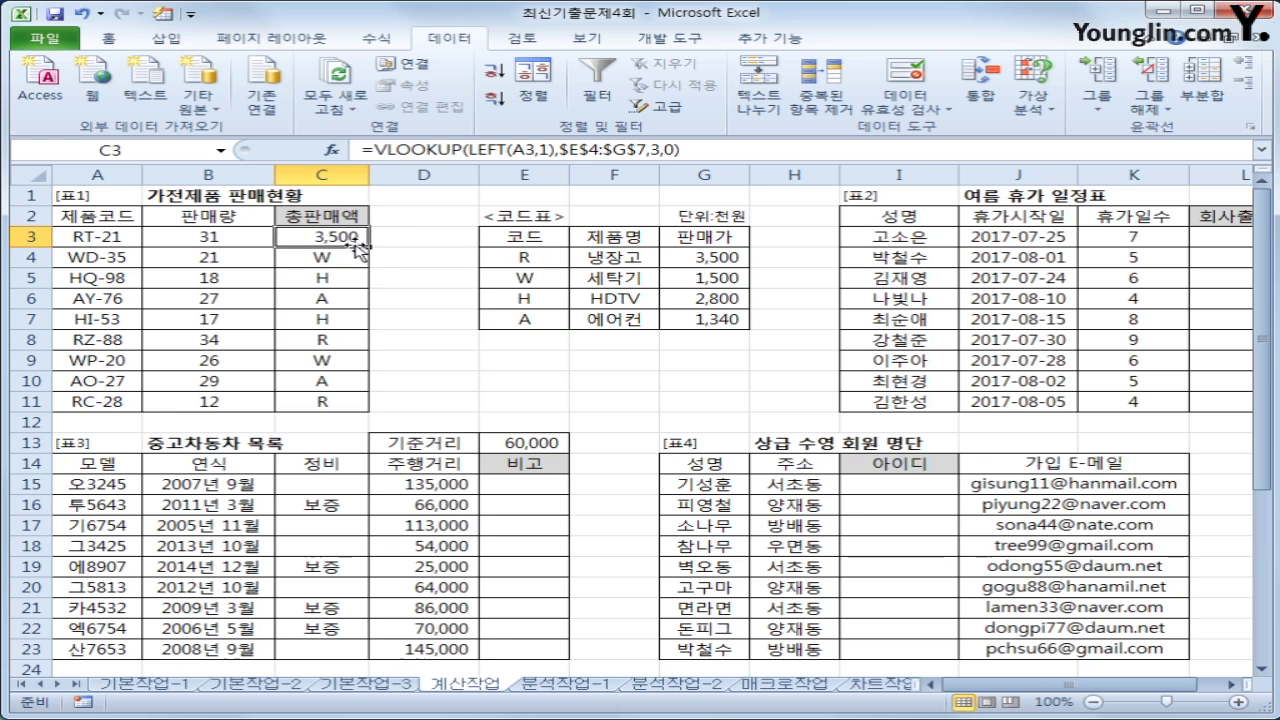
left_click_drag(357, 246, 346, 410)
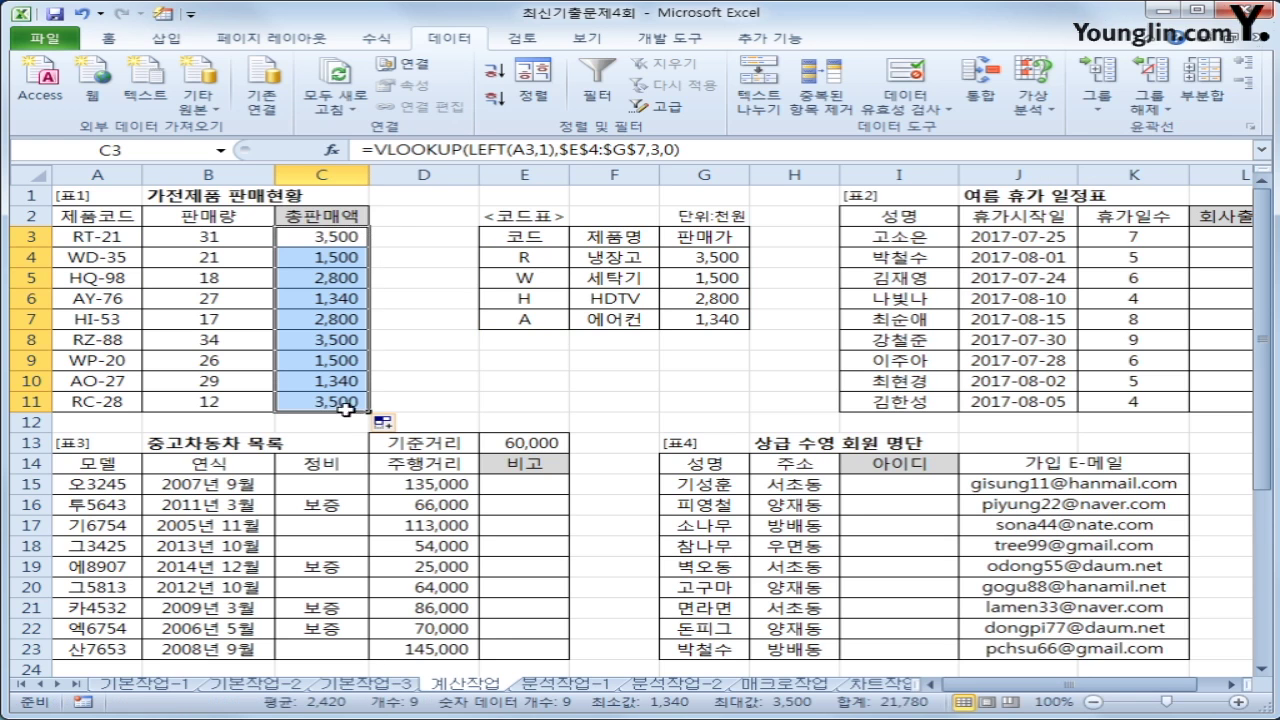
Multiply the VLOOKUP result in C3 by the 판매량 in B3.
left_click(330, 229)
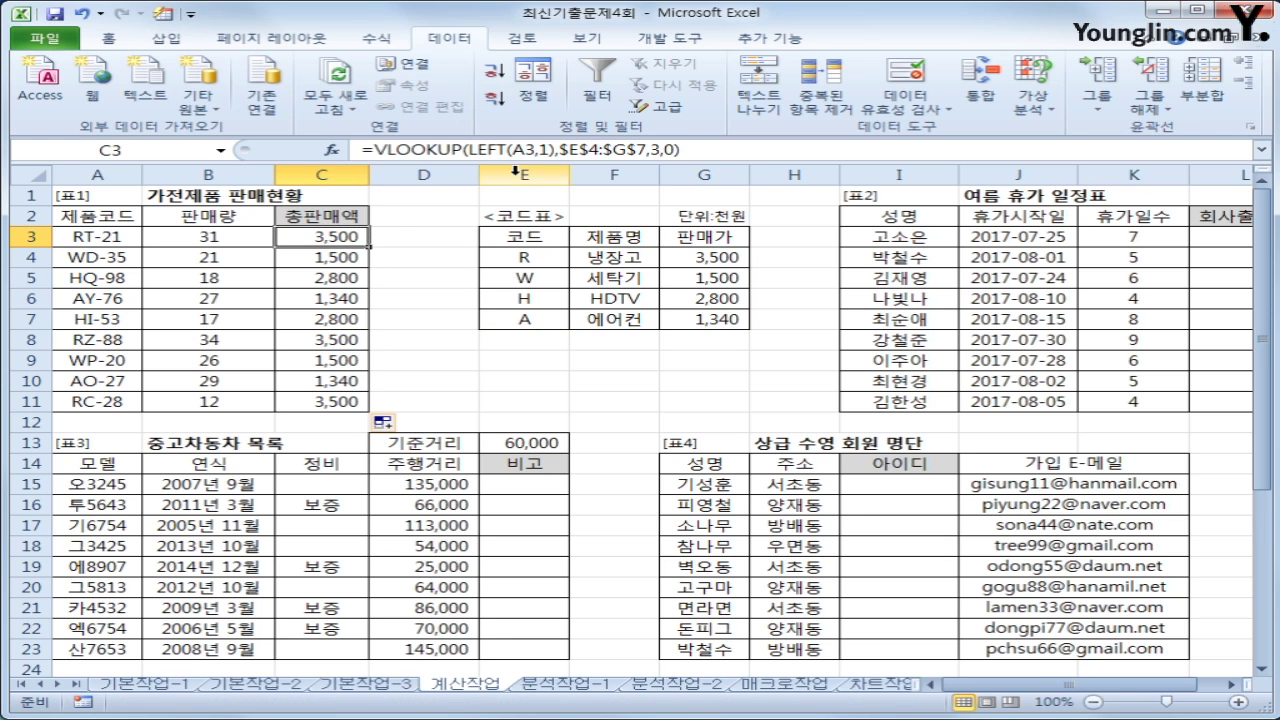
left_click(687, 150)
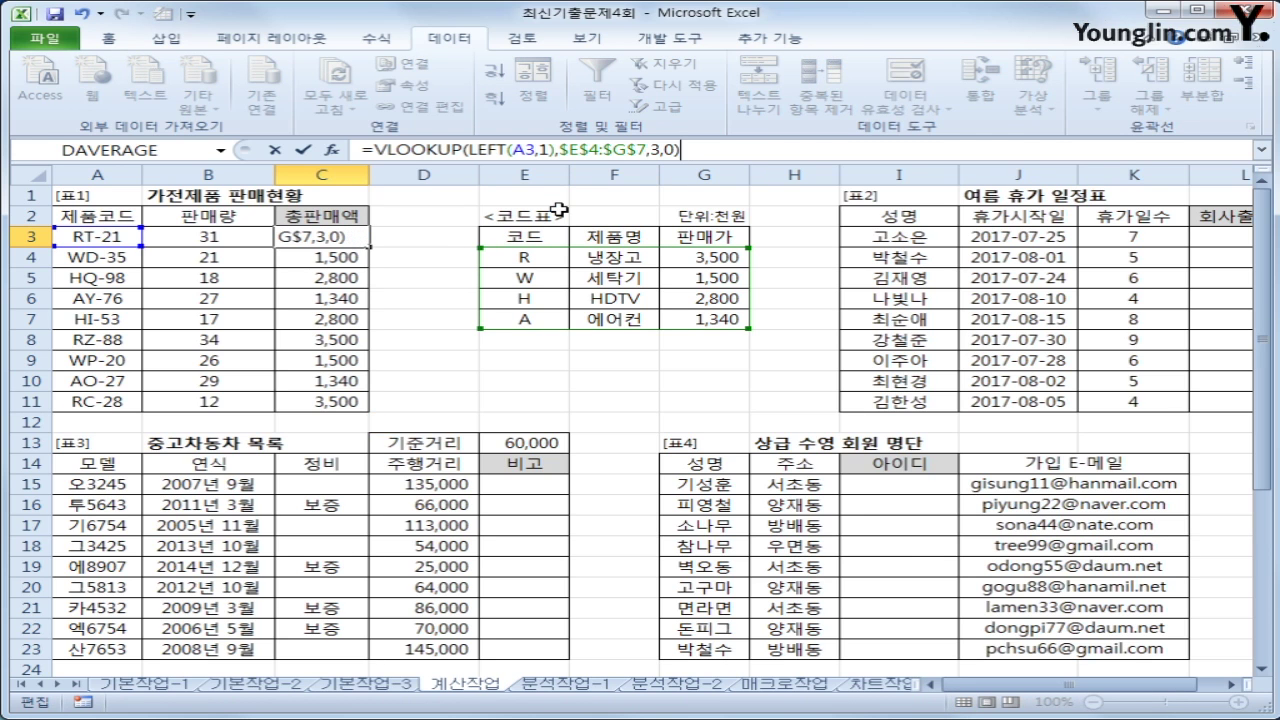
type("*")
left_click(194, 240)
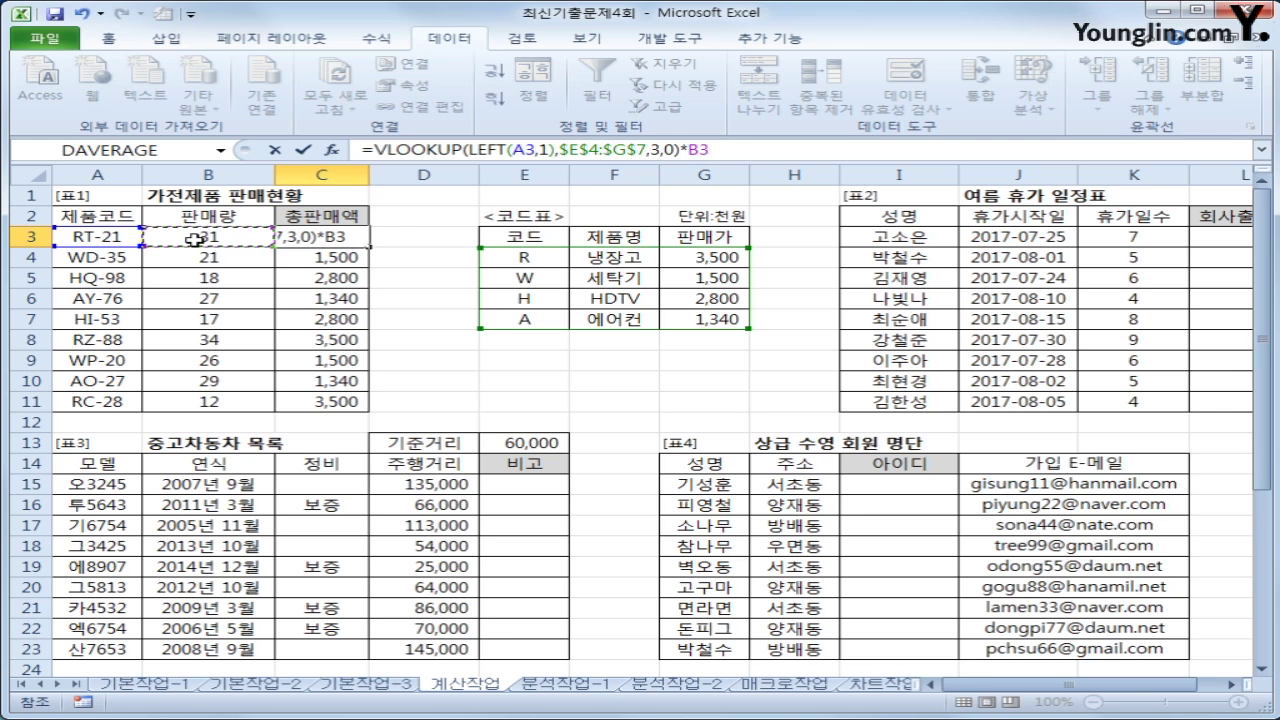
key("Return")
Fill the completed 총판매액 formula from C3 down through C11.
left_click(362, 238)
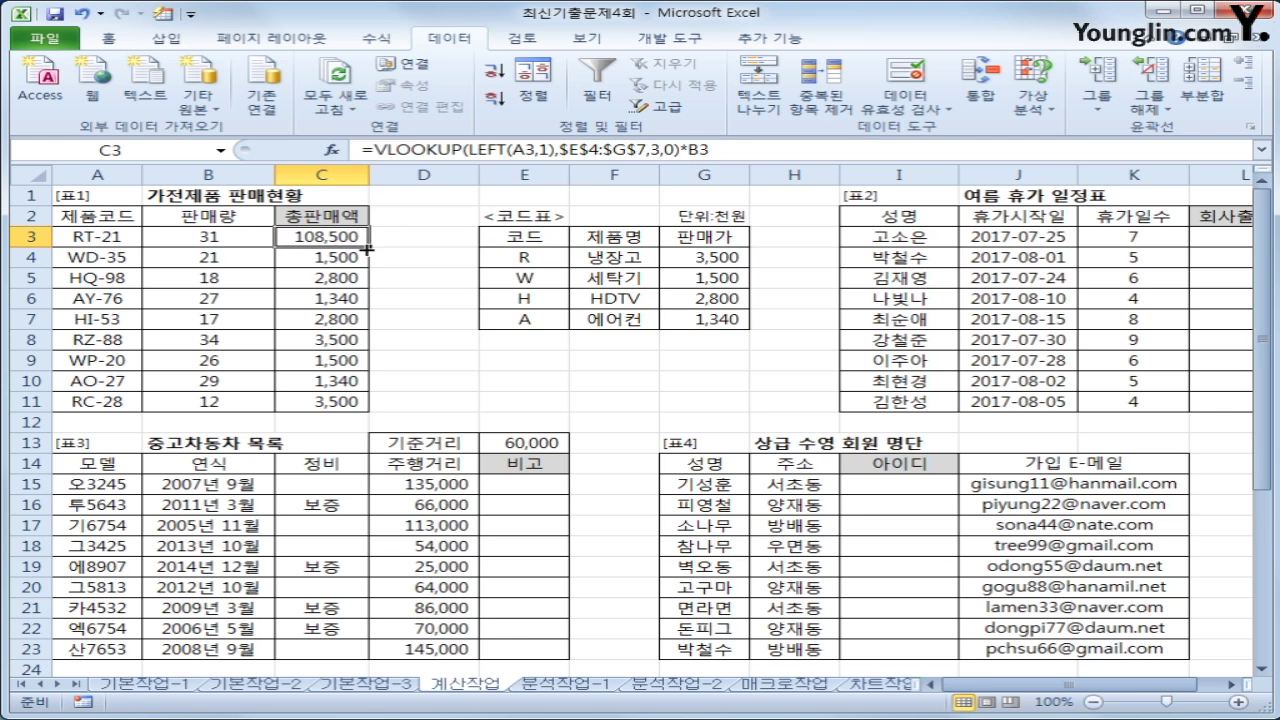
left_click_drag(369, 246, 341, 405)
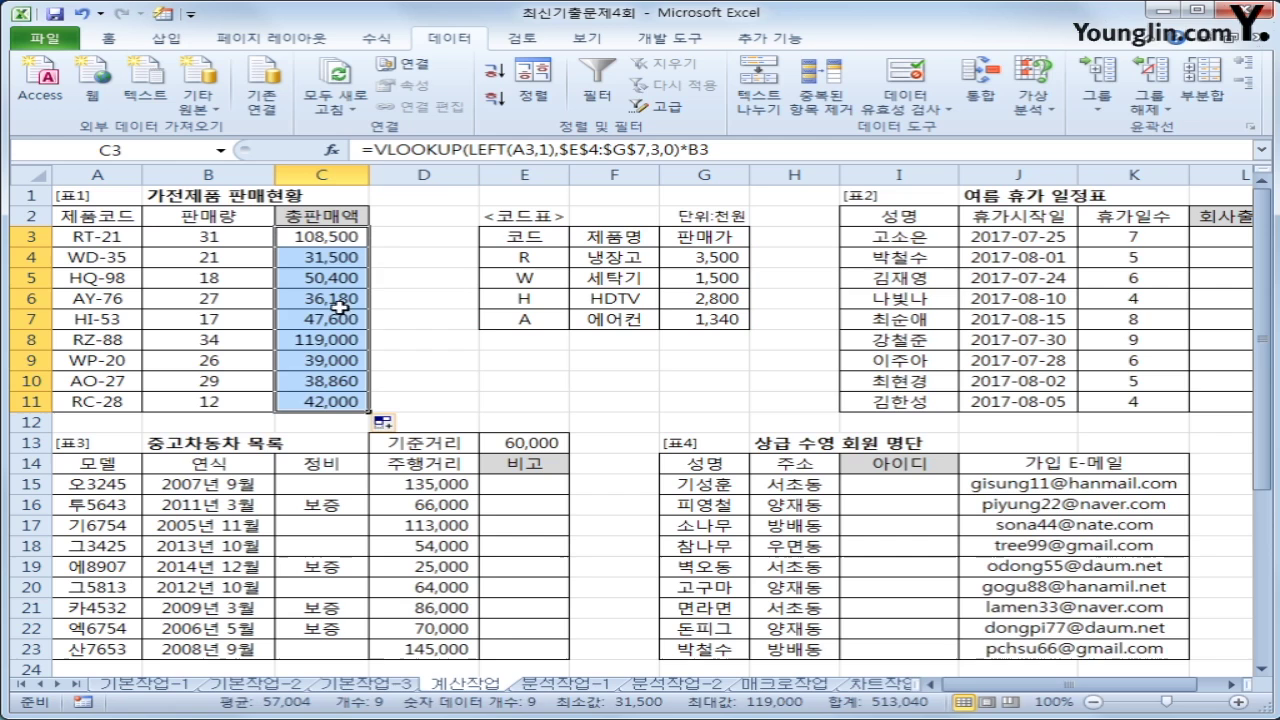
left_click(340, 248)
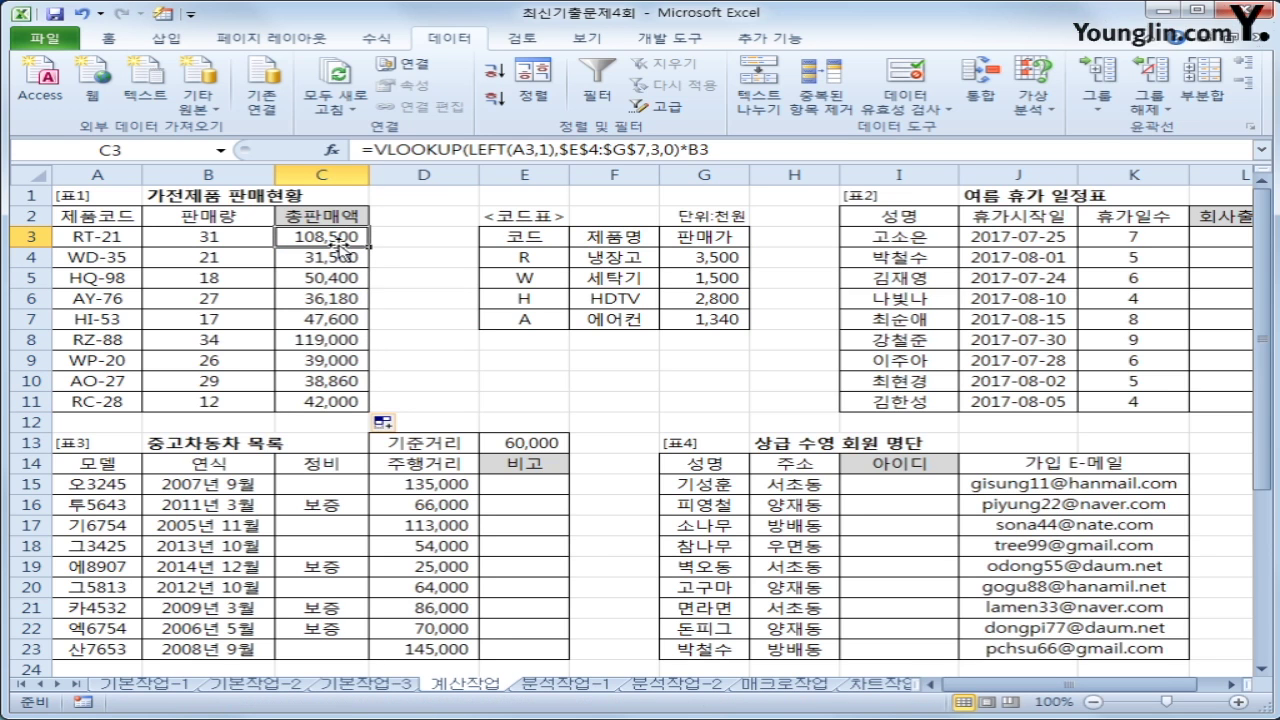
Insert the WORKDAY date function in the first 회사출근일 cell L3 of 표2.
scroll(980, 660, "right", 1)
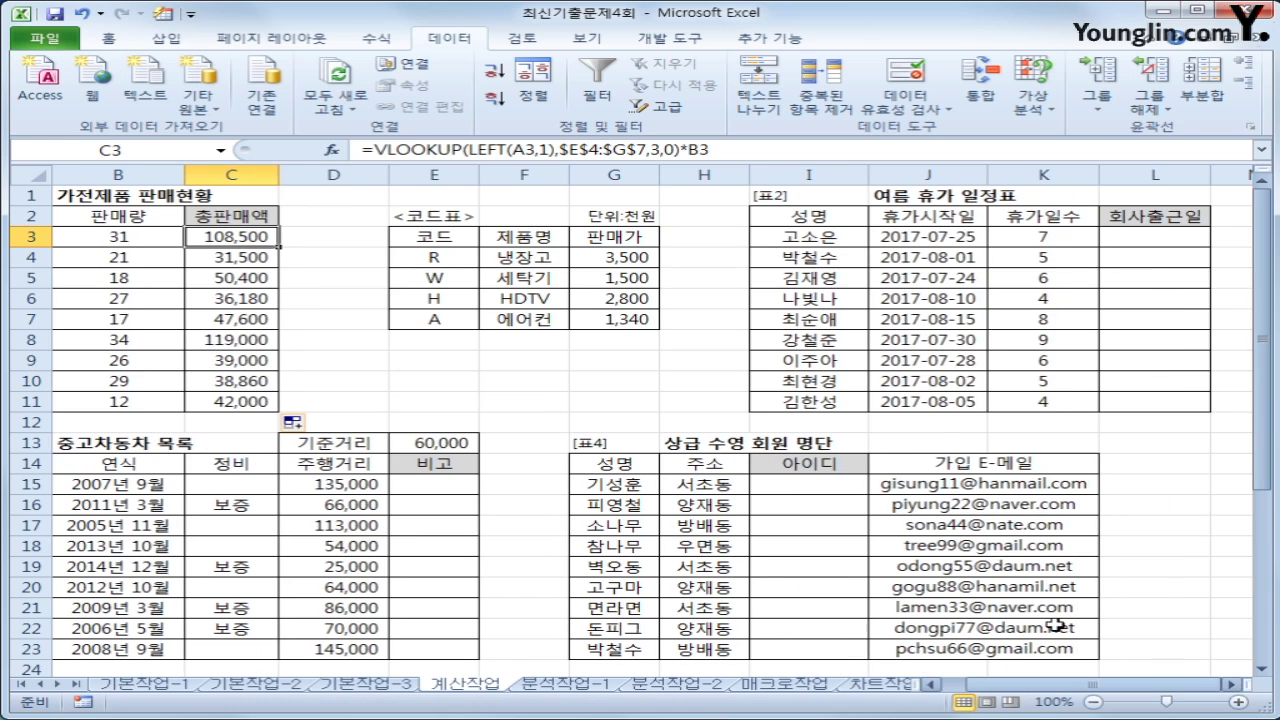
left_click(1157, 240)
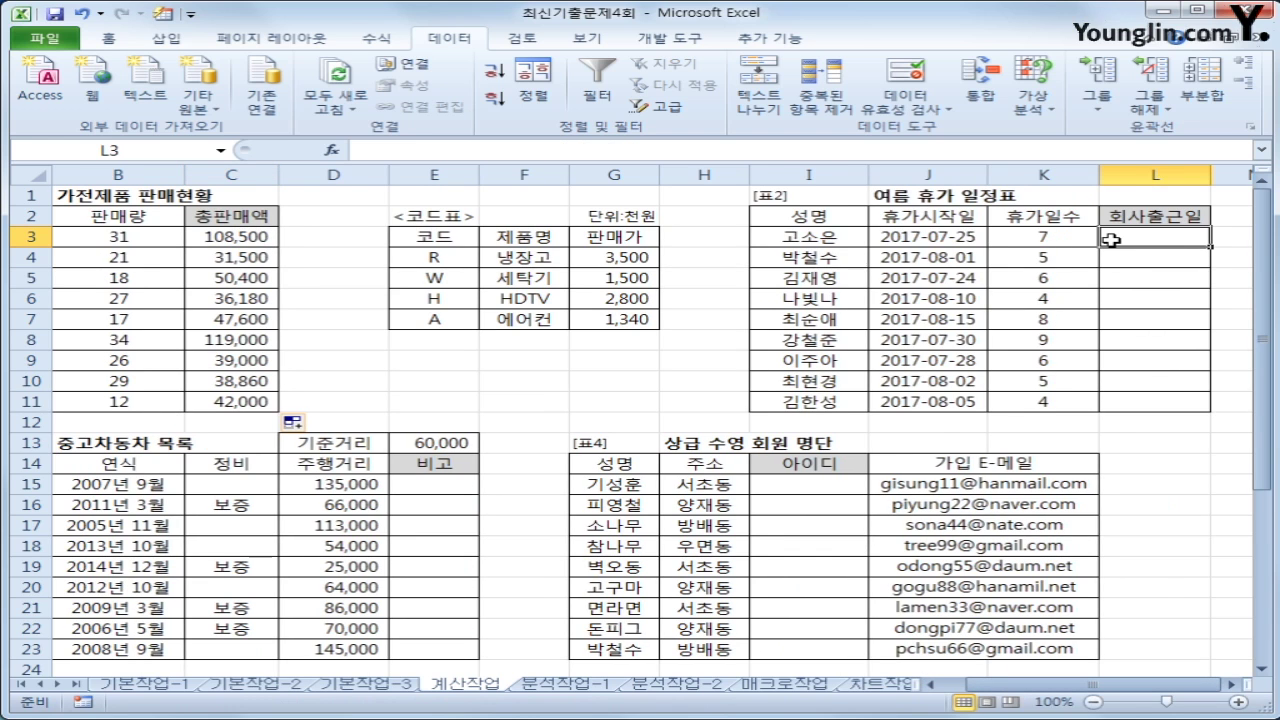
left_click(918, 234)
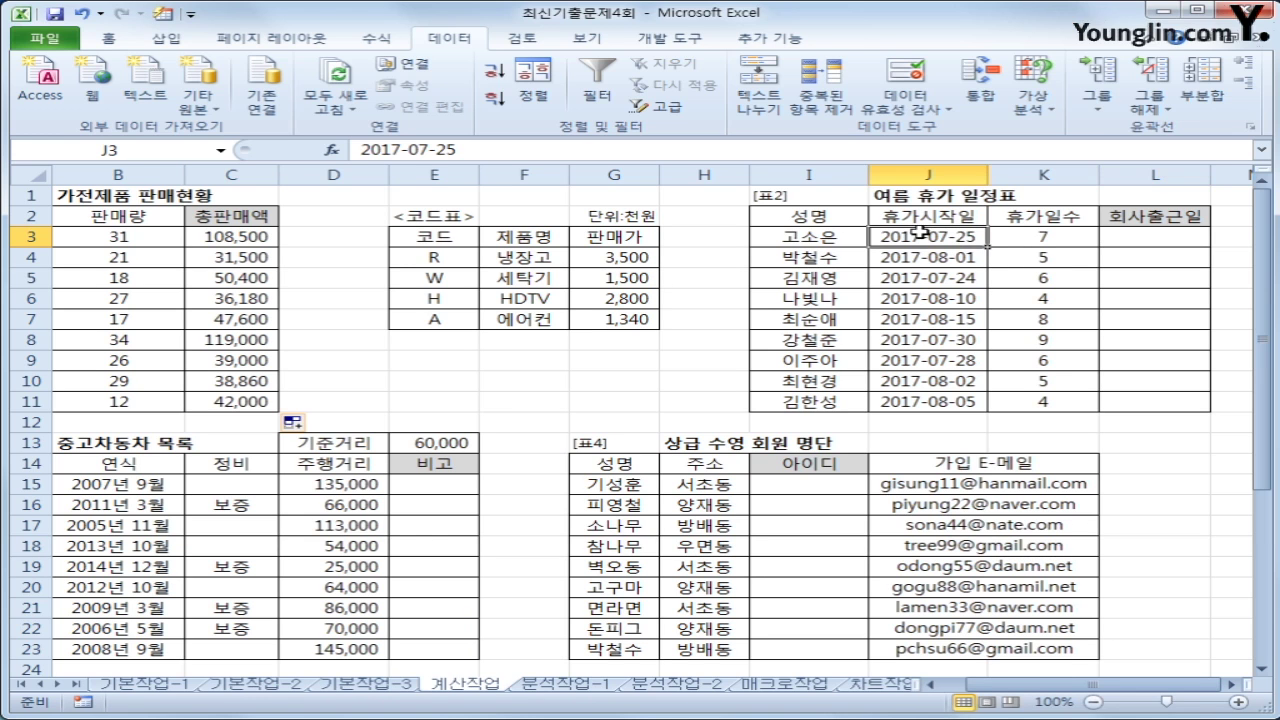
left_click(1066, 234)
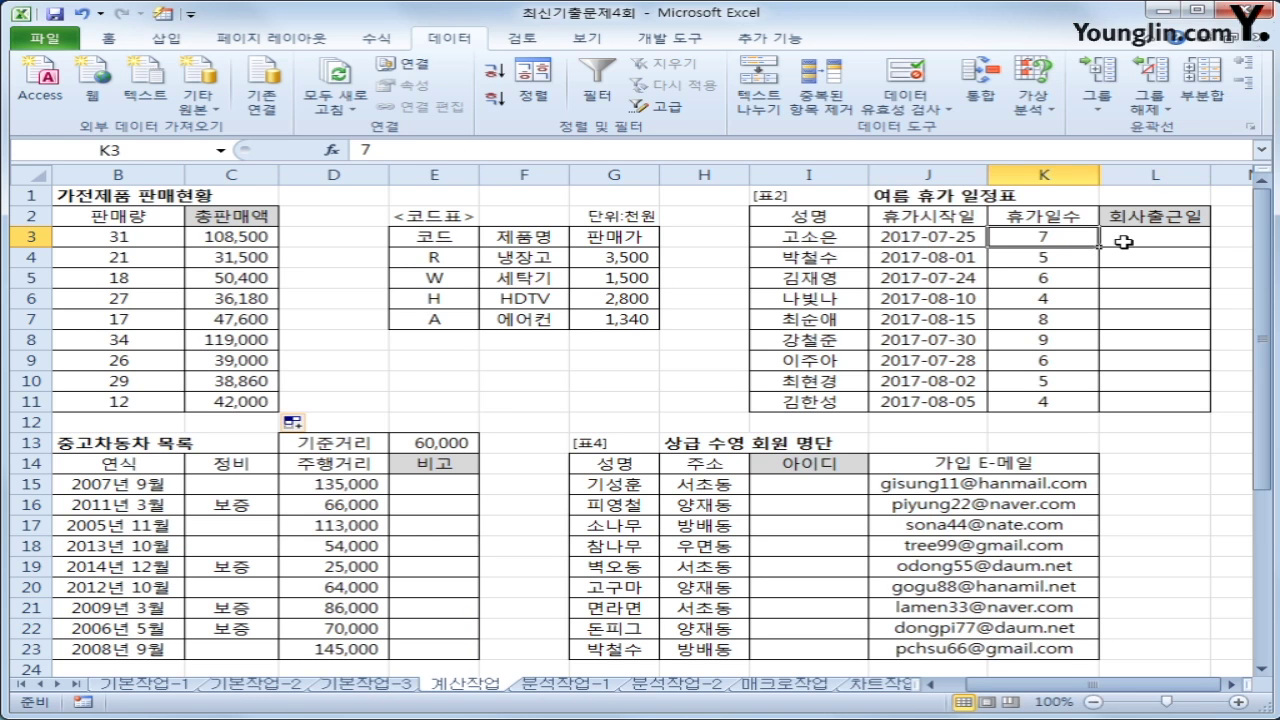
left_click(1125, 242)
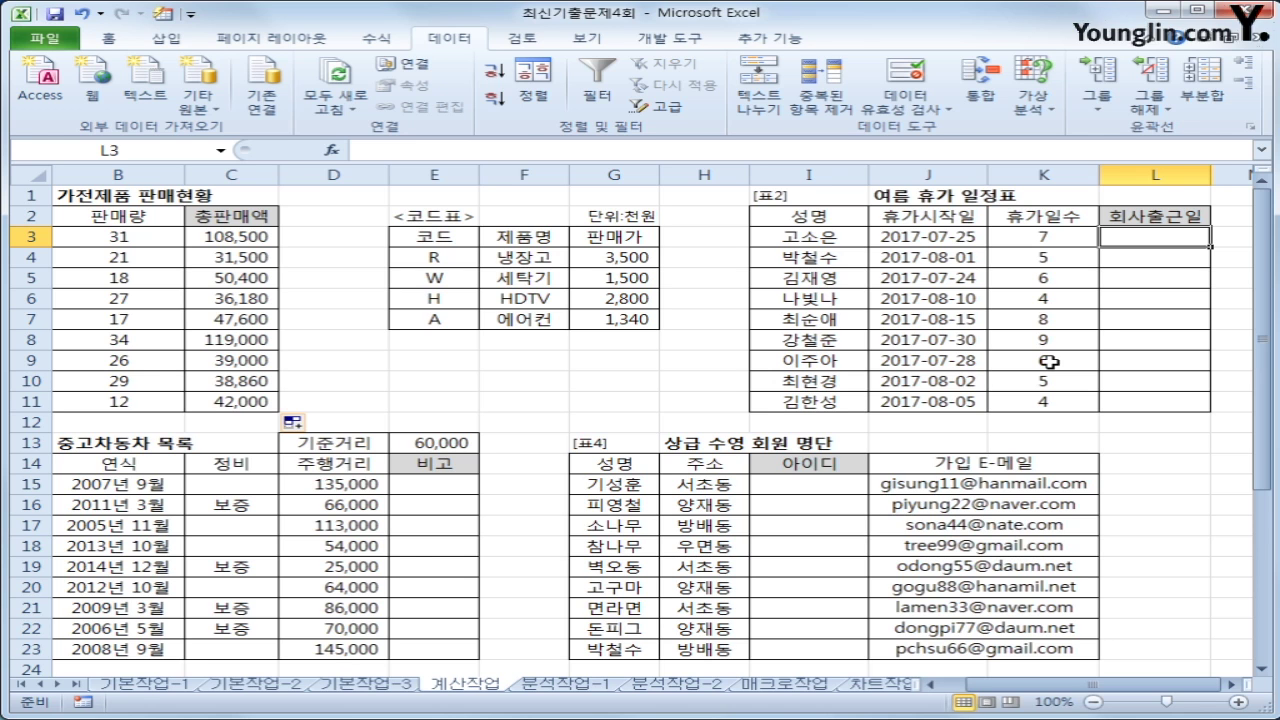
left_click(382, 46)
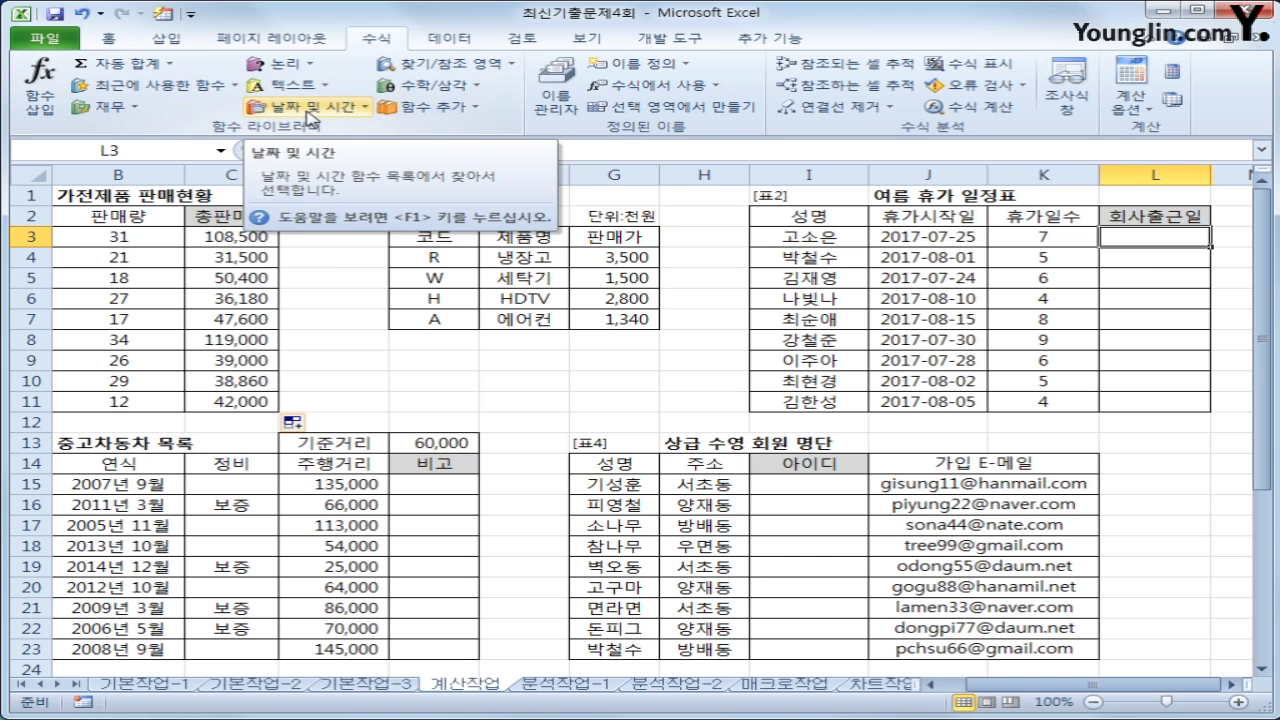
left_click(309, 108)
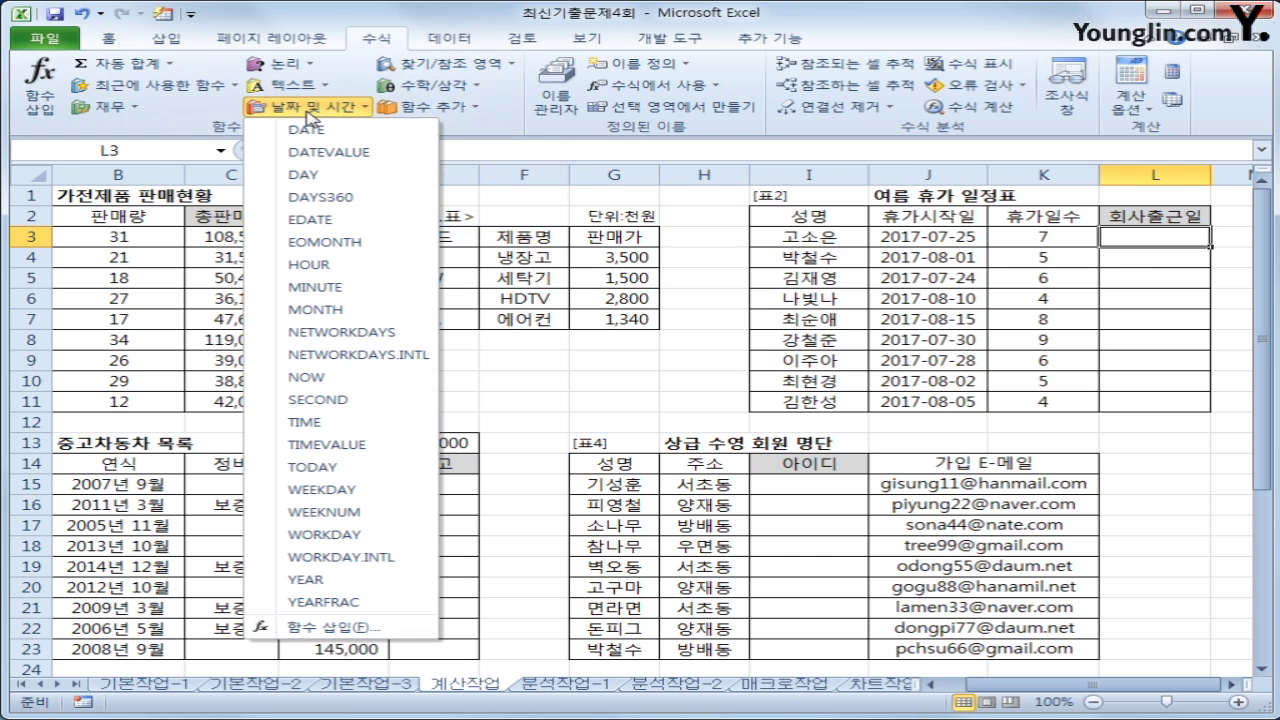
left_click(371, 540)
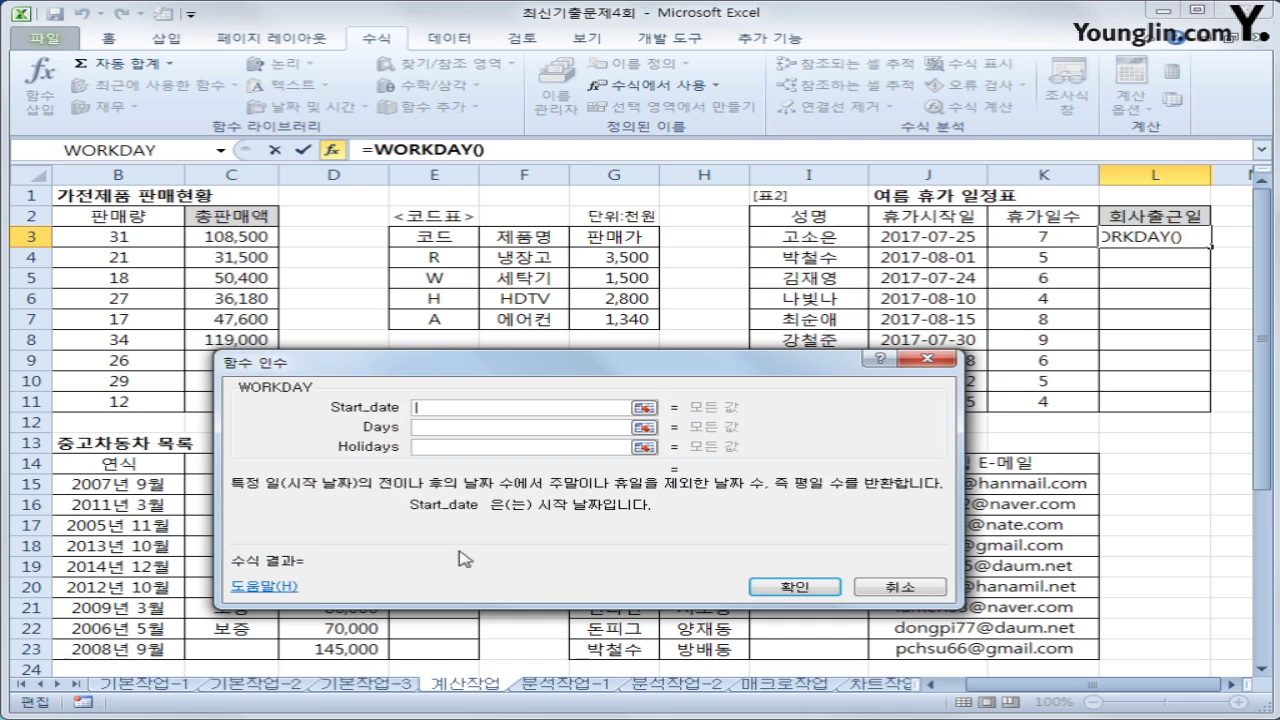
Set the WORKDAY arguments to J3 for Start_date and K3 for Days, and apply the function.
left_click(923, 240)
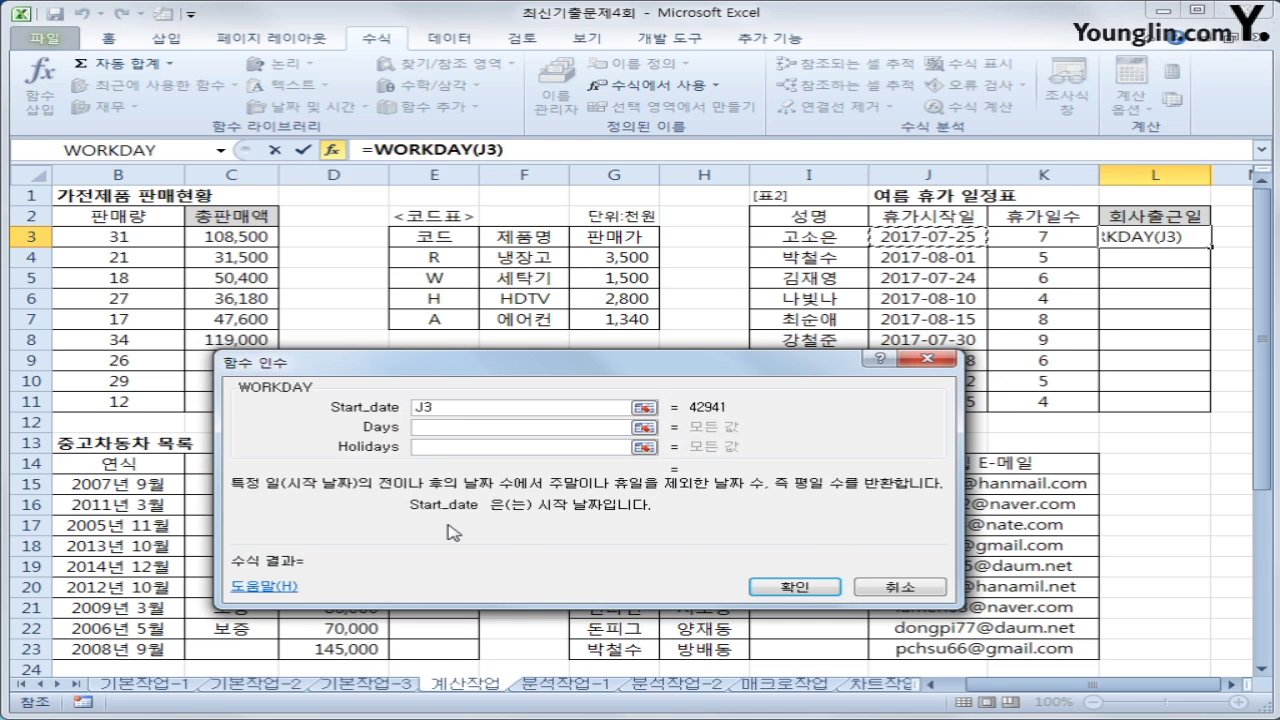
left_click(439, 426)
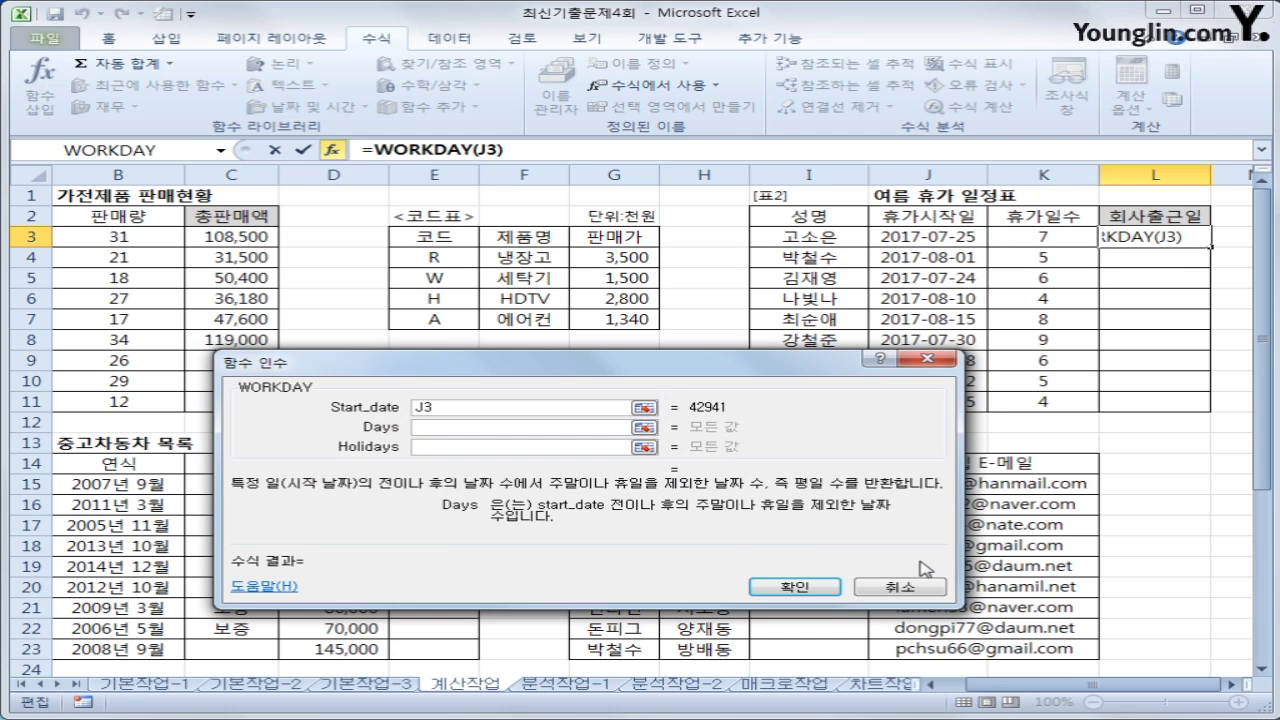
left_click(1017, 236)
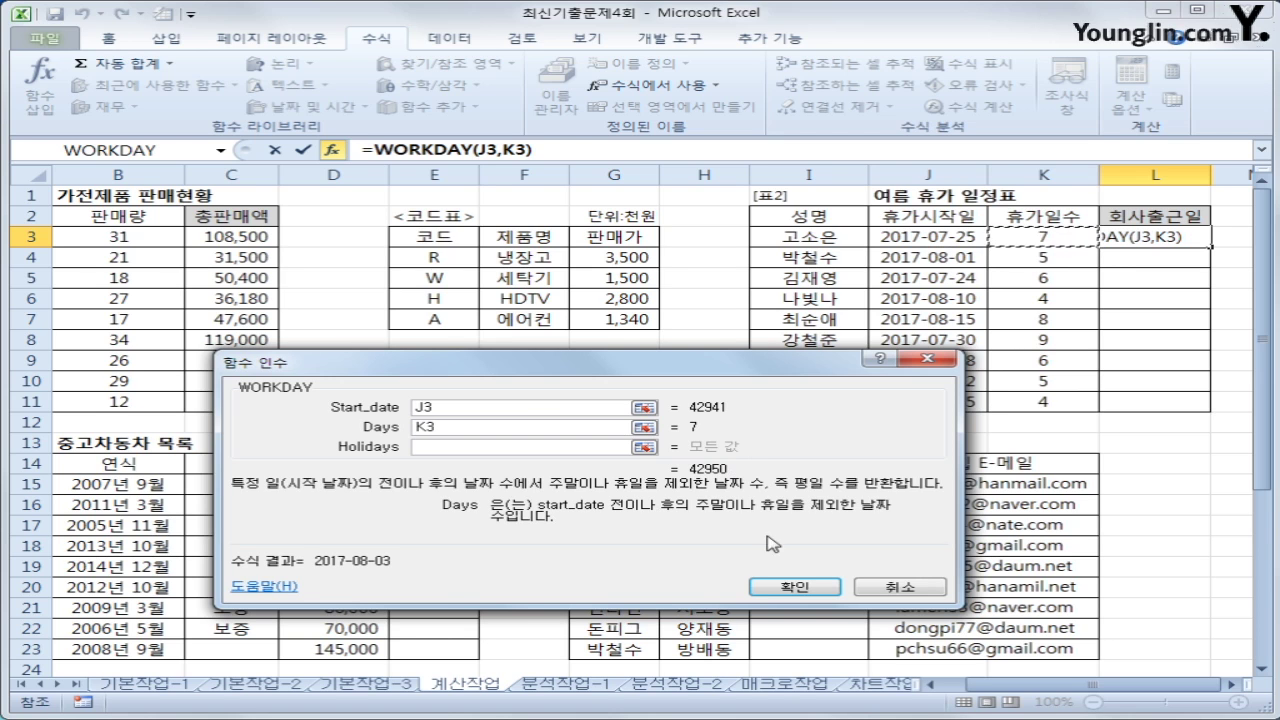
left_click(774, 590)
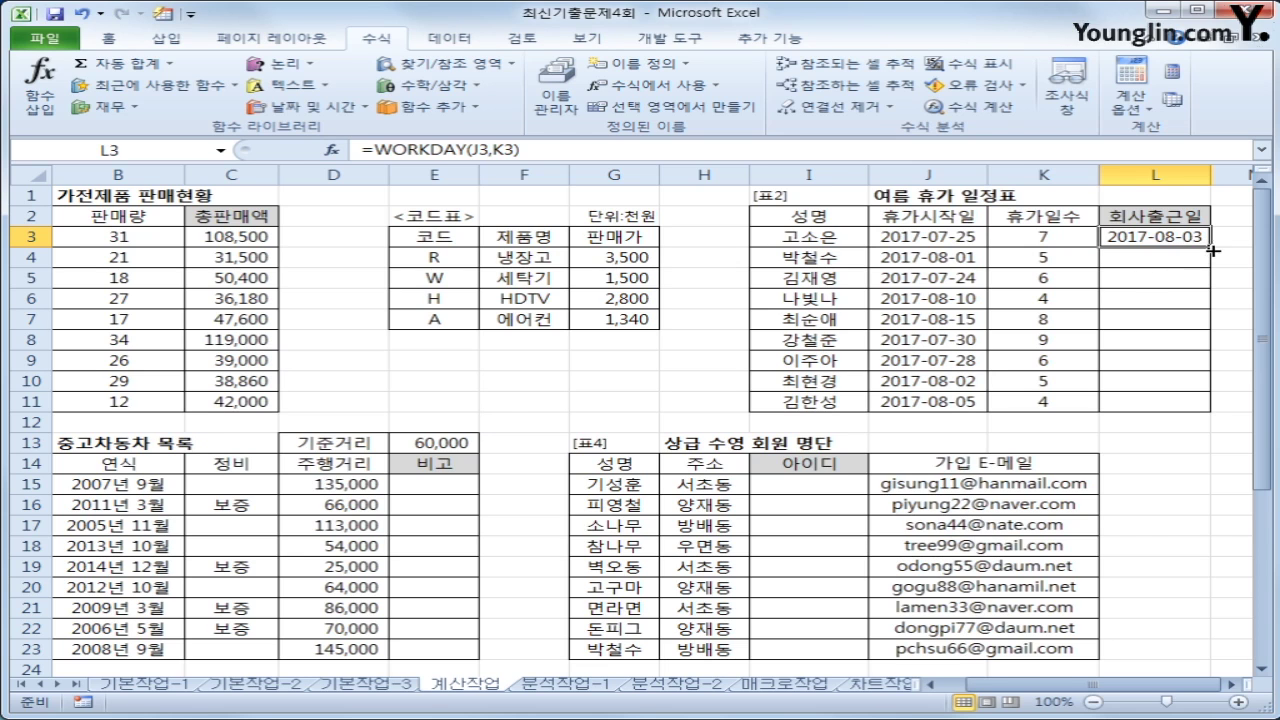
Fill the WORKDAY formula in the 회사출근일 column of 표2 from L3 down through L11.
left_click_drag(1212, 250, 1208, 408)
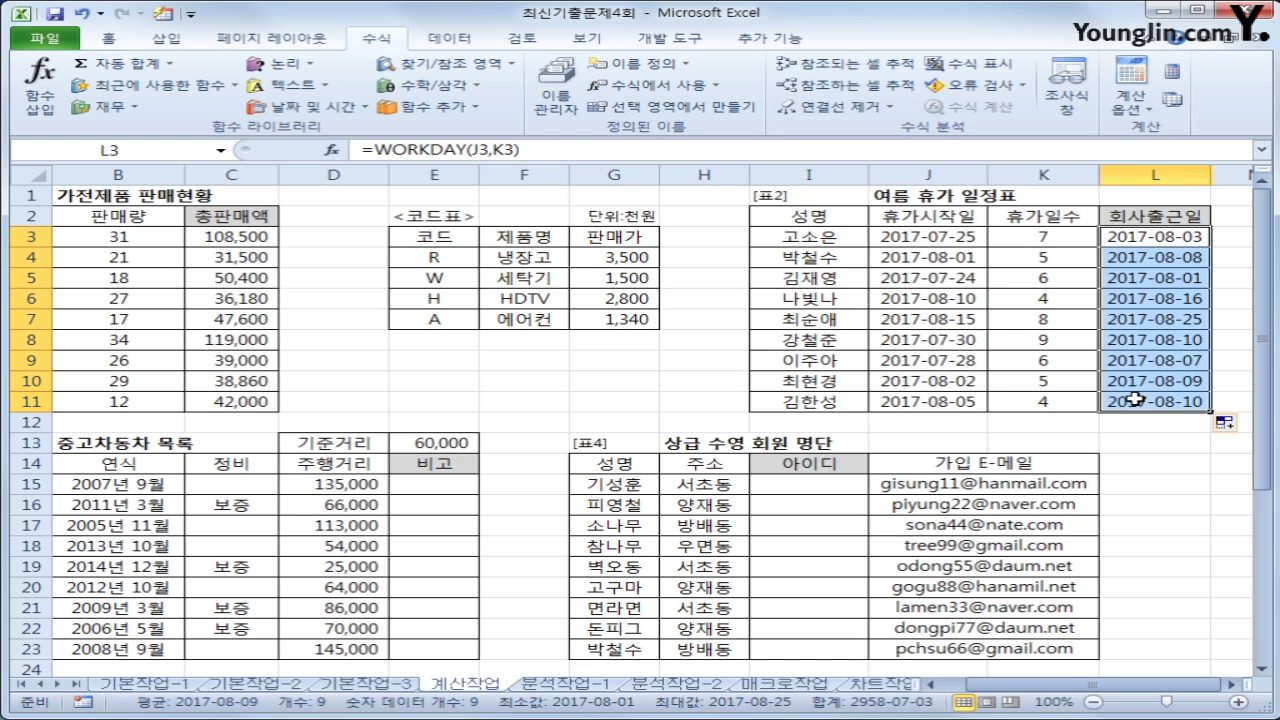
left_click(953, 405)
left_click(1027, 405)
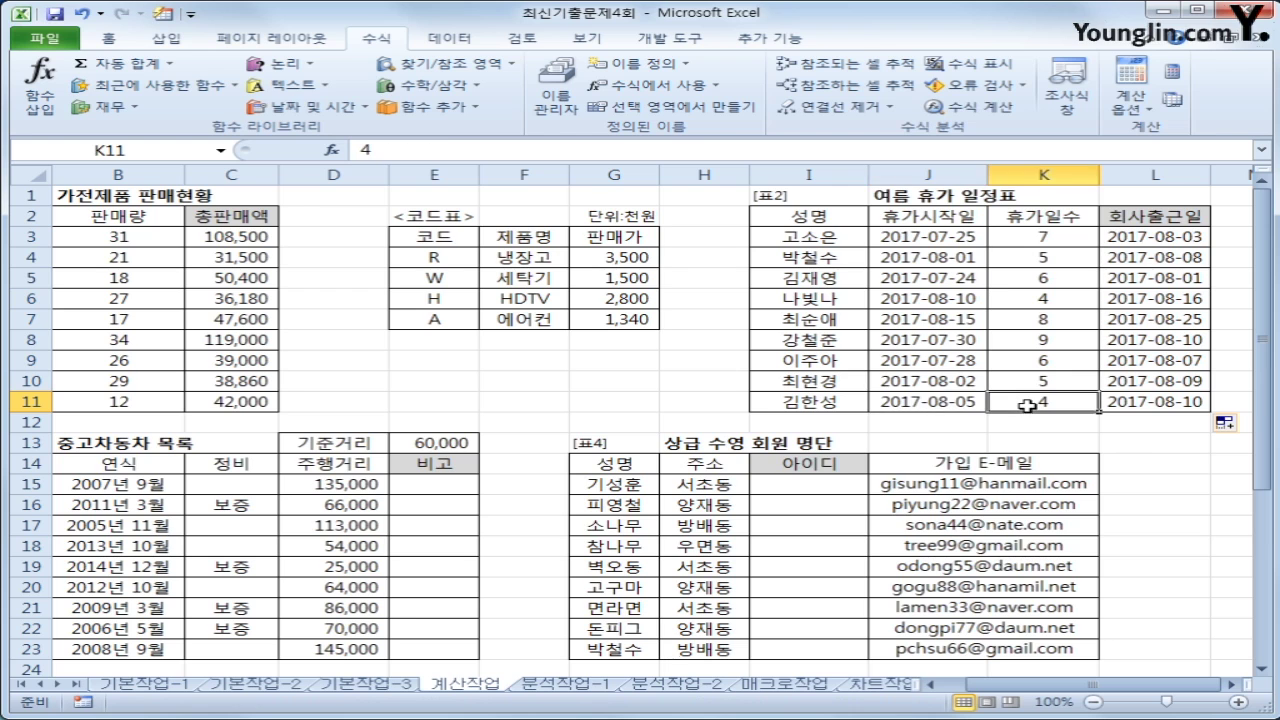
left_click(1132, 405)
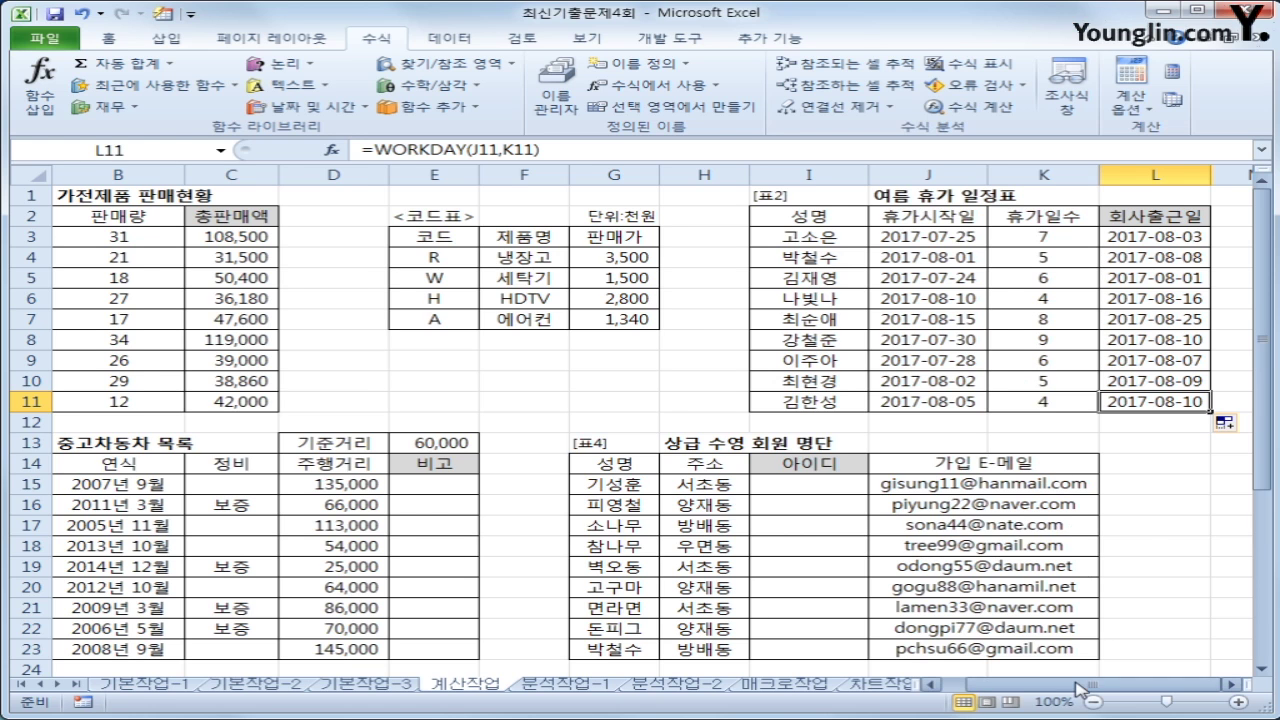
Begin an IF function in the first 비고 cell E15 of 표3.
left_click_drag(1058, 686, 1045, 690)
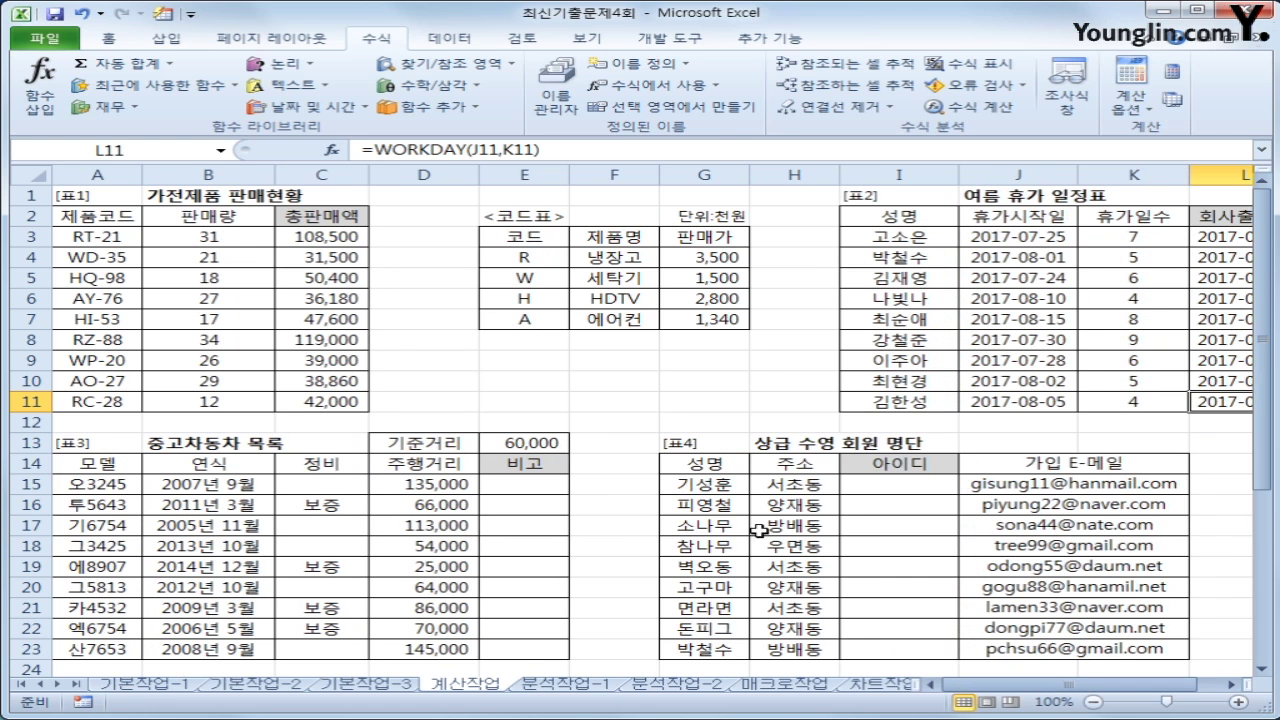
left_click(546, 487)
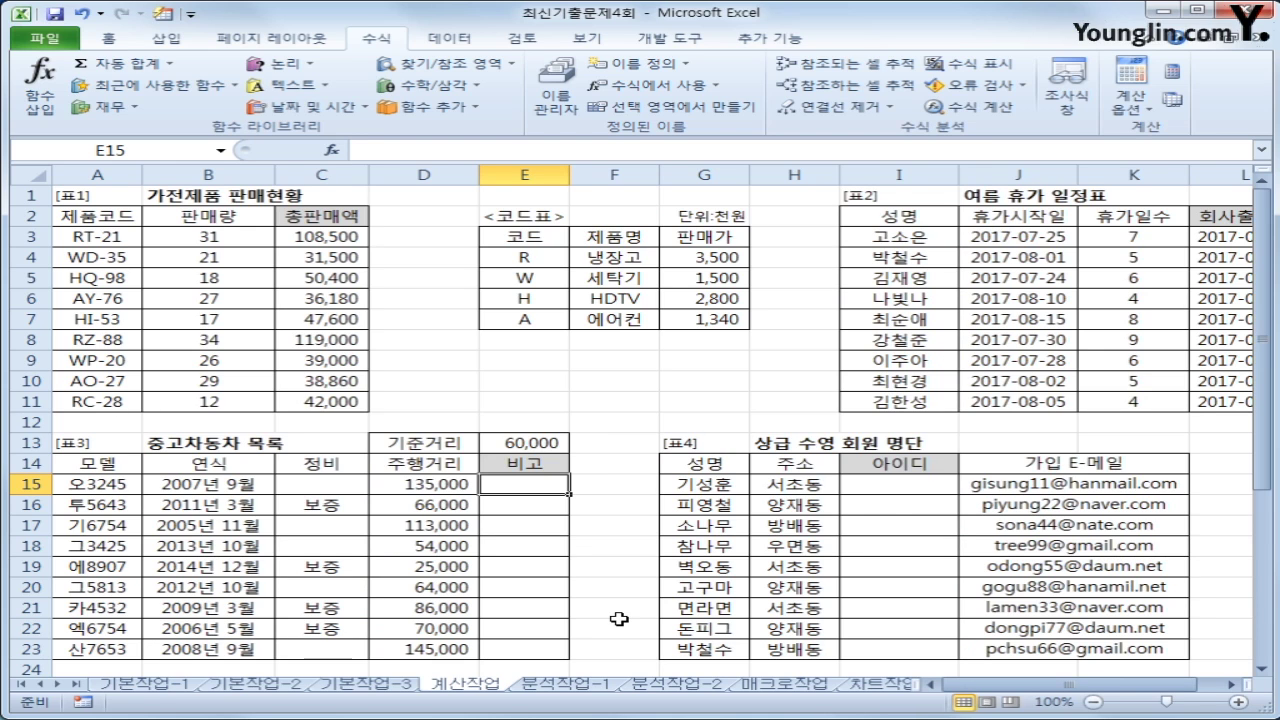
left_click(437, 487)
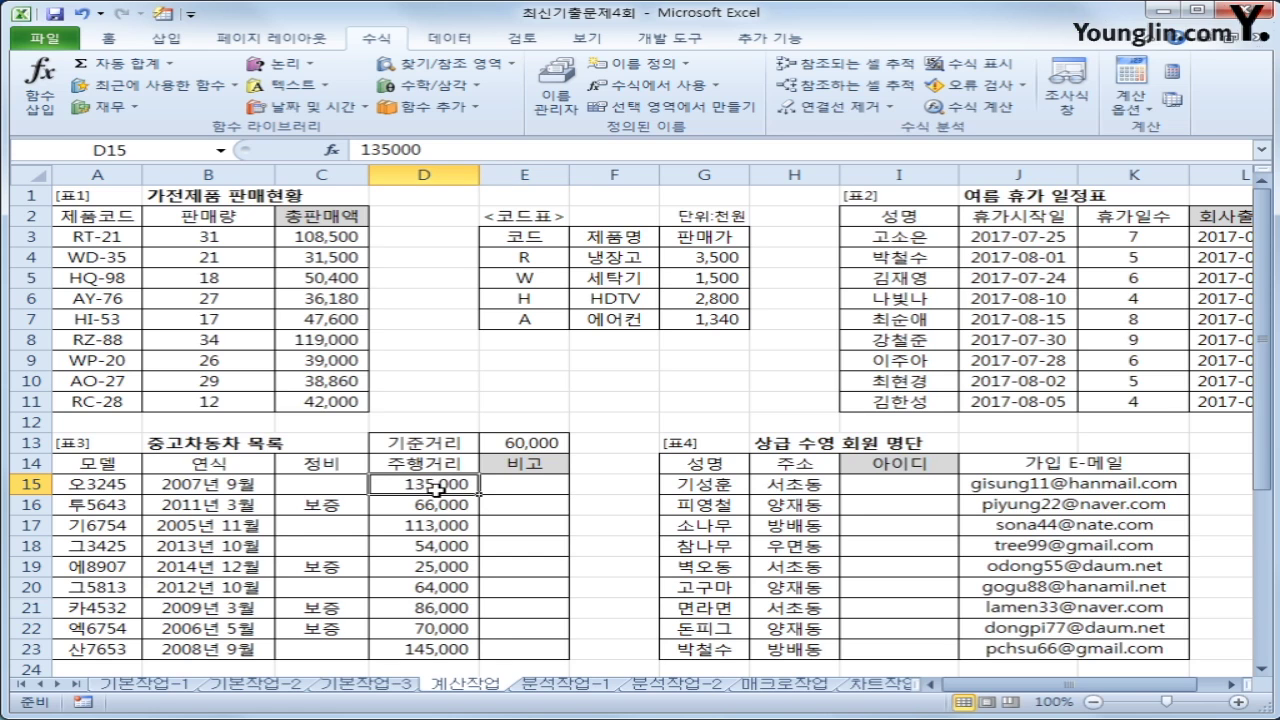
left_click(510, 445)
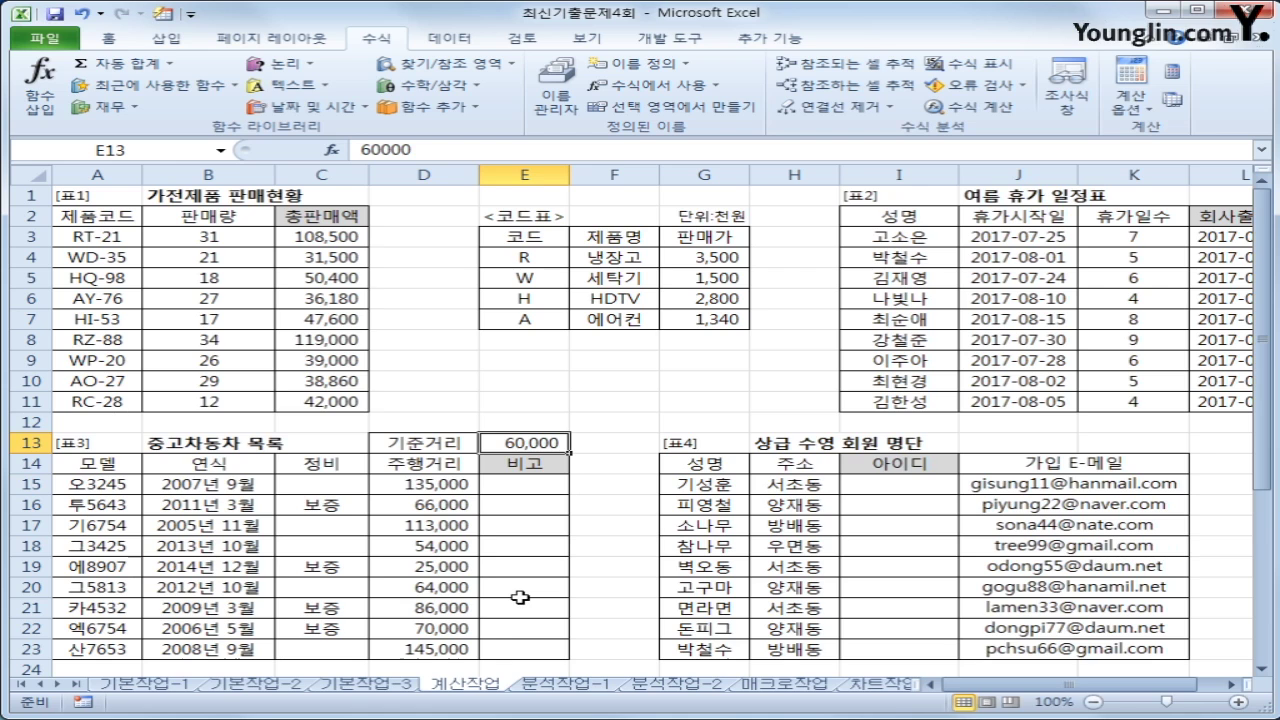
left_click(531, 485)
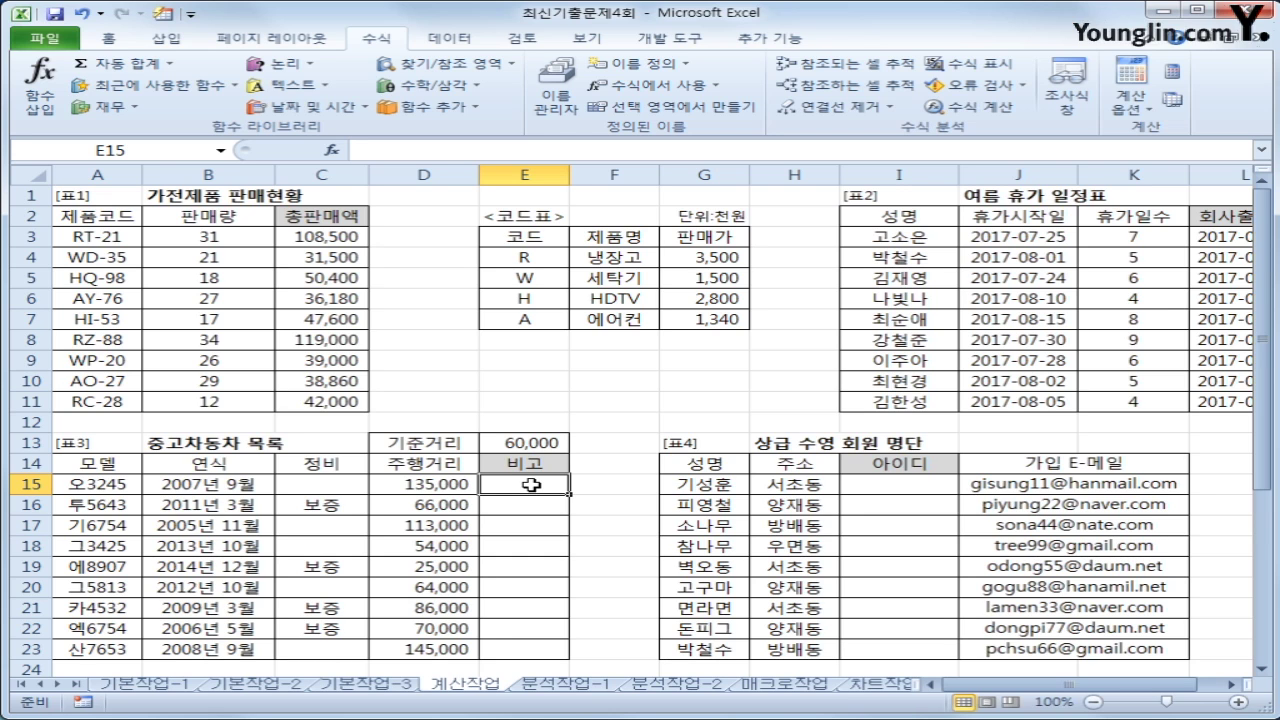
type("= ")
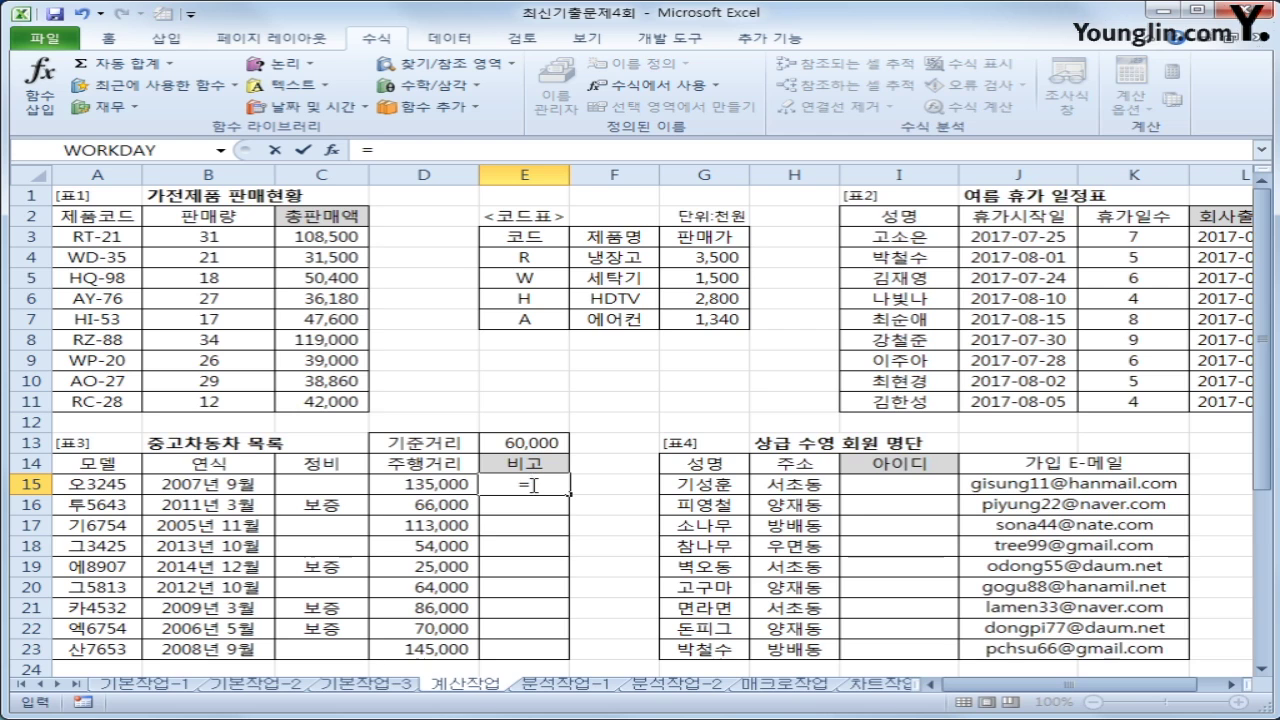
type("ㅑ")
key("BackSpace")
key("Hangul")
type("if")
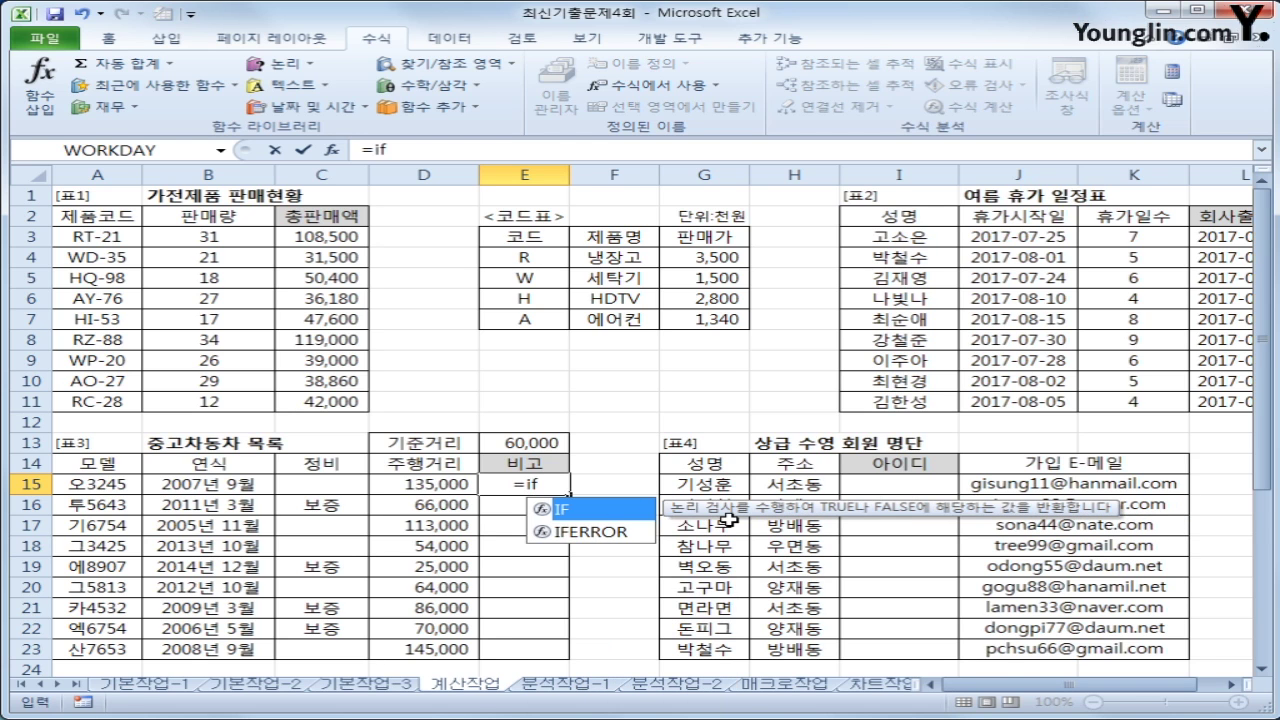
key("Tab")
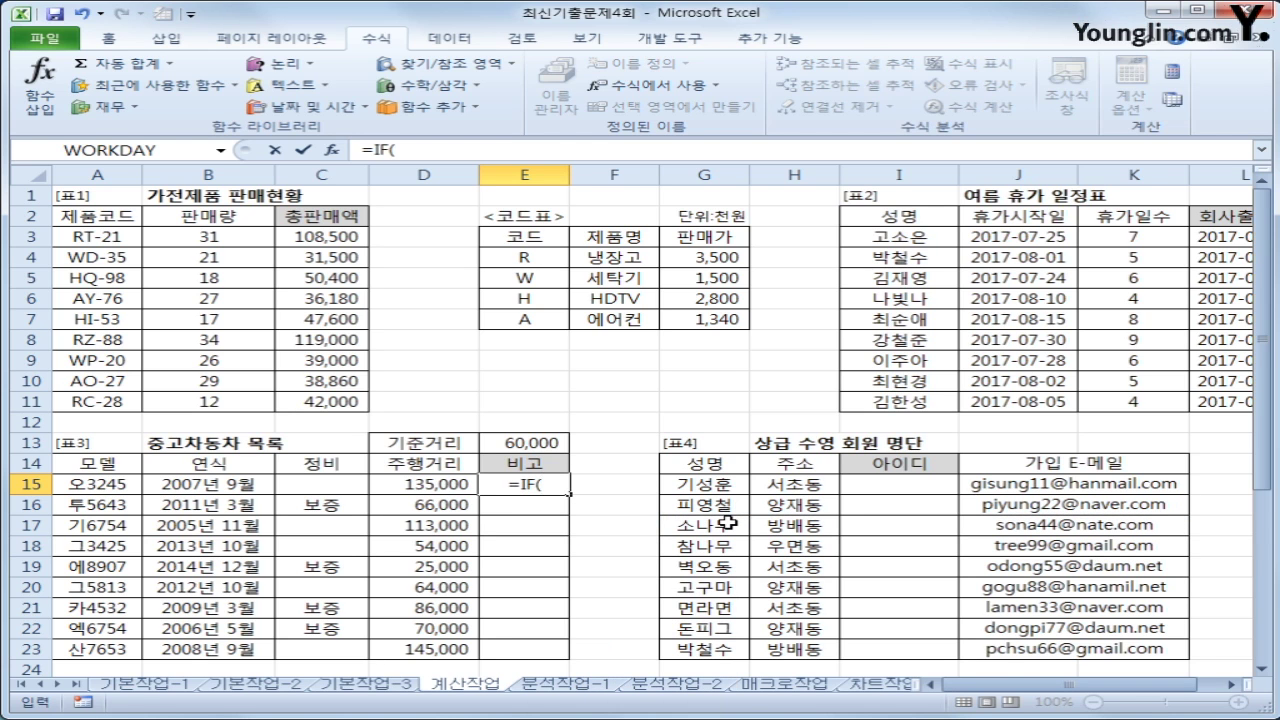
Set the IF condition to 주행거리 D15 minus 기준거리 $E$13, as an absolute reference, being less than or equal to 0.
left_click(437, 483)
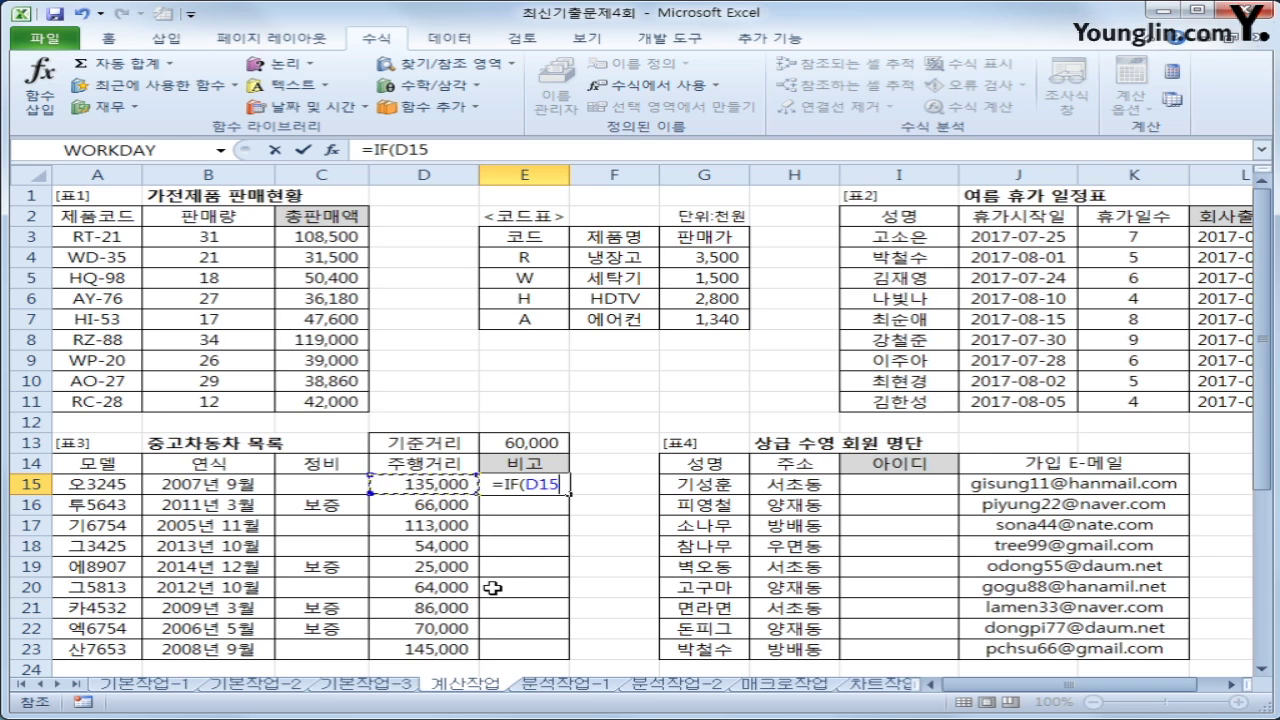
type("-")
left_click(523, 447)
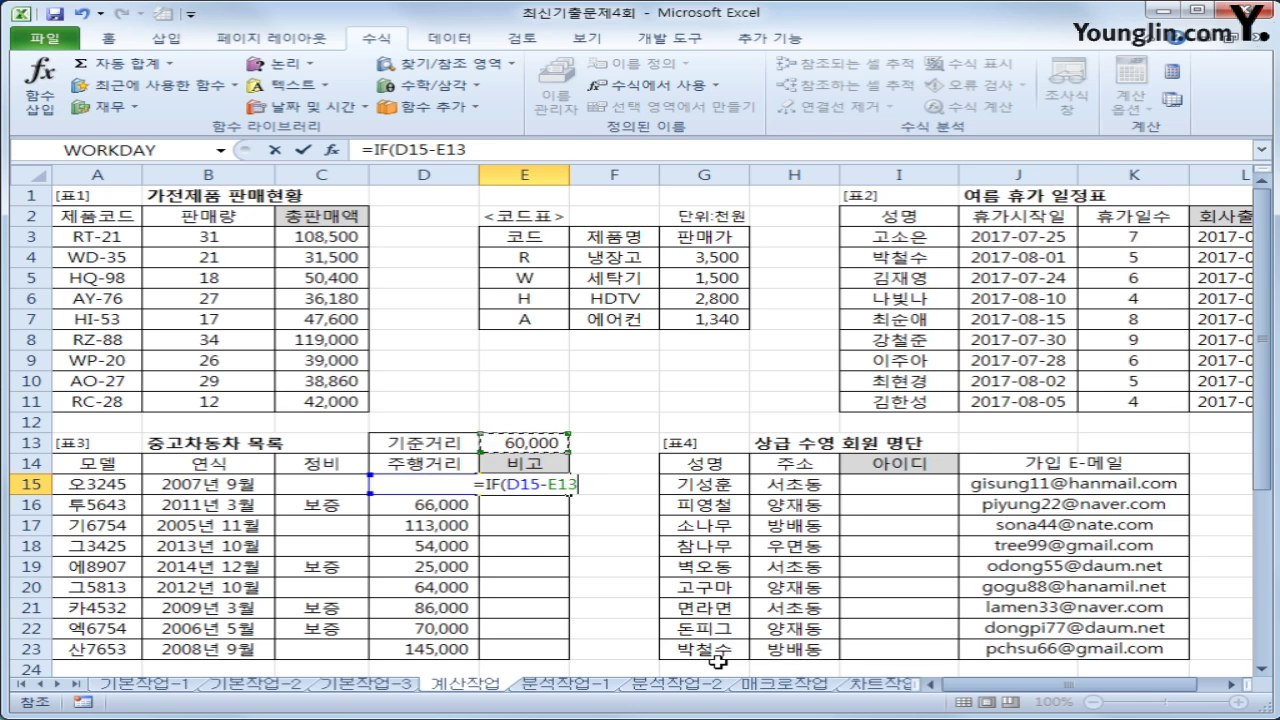
key("F4")
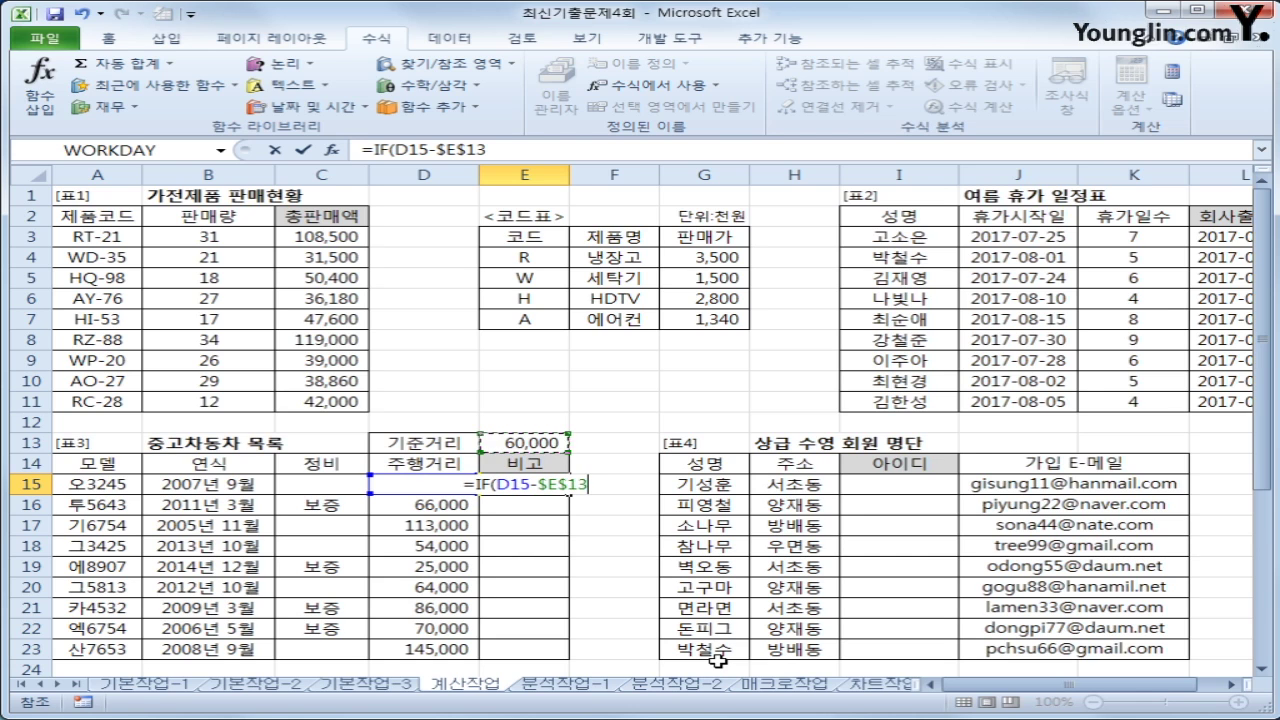
type("<")
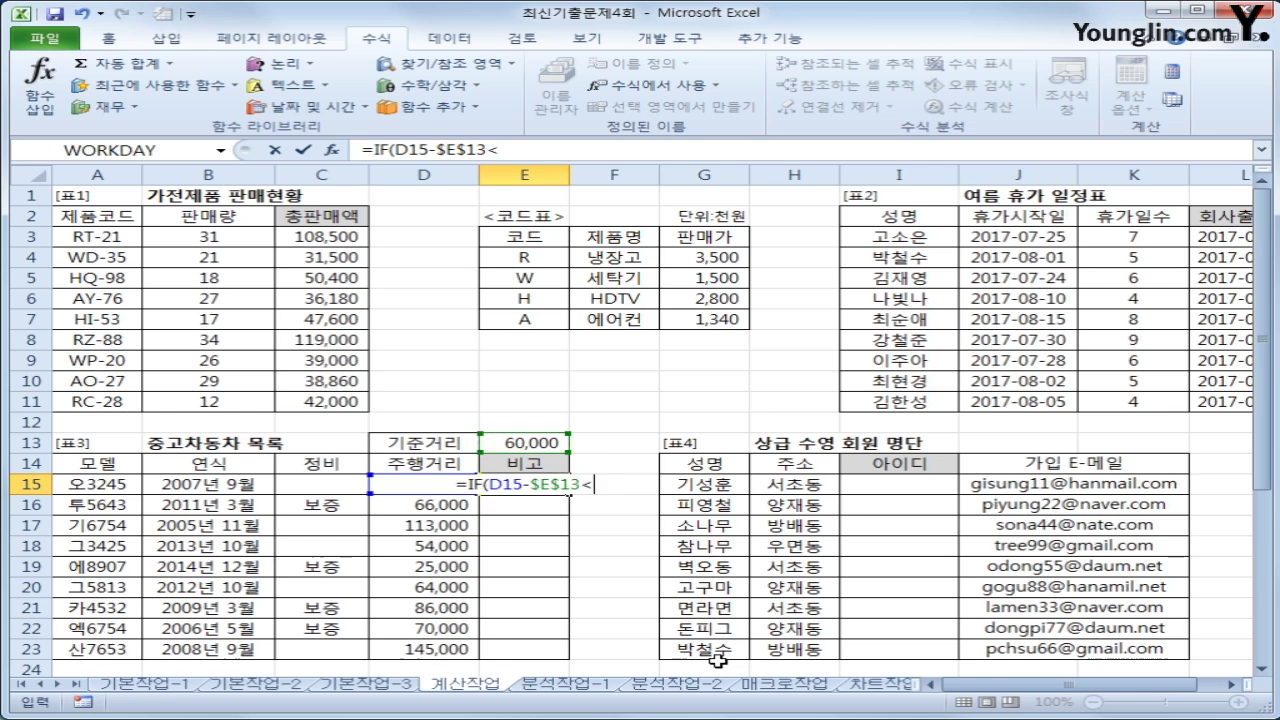
type("=0,")
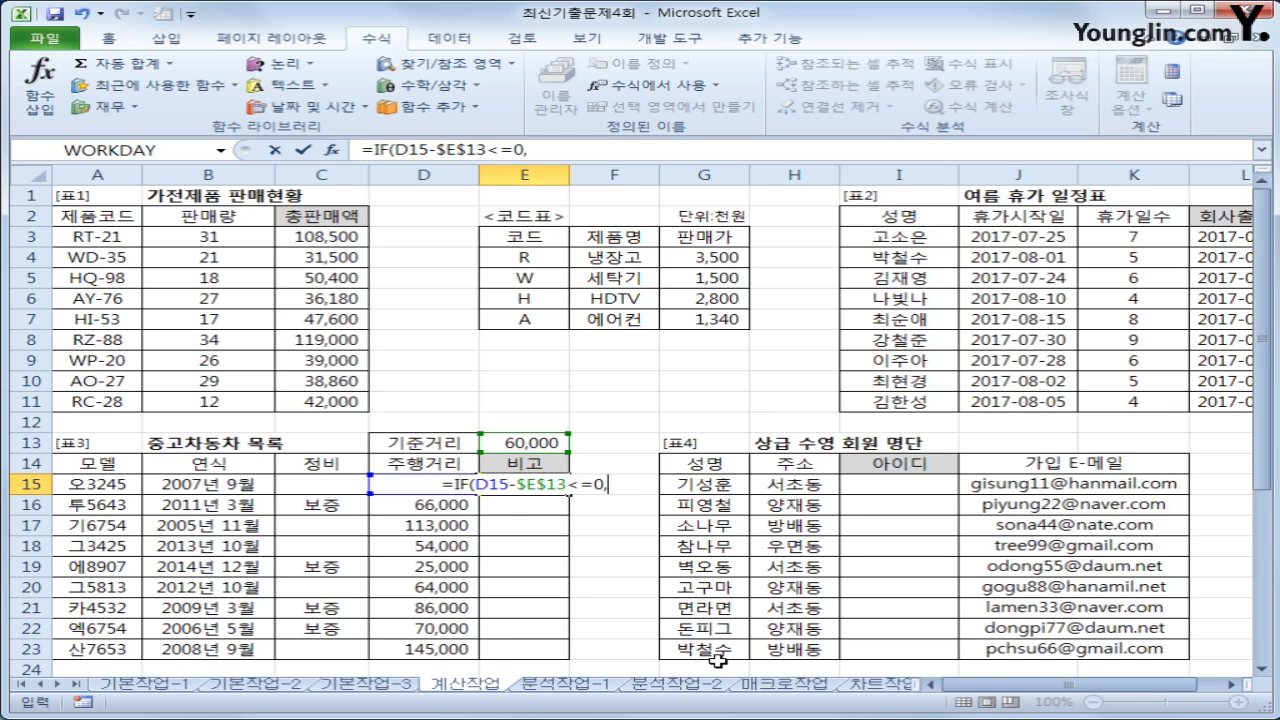
Make the IF function in E15 return "최상급" when the condition is true, followed by an argument separator.
type("\"")
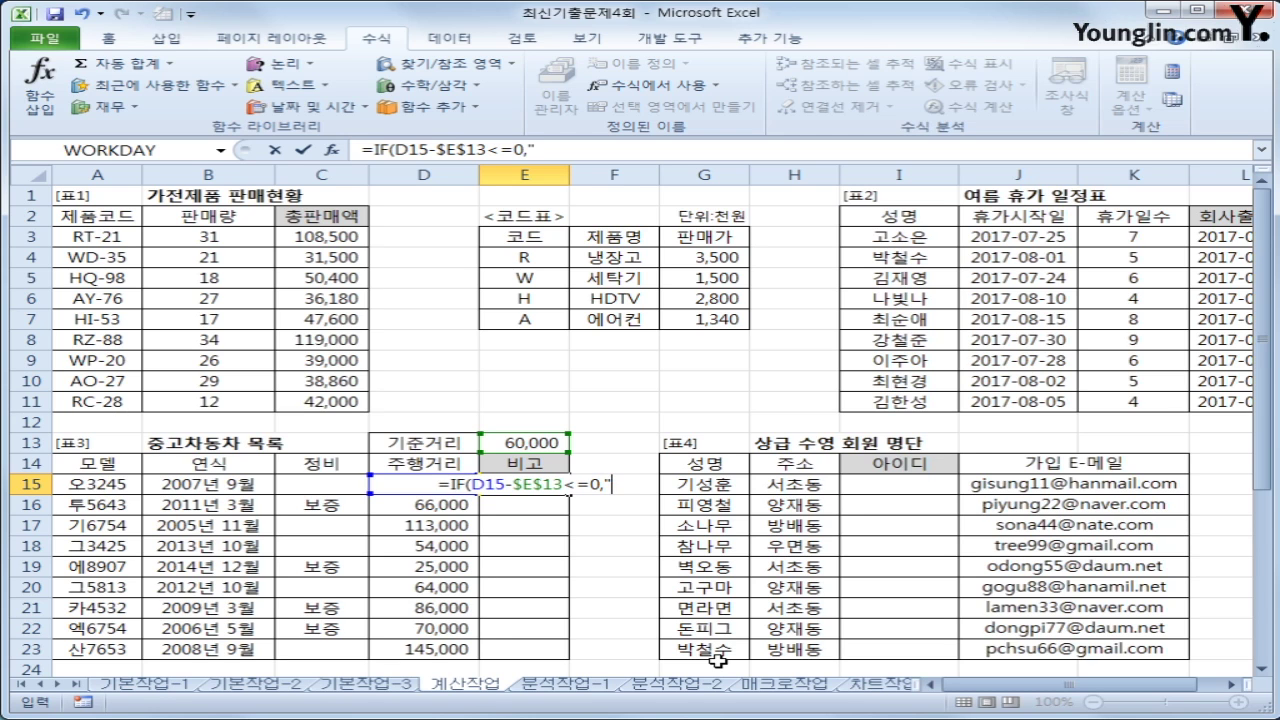
type("최")
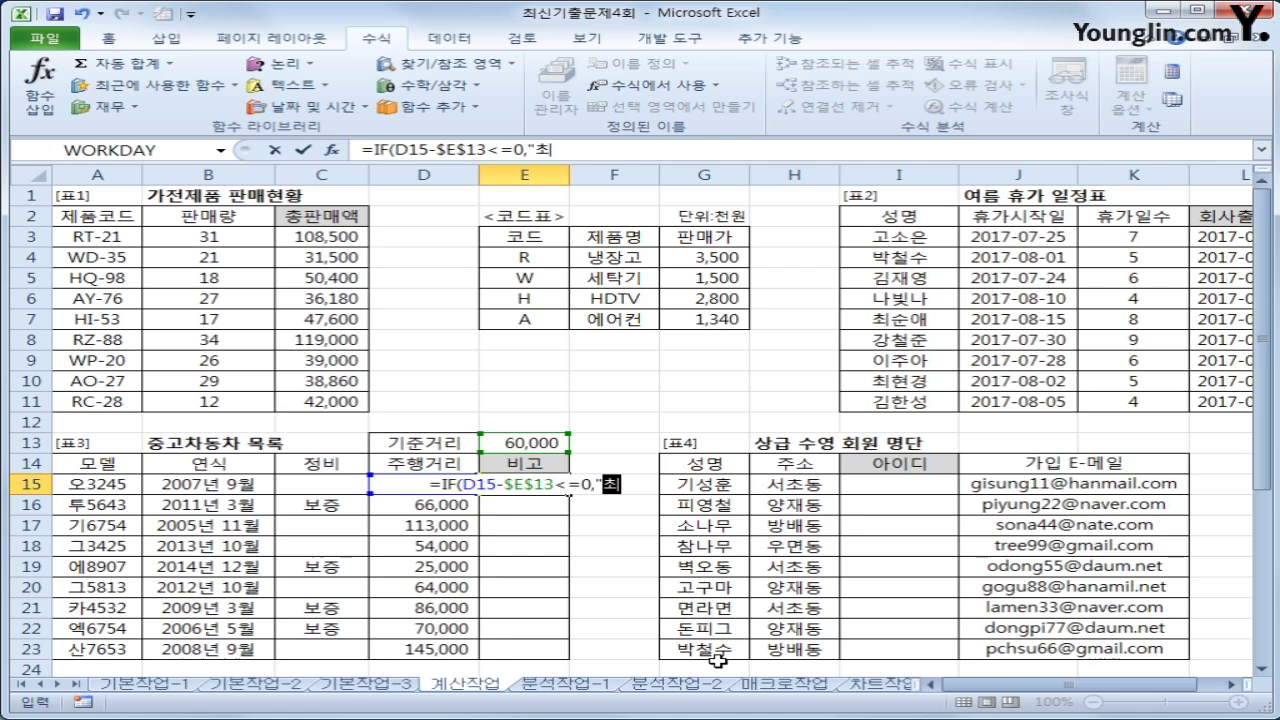
type("상그급\"")
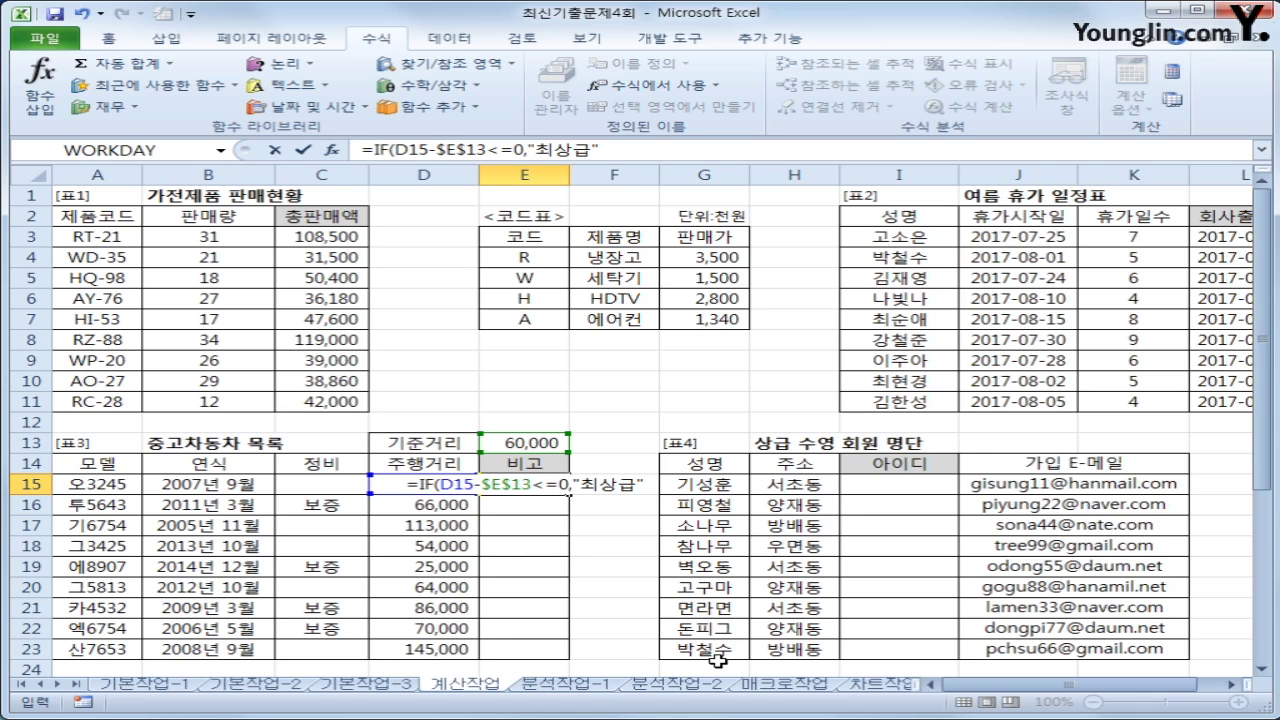
type(",")
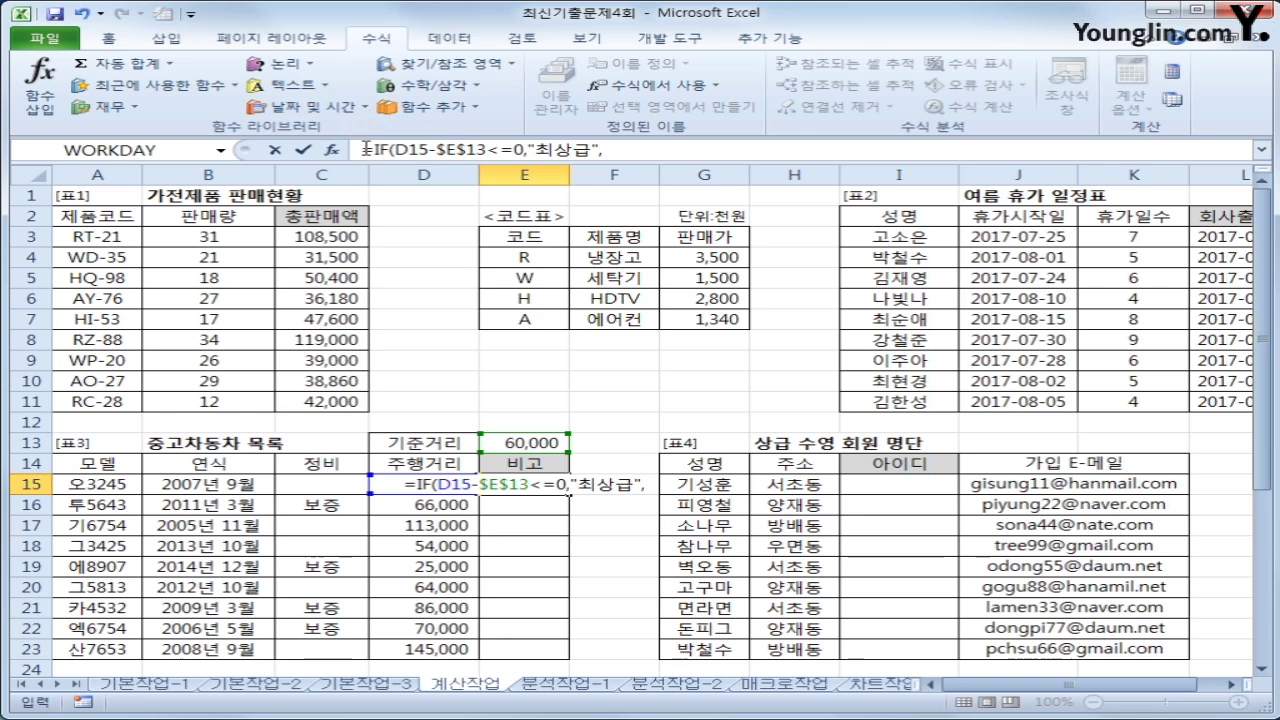
Copy the IF clause in E15, append it as a nested IF, and change it to <=20000 returning "상급".
left_click_drag(375, 149, 622, 147)
key("ctrl+c")
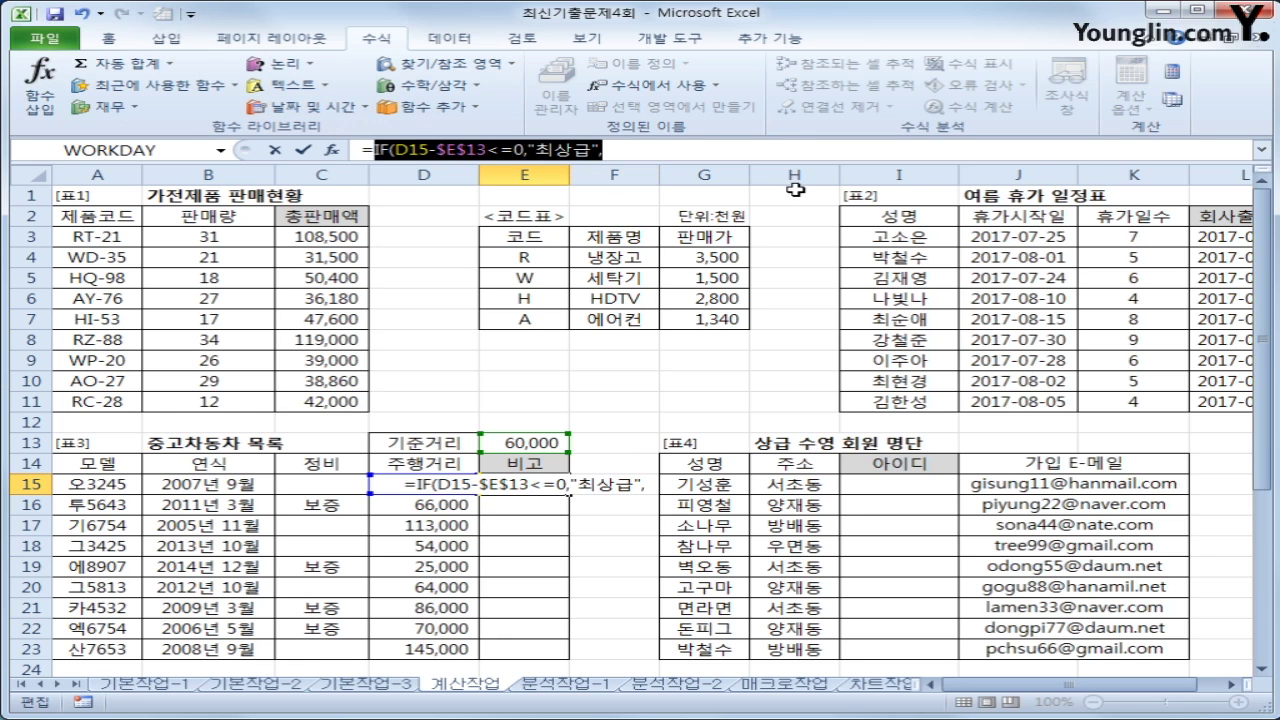
left_click(680, 157)
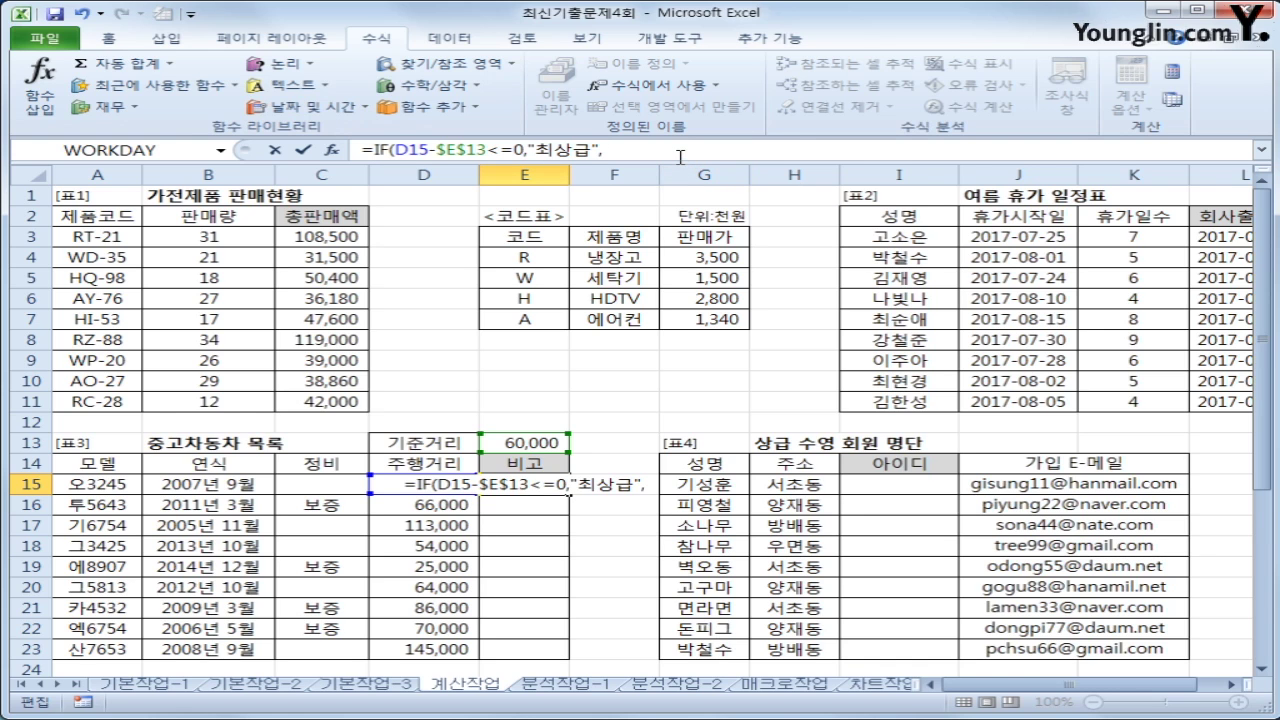
key("ctrl+v")
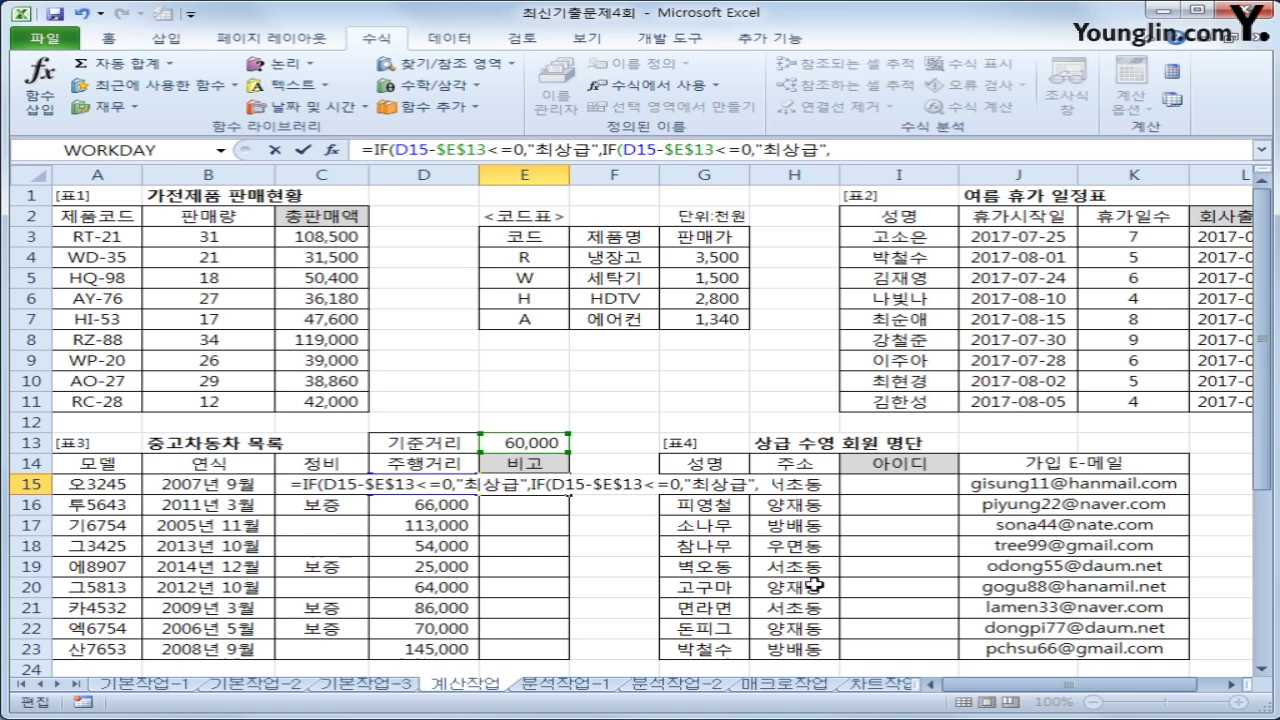
type("2000")
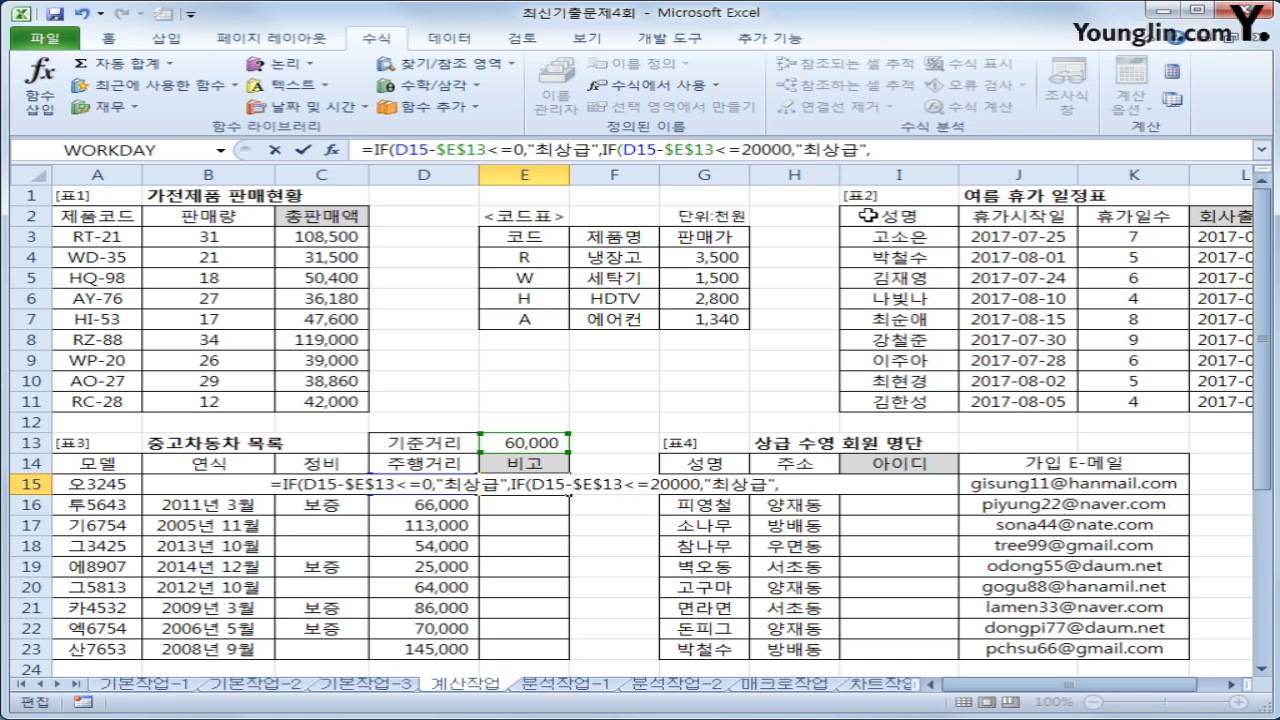
key("Delete")
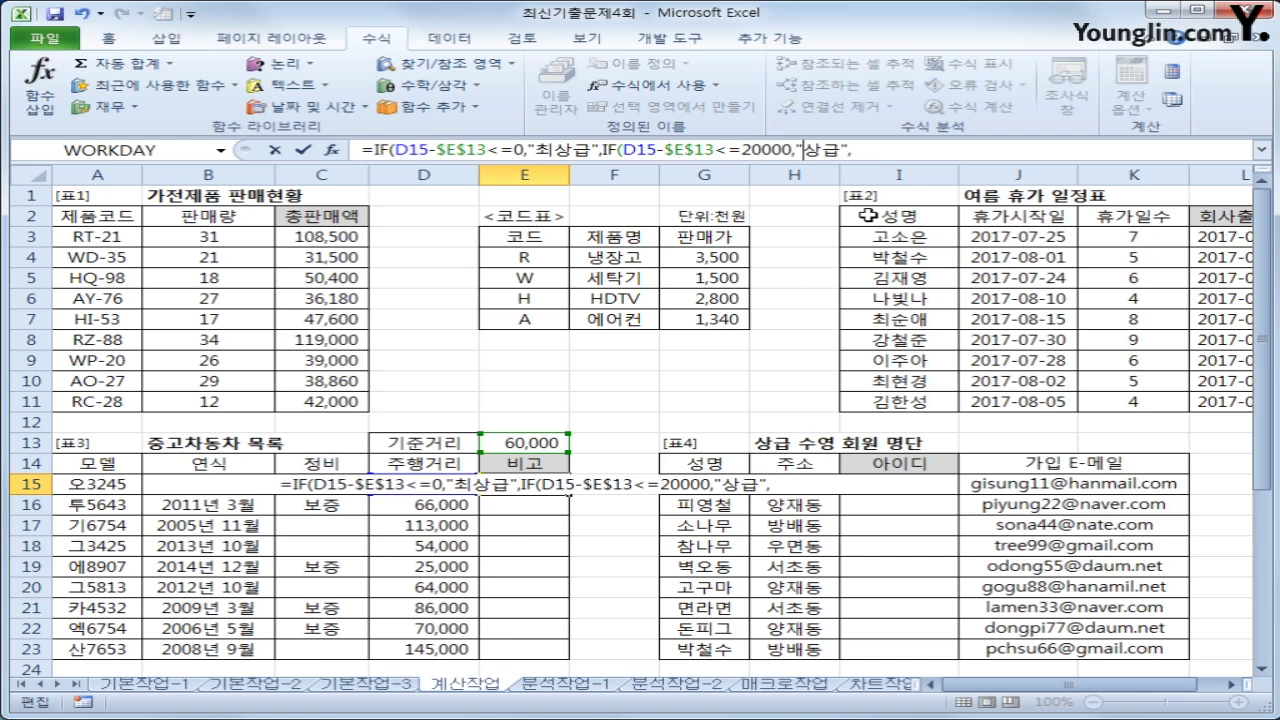
Complete the nested IF in E15 with empty text "" as the fallback, and fill it down through E23.
key("End")
type("\"\"")
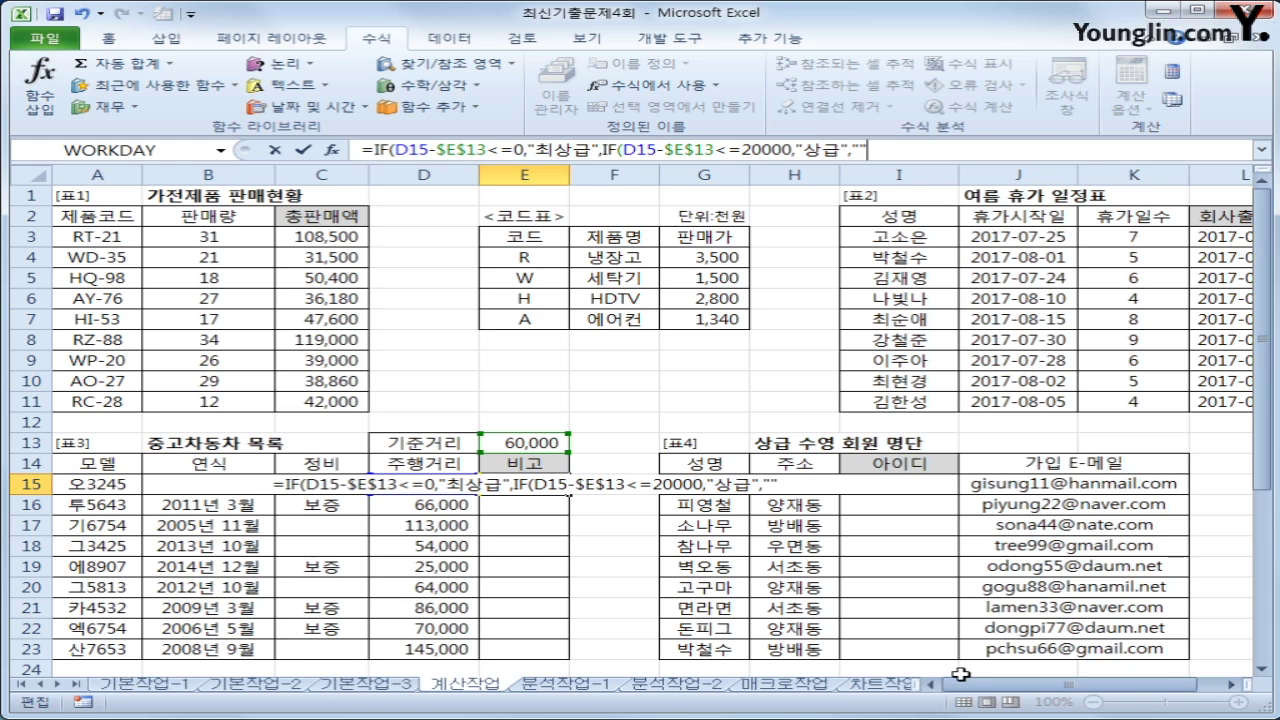
type(")))")
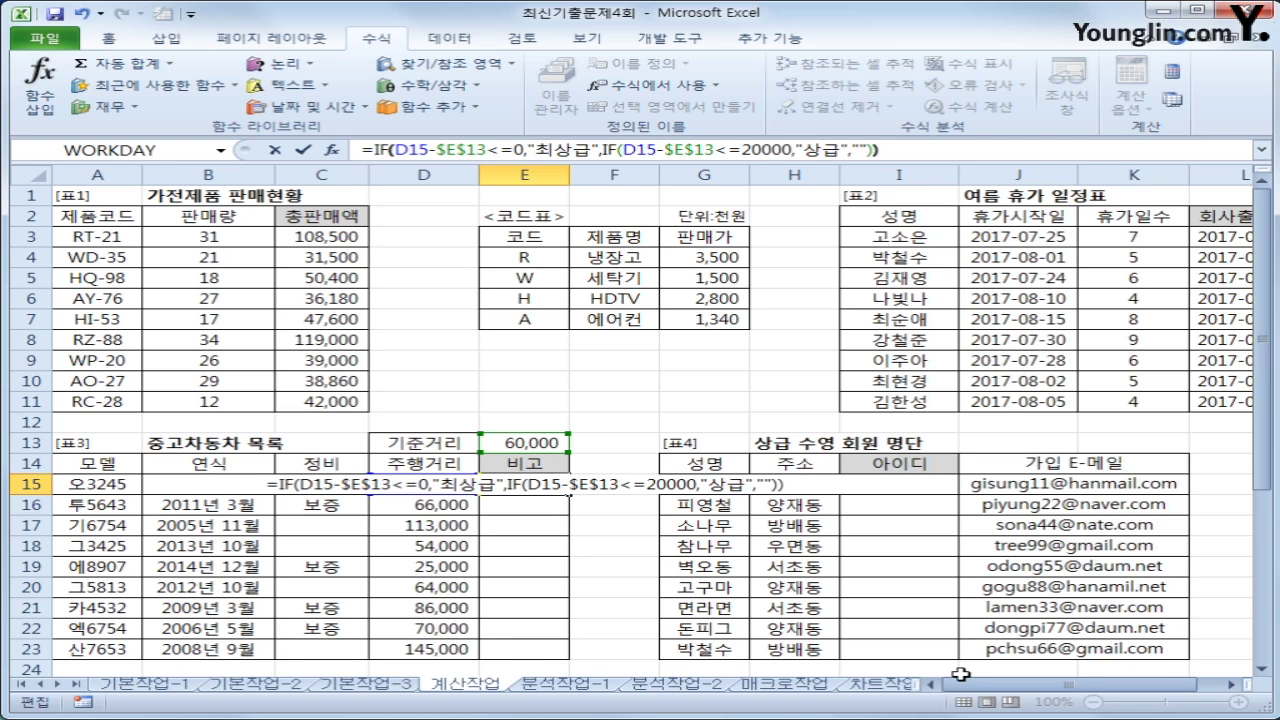
key("Return")
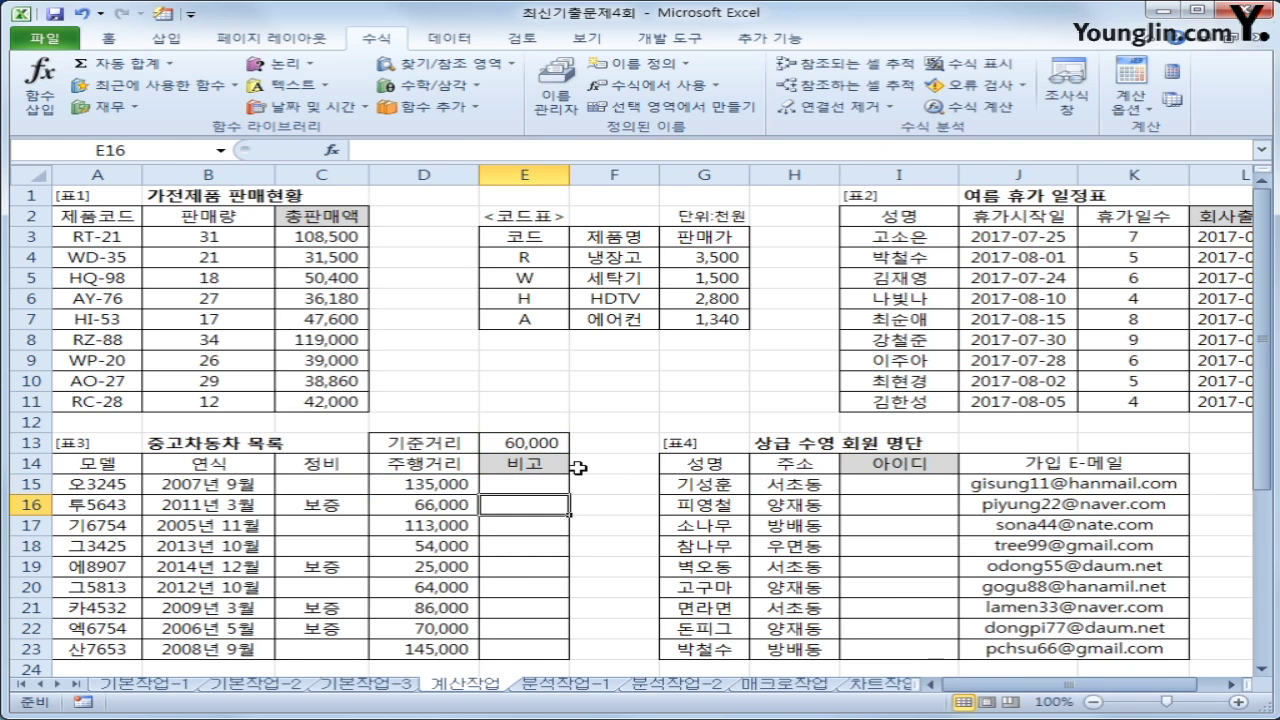
left_click(552, 488)
left_click_drag(567, 493, 561, 652)
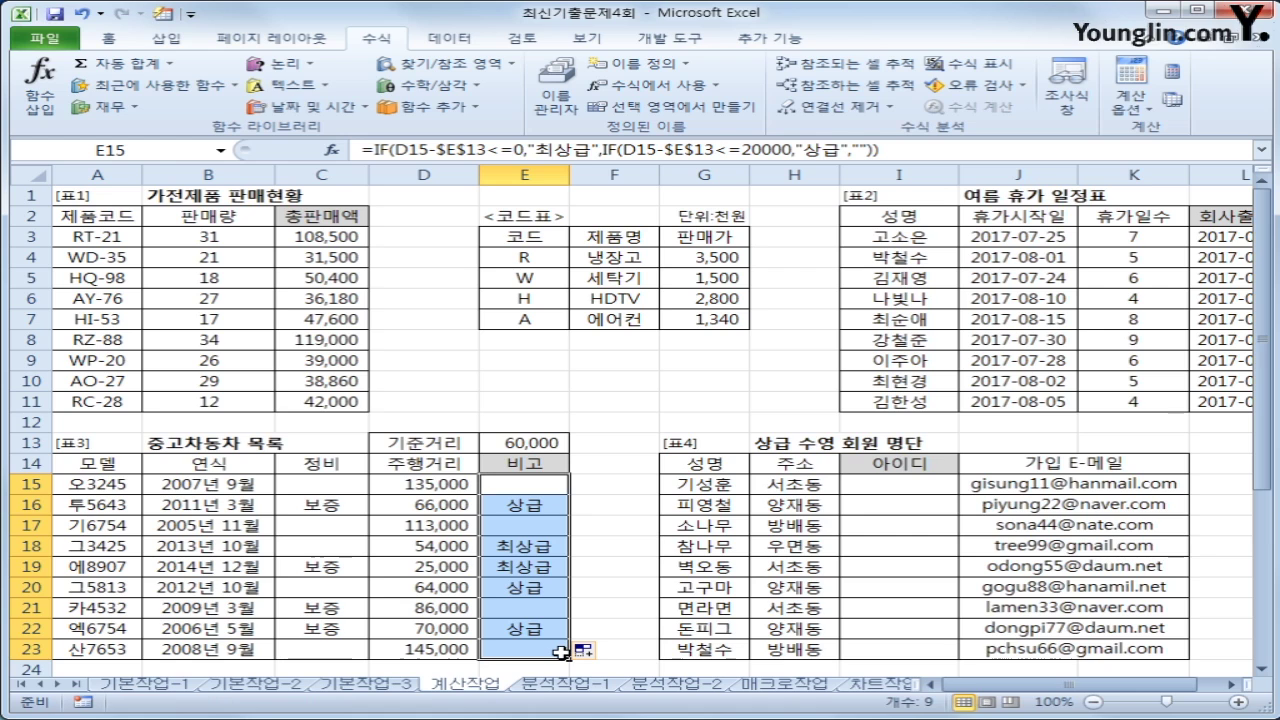
left_click(873, 489)
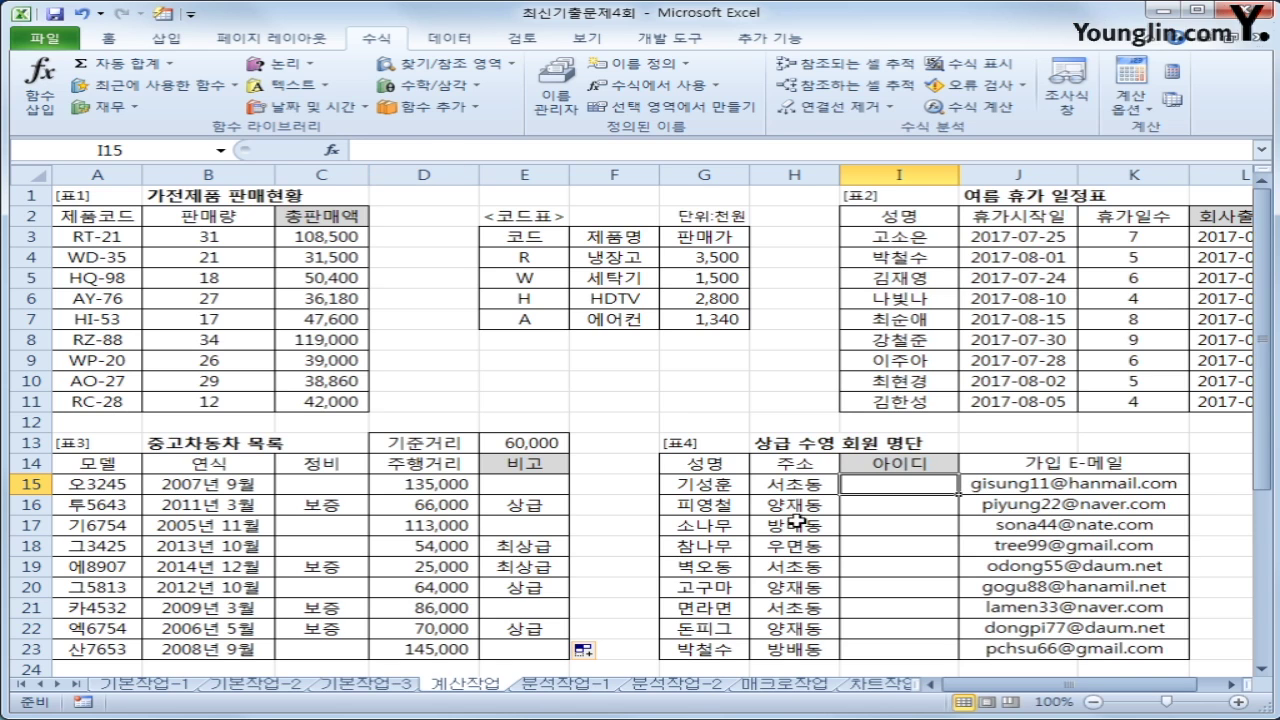
type("=")
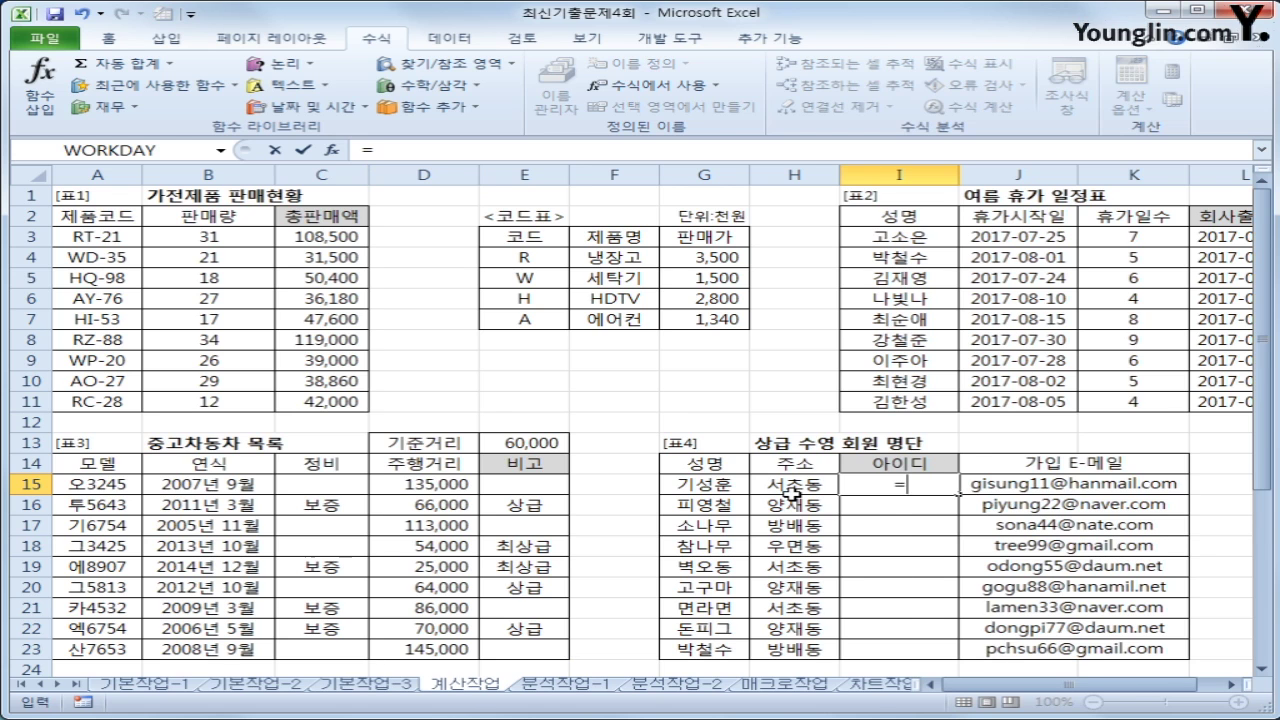
type("mid")
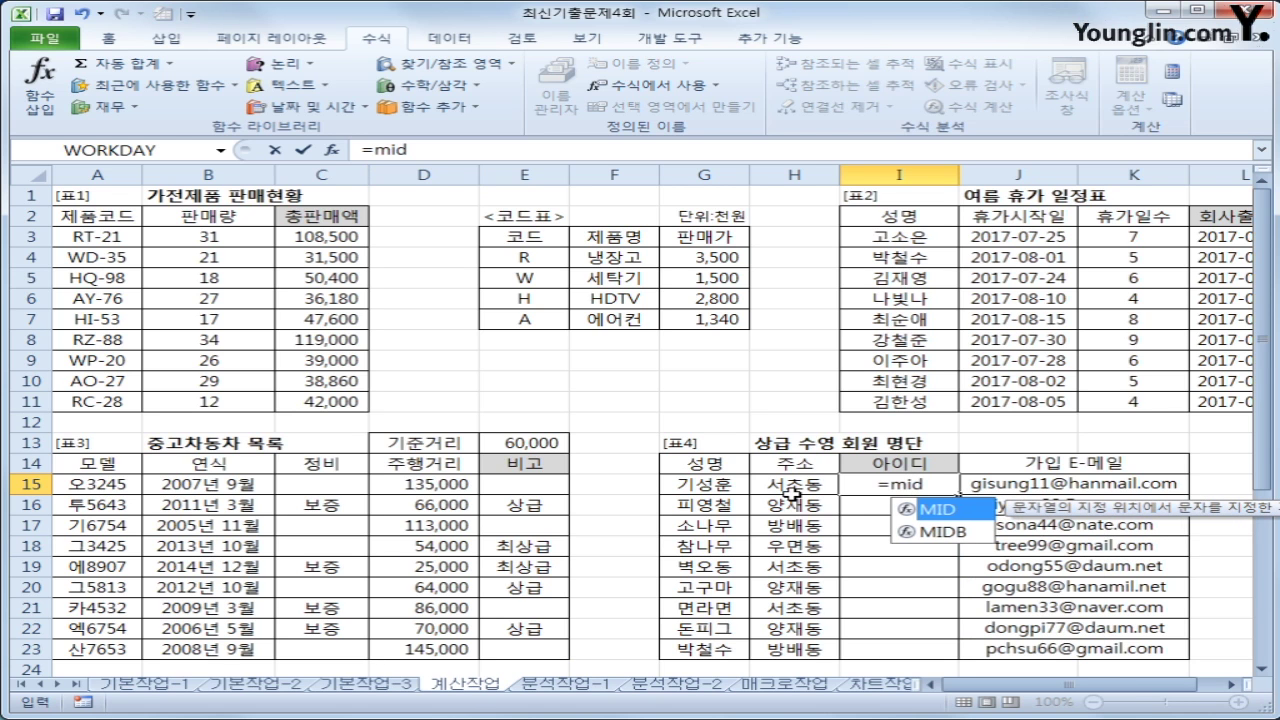
key("Tab")
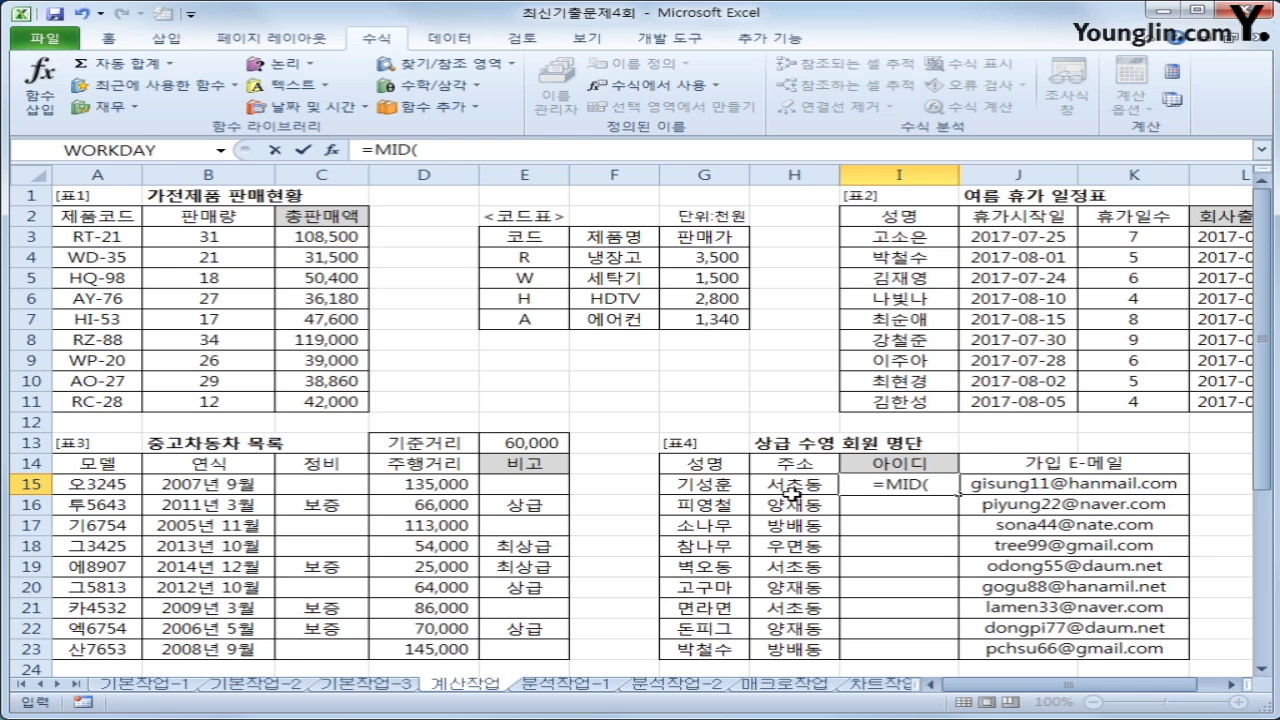
left_click(1030, 487)
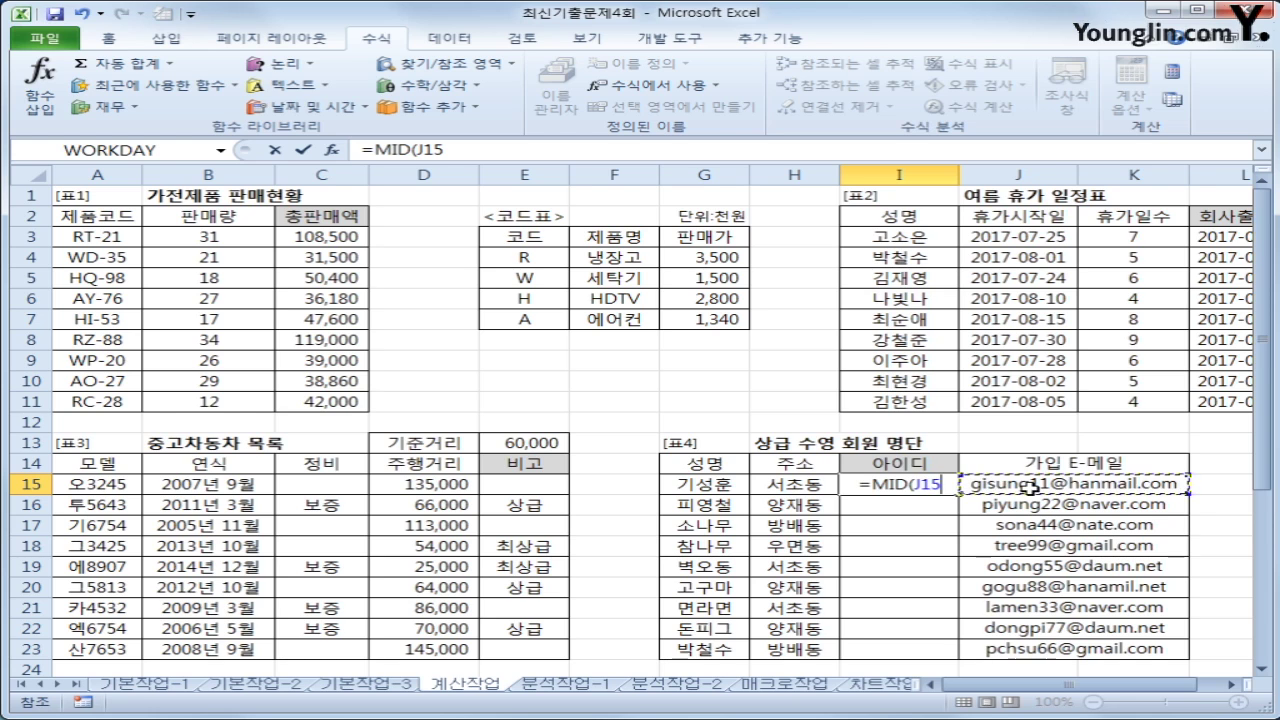
type(",")
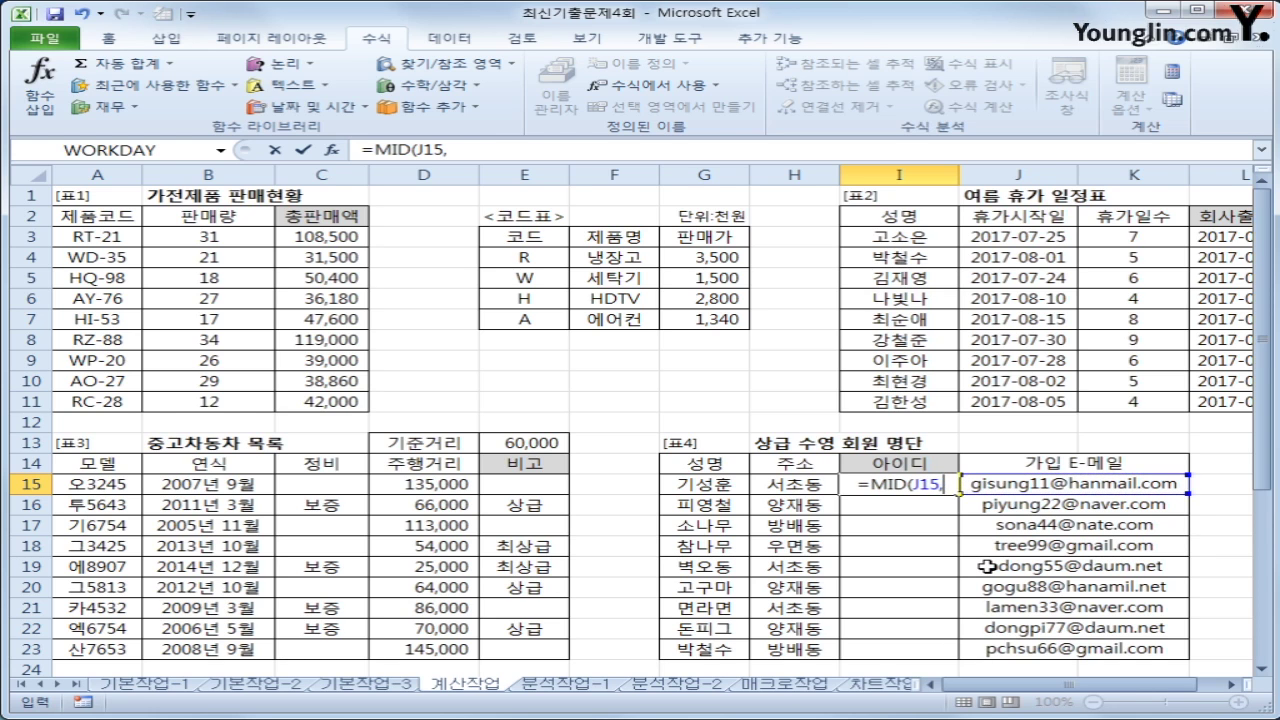
type("1")
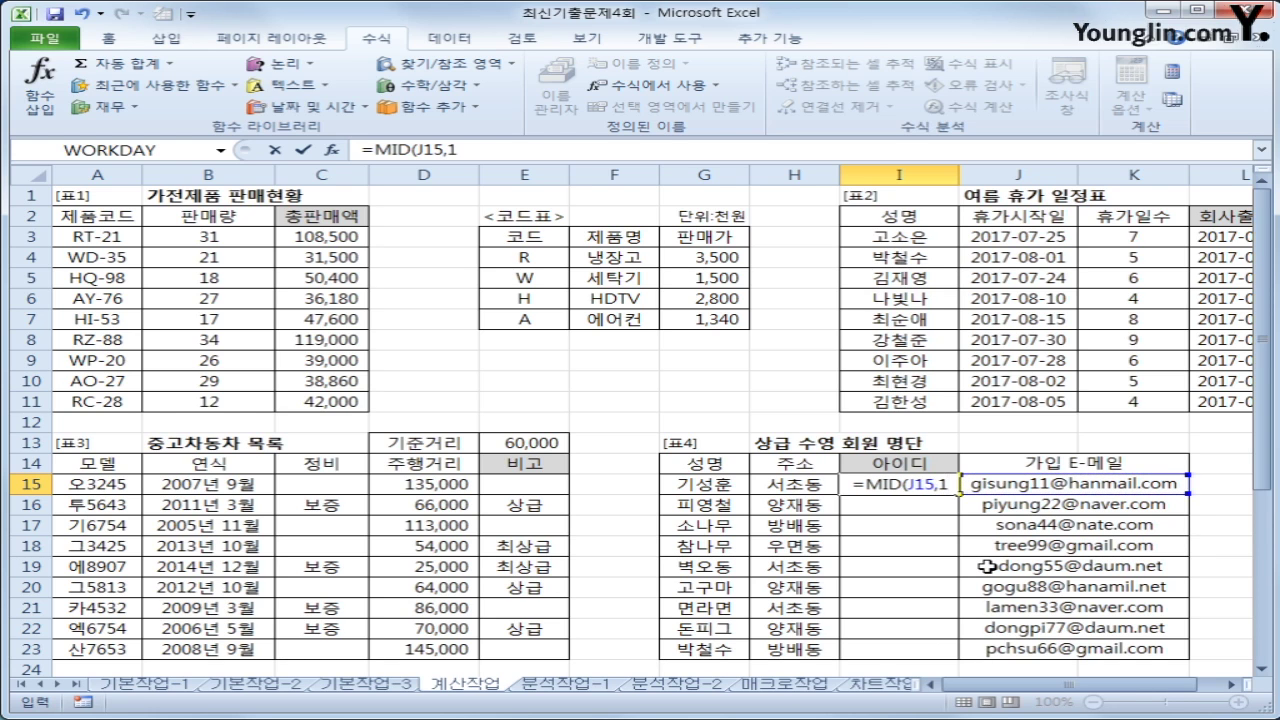
type(",")
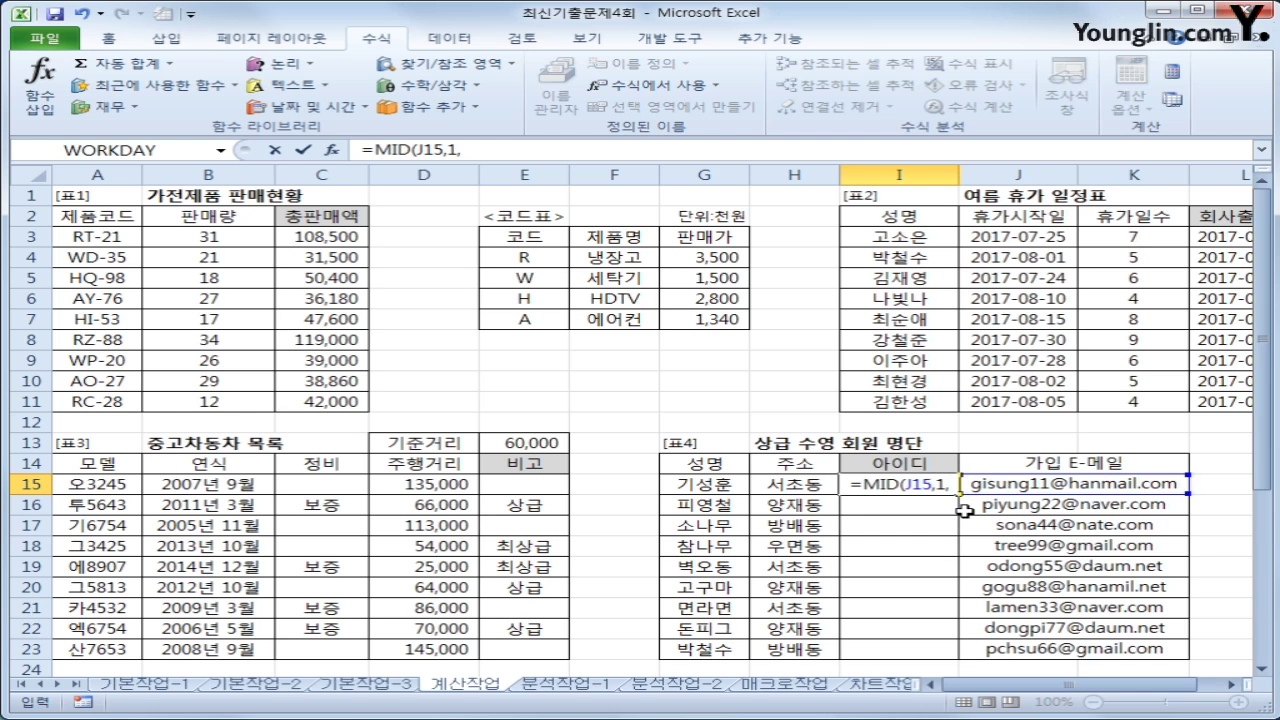
key("Escape")
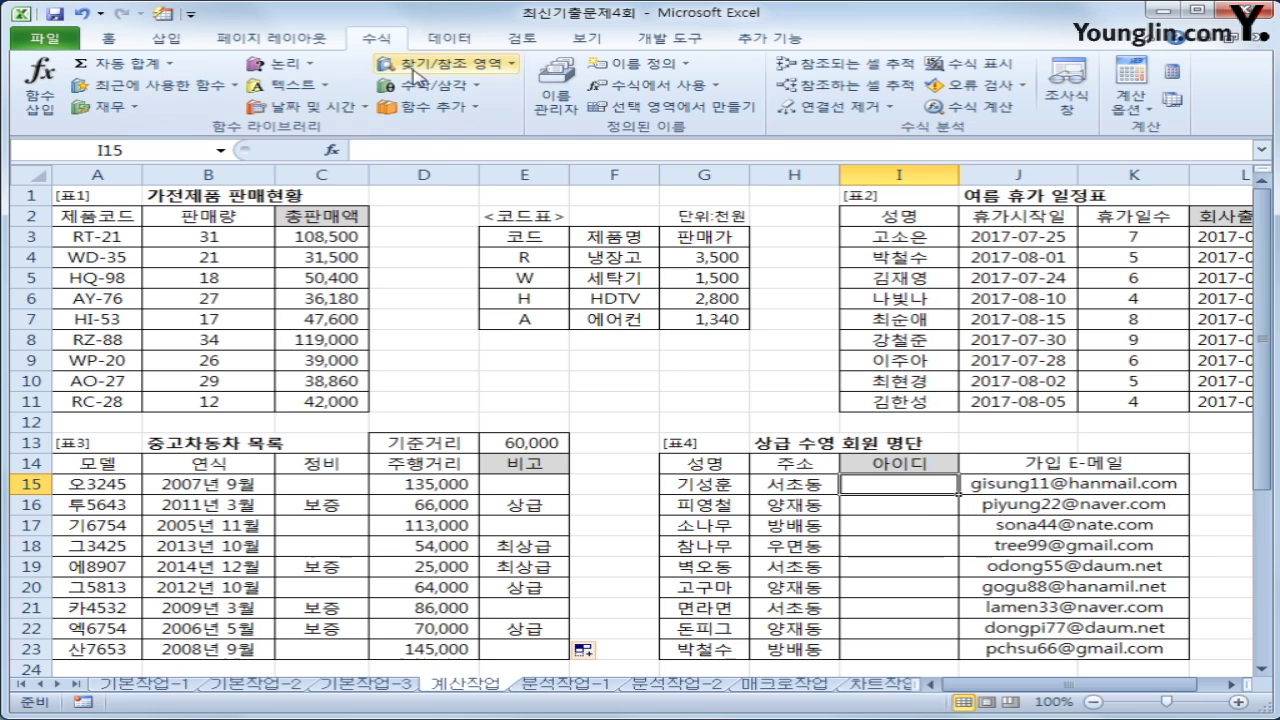
Insert a SEARCH function in I15 that finds "@" within the e-mail in J15, leaving the start number empty.
left_click(452, 64)
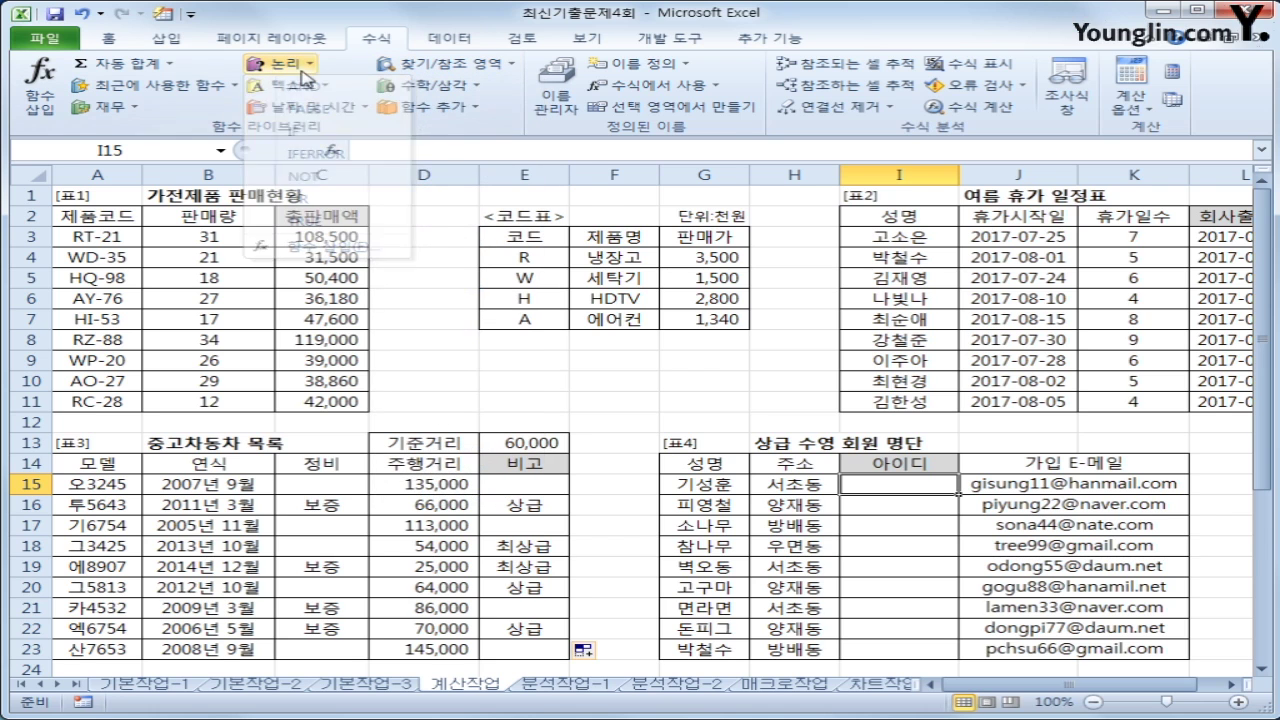
mouse_move(305, 88)
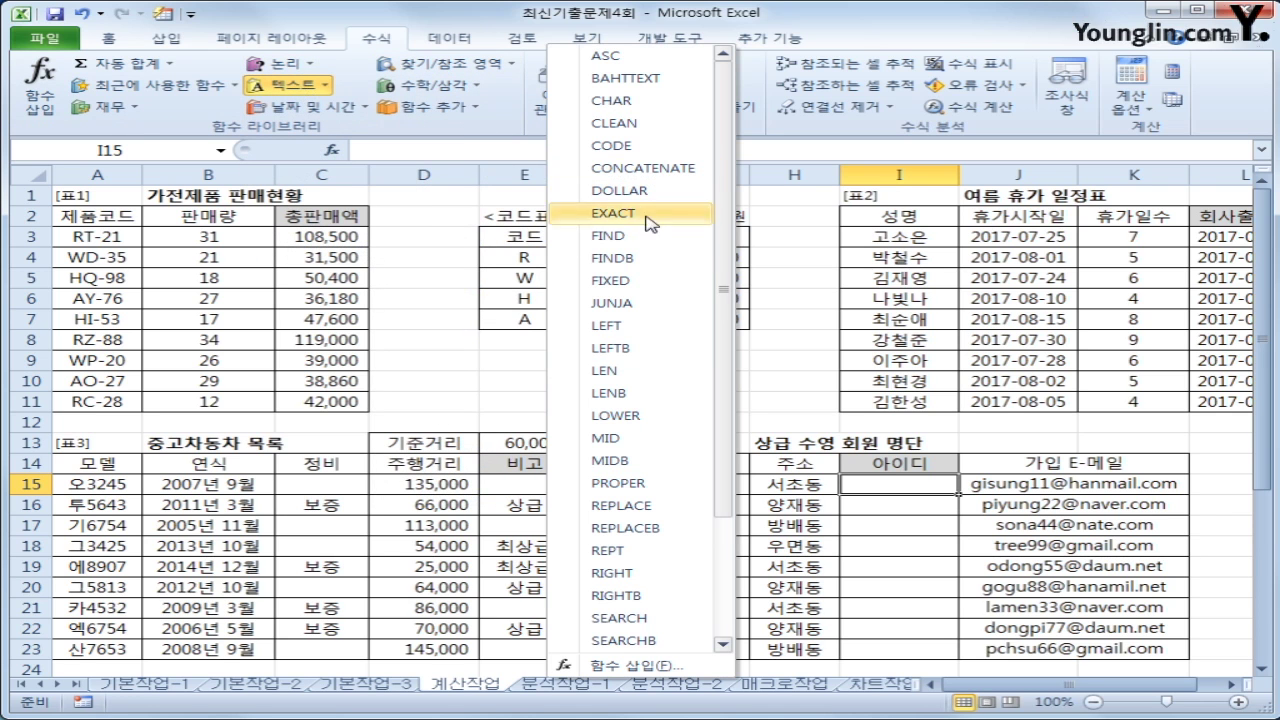
scroll(727, 322, "down", 1)
scroll(727, 322, "down", 1)
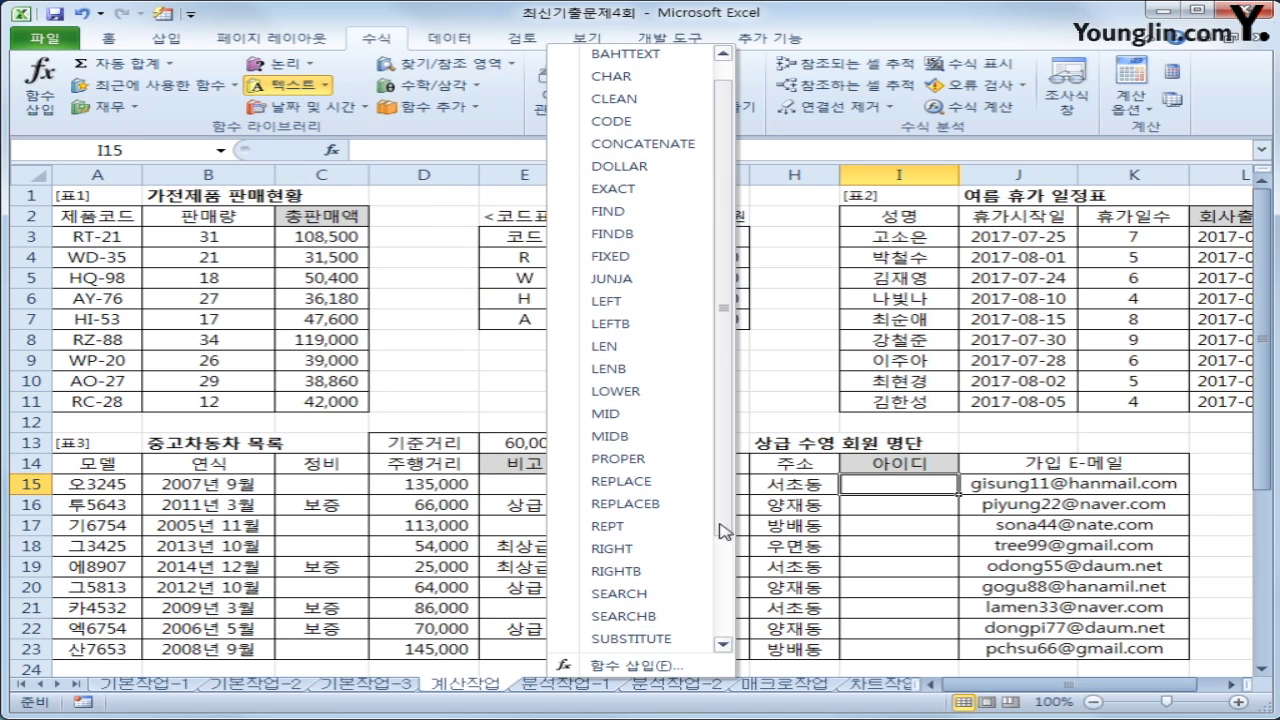
left_click(660, 596)
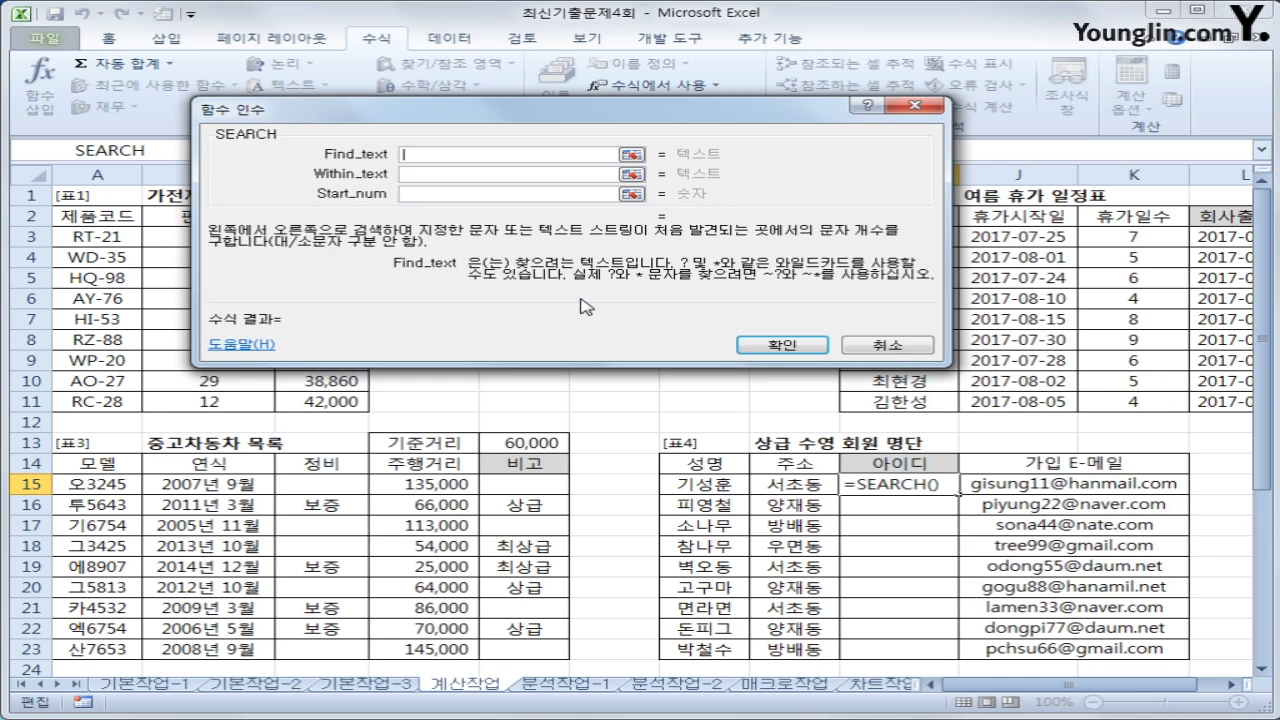
type("@")
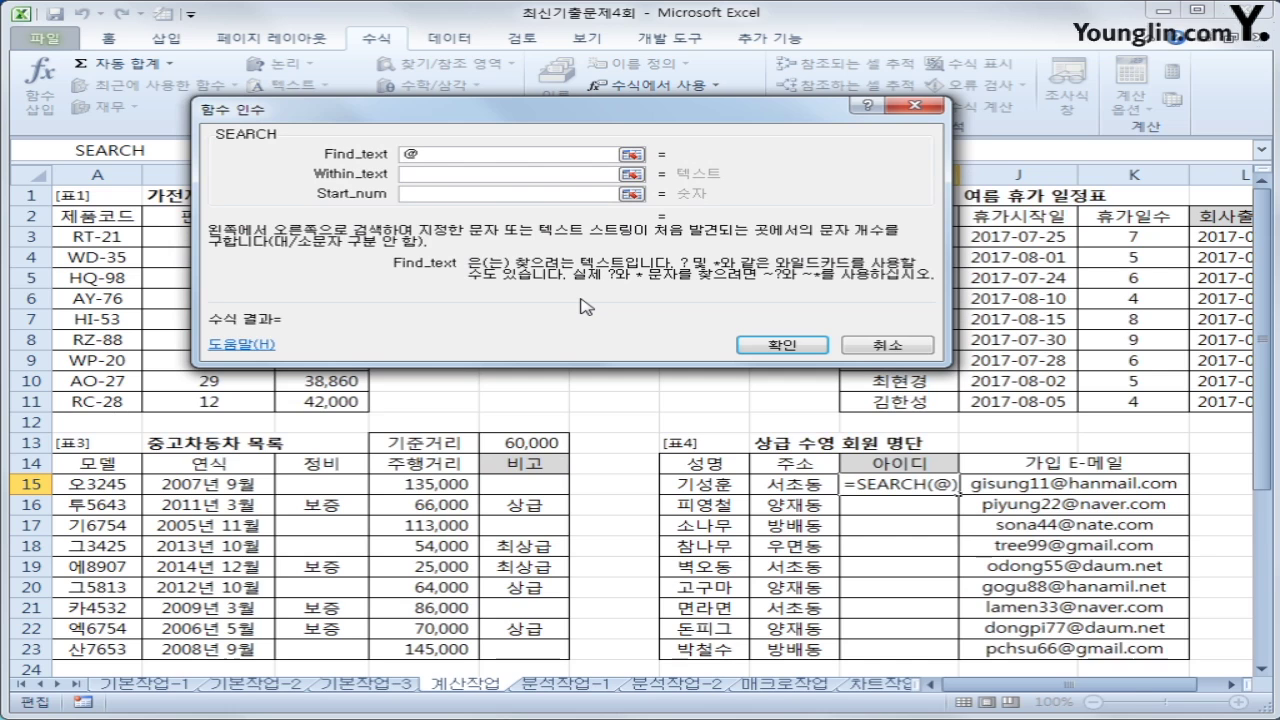
left_click(438, 177)
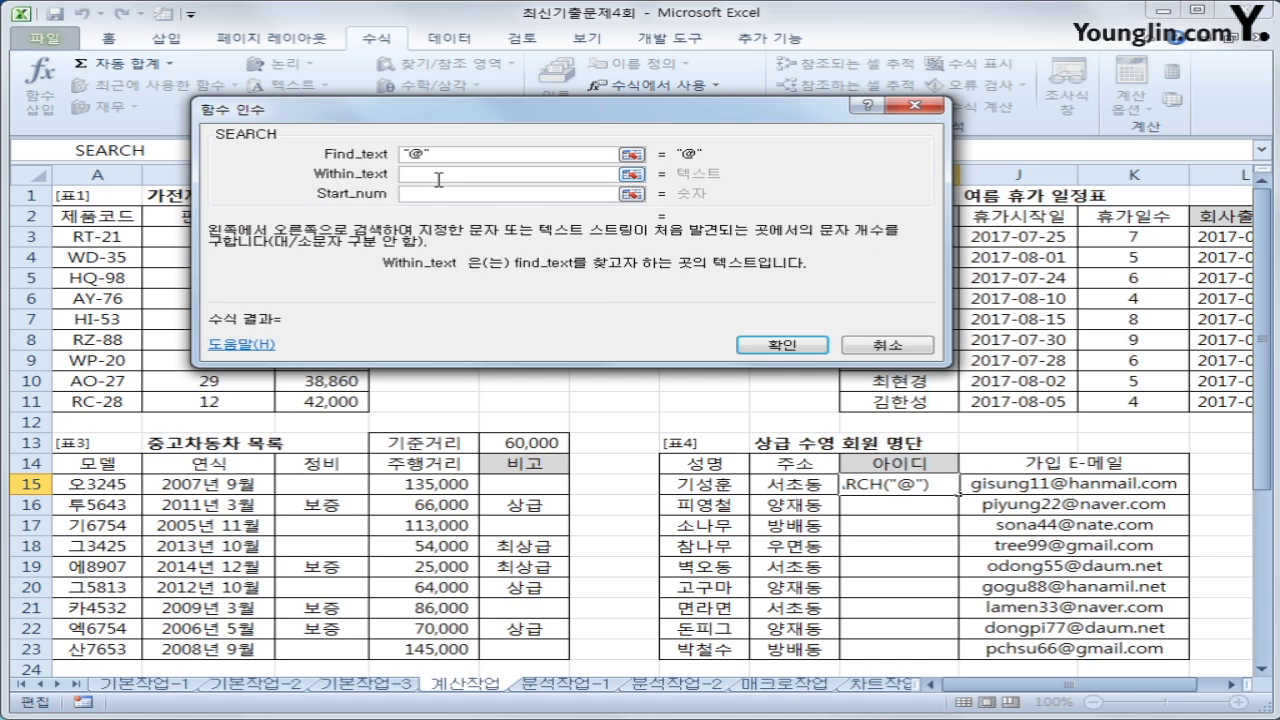
left_click(1083, 484)
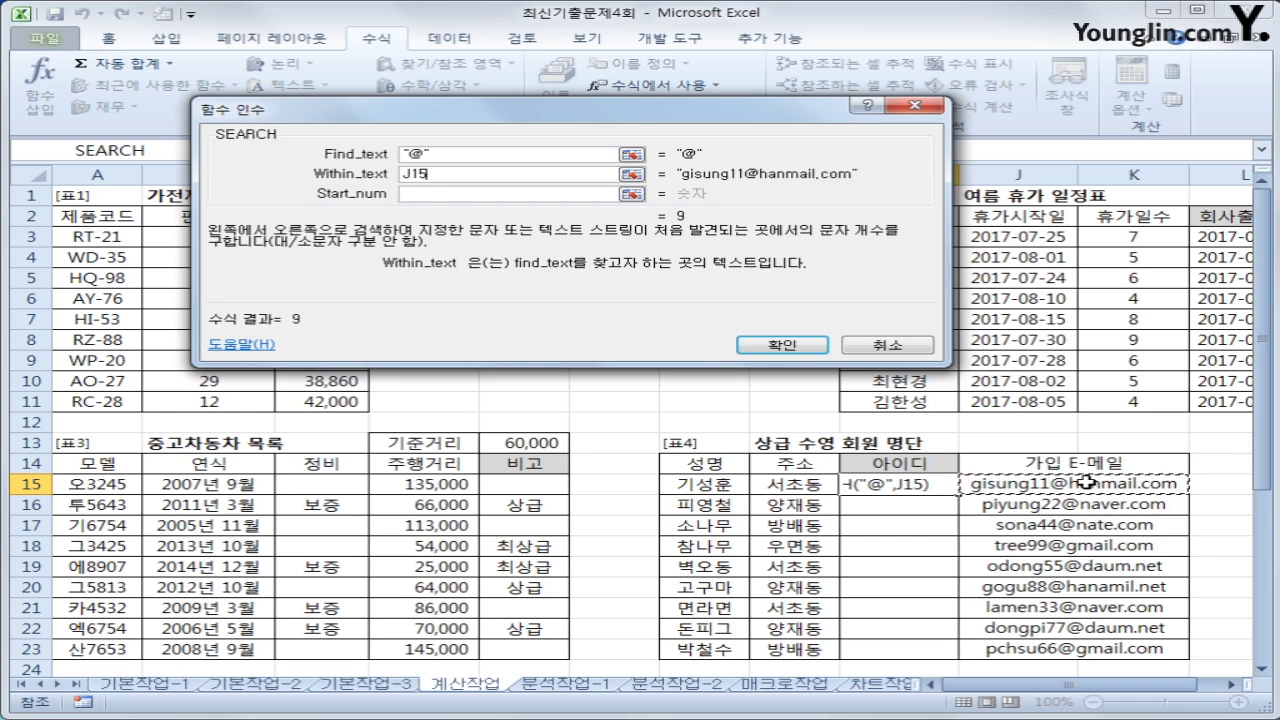
left_click(477, 194)
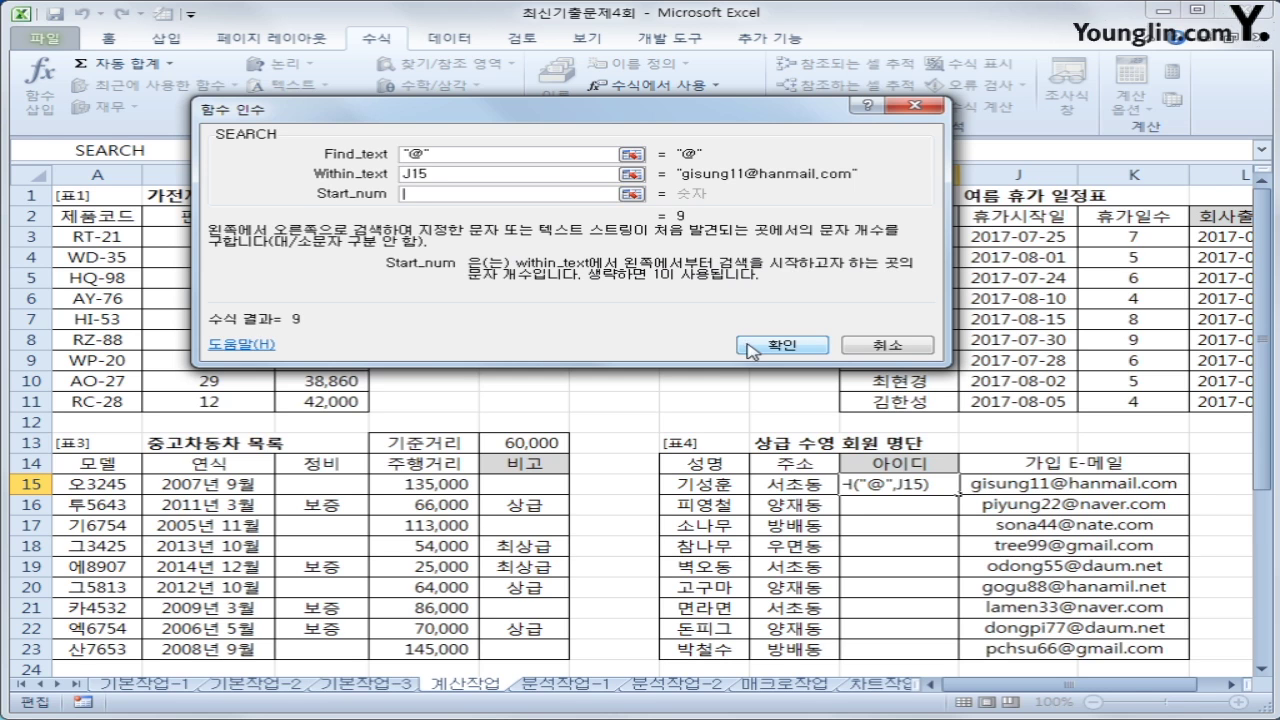
left_click(820, 356)
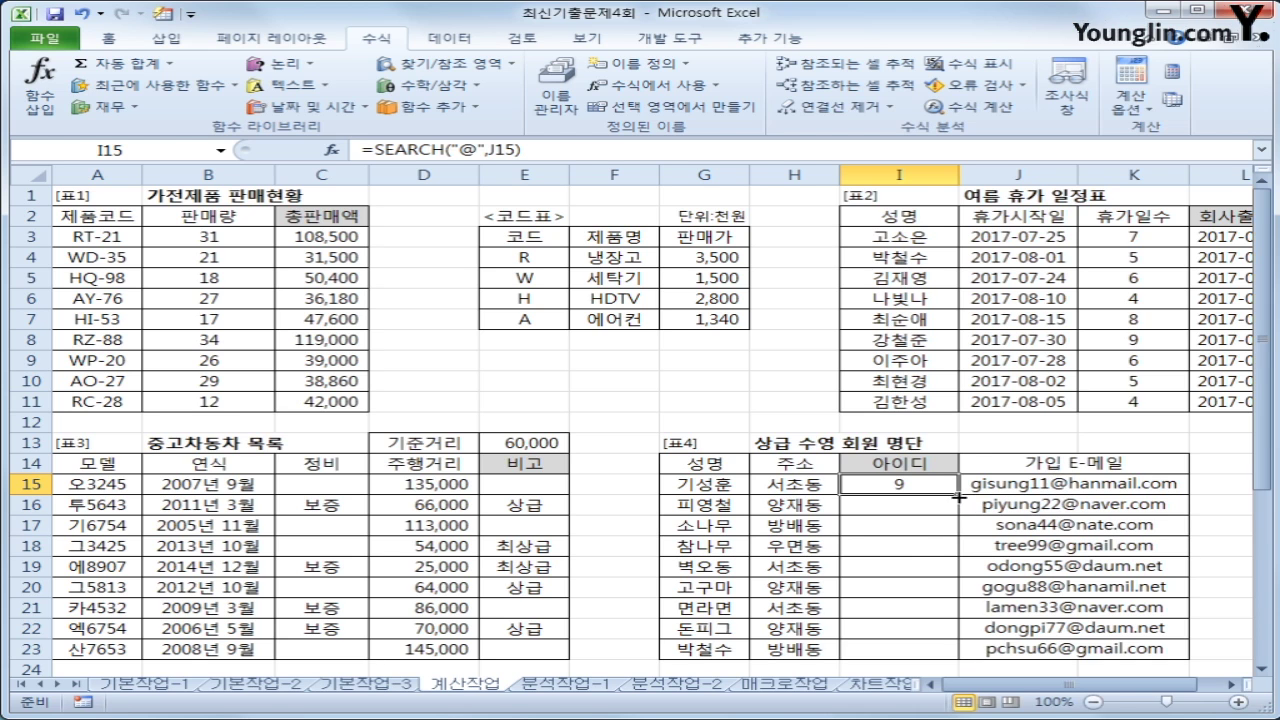
Fill the SEARCH formula from I15 down through I23 and compare it with the e-mail in J18.
left_click_drag(957, 493, 953, 651)
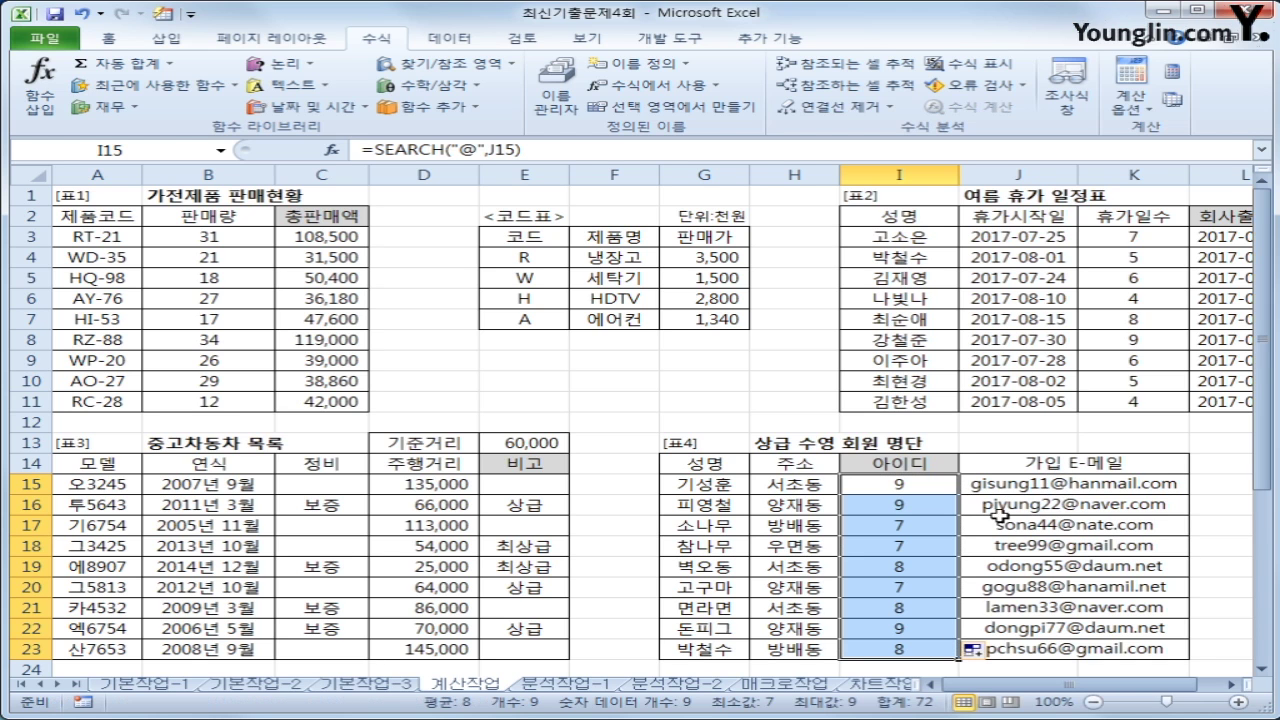
left_click(1017, 549)
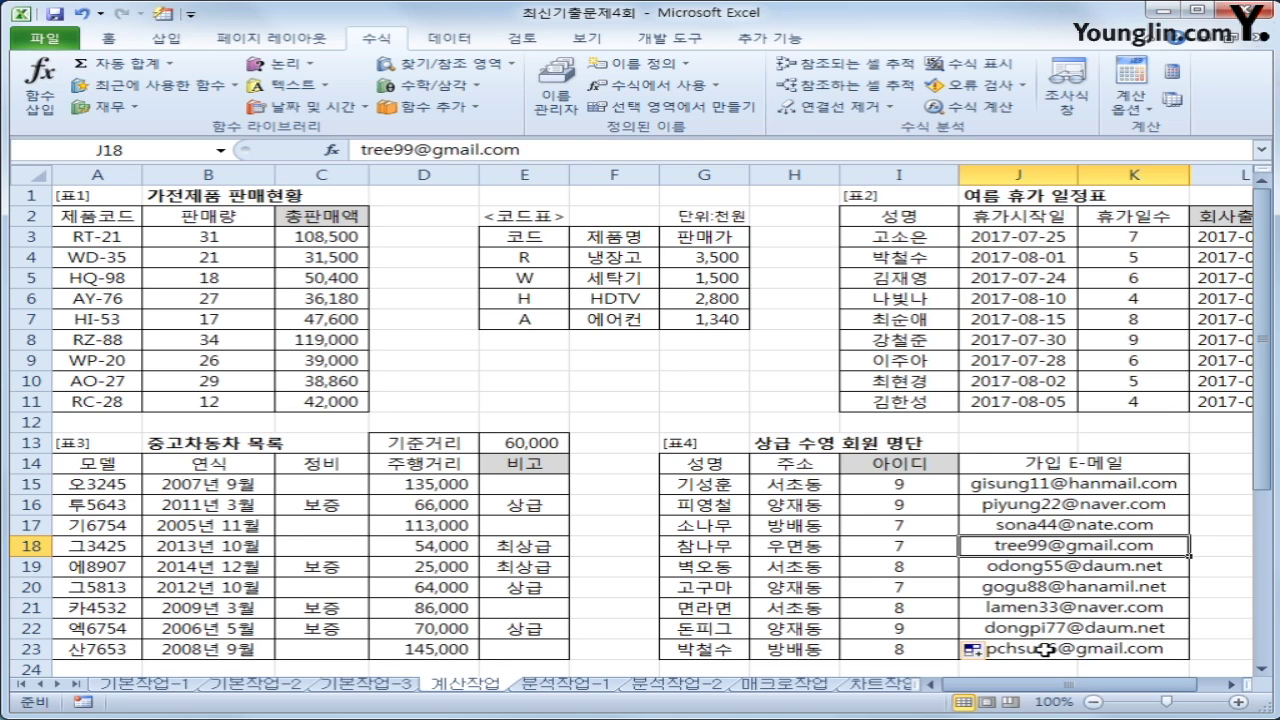
Append -1 to the SEARCH formula in I15.
left_click(914, 488)
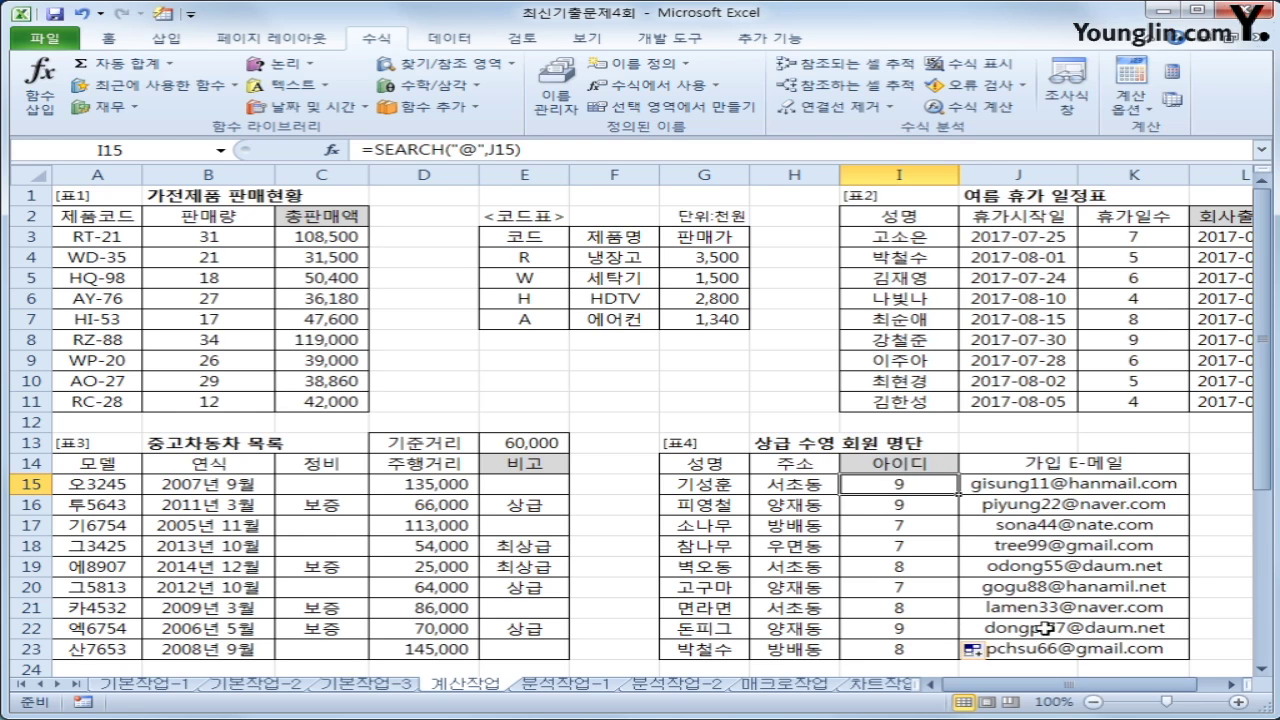
left_click(553, 152)
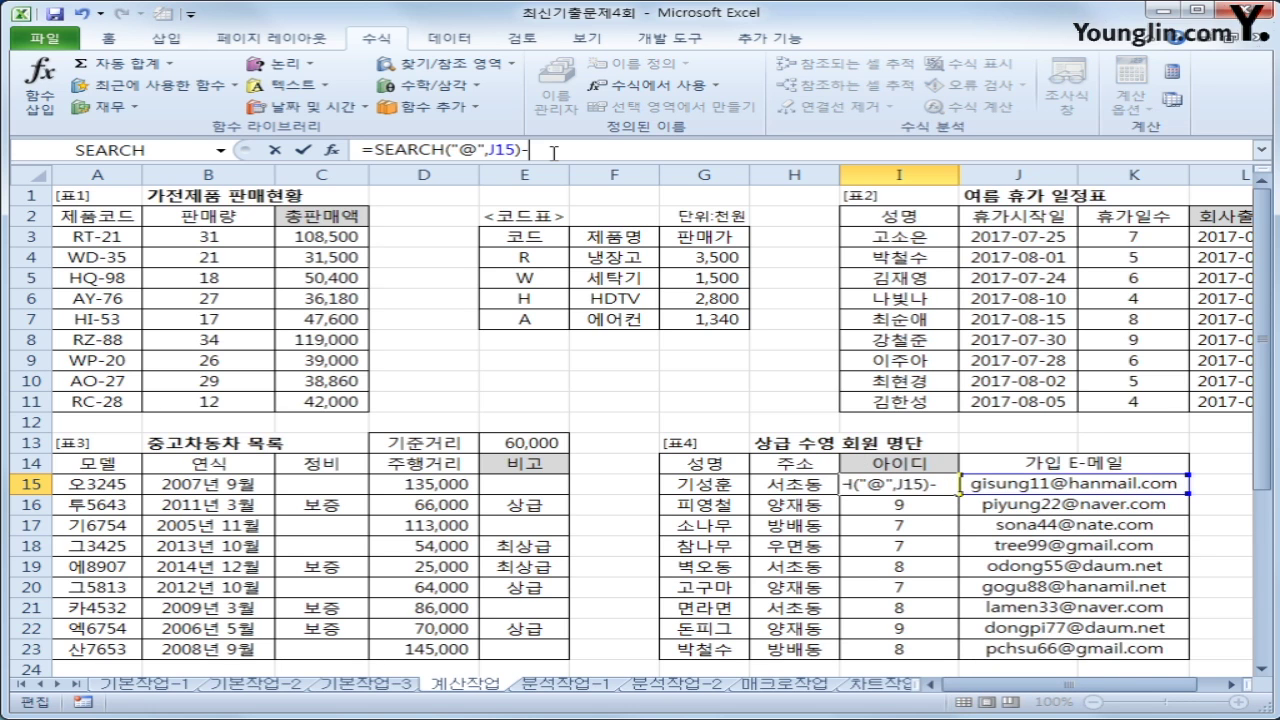
type("-1")
key("Return")
left_click(935, 486)
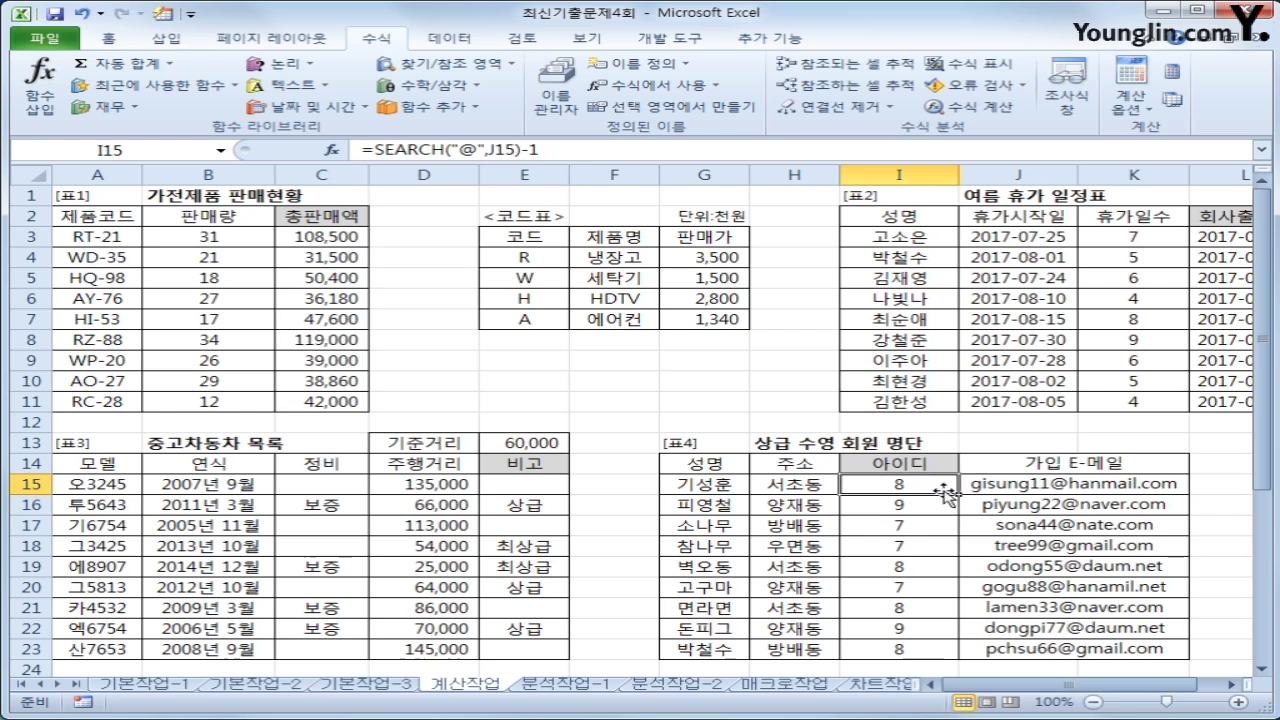
Fill the SEARCH minus 1 formula down through I23 and check row 18 against its e-mail.
left_click_drag(957, 493, 938, 660)
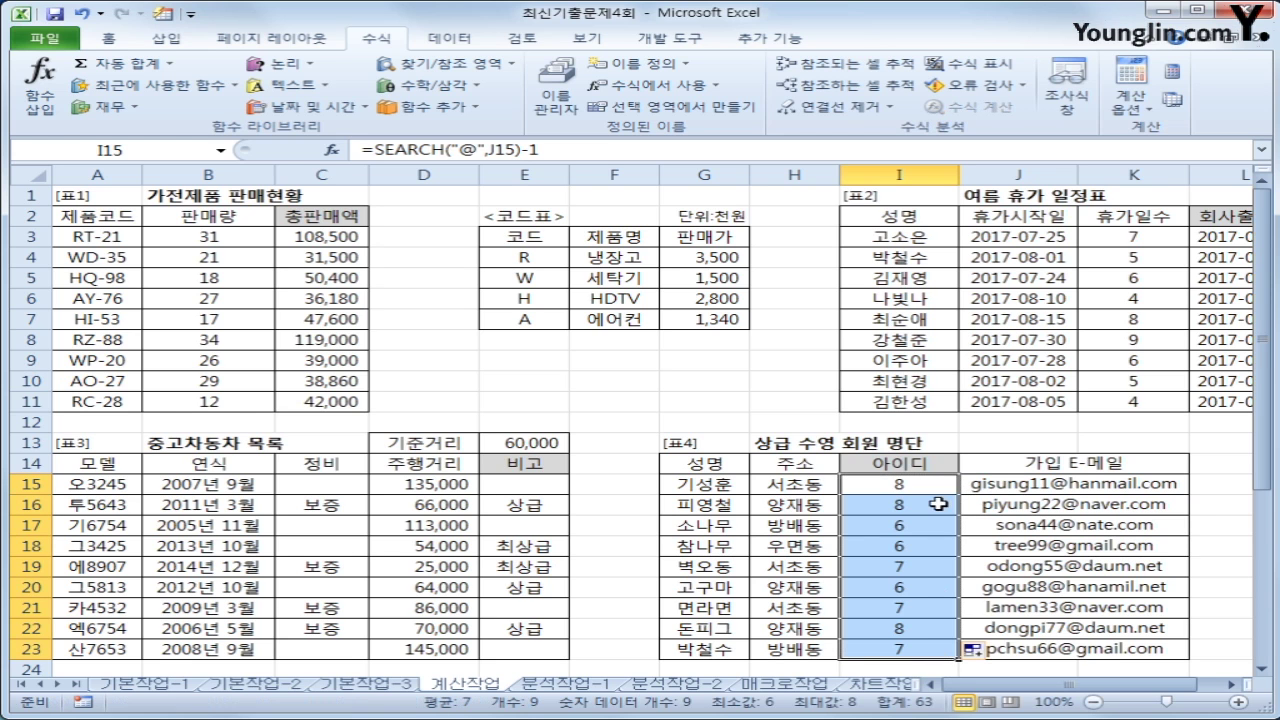
left_click(1030, 548)
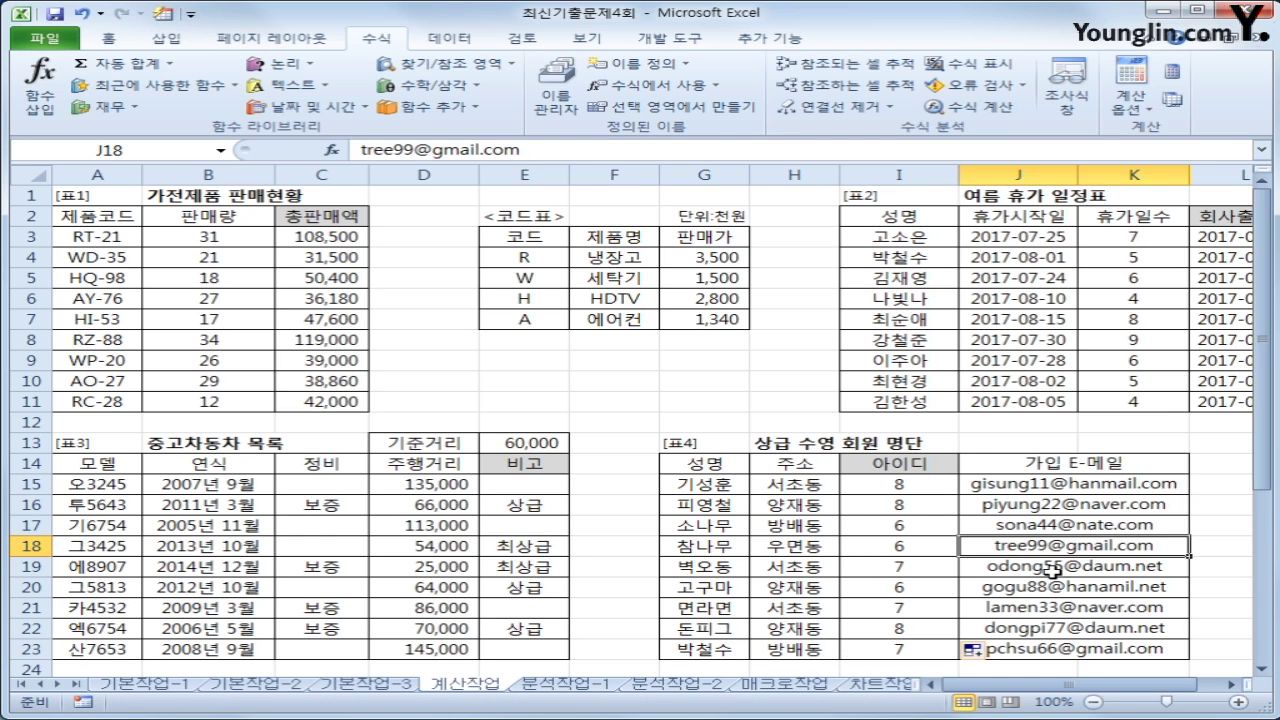
left_click(895, 544)
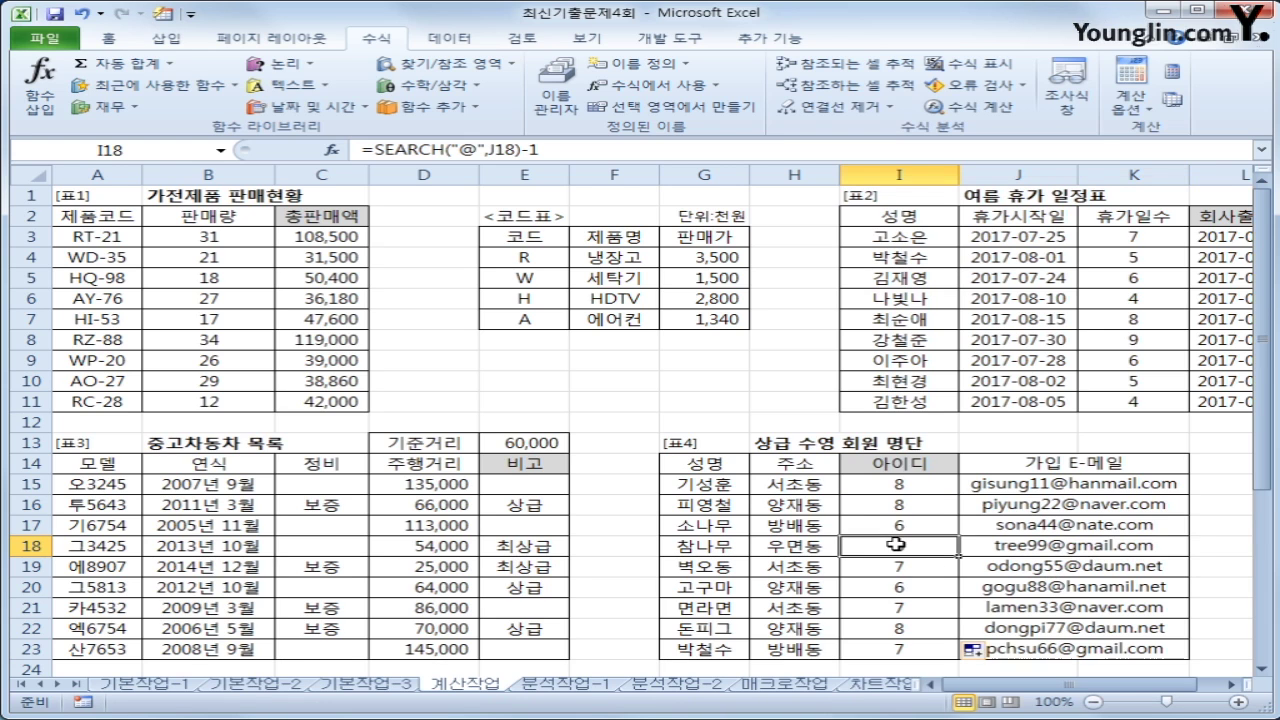
Wrap the SEARCH expression in I15 in a MID function with J15 as the text and 1 as the start position.
left_click(911, 486)
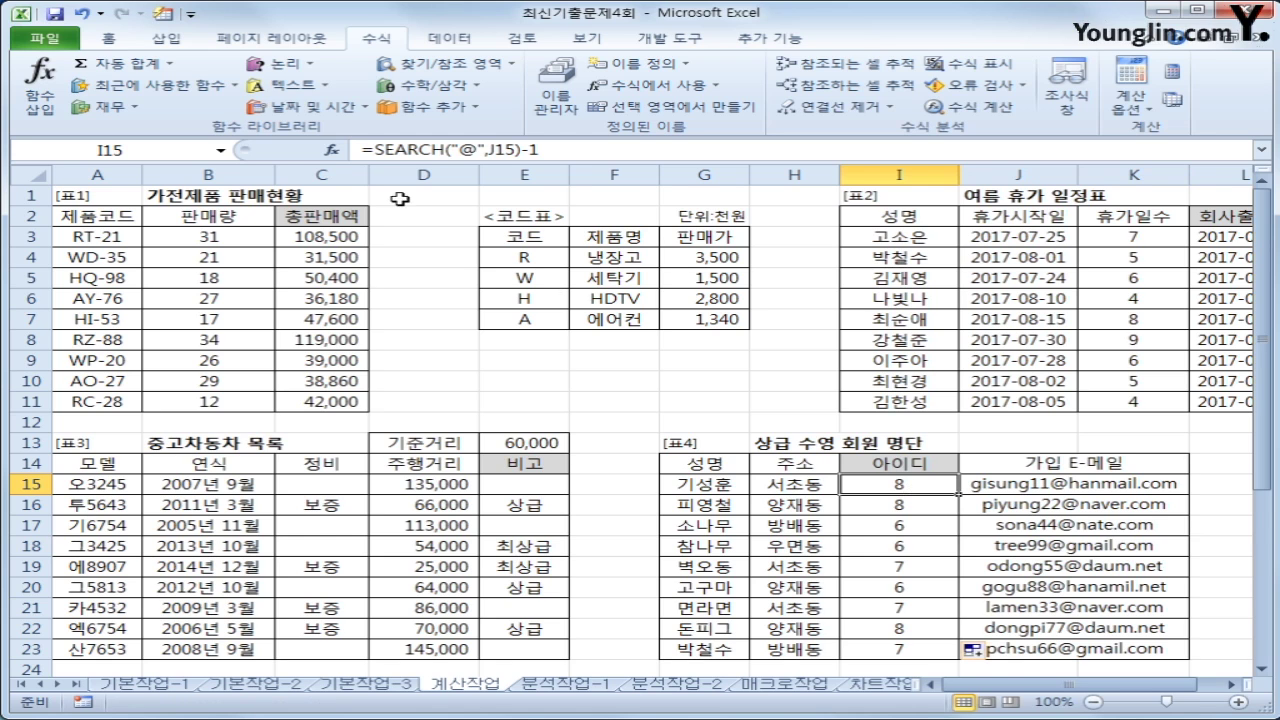
left_click(369, 149)
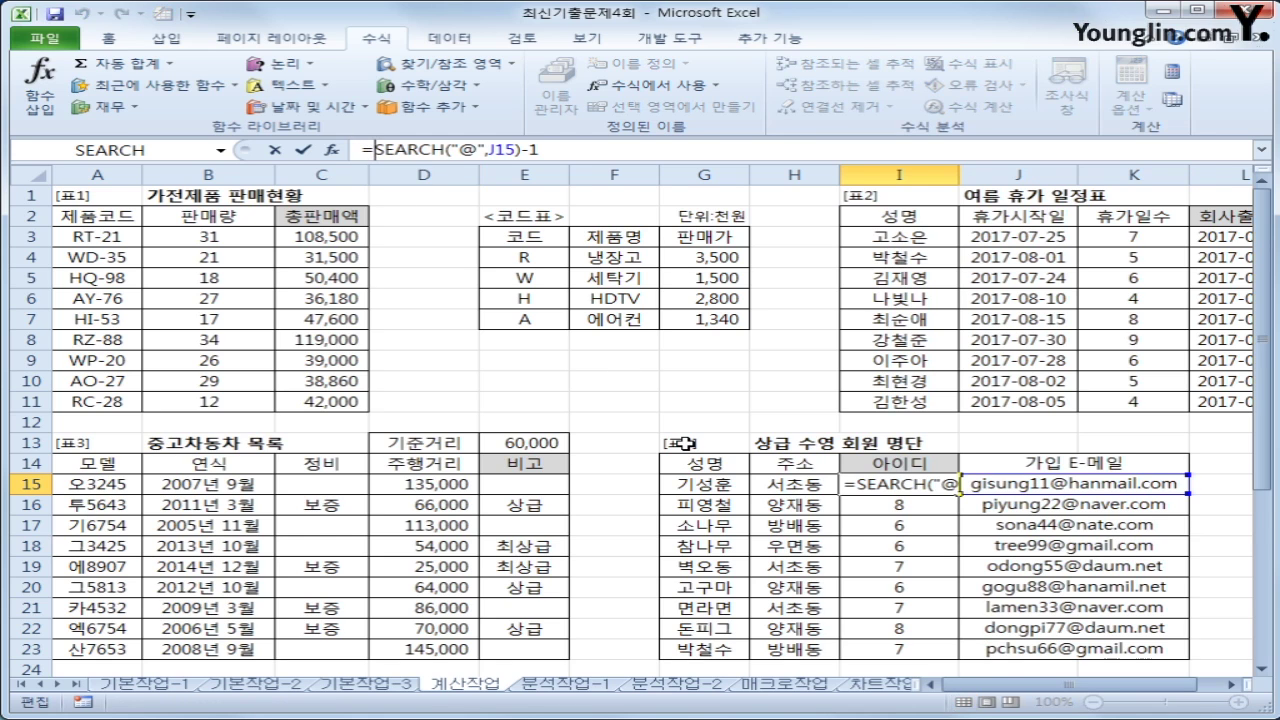
type("ㅡ")
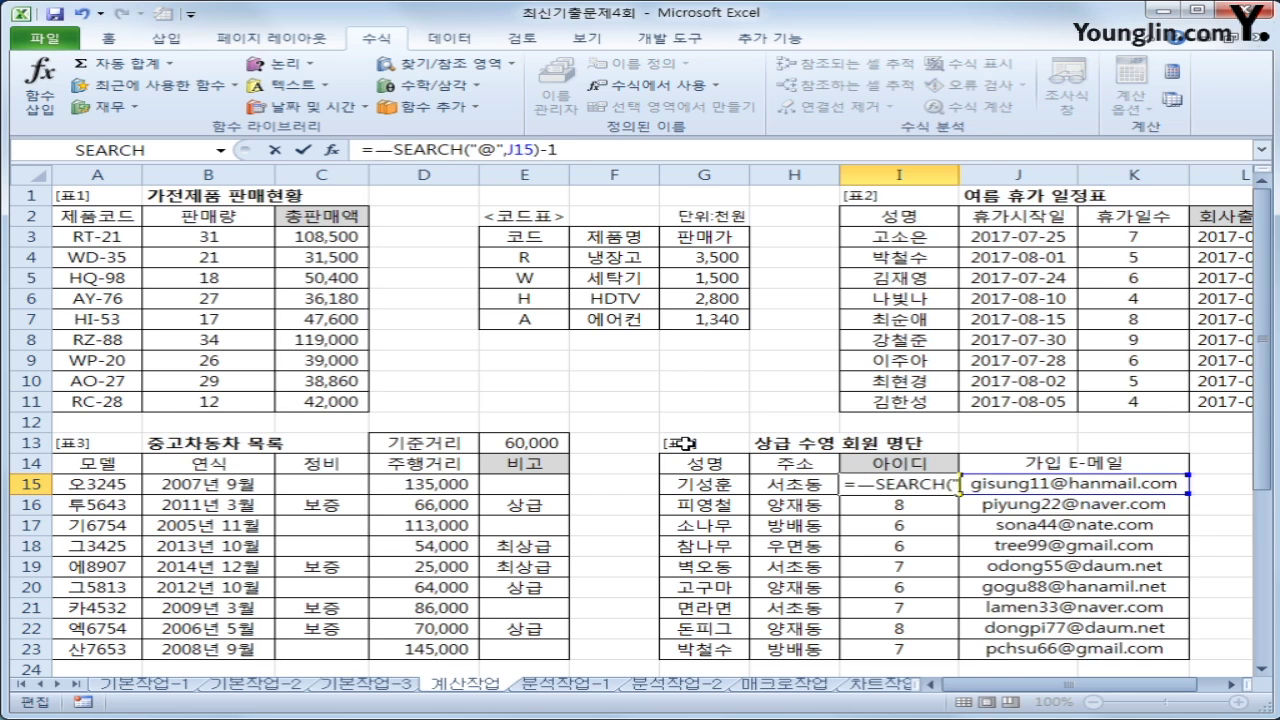
key("BackSpace")
type("mid(")
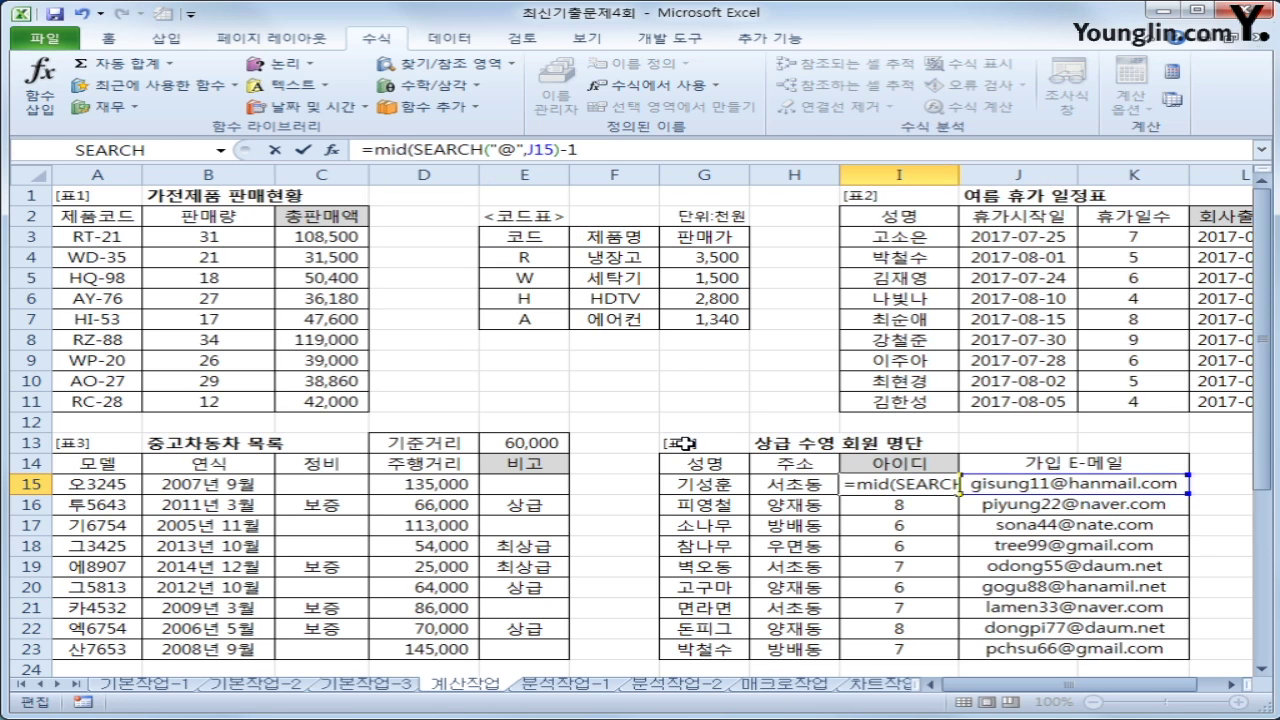
left_click(1003, 483)
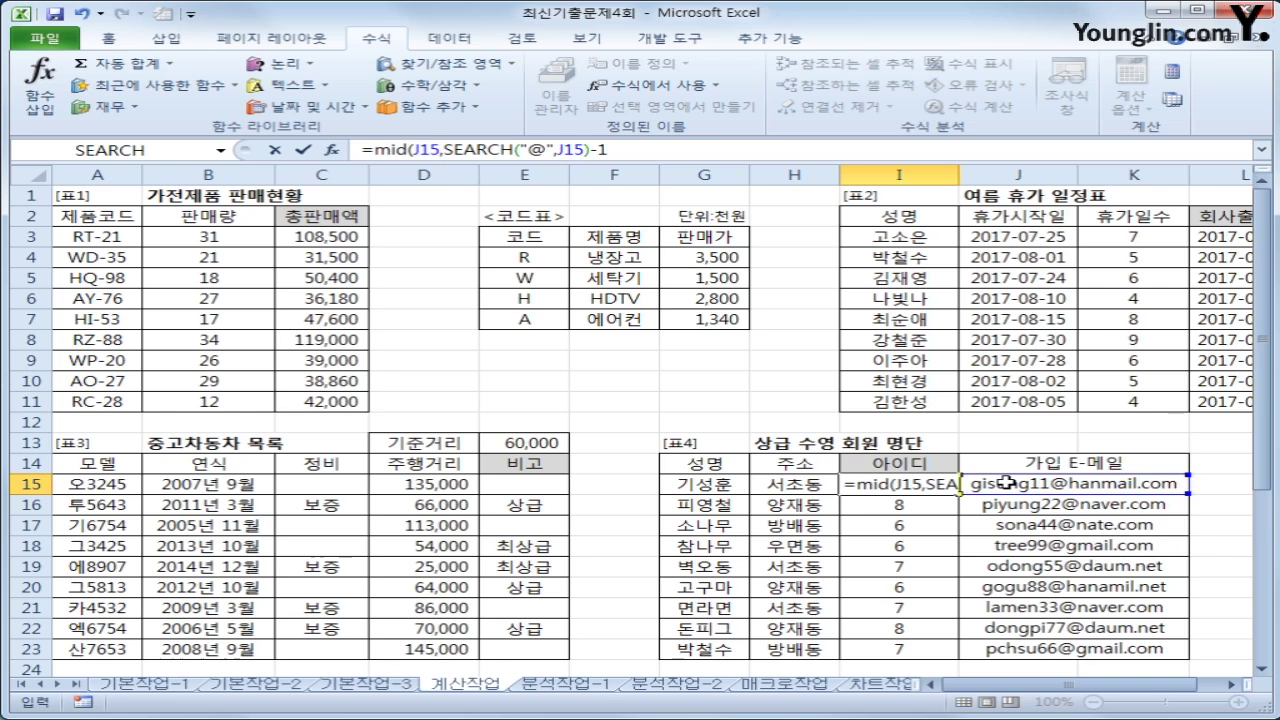
type("1,")
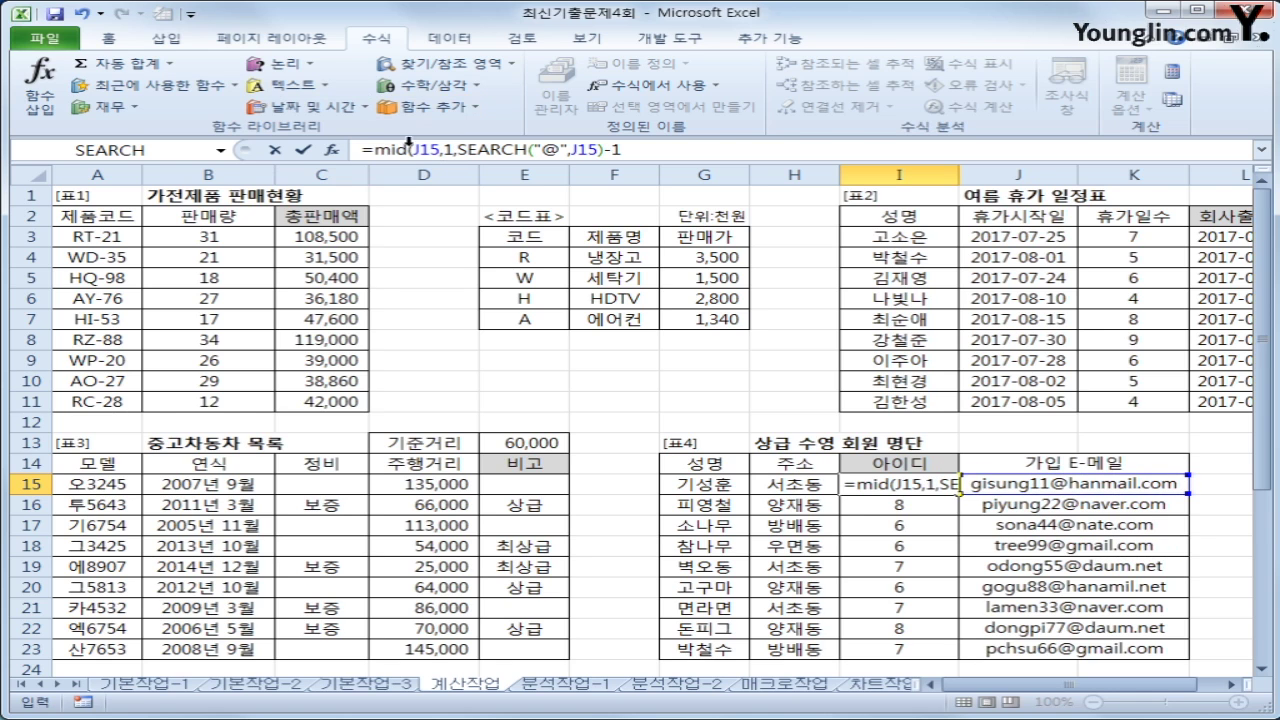
Complete the MID formula in I15 and fill it down the 아이디 column through I23.
left_click(742, 158)
key("Return")
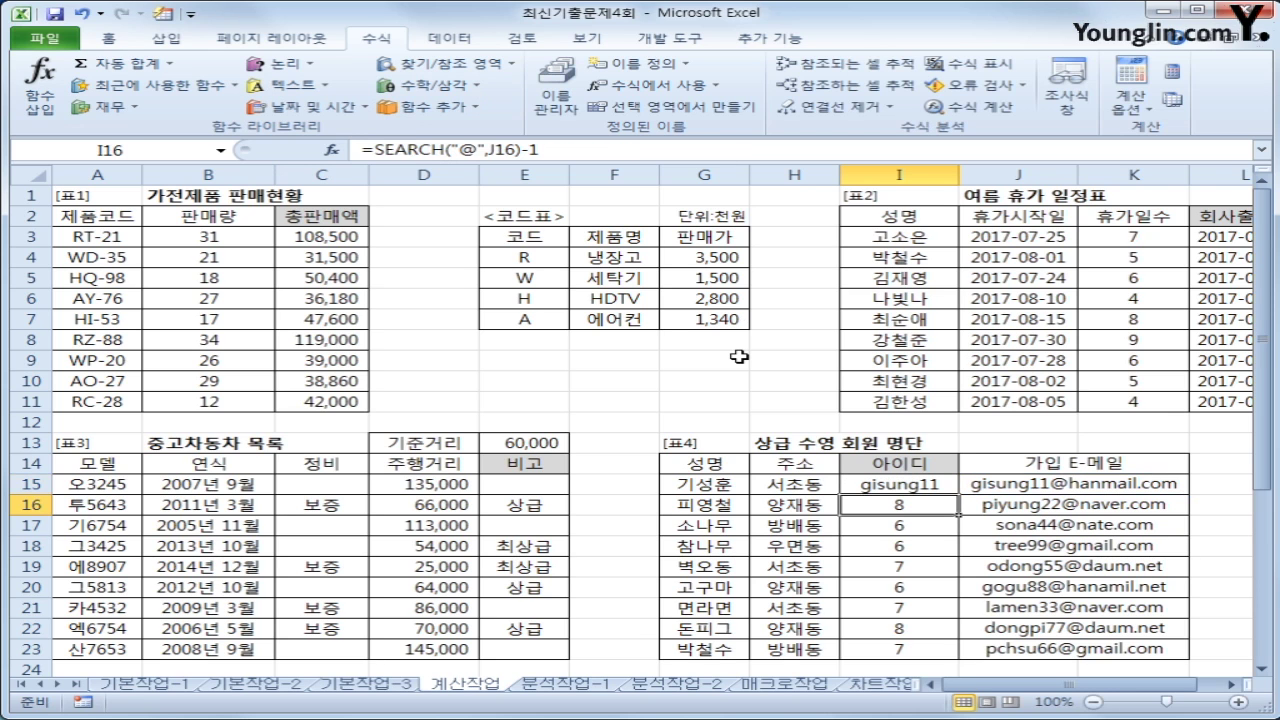
left_click(893, 484)
left_click_drag(962, 494, 945, 654)
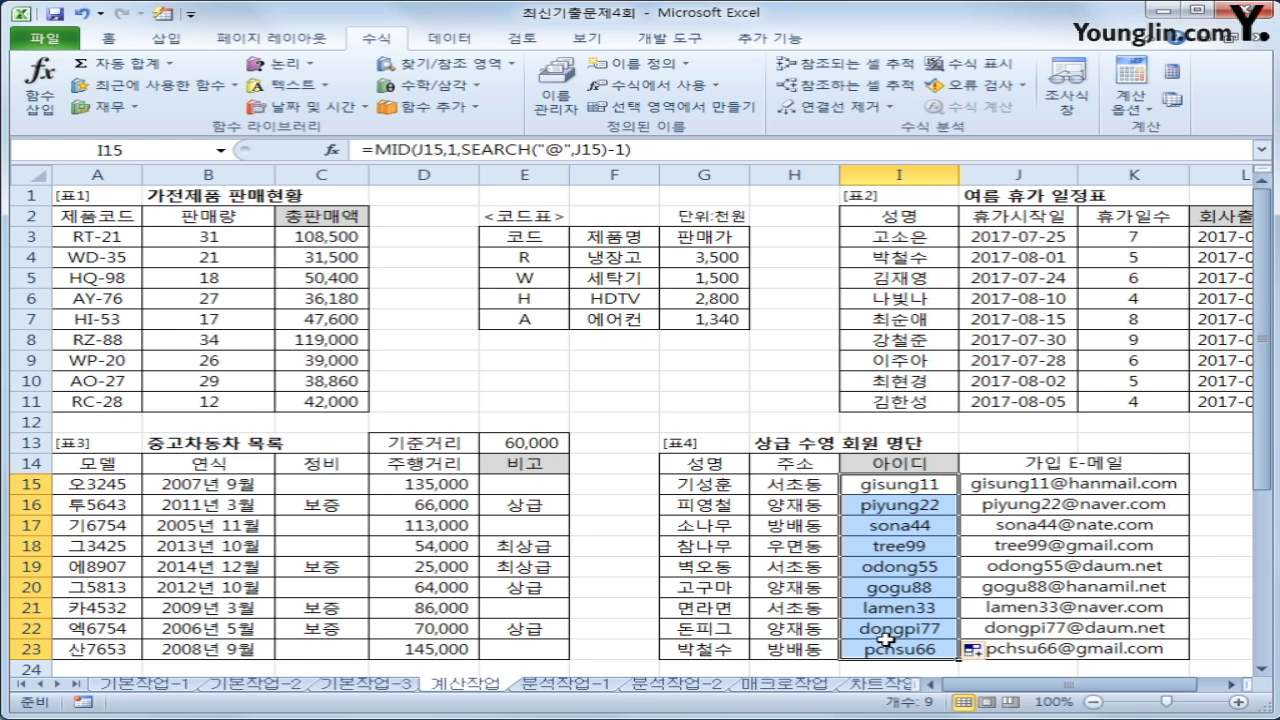
Start an AVERAGEIF function in G27 under 여학생 수학 평균점수, with the 성별 cells B27:B36 as its range.
scroll(253, 524, "down", 4)
left_click(690, 487)
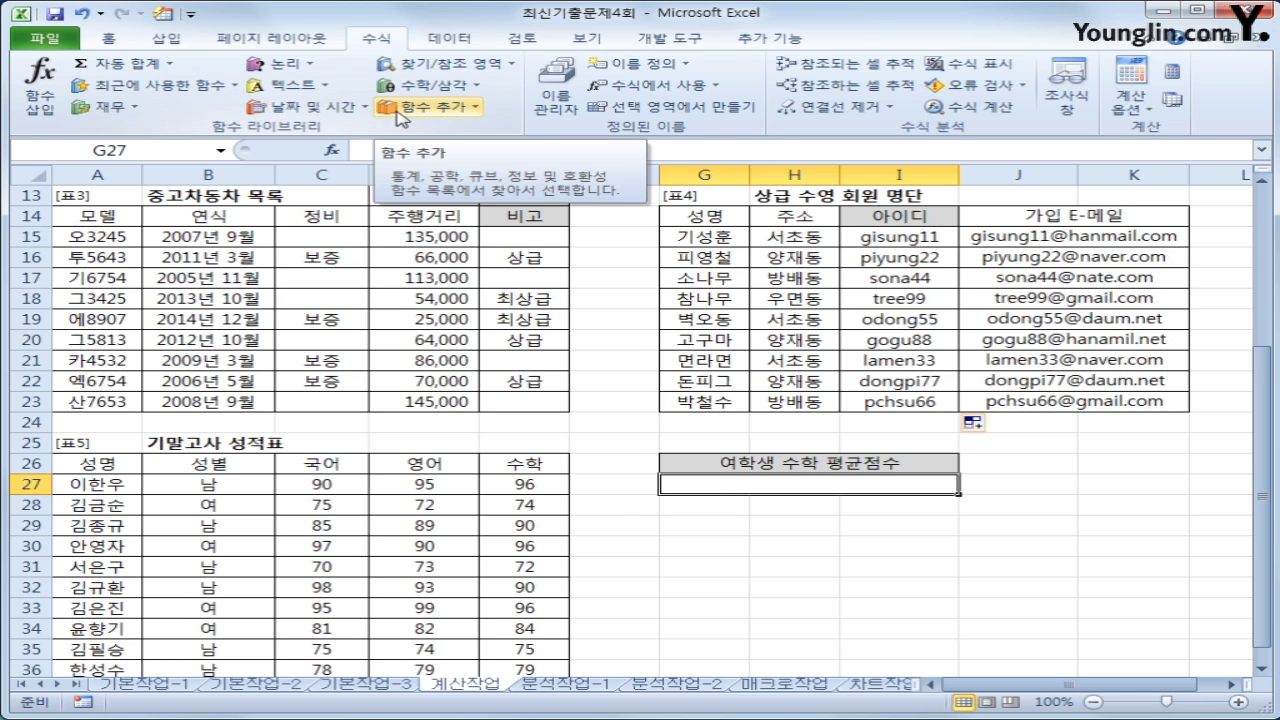
left_click(430, 86)
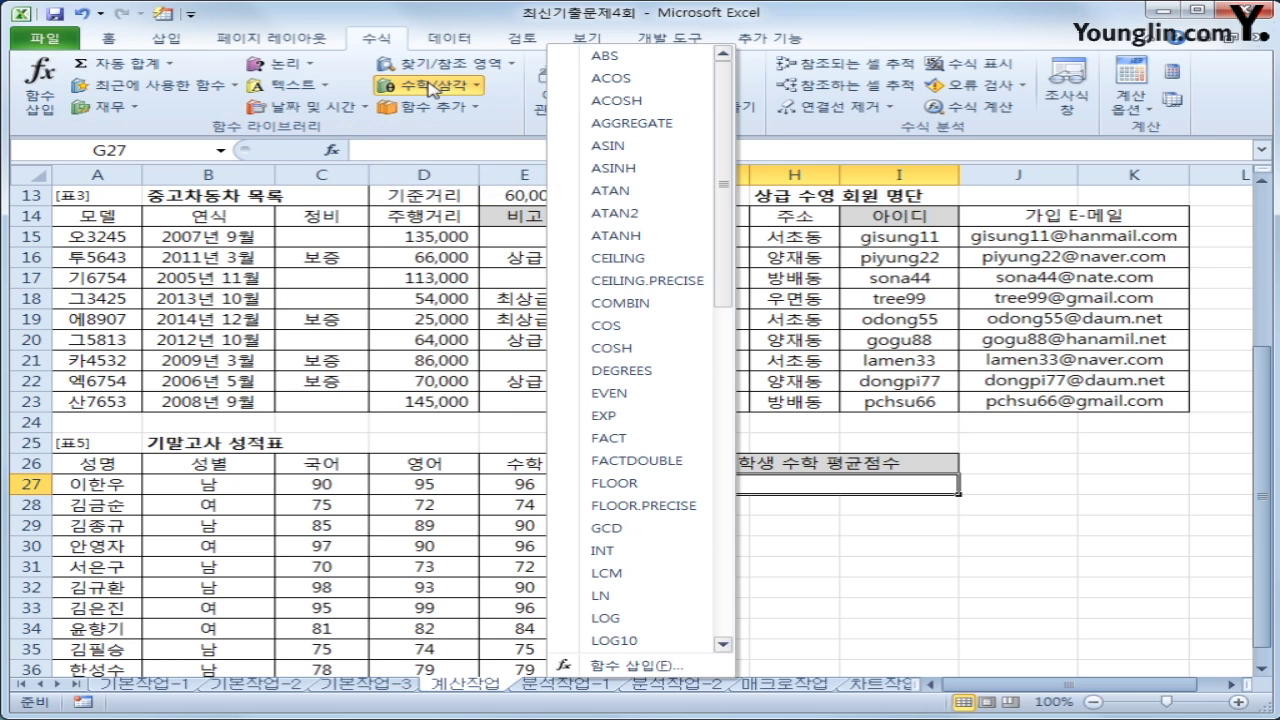
left_click(428, 110)
mouse_move(435, 137)
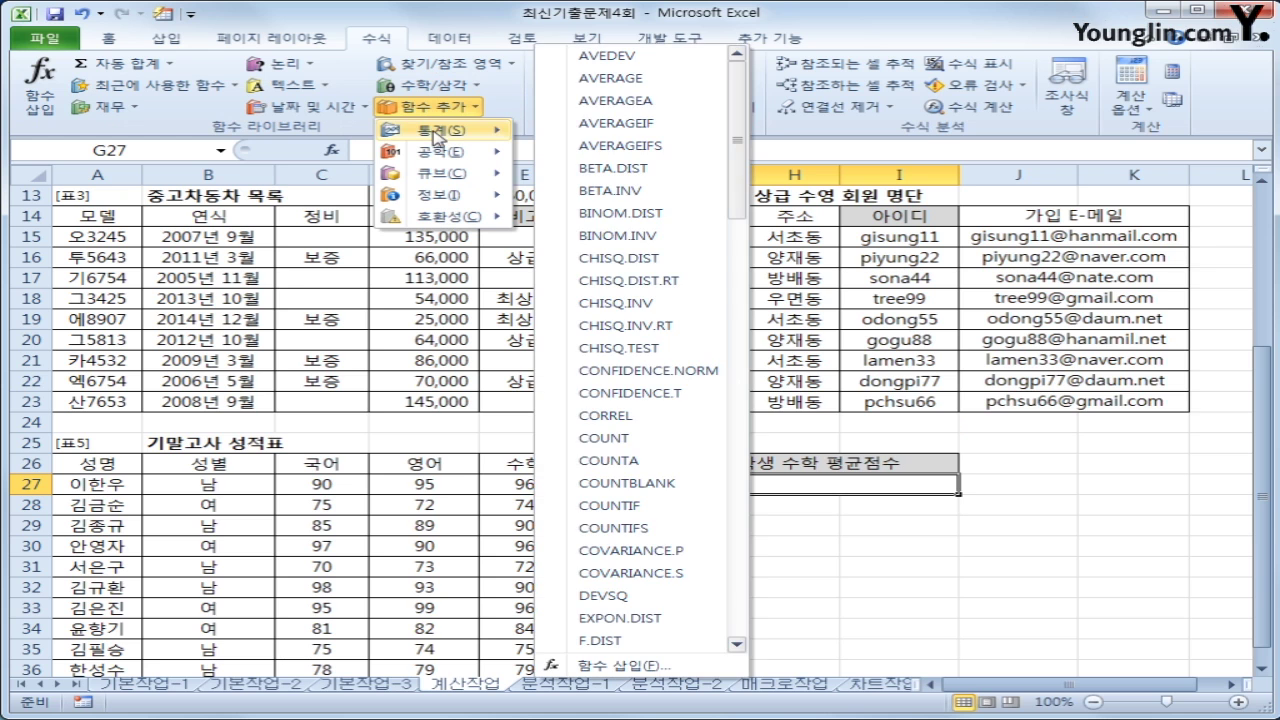
left_click(605, 137)
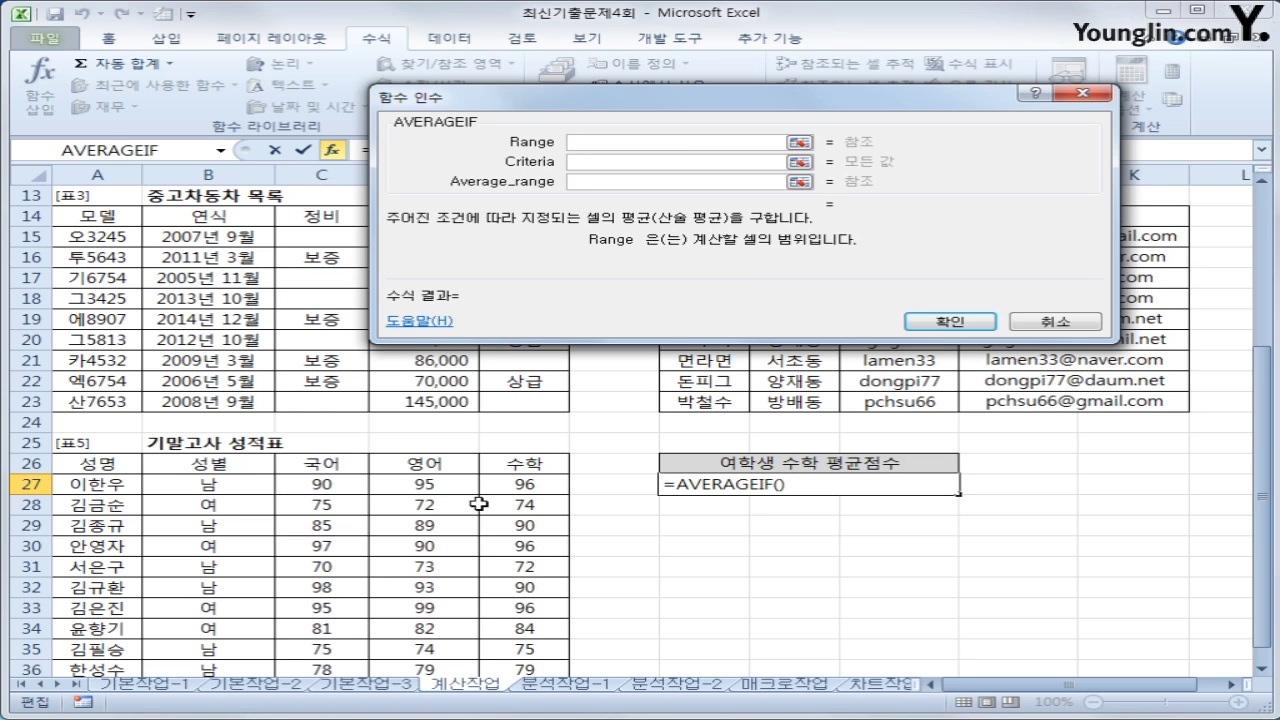
left_click(252, 485)
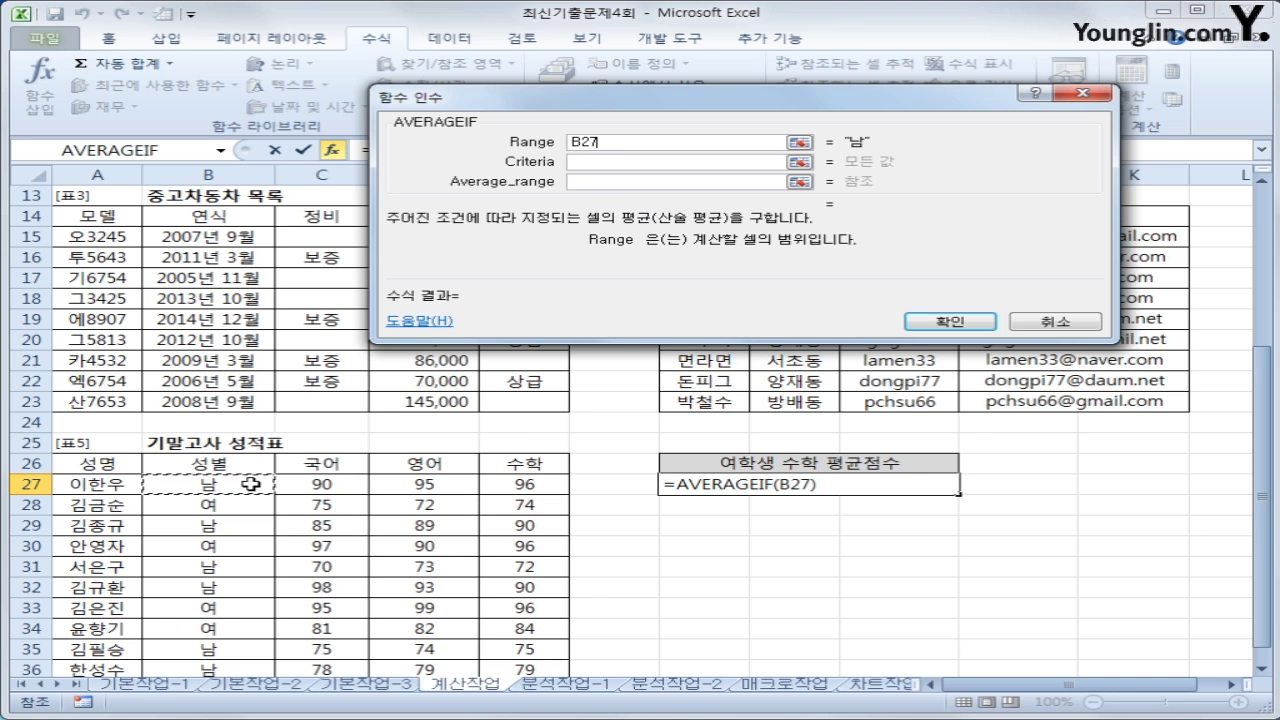
left_click_drag(255, 485, 214, 626)
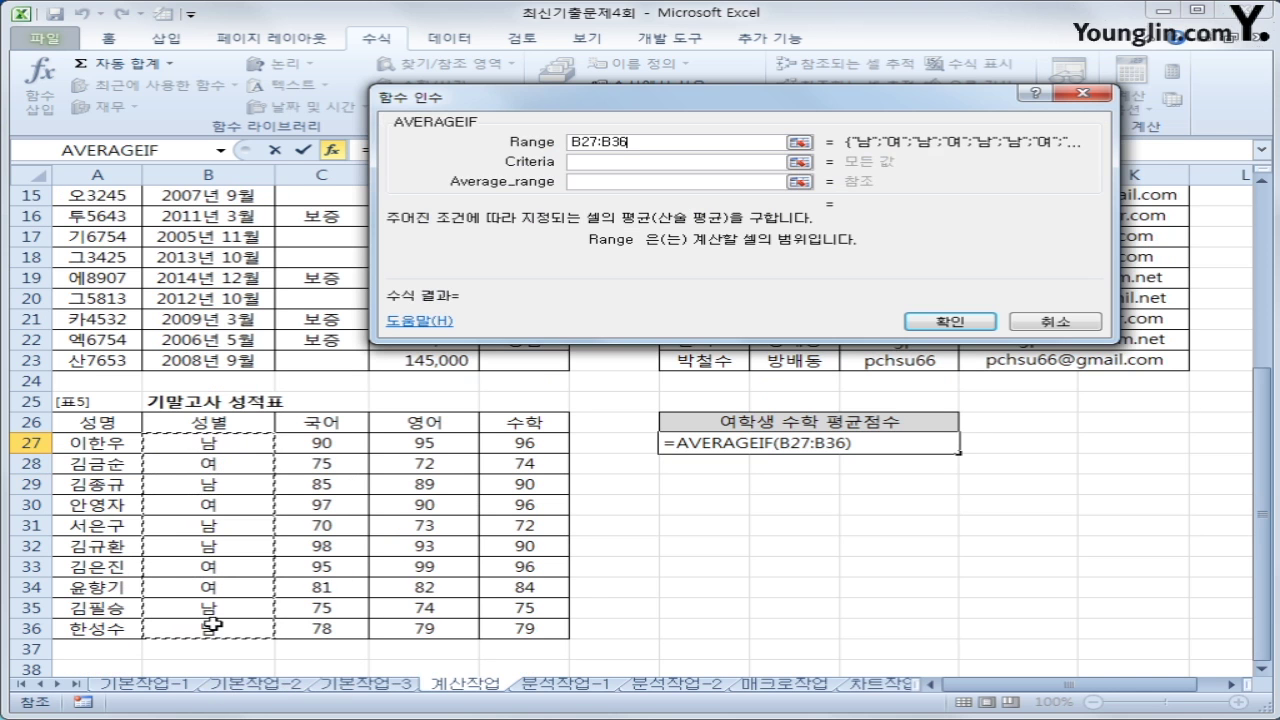
Complete the AVERAGEIF in G27 with criteria "여" and the 수학 scores E27:E36 as the average range.
left_click(576, 161)
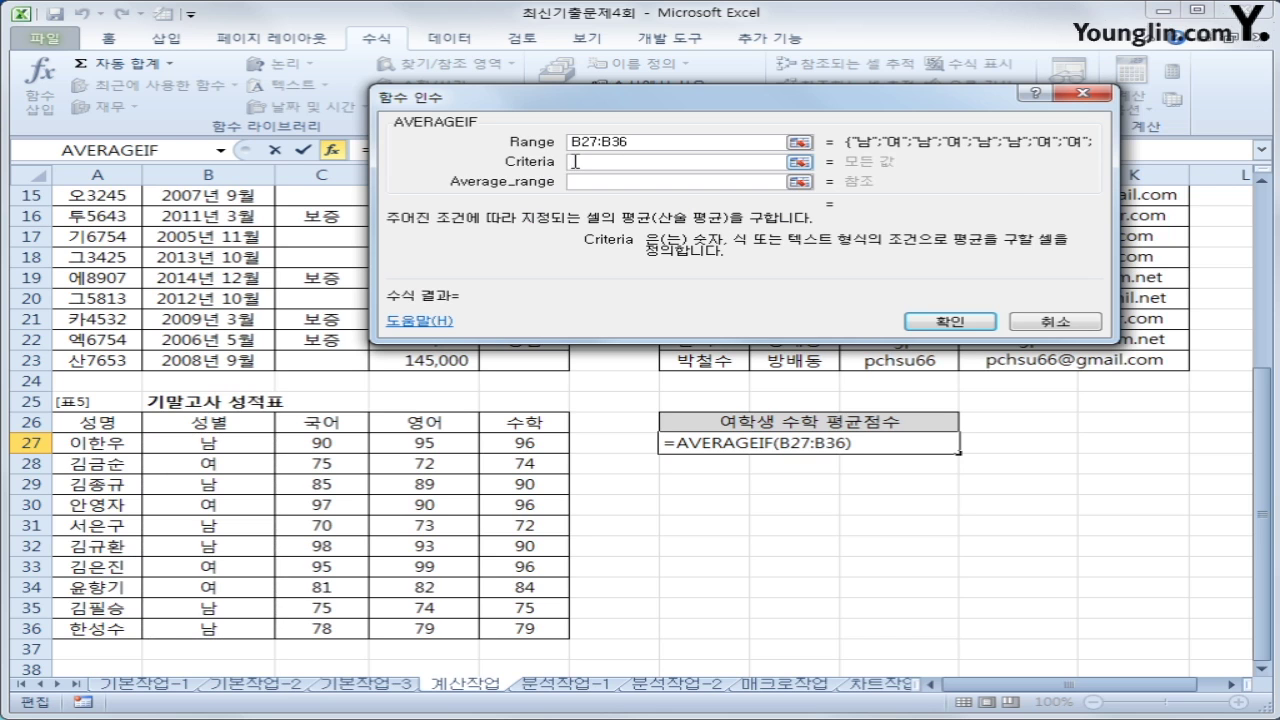
type("du")
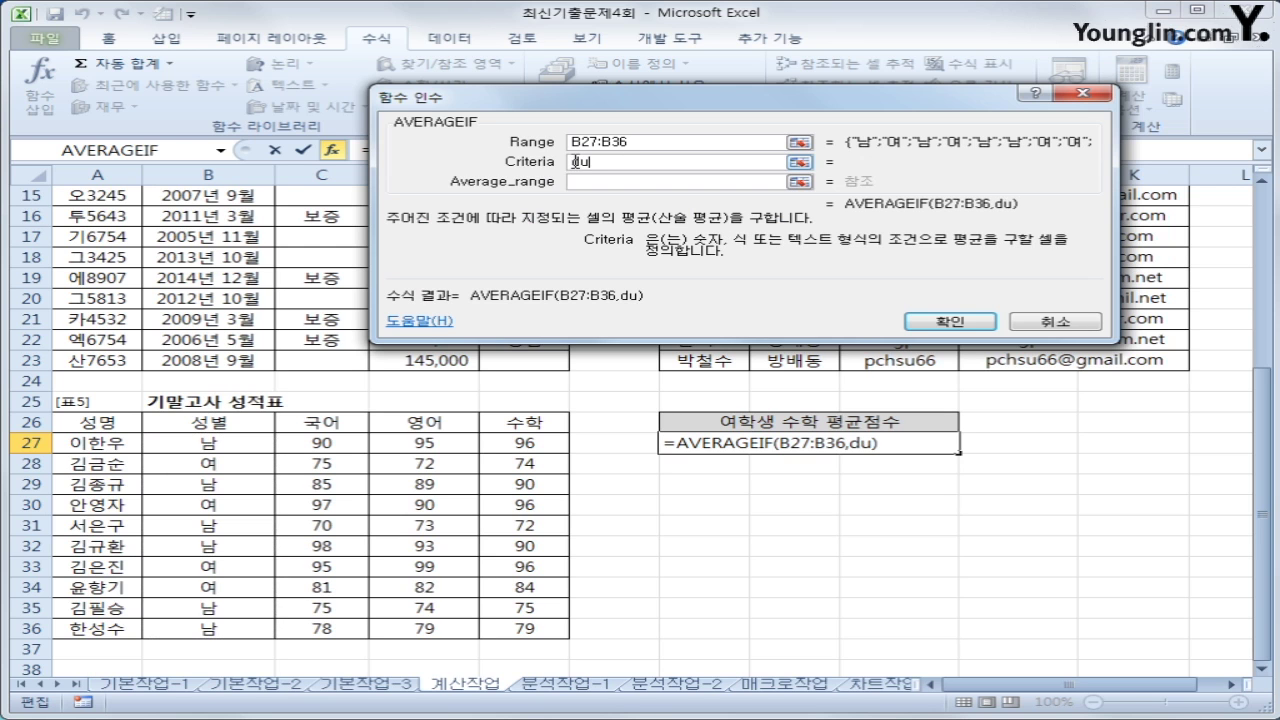
key("BackSpace")
key("BackSpace")
type("여")
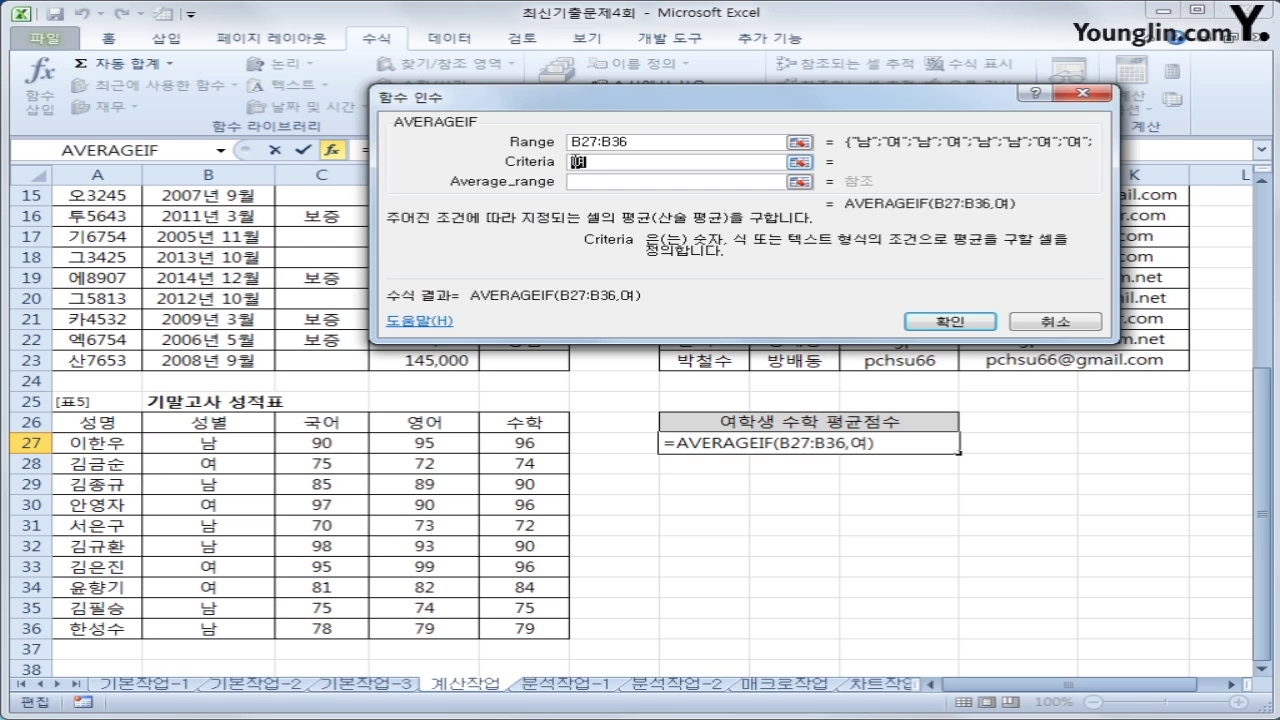
key("Tab")
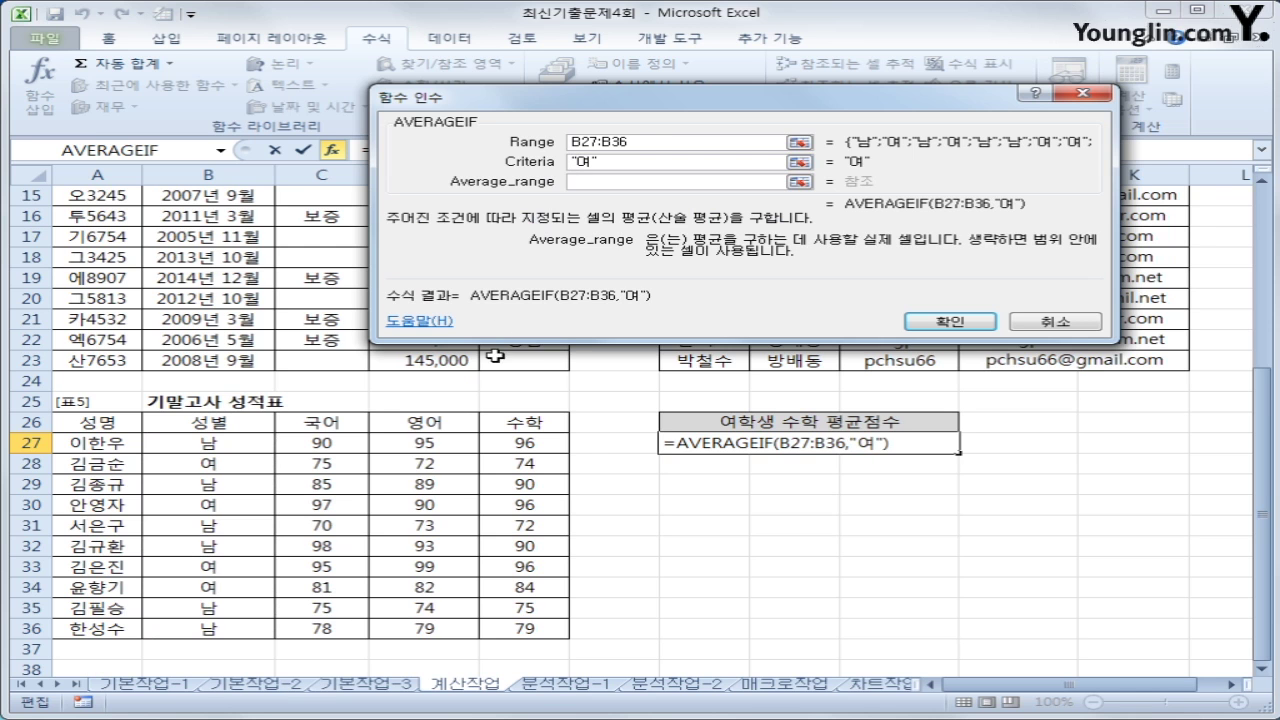
left_click_drag(519, 437, 550, 632)
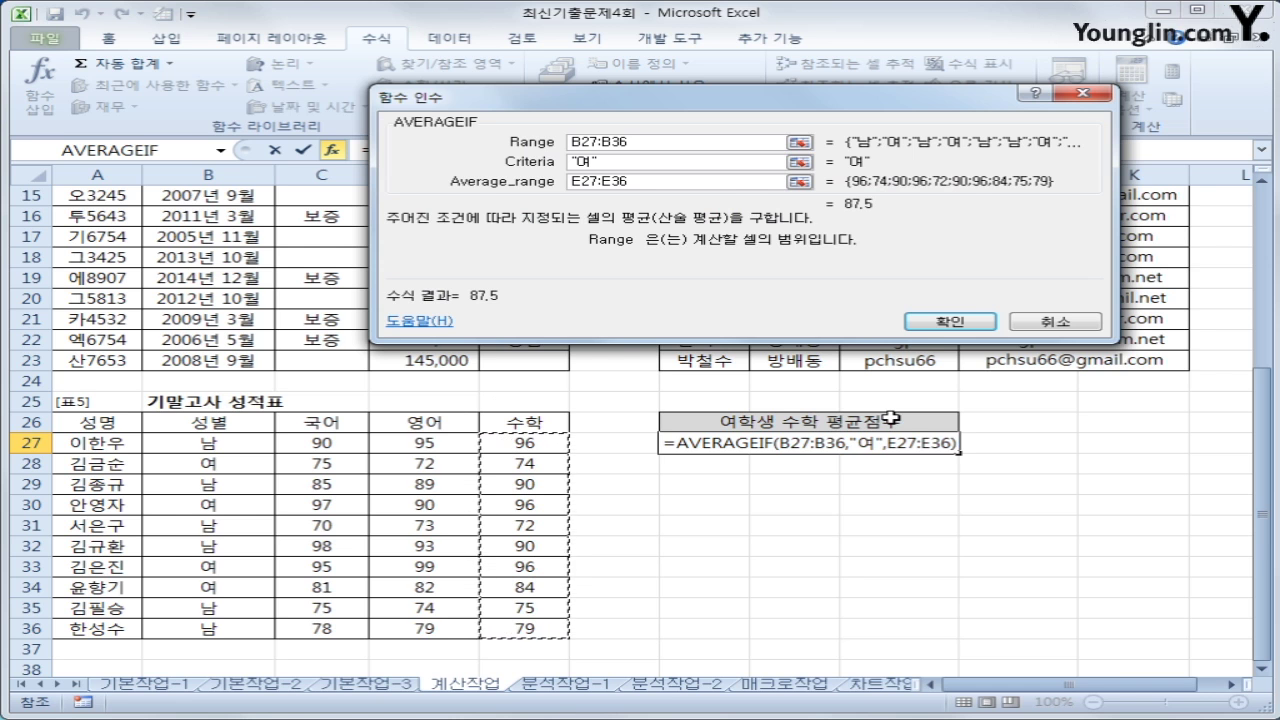
left_click(948, 321)
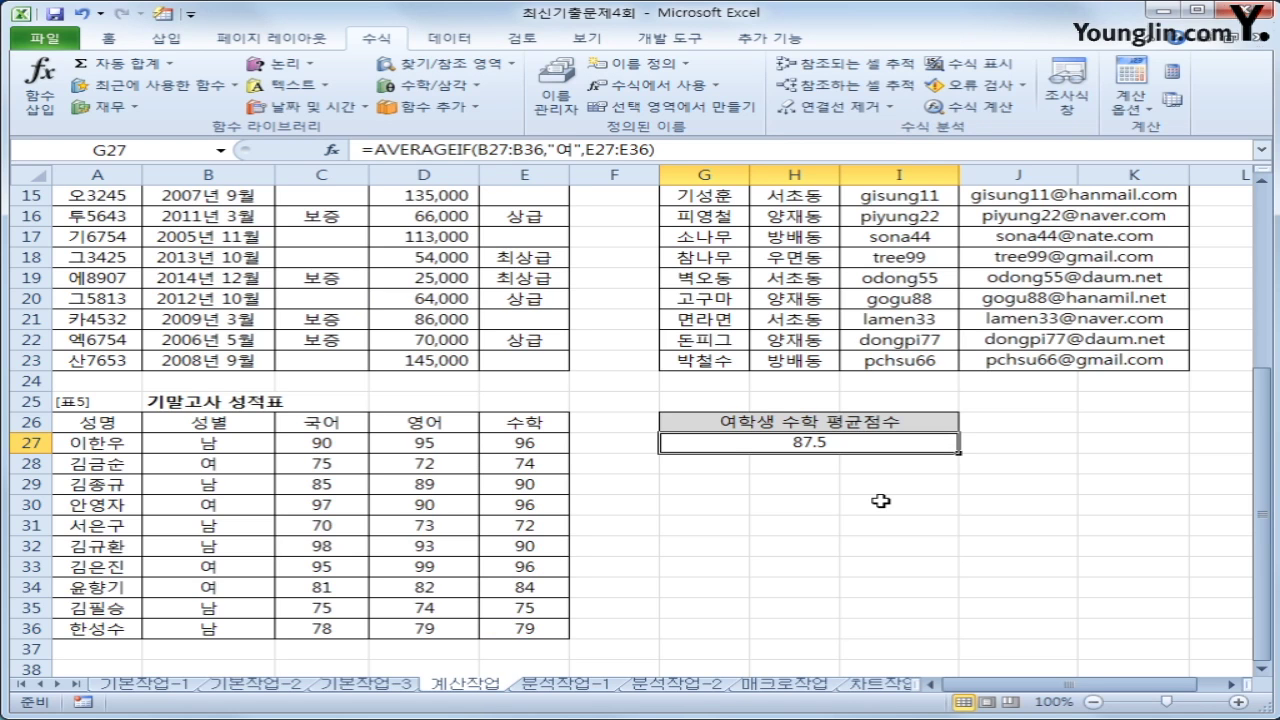
Wrap the AVERAGEIF formula in G27 in TRUNC and append &"점" to the result.
left_click(372, 150)
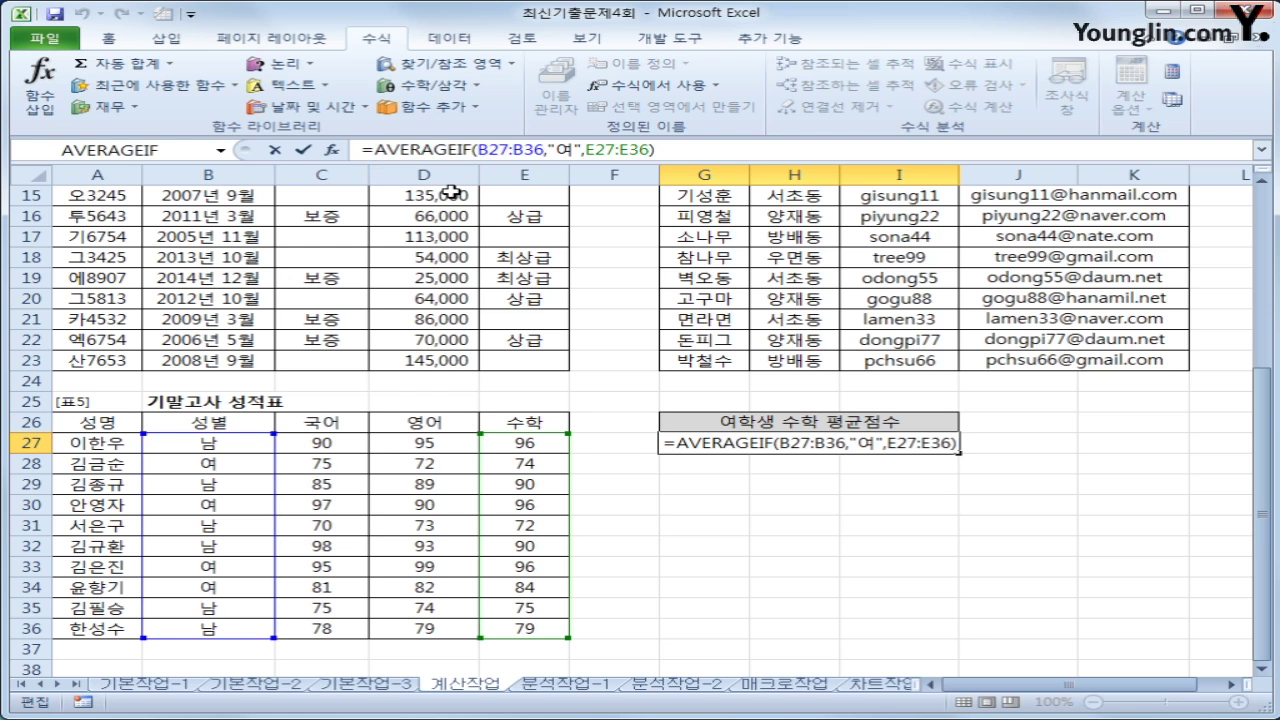
type("t")
type("runc")
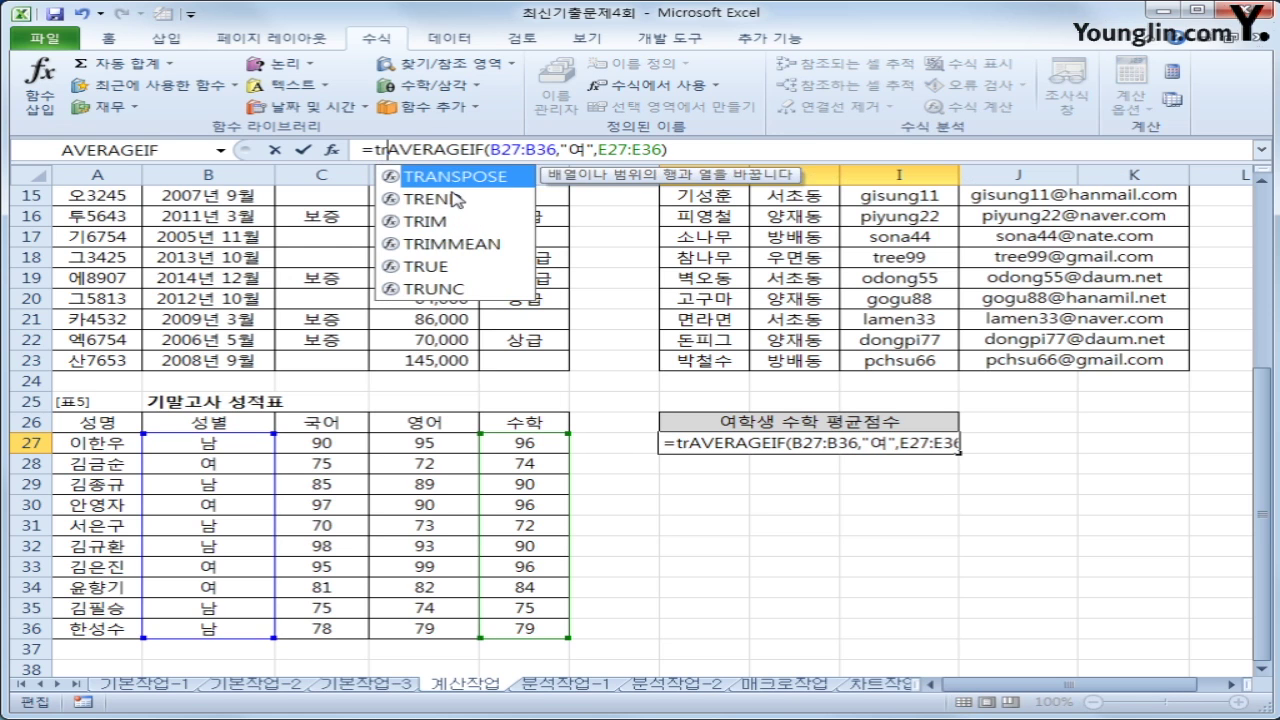
key("Tab")
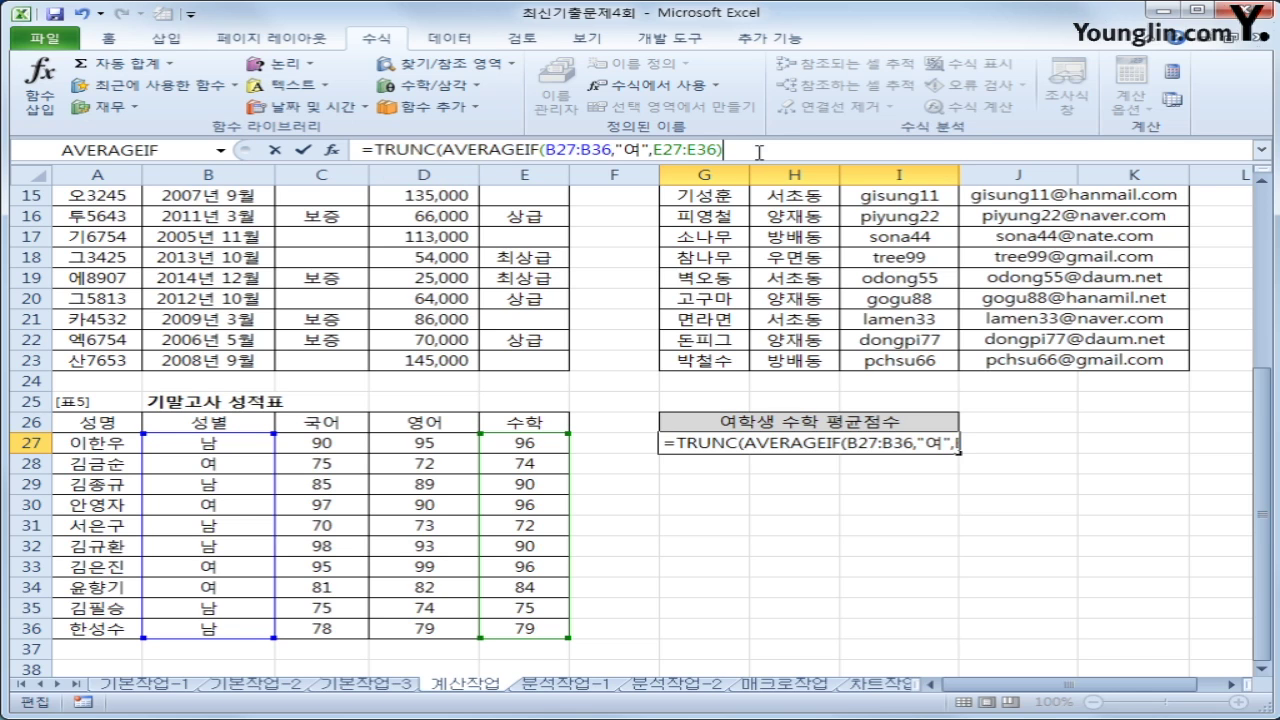
type(")")
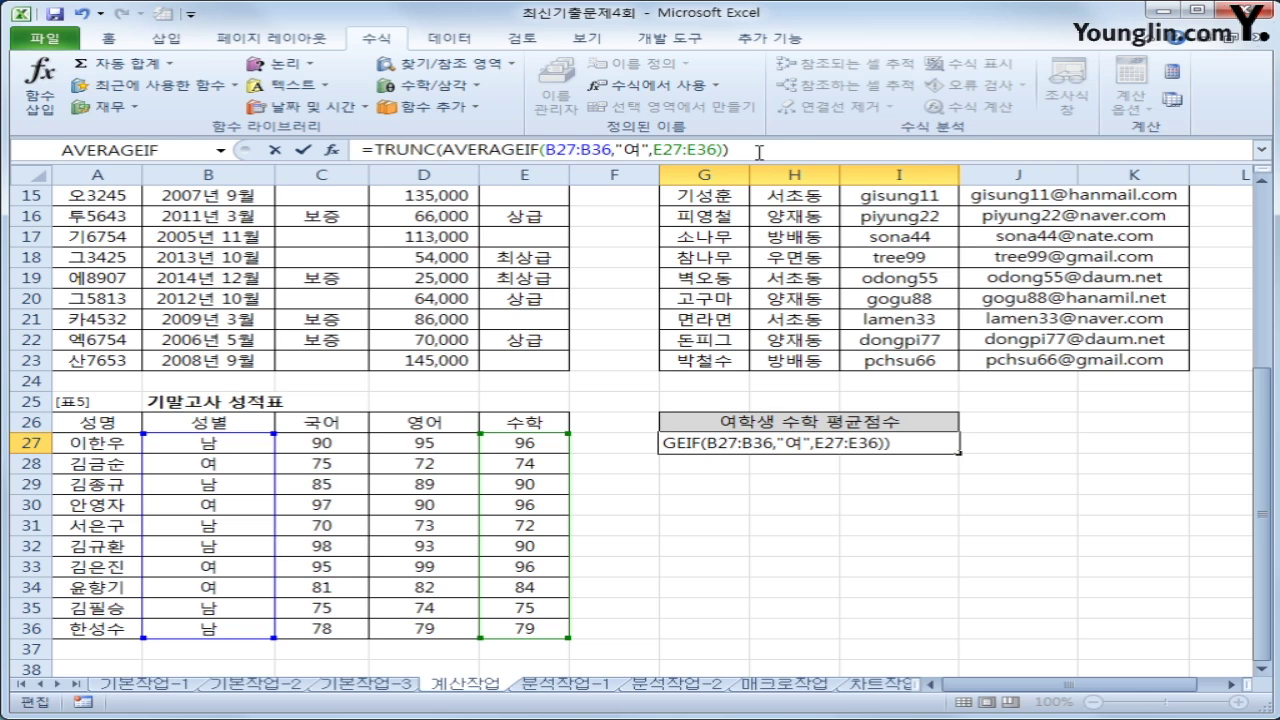
type("&\"점\"")
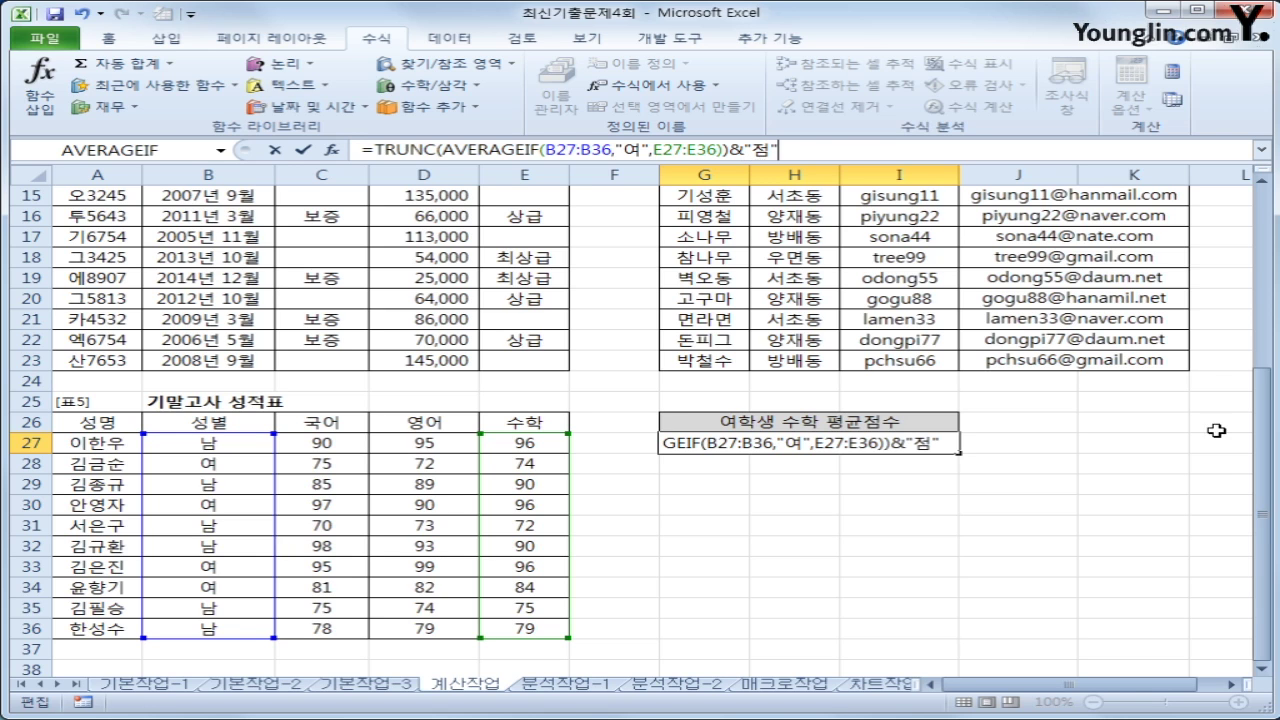
key("Return")
left_click(895, 448)
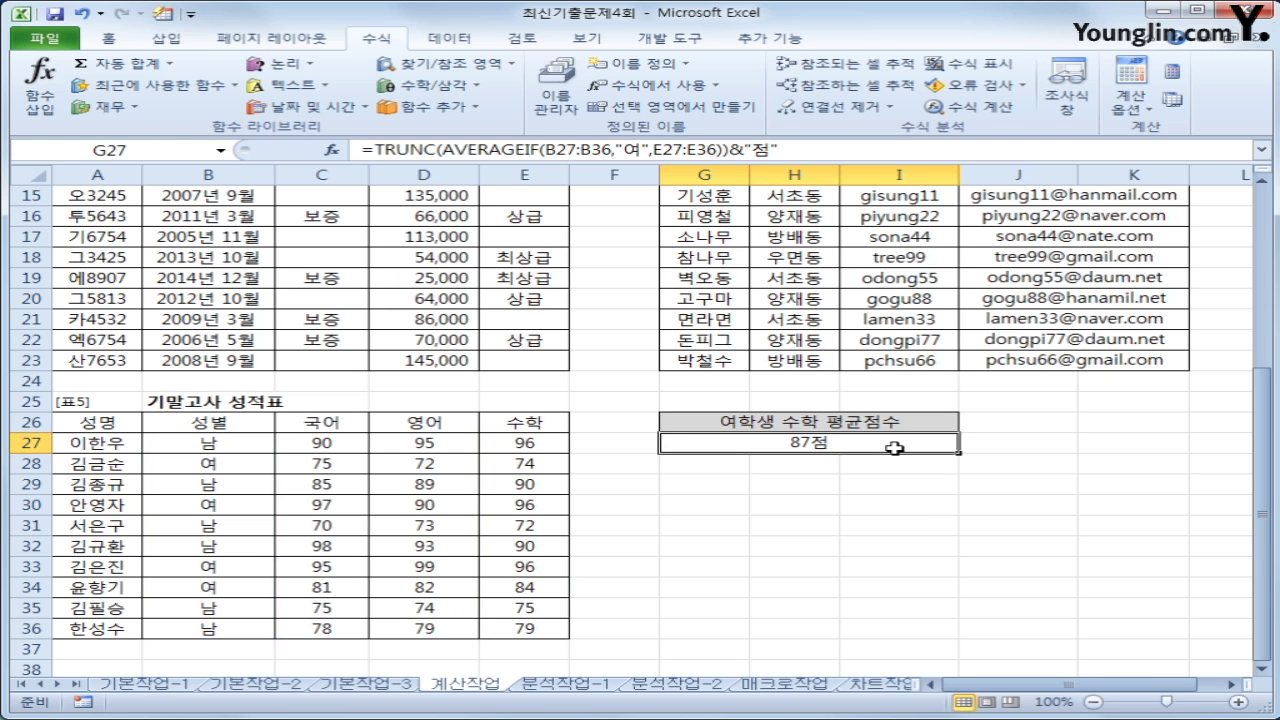
On the 분석작업-1 sheet, start a data consolidation into G3:J8 with 평균 as the function.
left_click(598, 686)
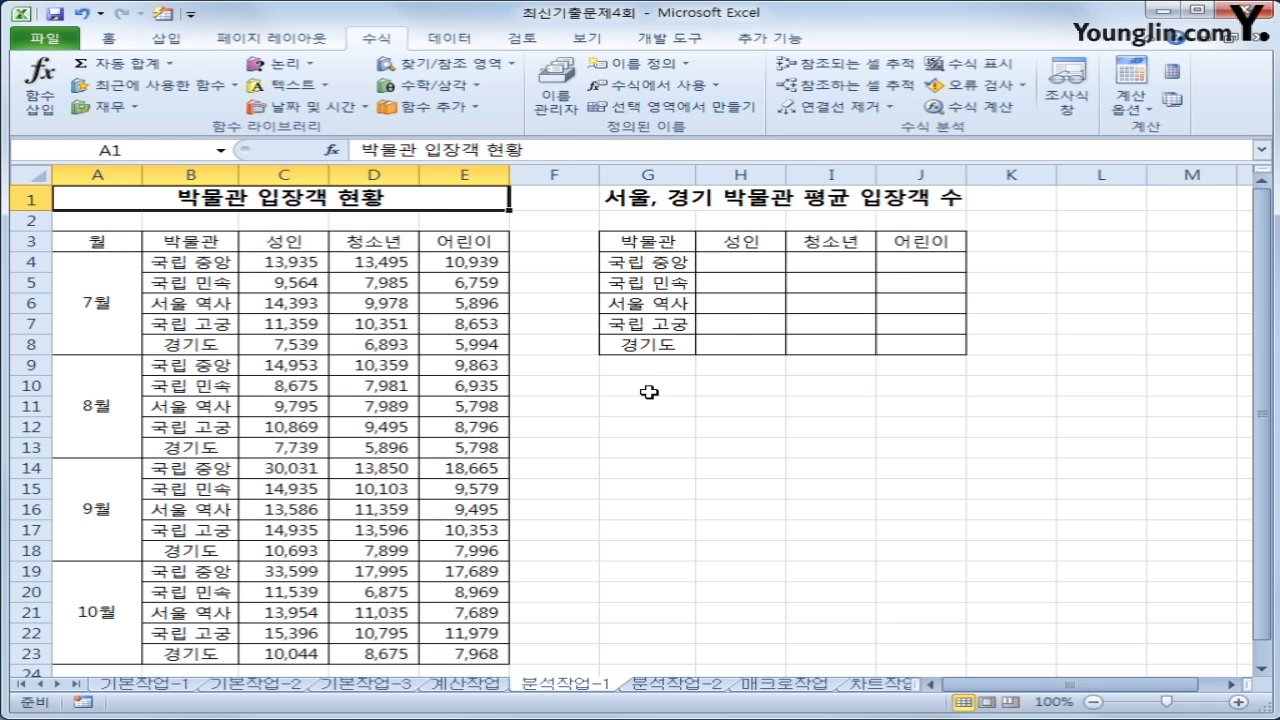
left_click(678, 246)
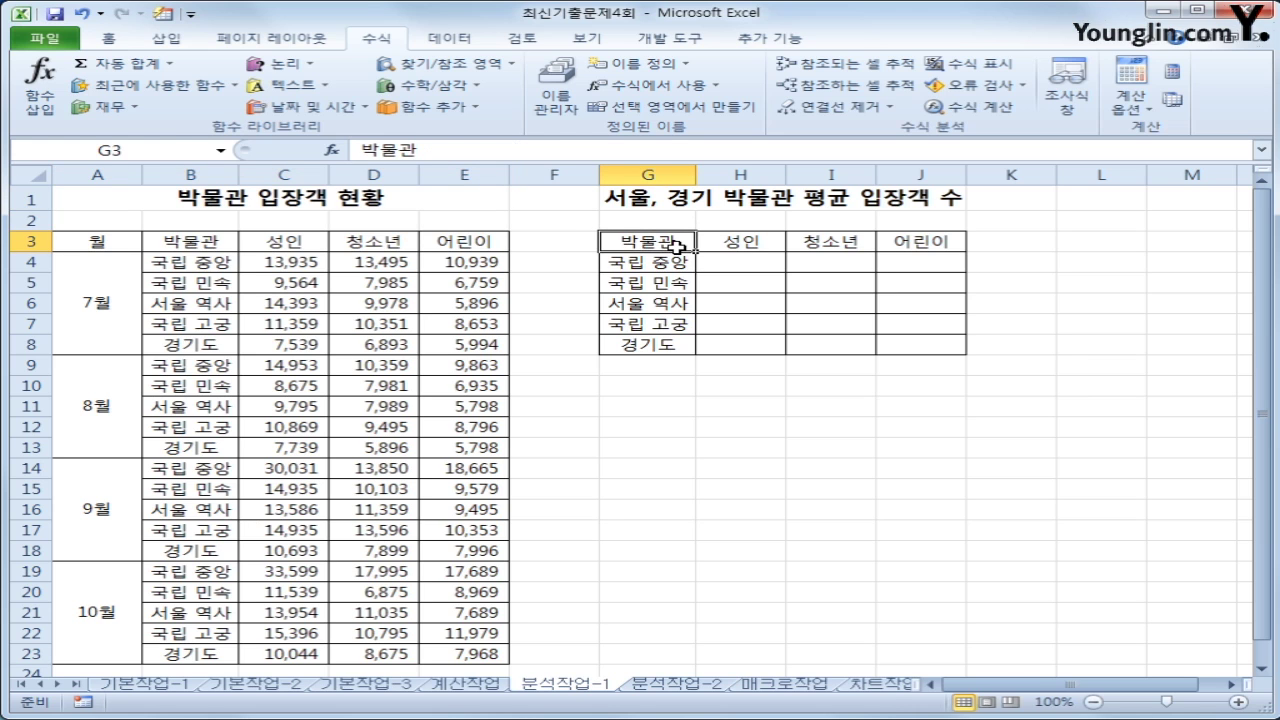
left_click_drag(678, 246, 895, 344)
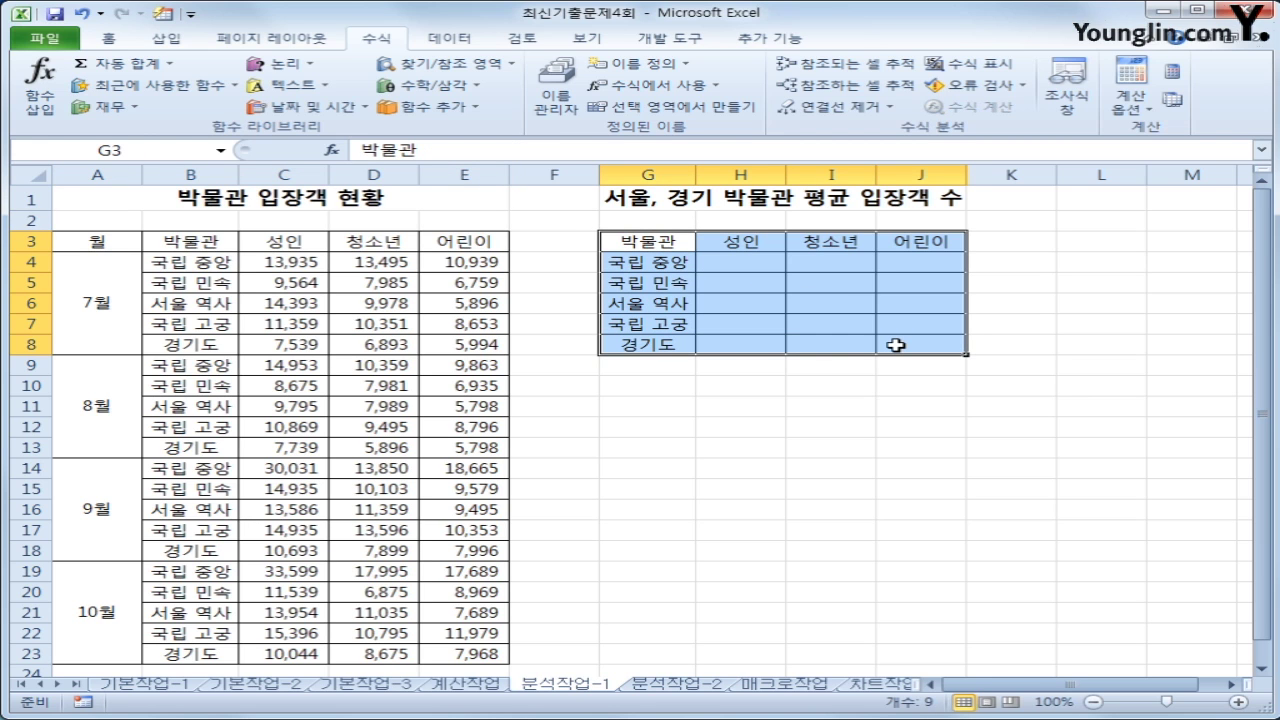
left_click(449, 38)
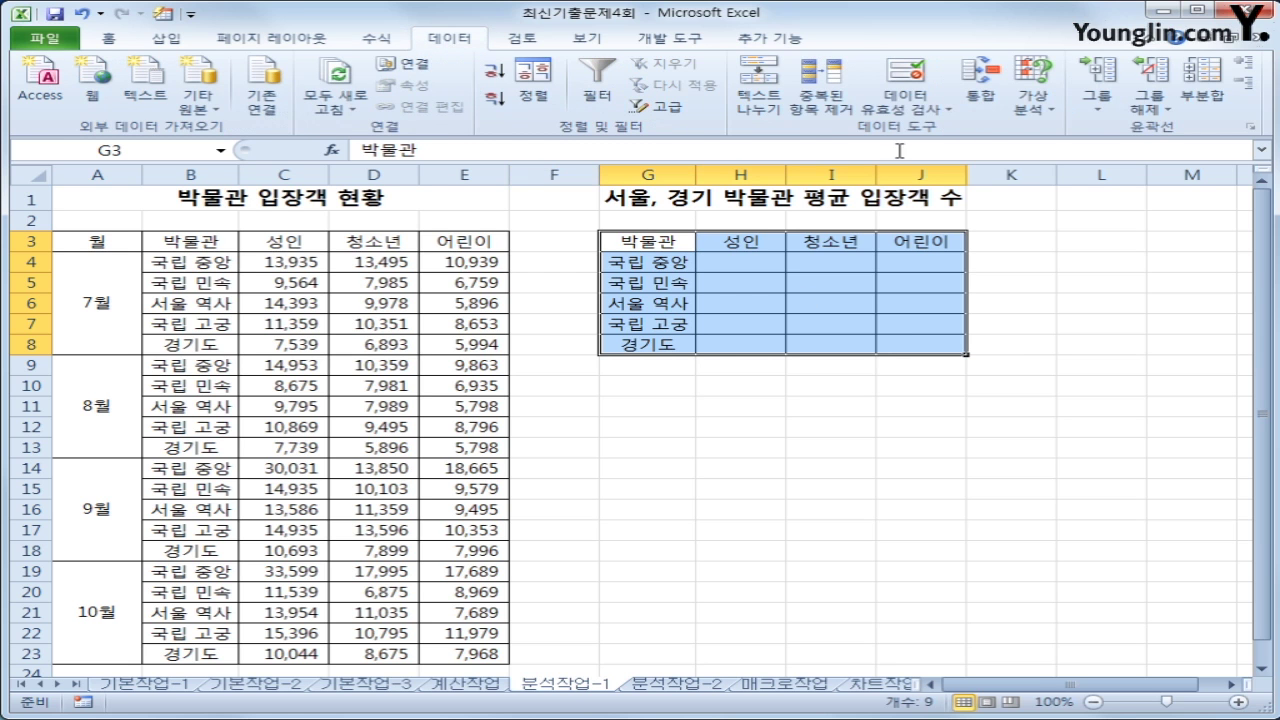
left_click(980, 82)
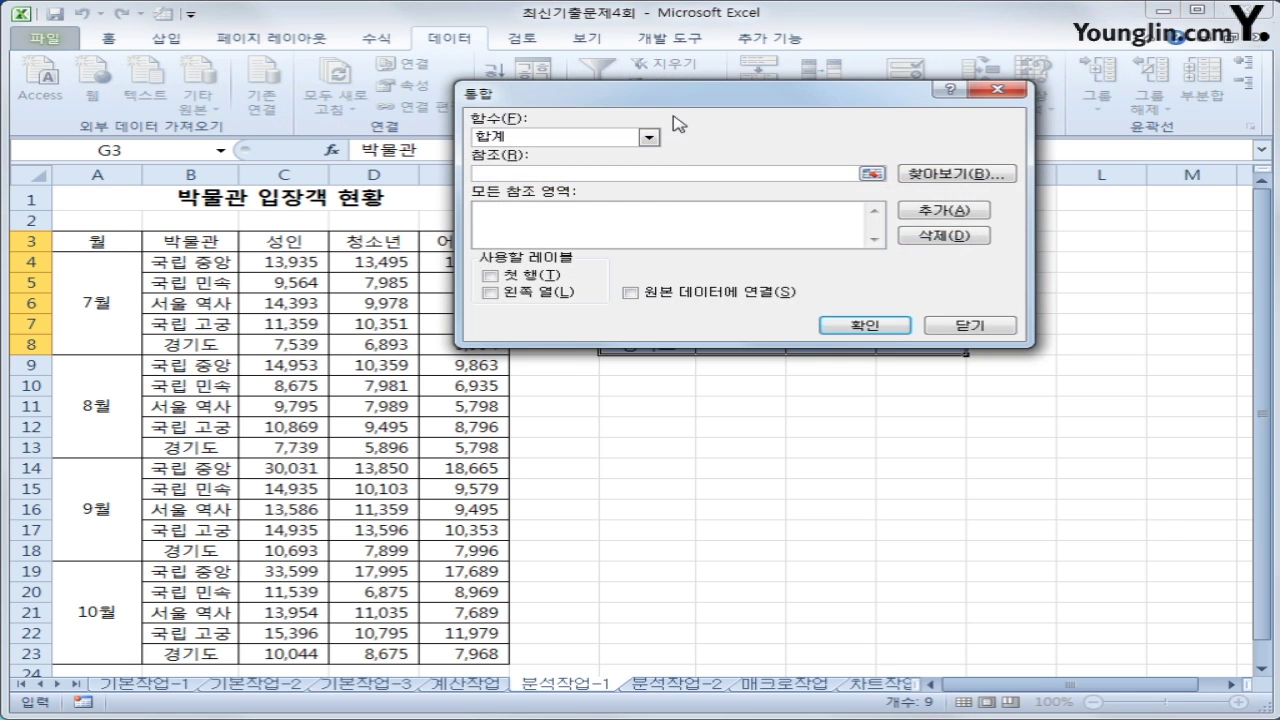
left_click_drag(676, 92, 790, 392)
left_click(766, 440)
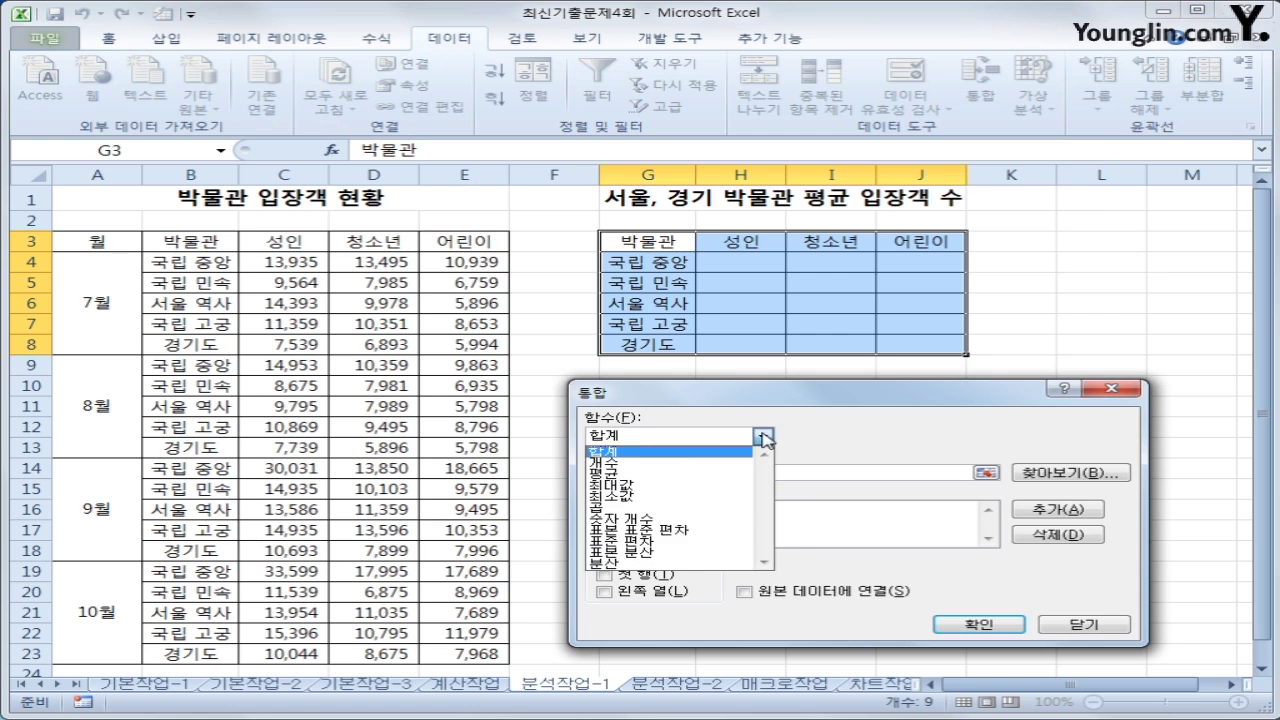
left_click(725, 474)
left_click(725, 476)
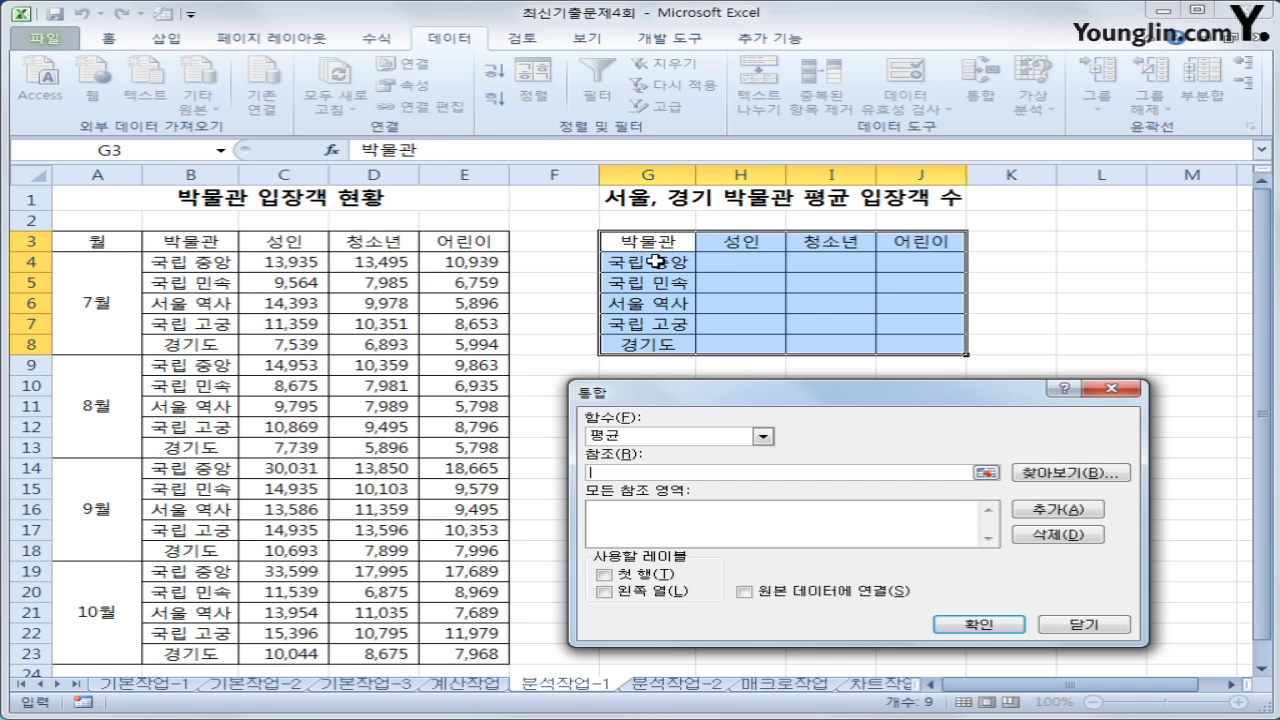
Add B3:E23 as the consolidation reference, use 첫 행 and 왼쪽 열 as labels, and run the consolidation.
left_click(185, 240)
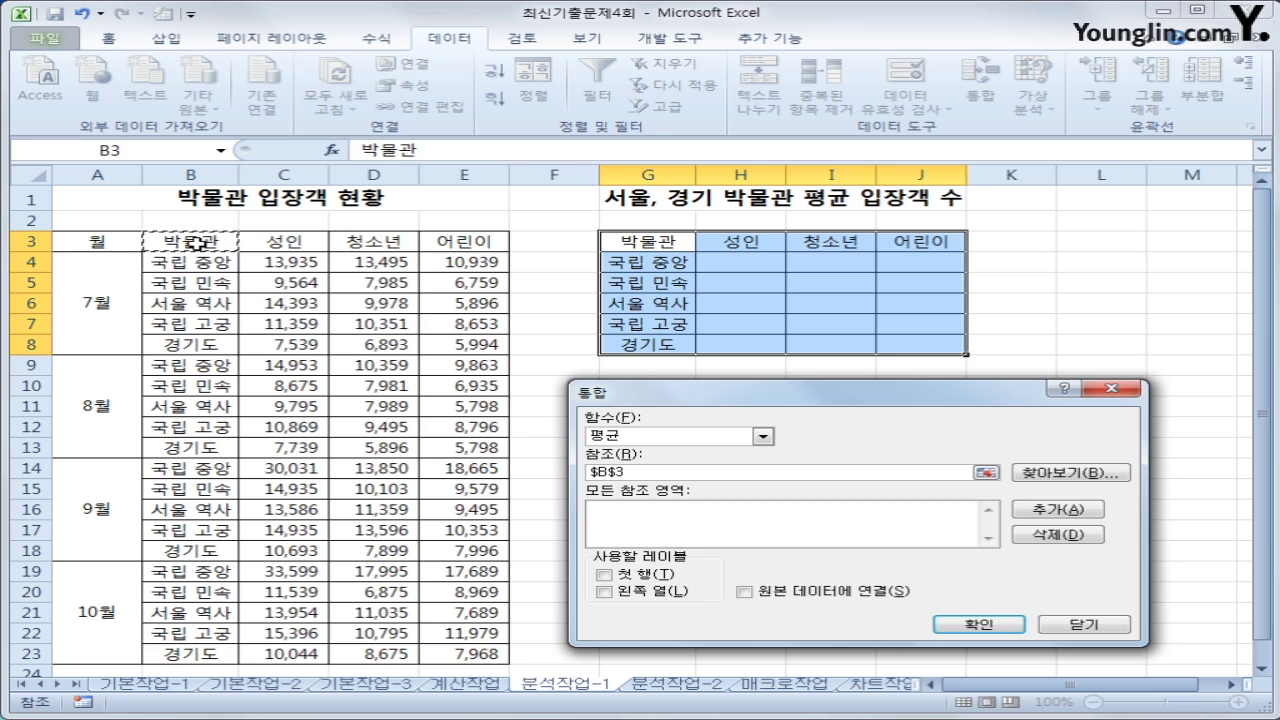
left_click_drag(196, 242, 455, 654)
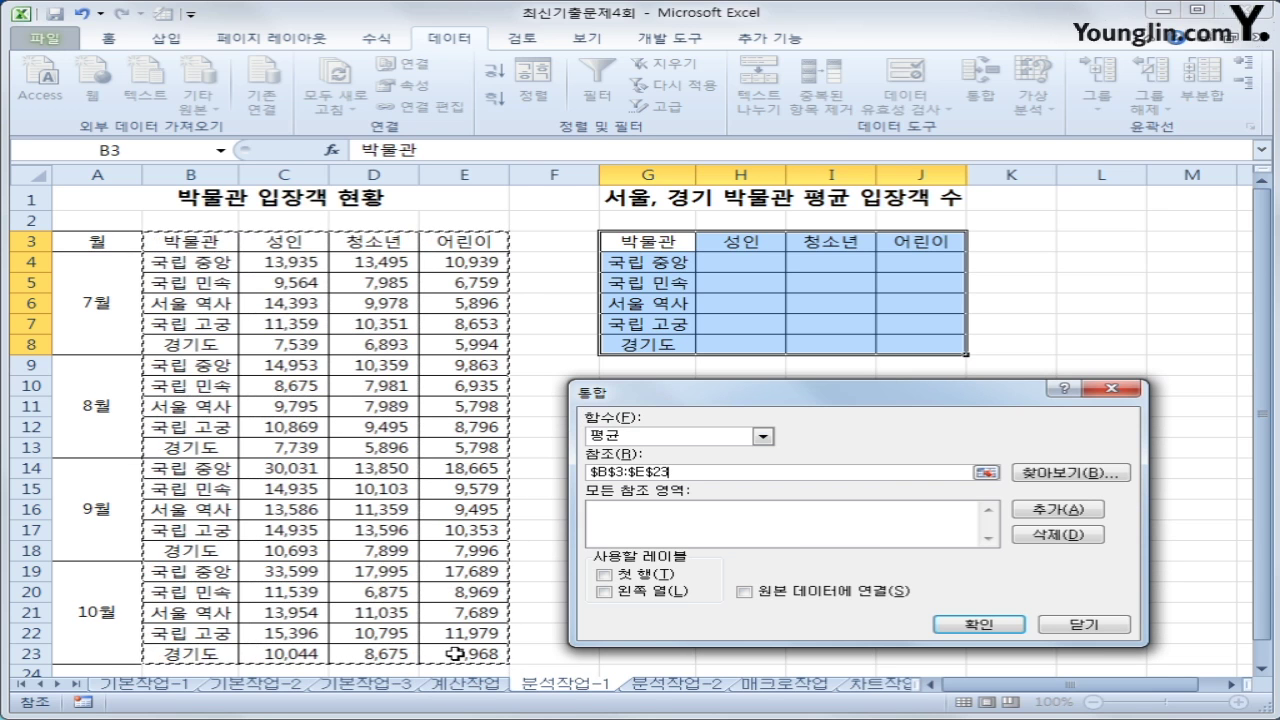
left_click(1064, 510)
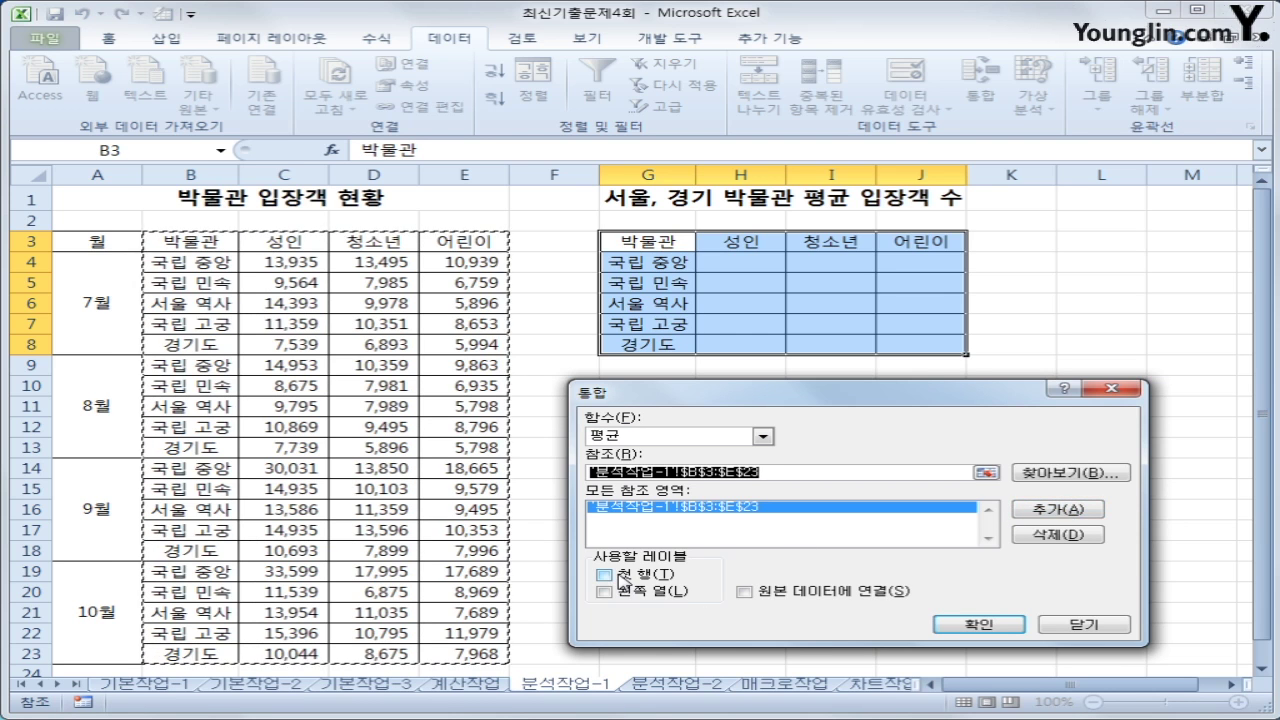
left_click(620, 572)
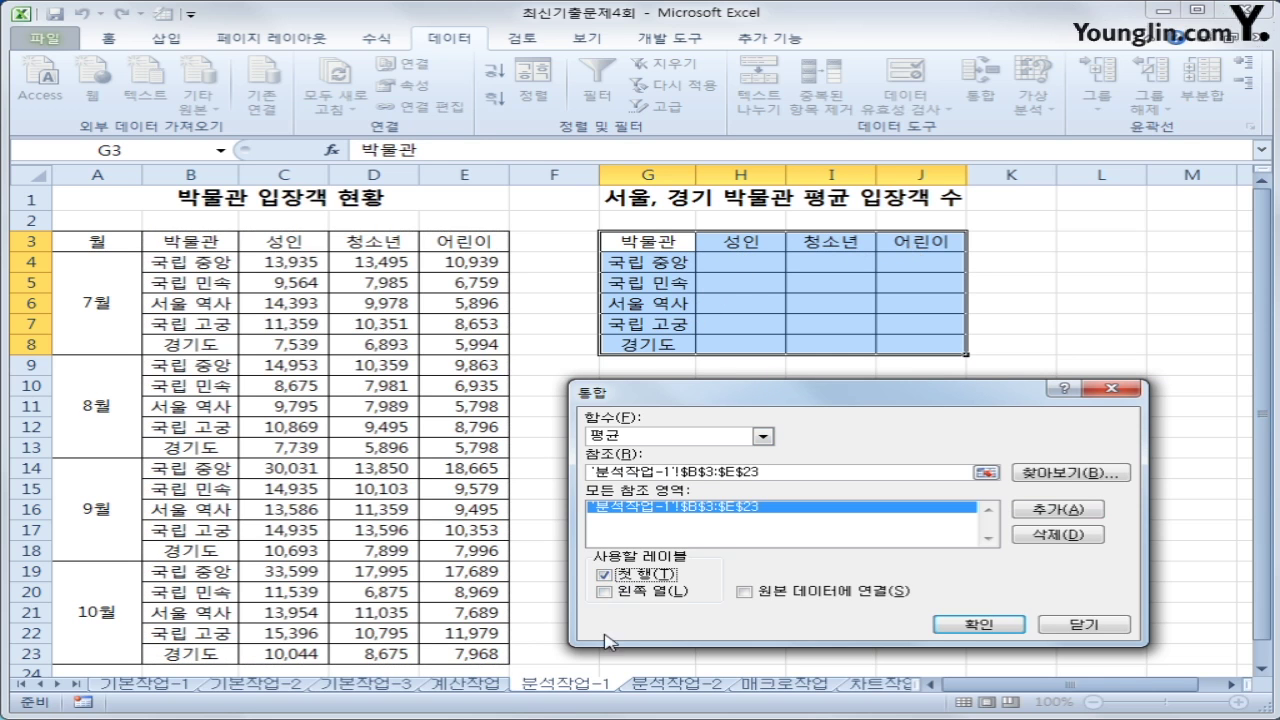
left_click(604, 591)
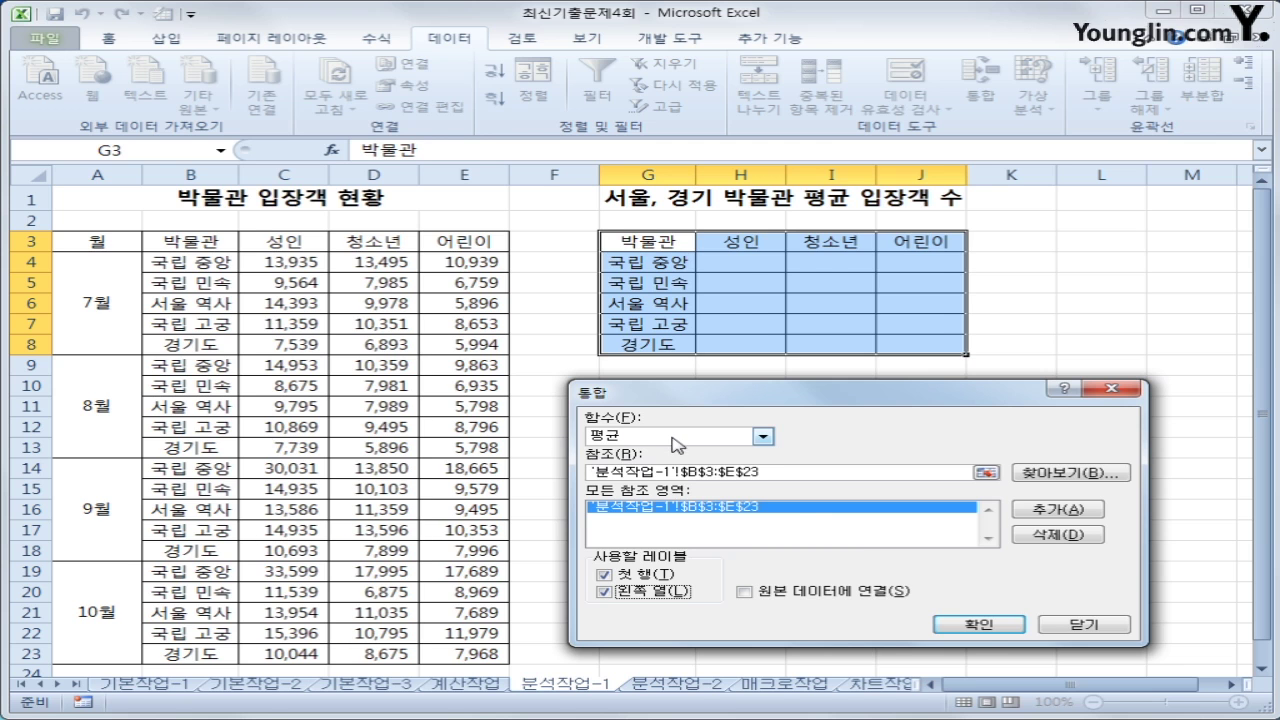
left_click(980, 625)
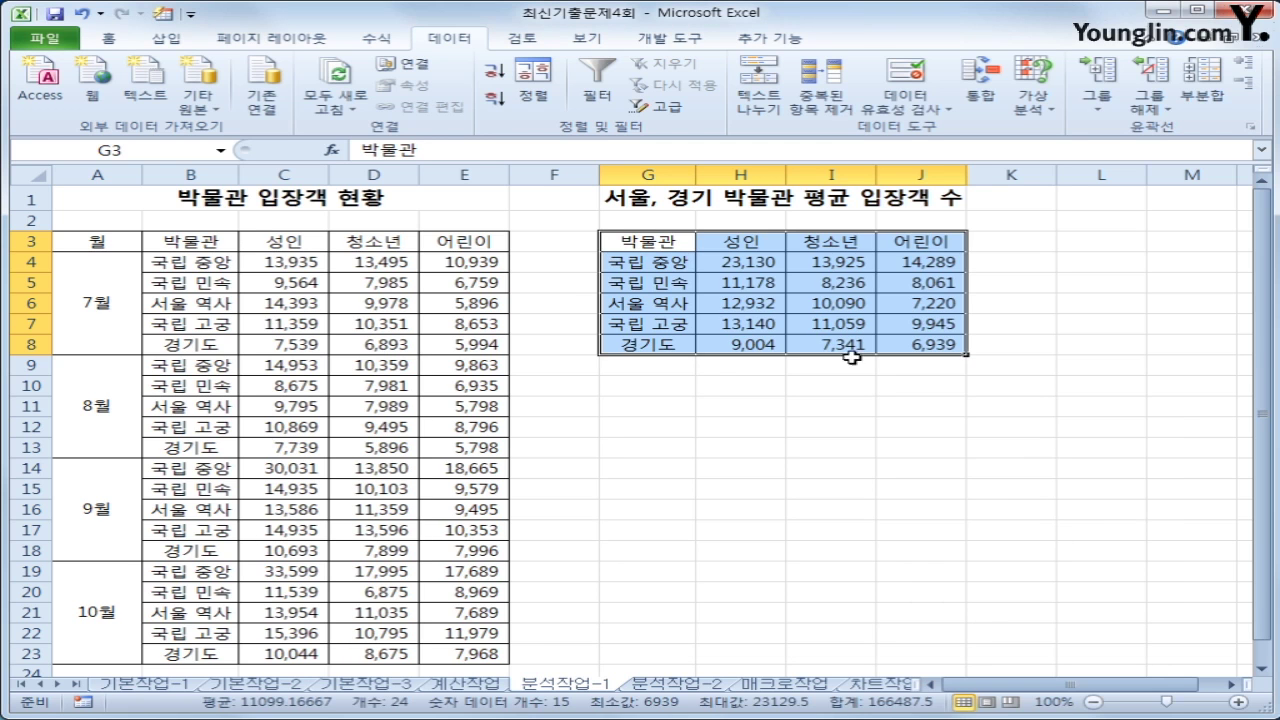
left_click(946, 344)
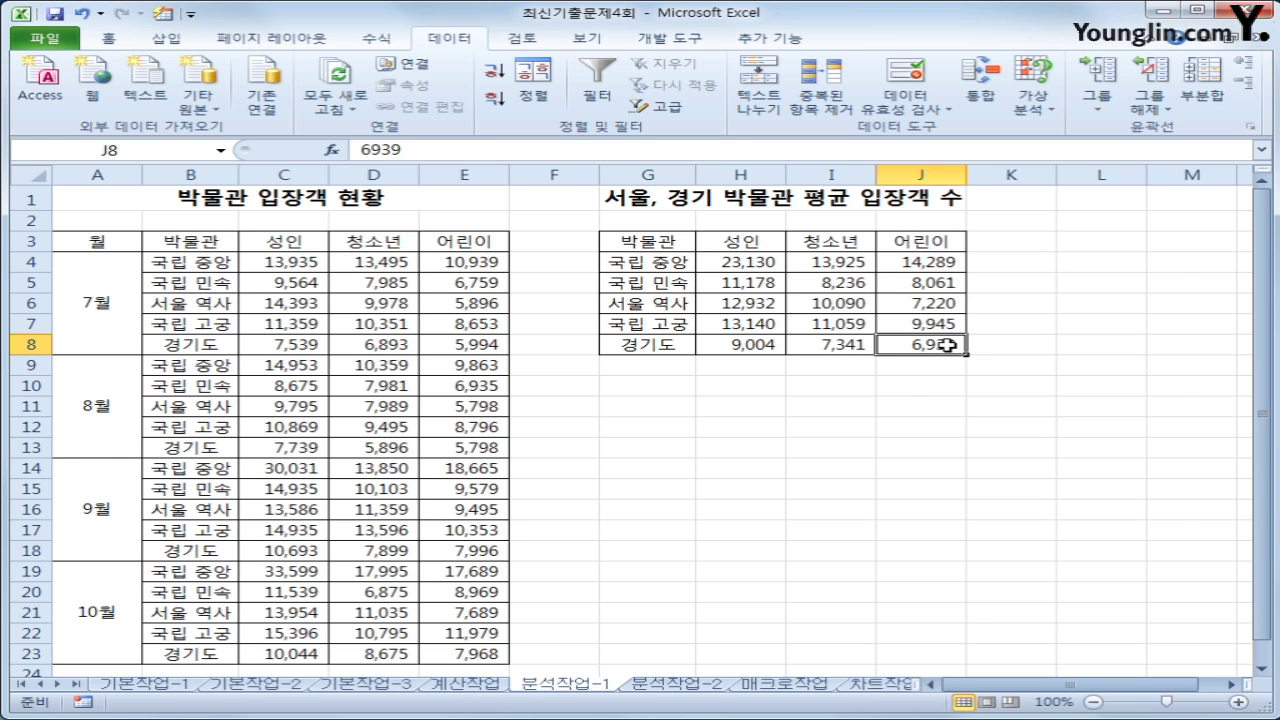
On the 분석작업-2 sheet, give cell B6 the name 판매가.
left_click(675, 684)
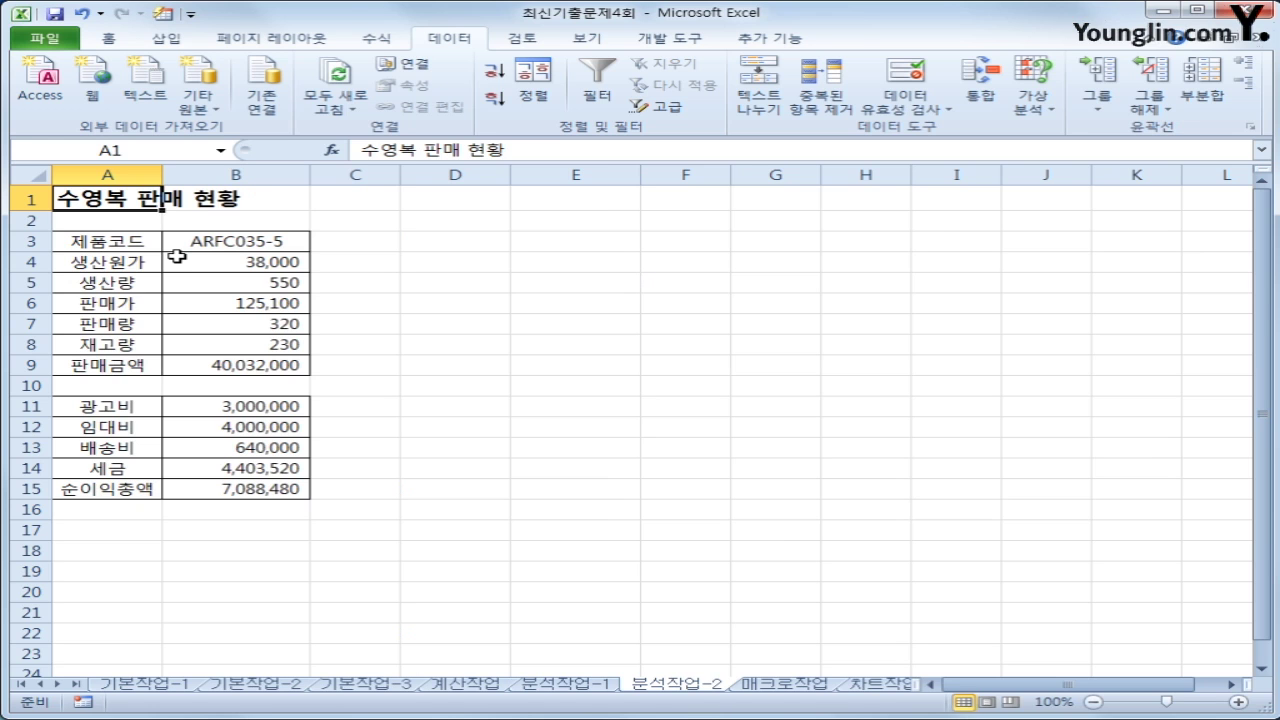
left_click(268, 305)
left_click(159, 151)
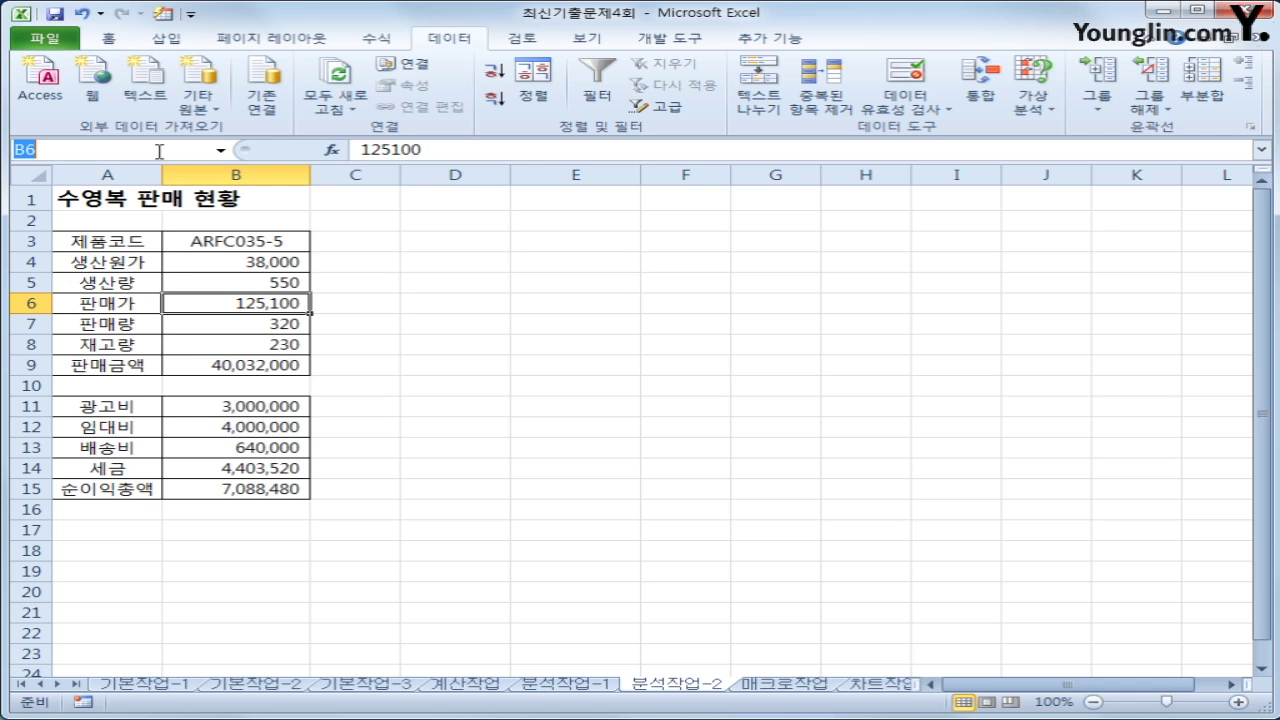
type("판매가")
key("Return")
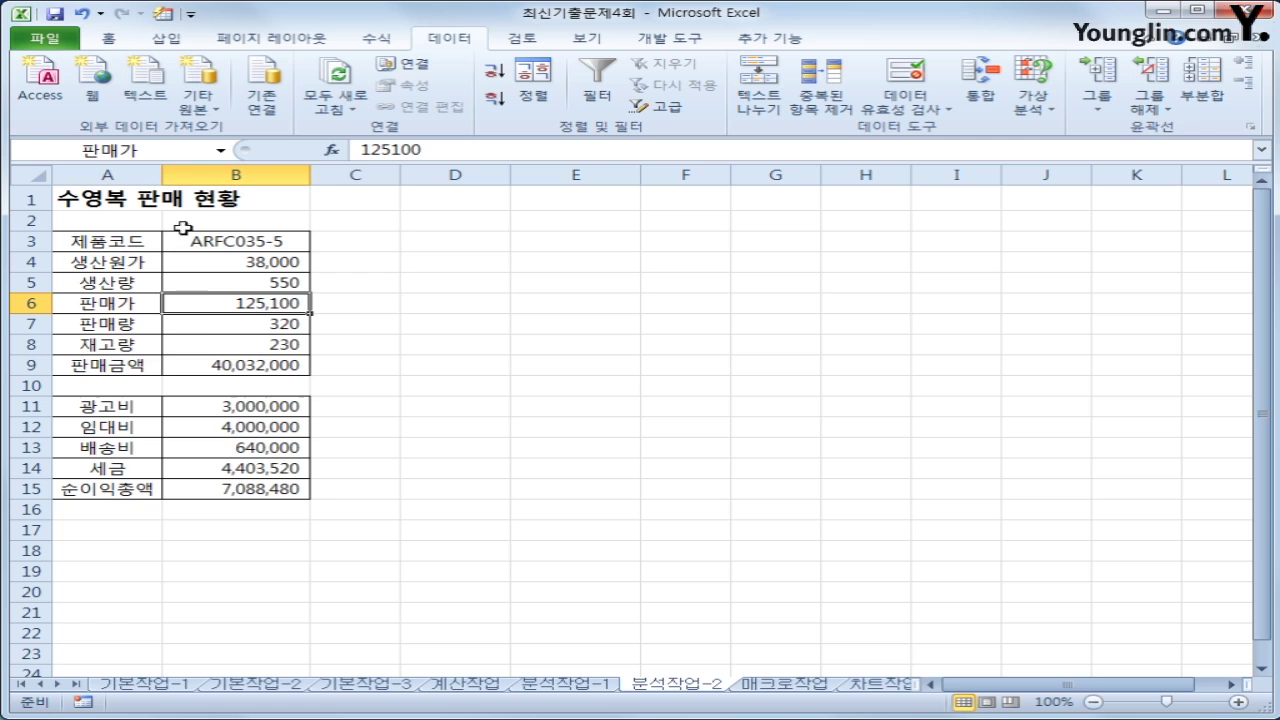
Give cell B7 the name 판매량.
left_click(220, 322)
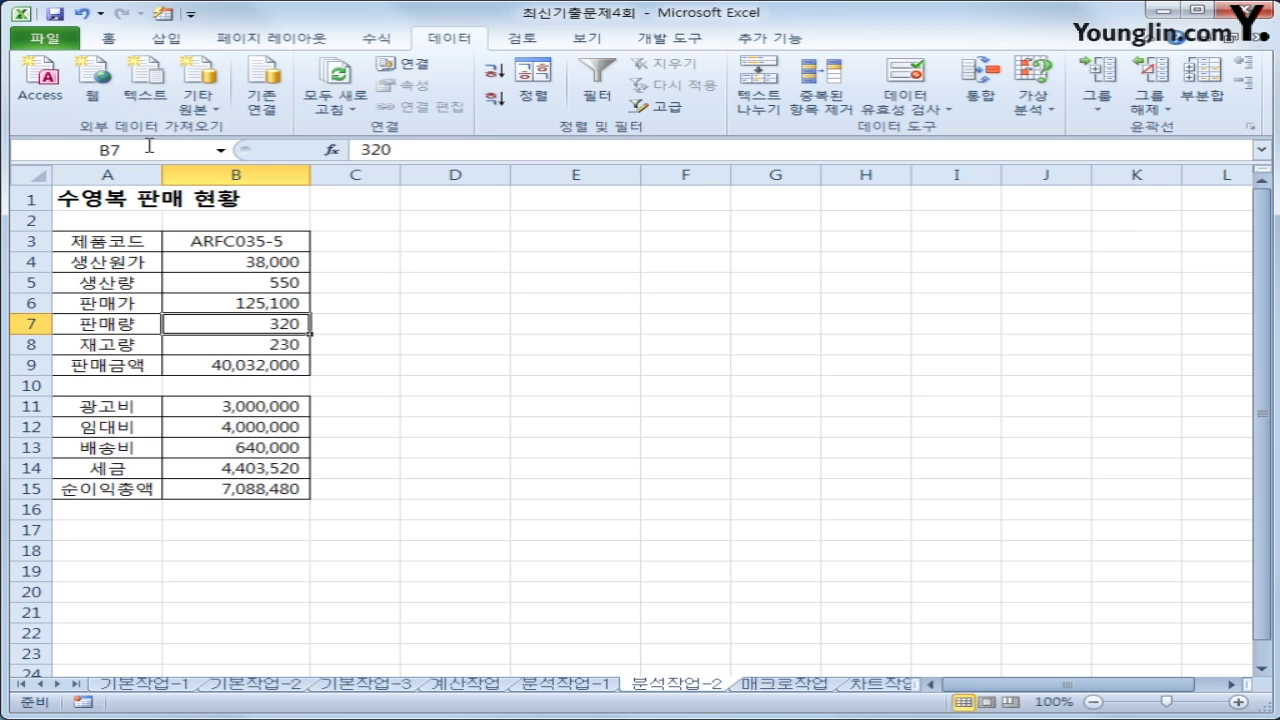
left_click(149, 146)
type("판매량")
key("Return")
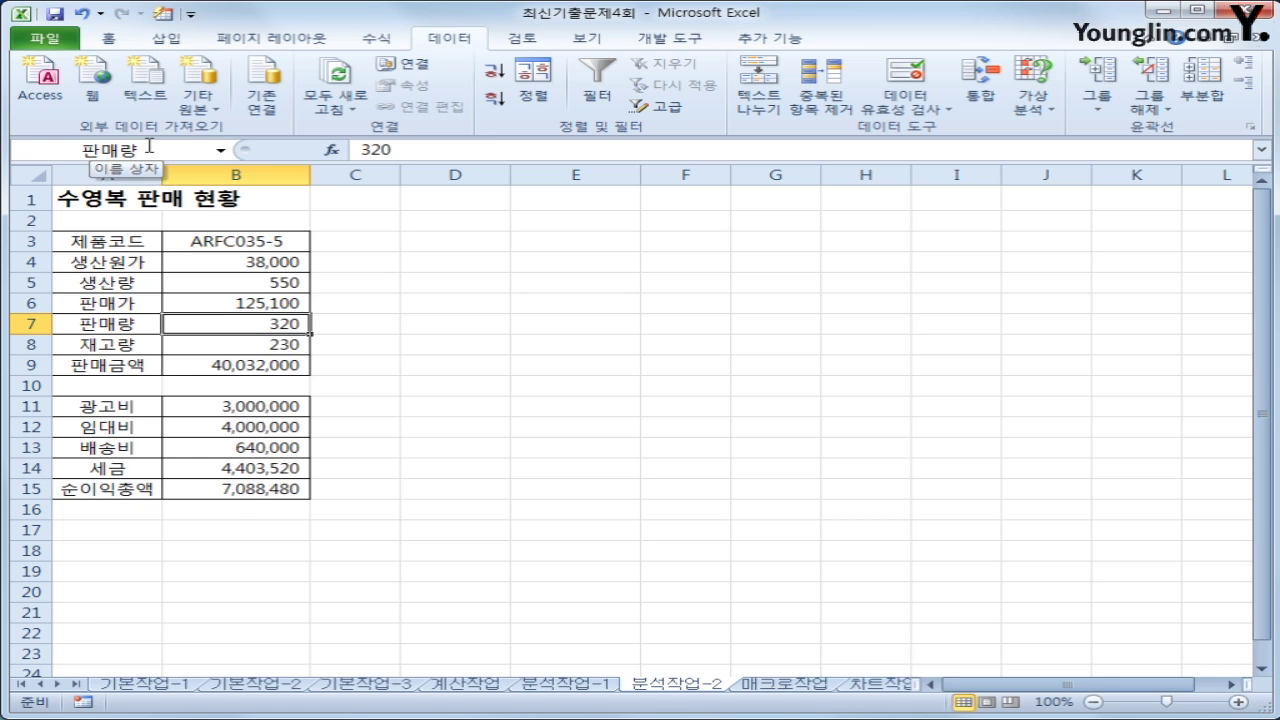
Give the net profit total cell B15 the name 순이익총액.
left_click(242, 494)
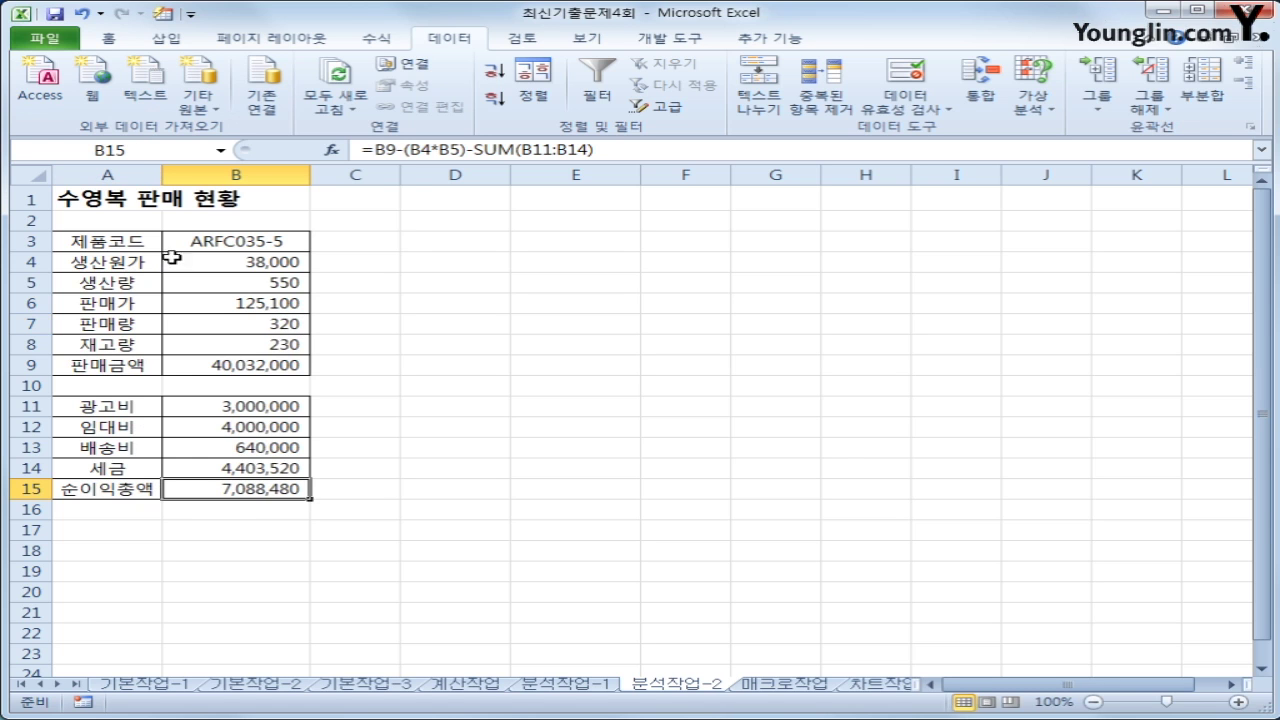
left_click(143, 150)
type("순이익총액")
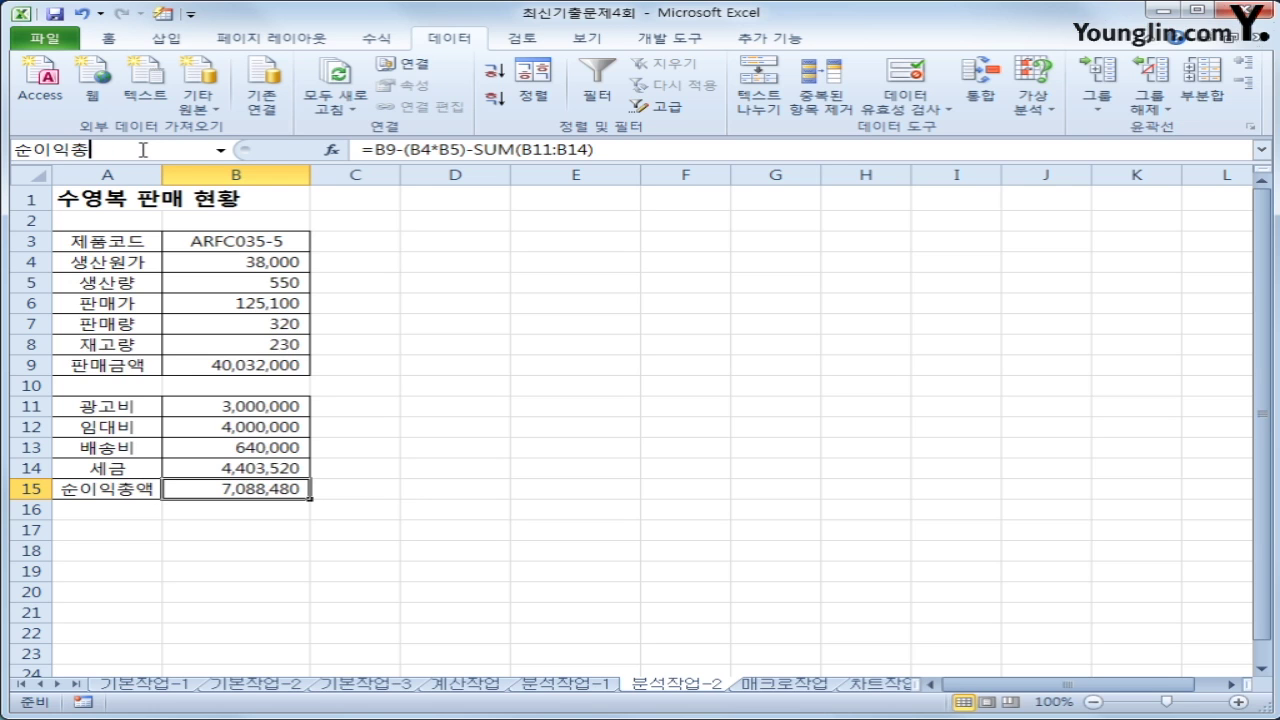
key("Return")
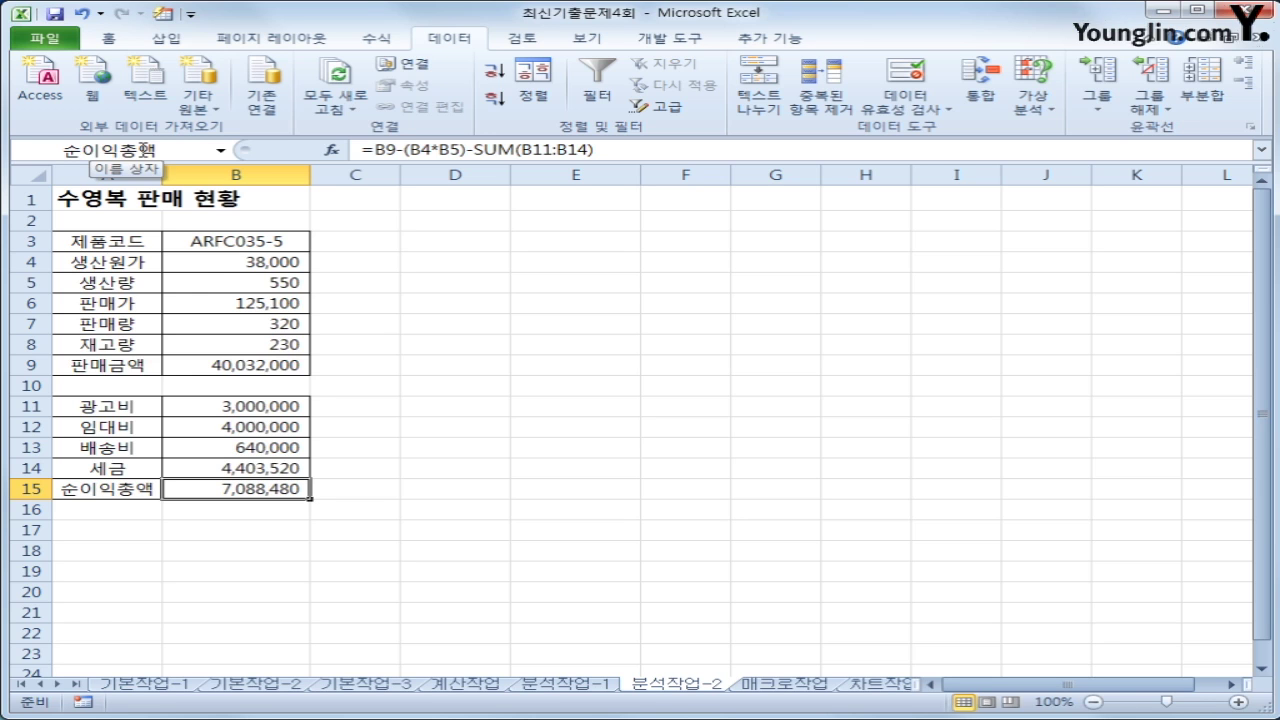
key("Return")
Add a scenario named 판매가판매량증가 with B6:B7 as its changing cells.
left_click_drag(231, 287, 234, 299)
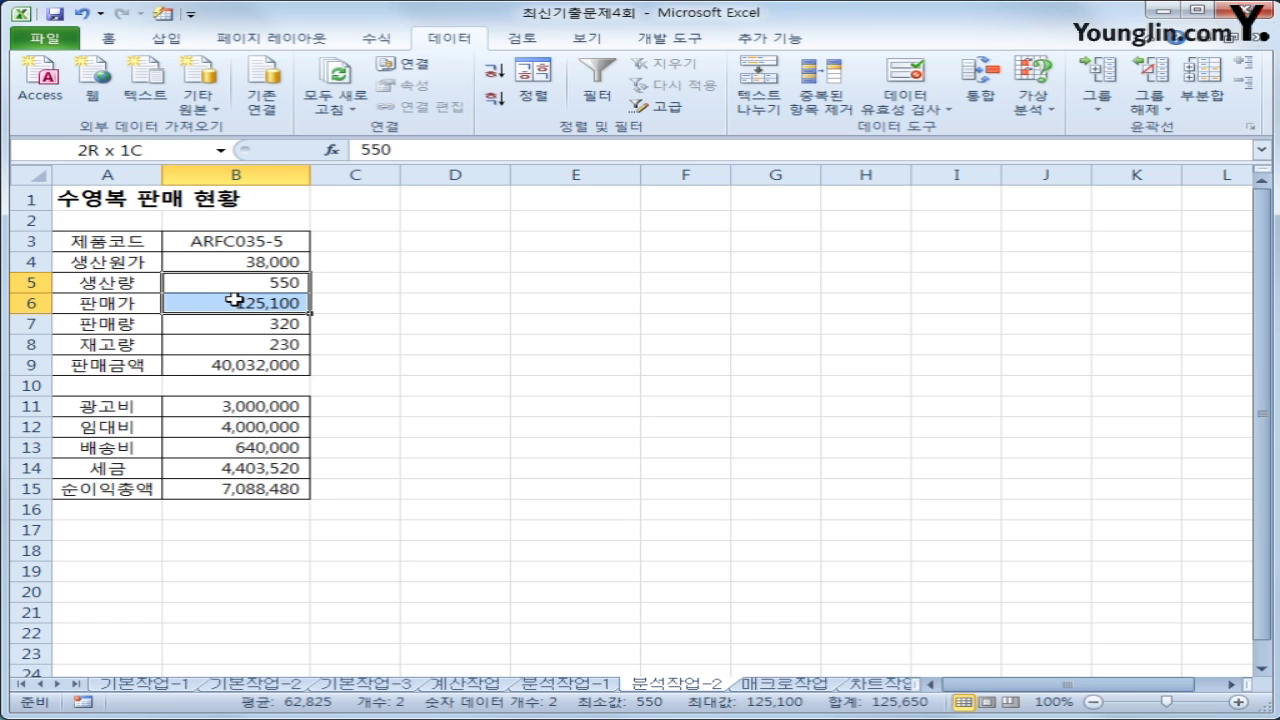
left_click_drag(234, 299, 242, 322)
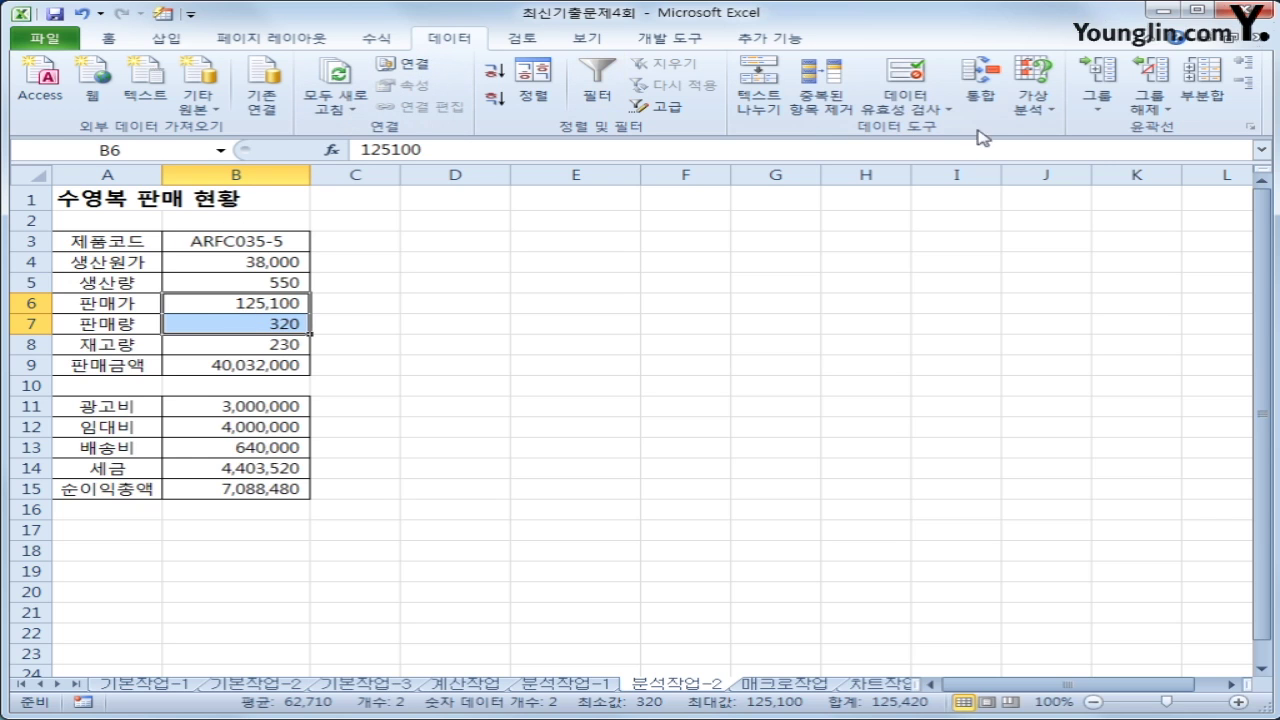
left_click(1024, 115)
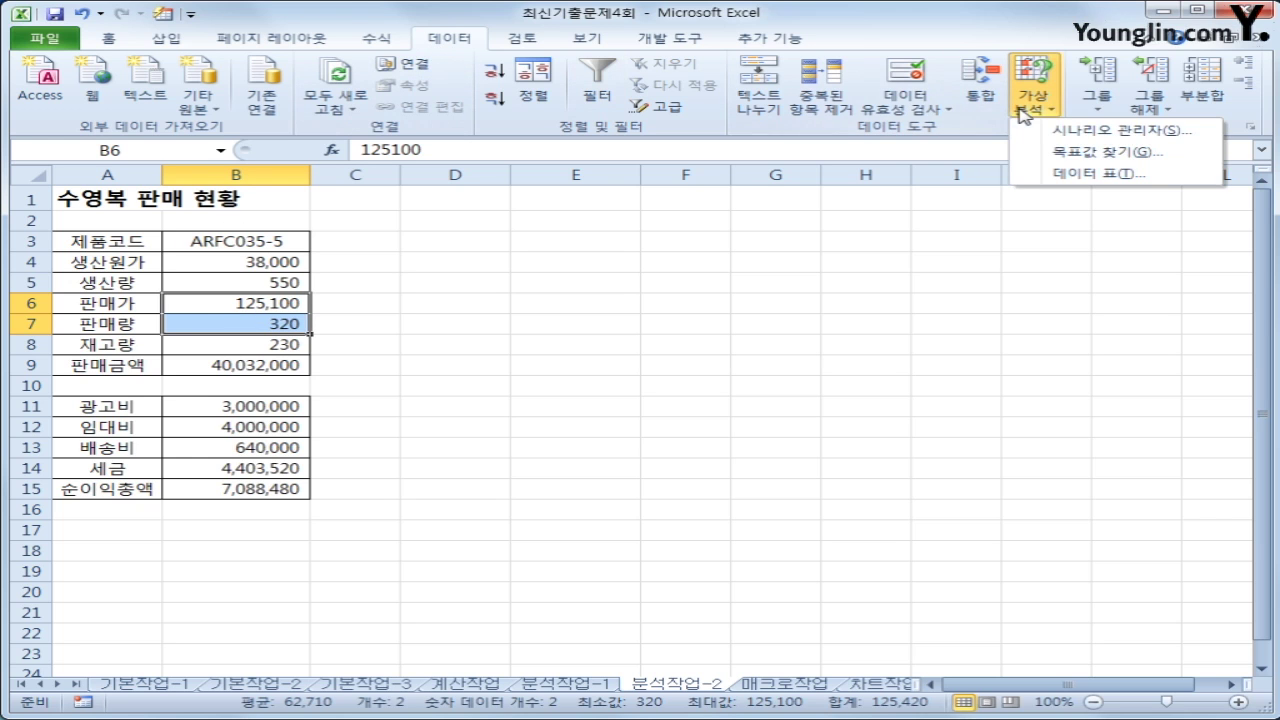
left_click(1075, 131)
left_click_drag(729, 370, 638, 165)
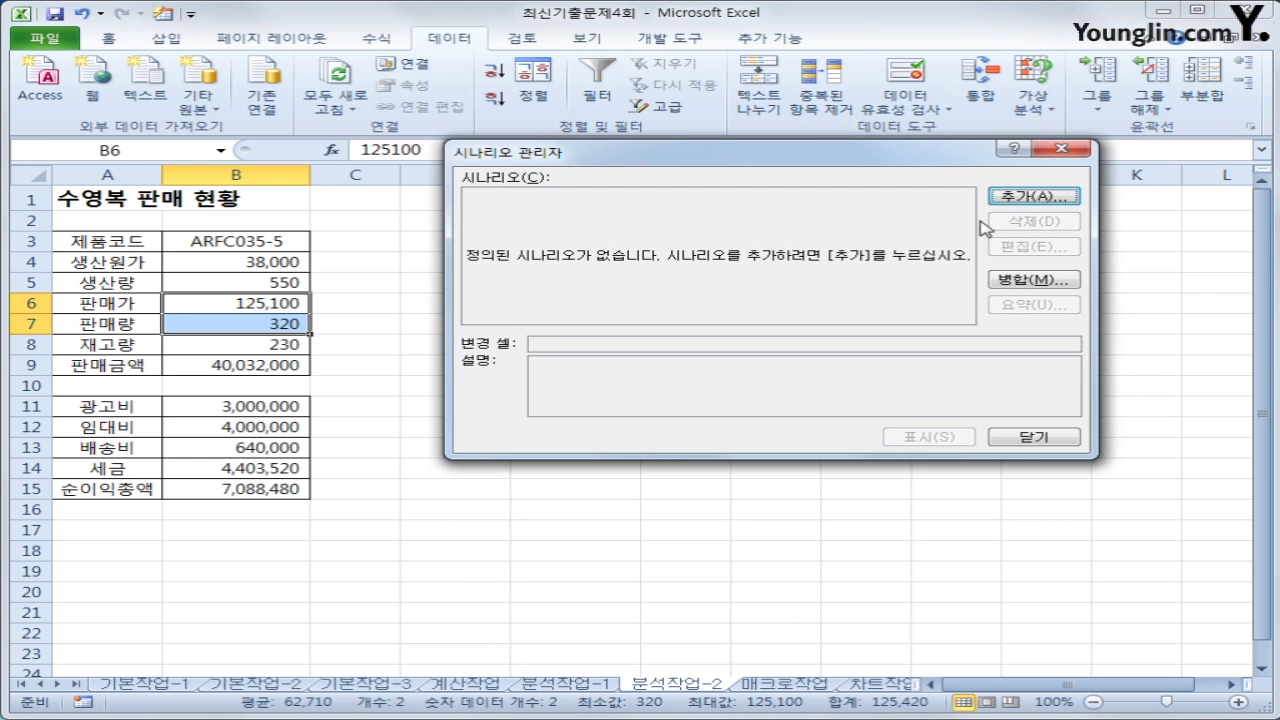
left_click(1033, 196)
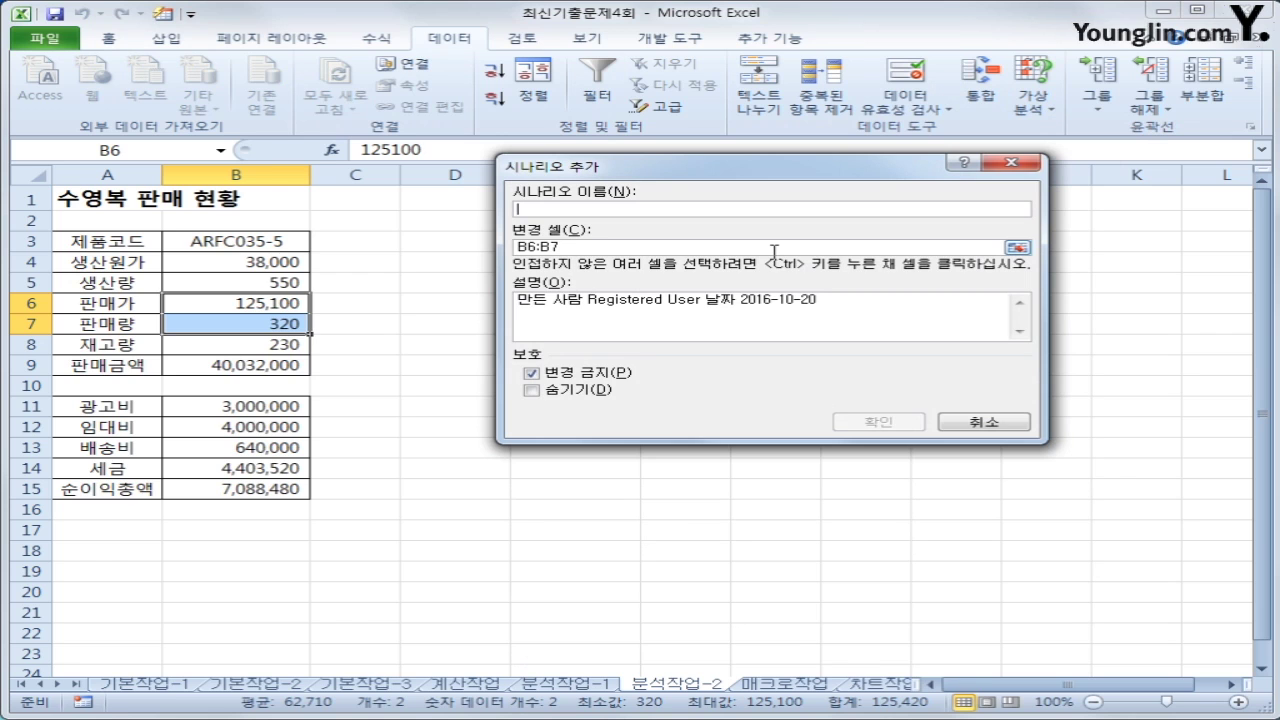
type("판매가")
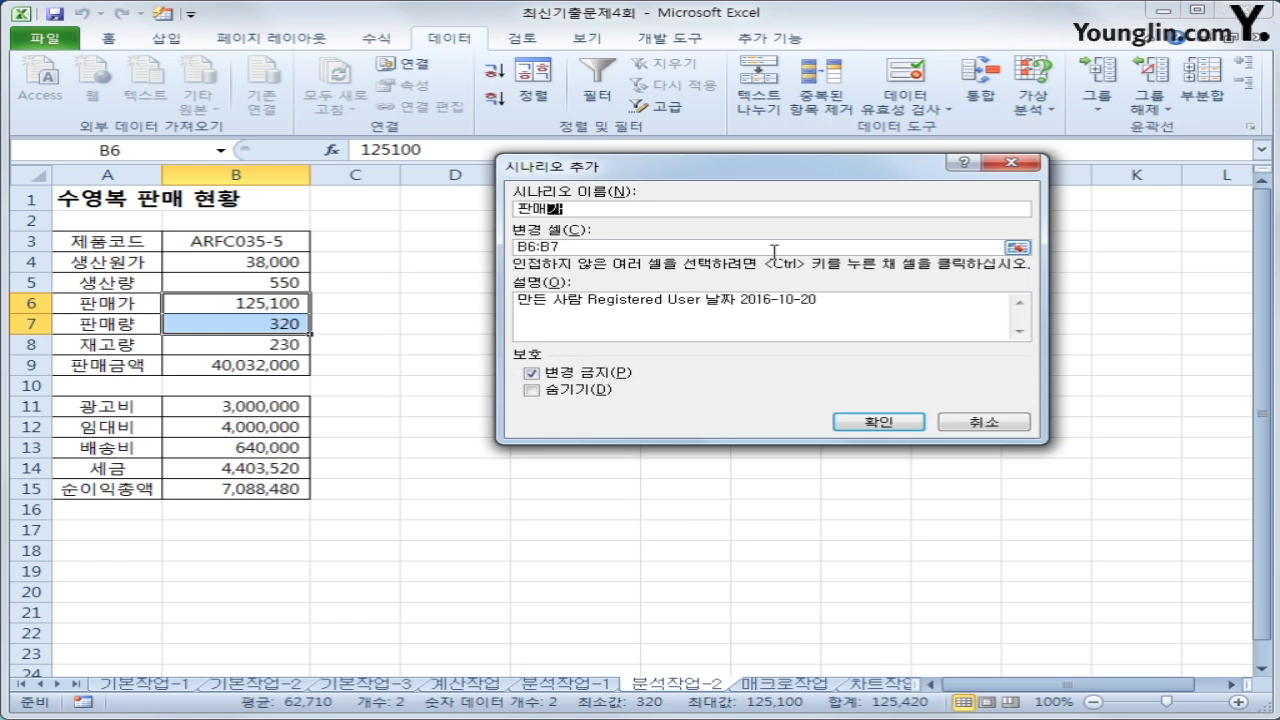
type("판매량증가")
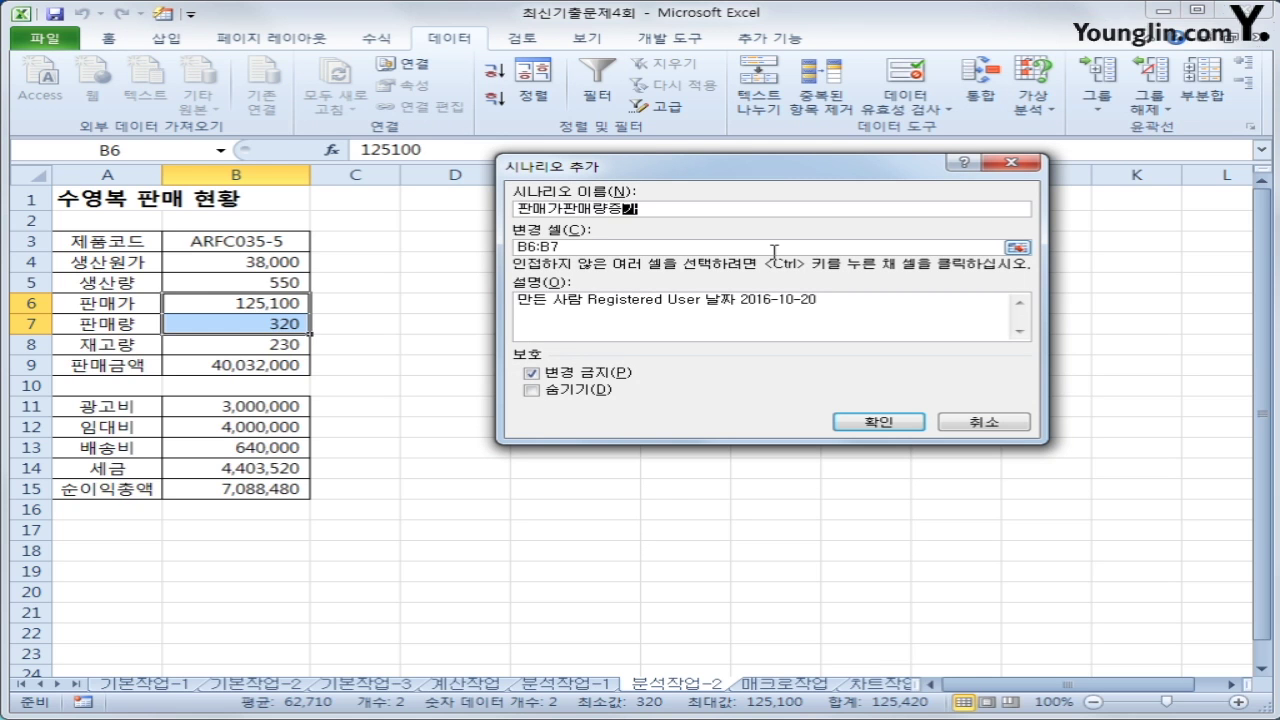
key("Tab")
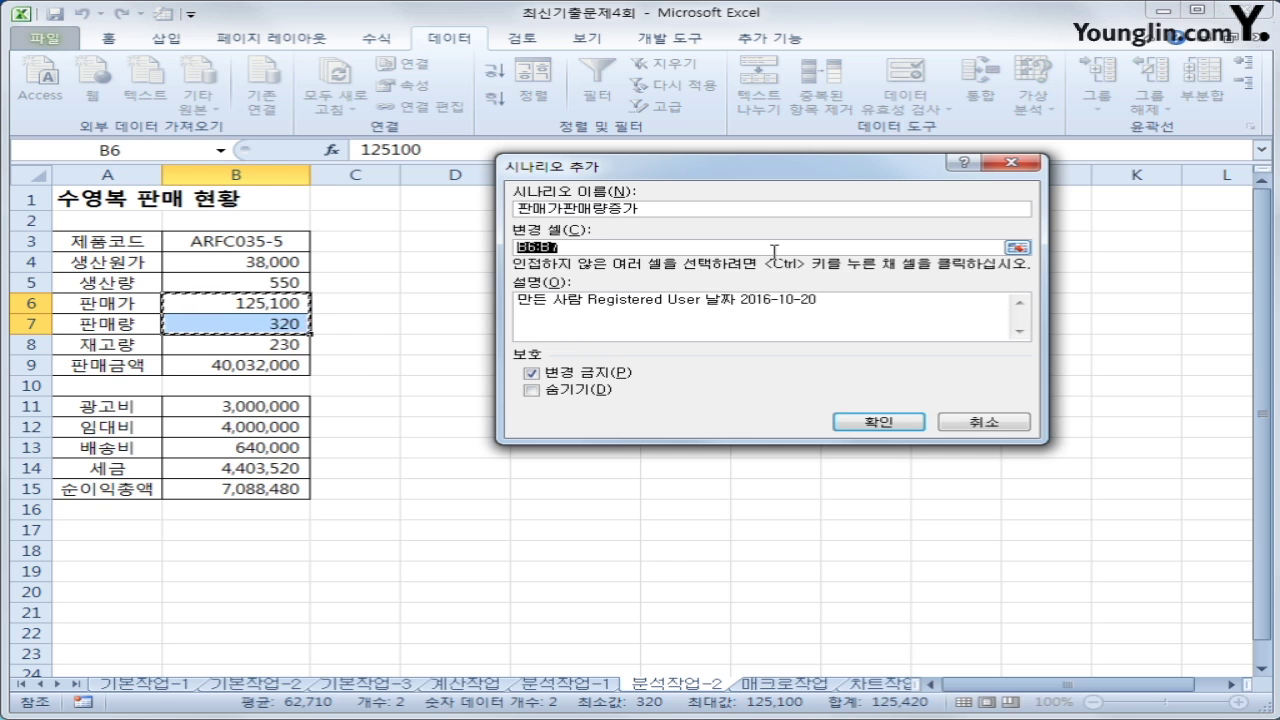
left_click(860, 422)
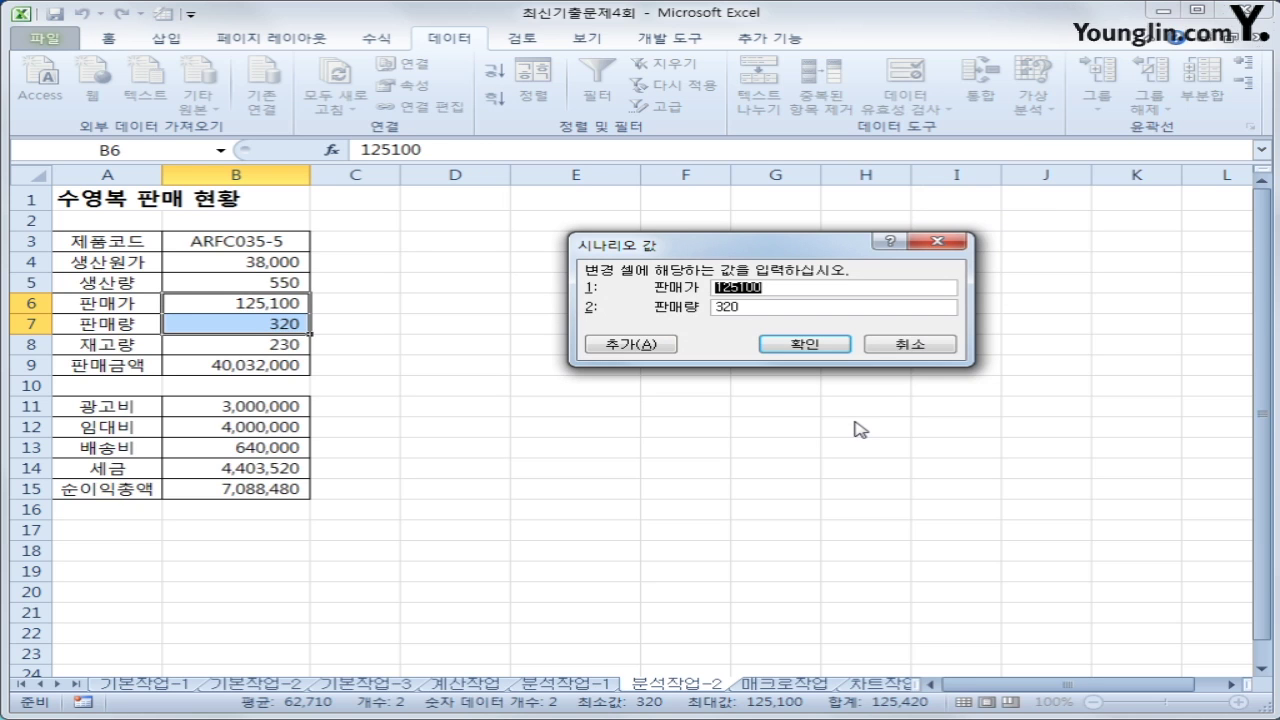
Set the scenario values to 130000 for 판매가 and 450 for 판매량, and continue to adding another scenario.
type("130000")
key("Tab")
type("450")
left_click(645, 343)
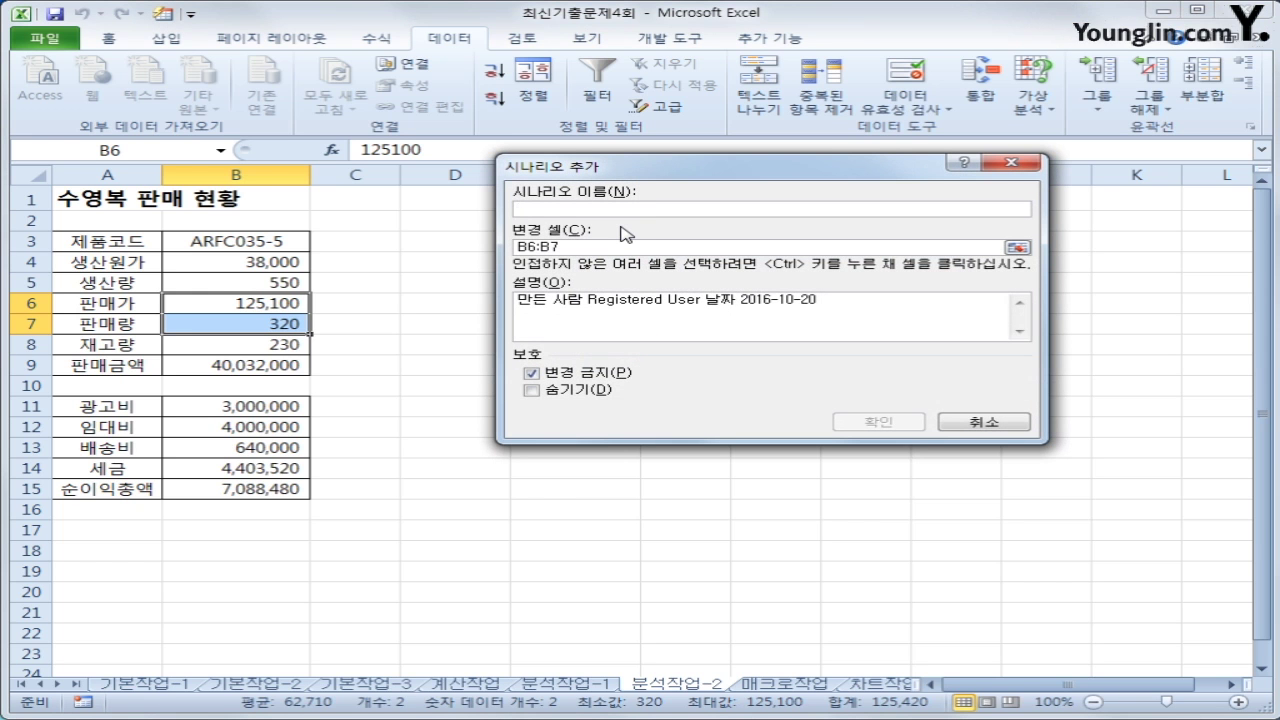
Name the second scenario 판매가판매량감소, keeping B6:B7 as its changing cells.
type("ㅂ판매량")
key("BackSpace")
key("BackSpace")
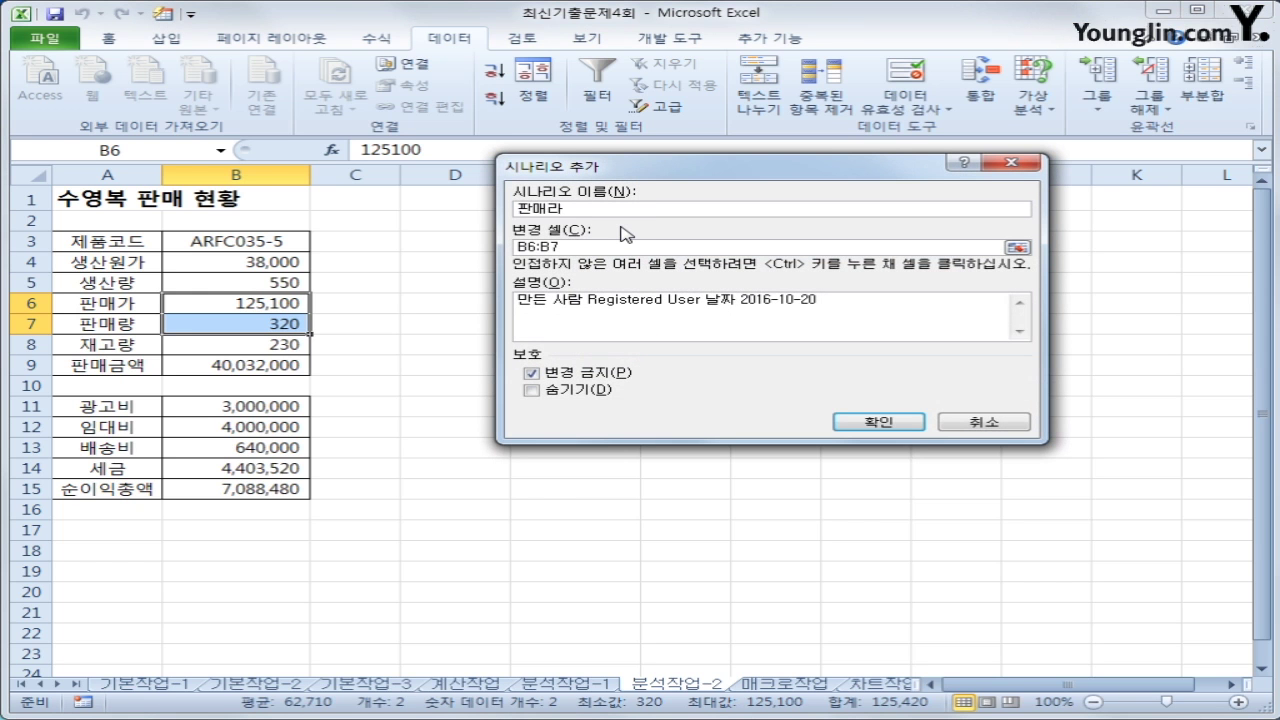
type("매가판매량감소")
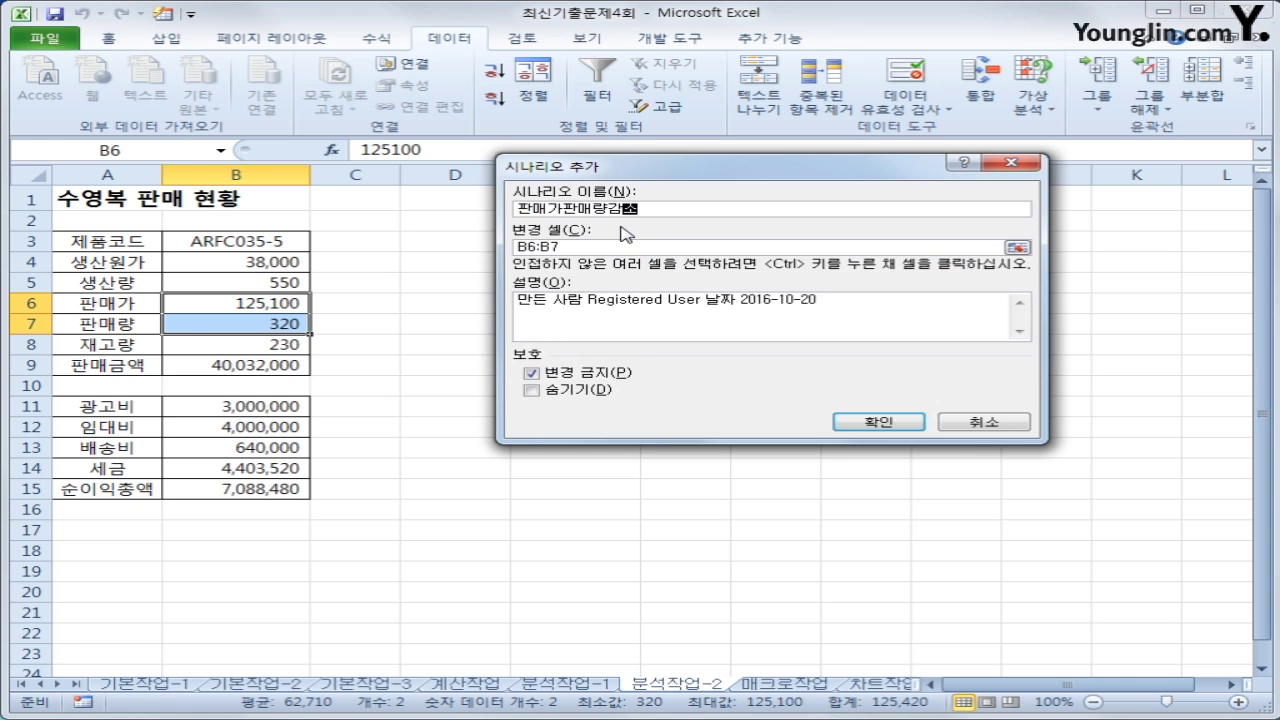
key("Tab")
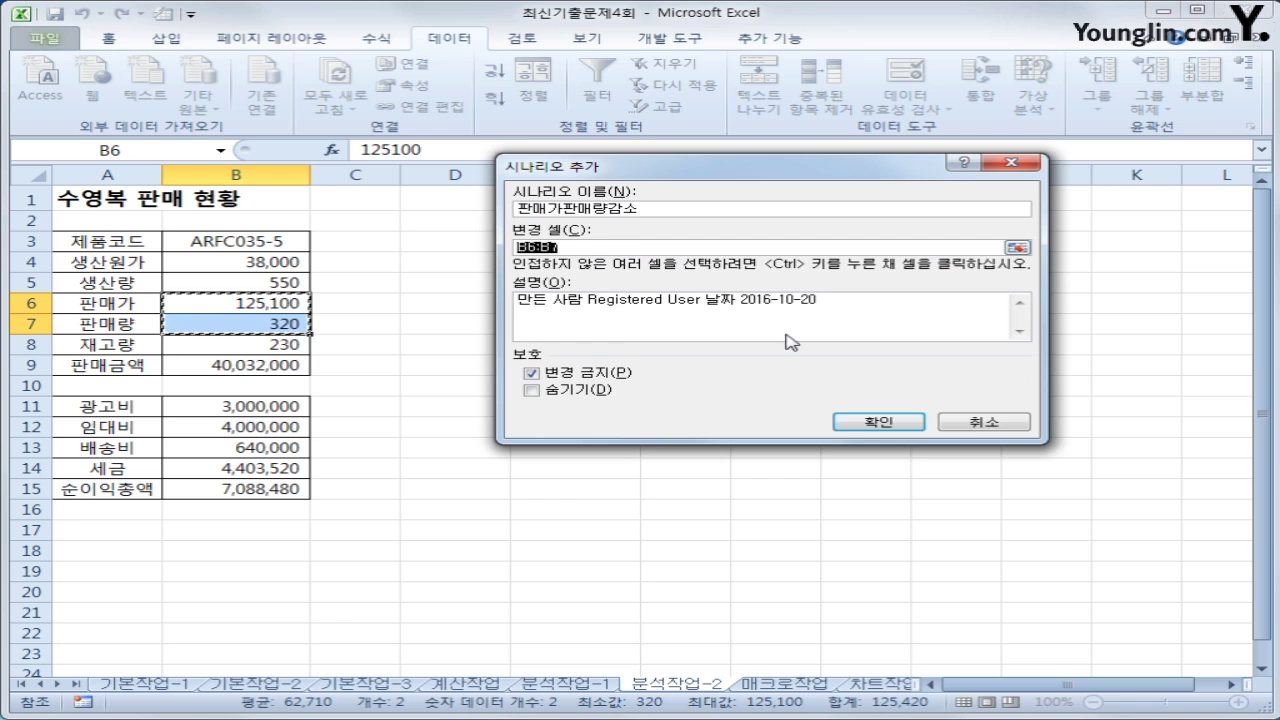
left_click(861, 429)
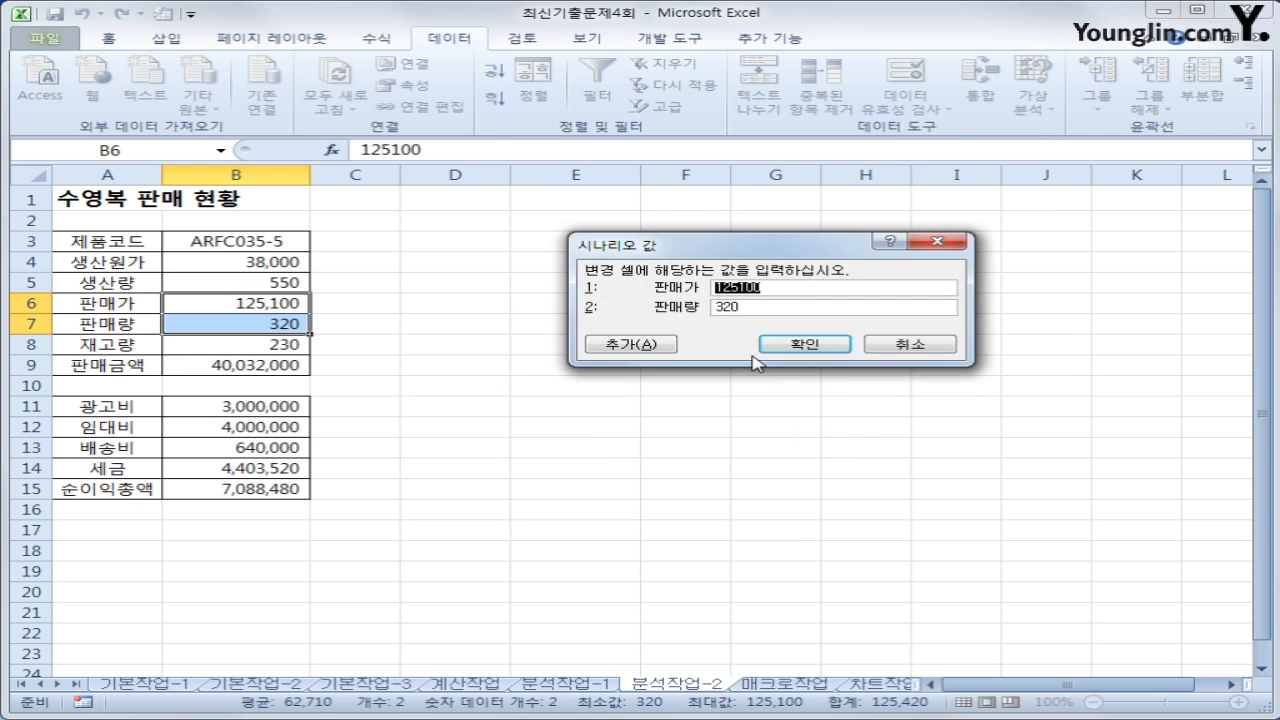
Set the scenario values to 판매가 120000 and 판매량 250, and create a 시나리오 요약 report with result cell B15.
type("120000")
key("Tab")
type("250")
left_click(806, 346)
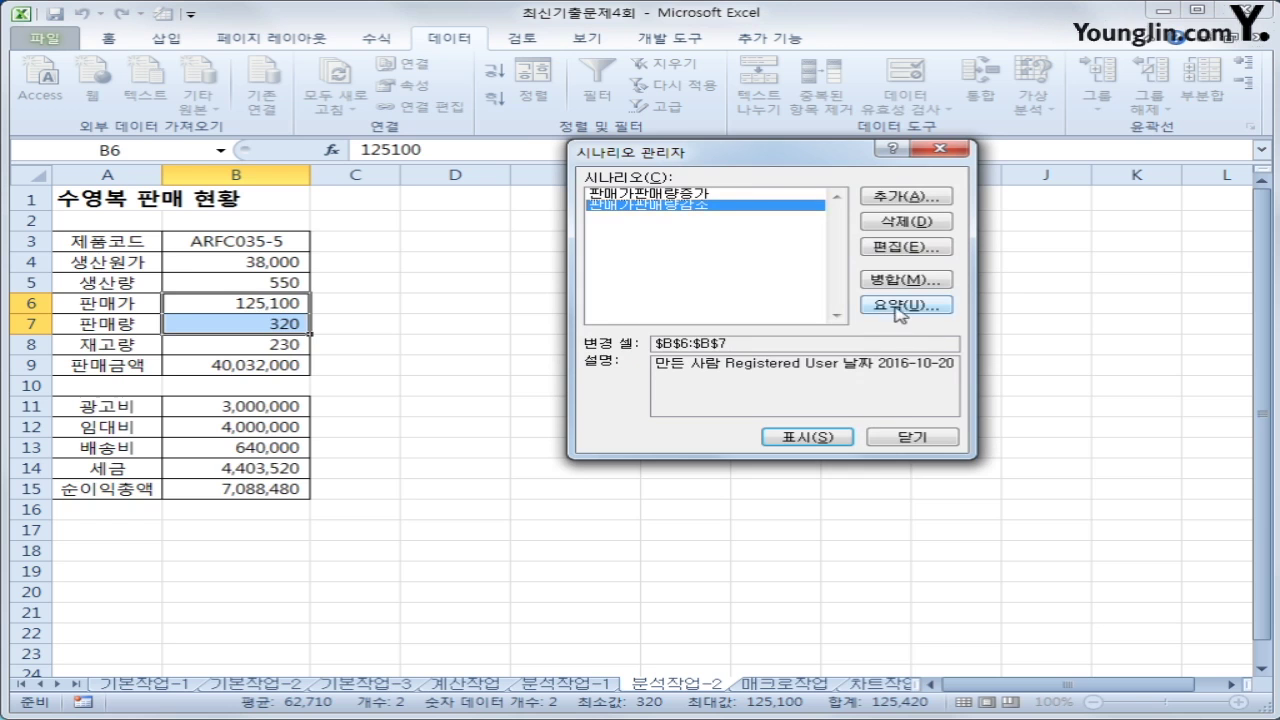
left_click(898, 307)
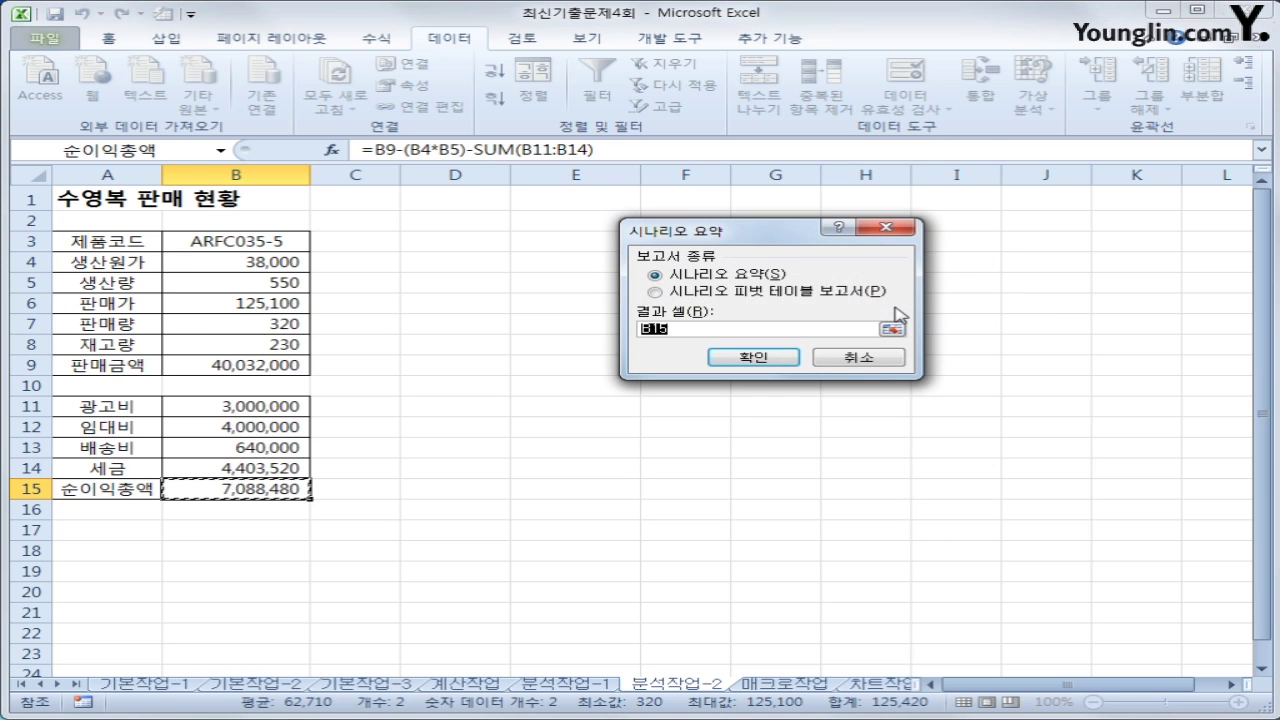
left_click(800, 366)
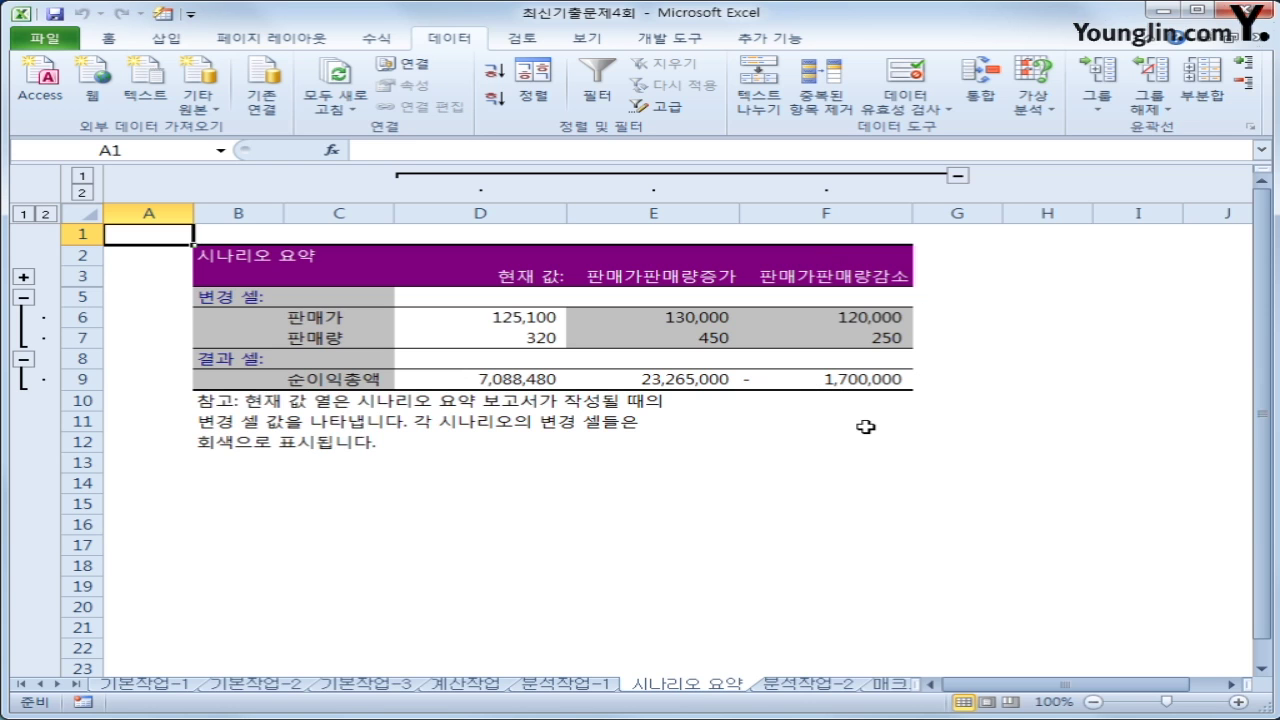
On the 매크로작업 sheet, start recording a macro named 평균.
left_click(890, 684)
left_click(1013, 500)
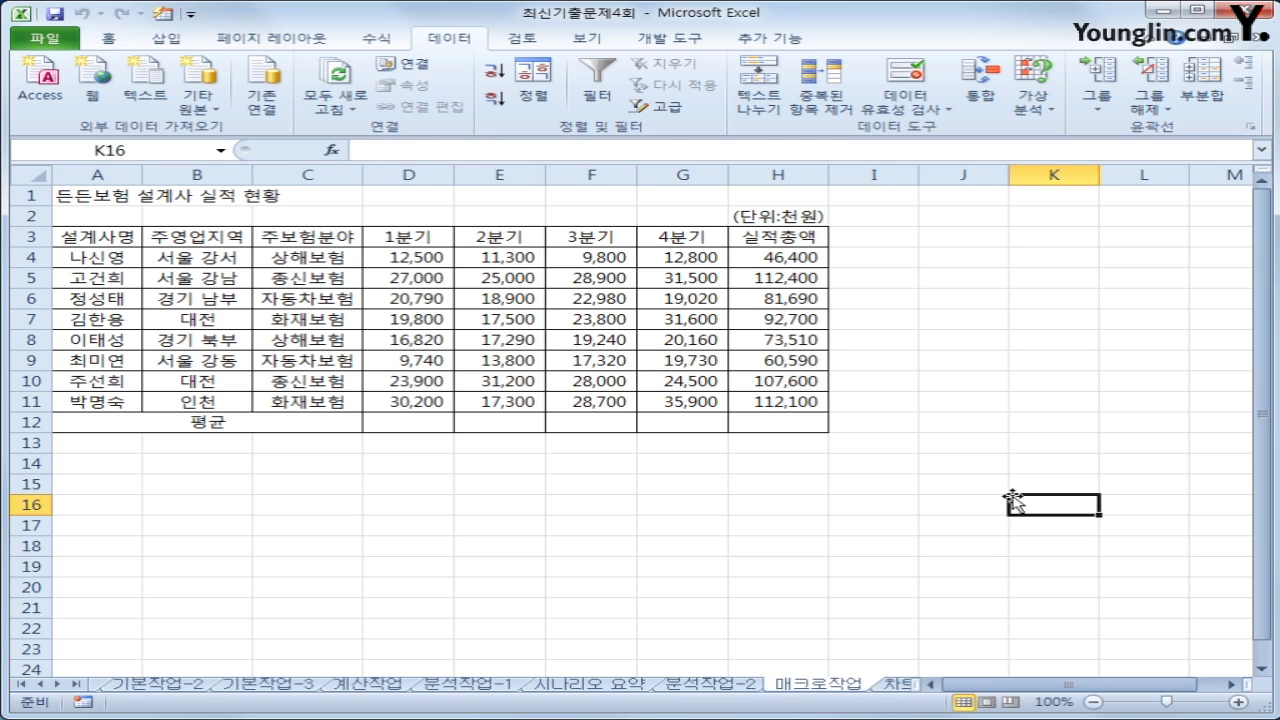
left_click(684, 39)
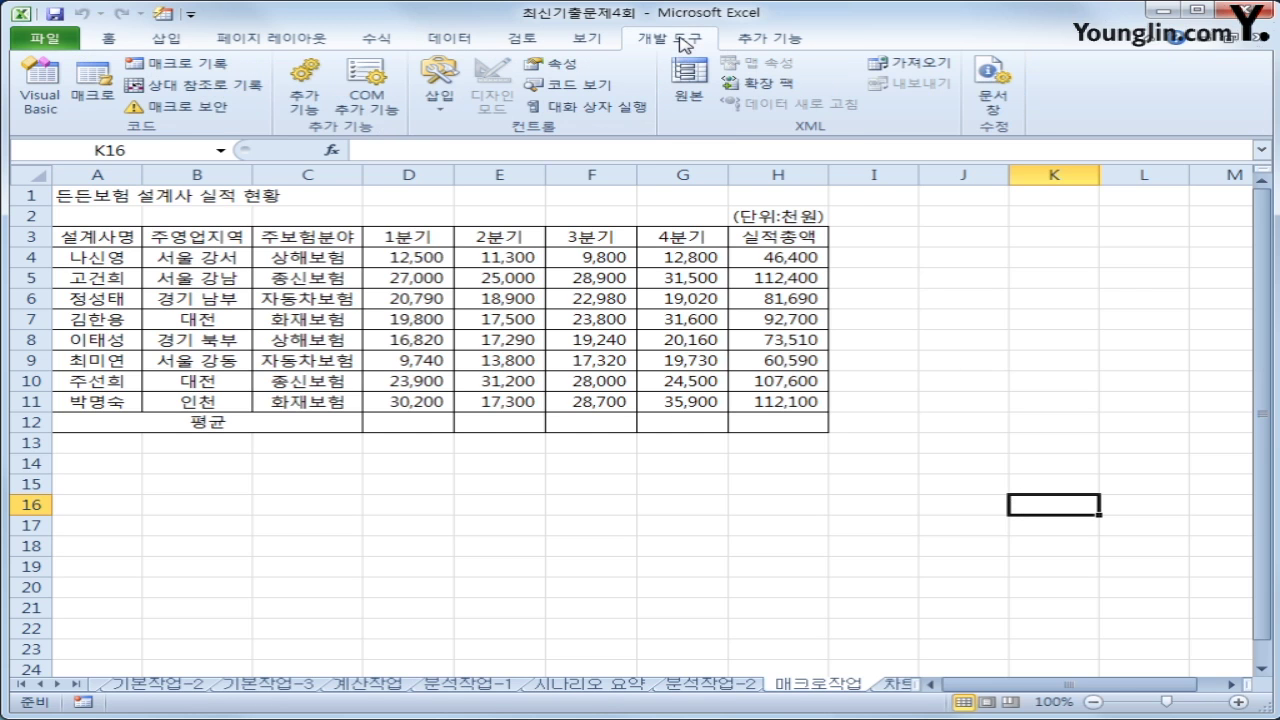
left_click(213, 66)
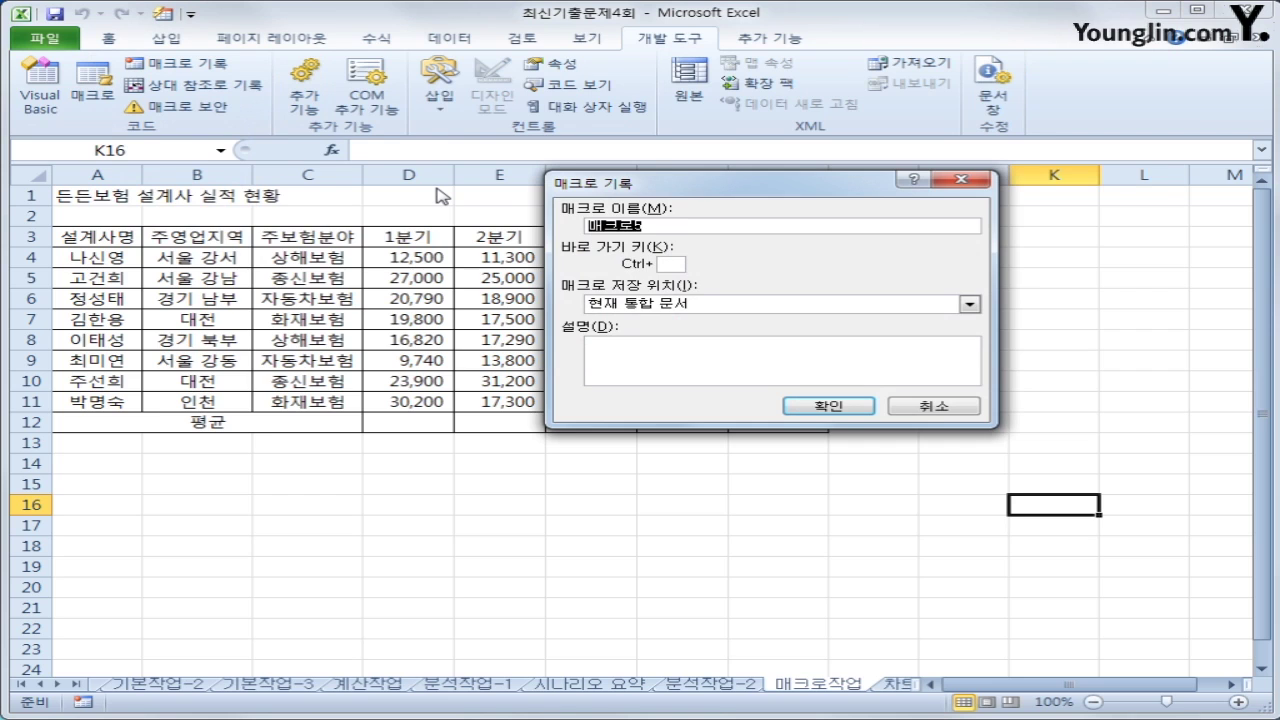
type("평균")
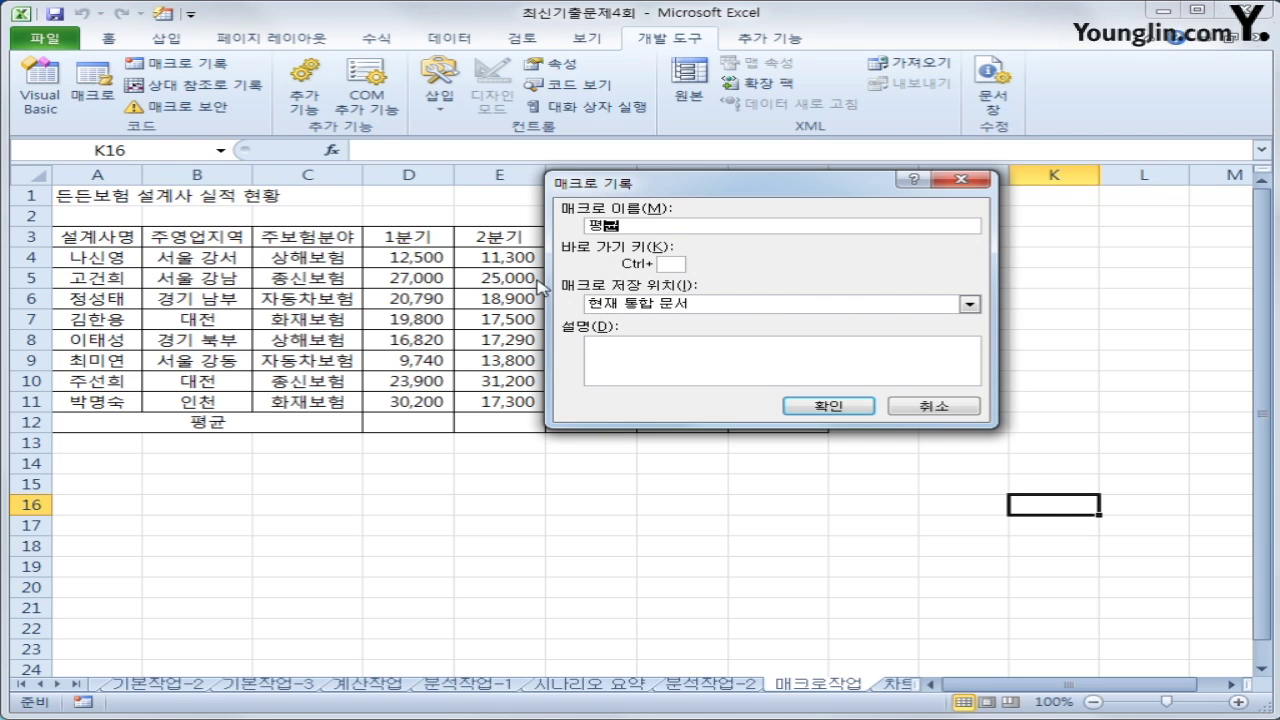
left_click(795, 406)
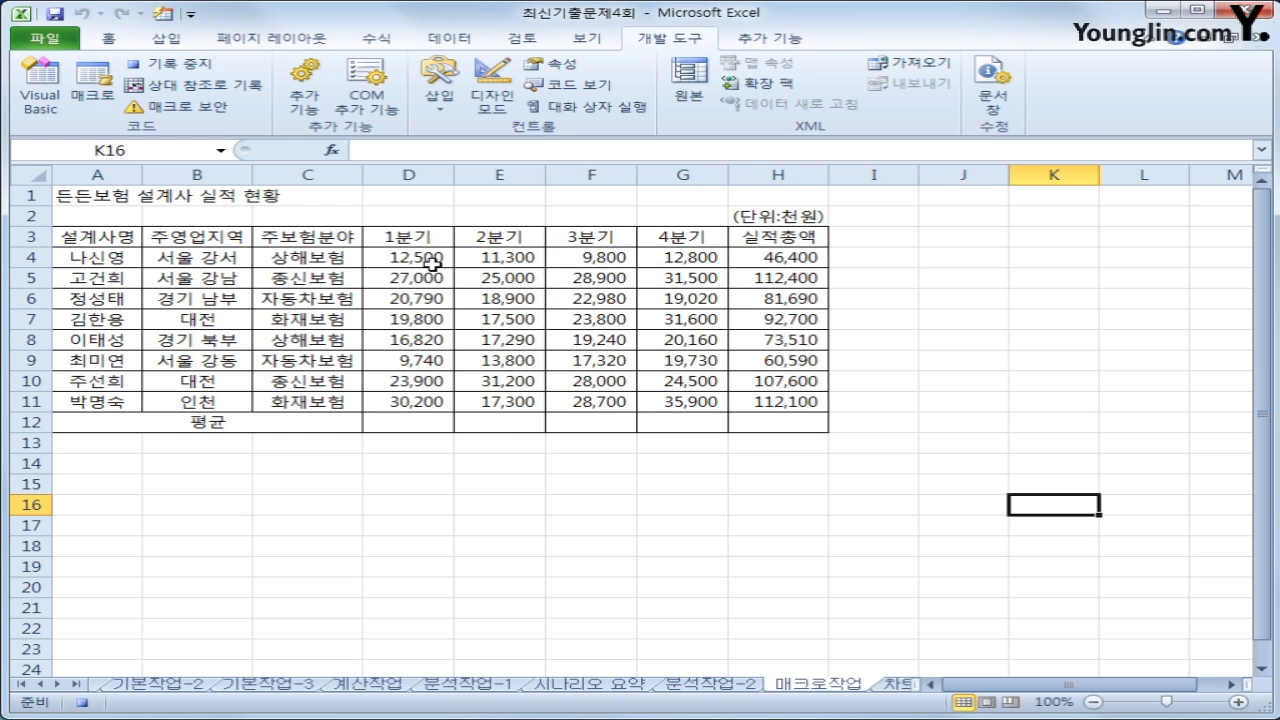
Calculate the column averages of D4:H11 in D12:H12 using the automatic 평균 function.
left_click_drag(430, 261, 793, 426)
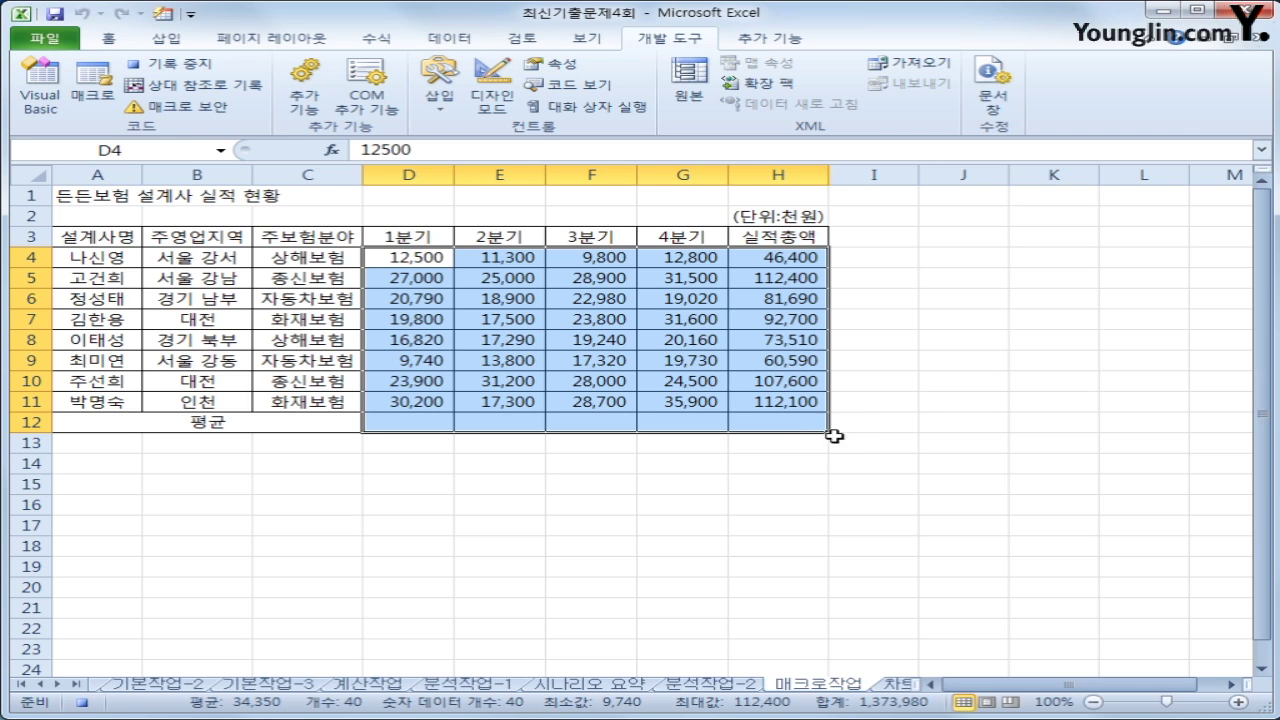
left_click(375, 38)
left_click(168, 63)
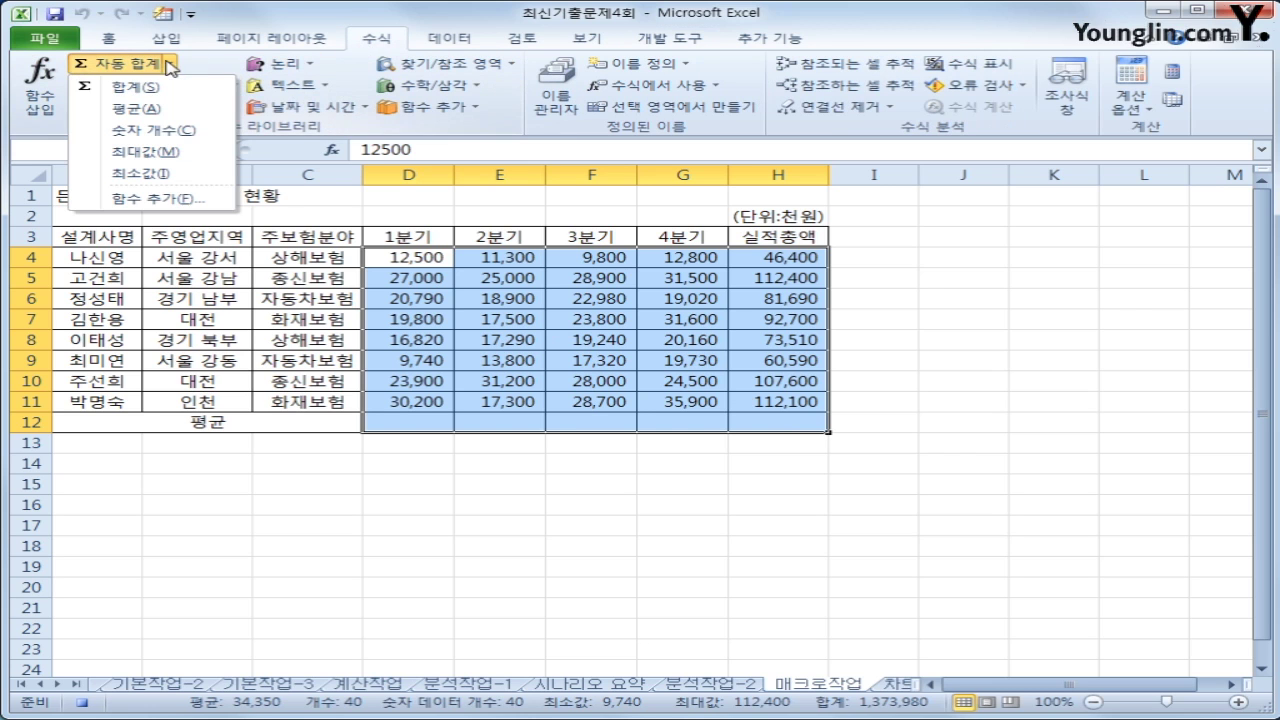
left_click(160, 108)
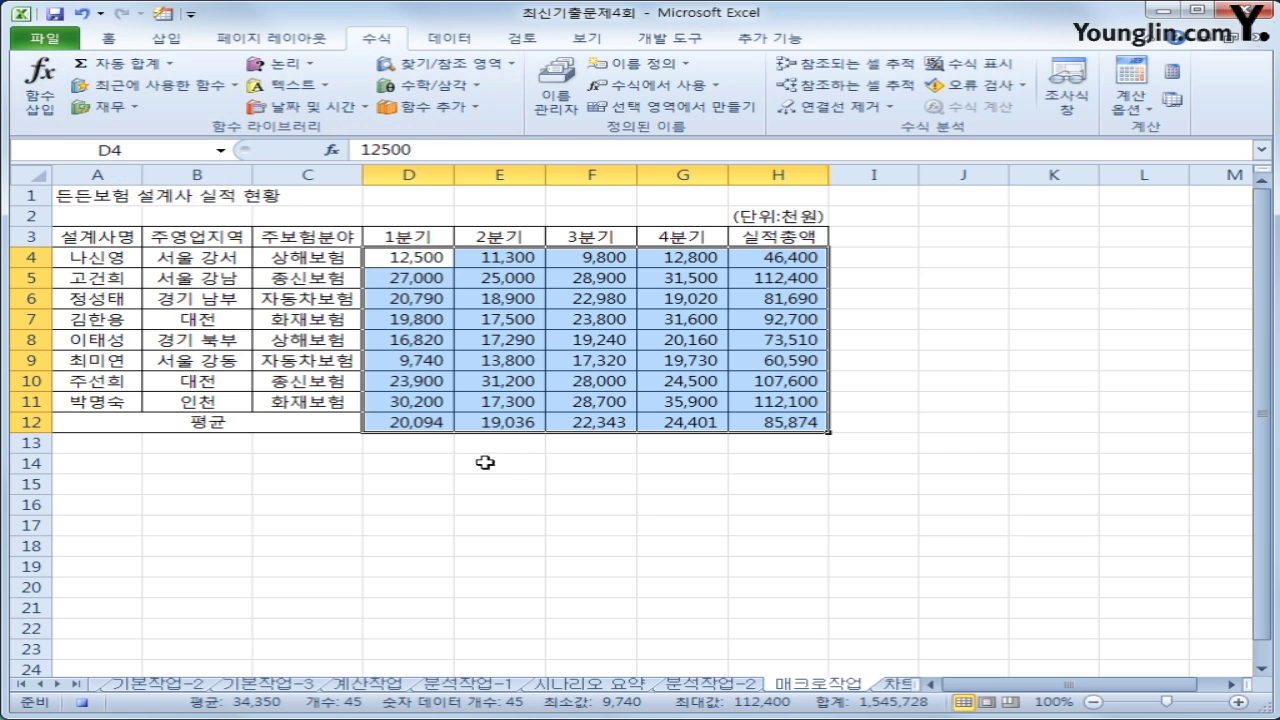
left_click(425, 424)
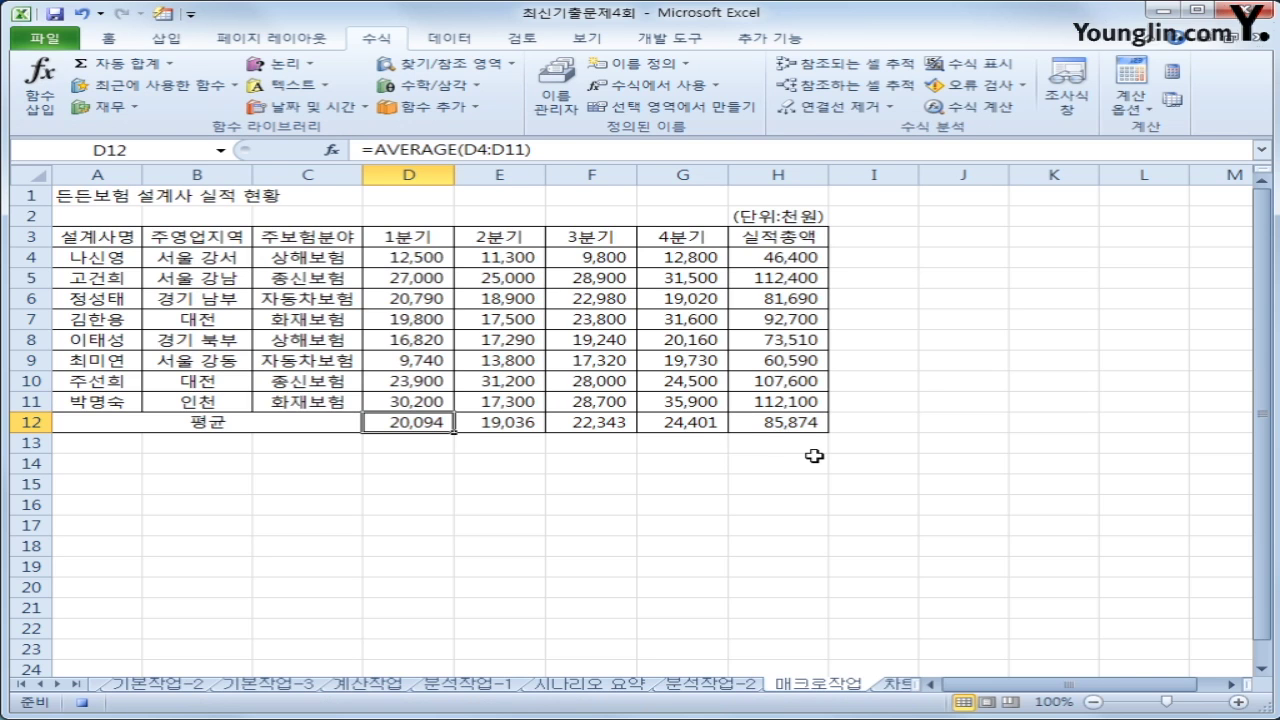
Stop recording the 평균 macro and deselect the table.
left_click(670, 40)
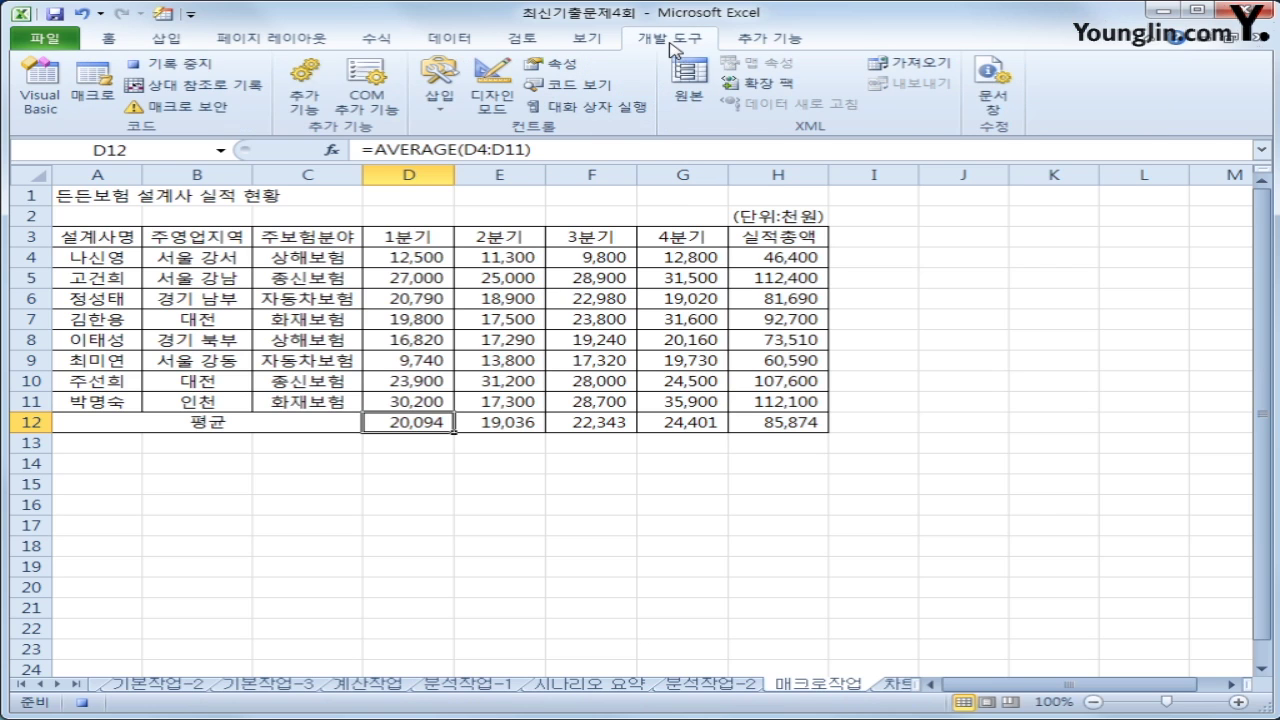
left_click(217, 68)
left_click(1046, 545)
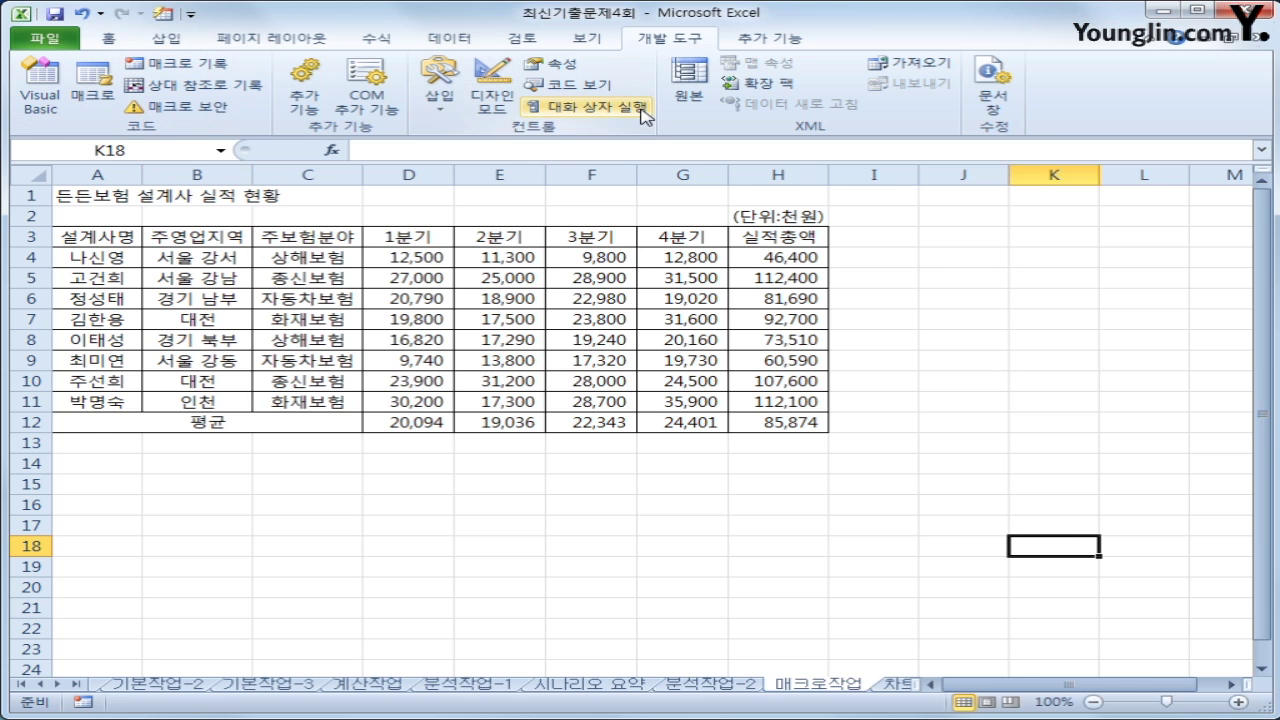
Draw an ellipse shape over B14:C15, about 1.16 cm high and 4.66 cm wide, and label it 평균.
left_click(167, 40)
left_click(298, 64)
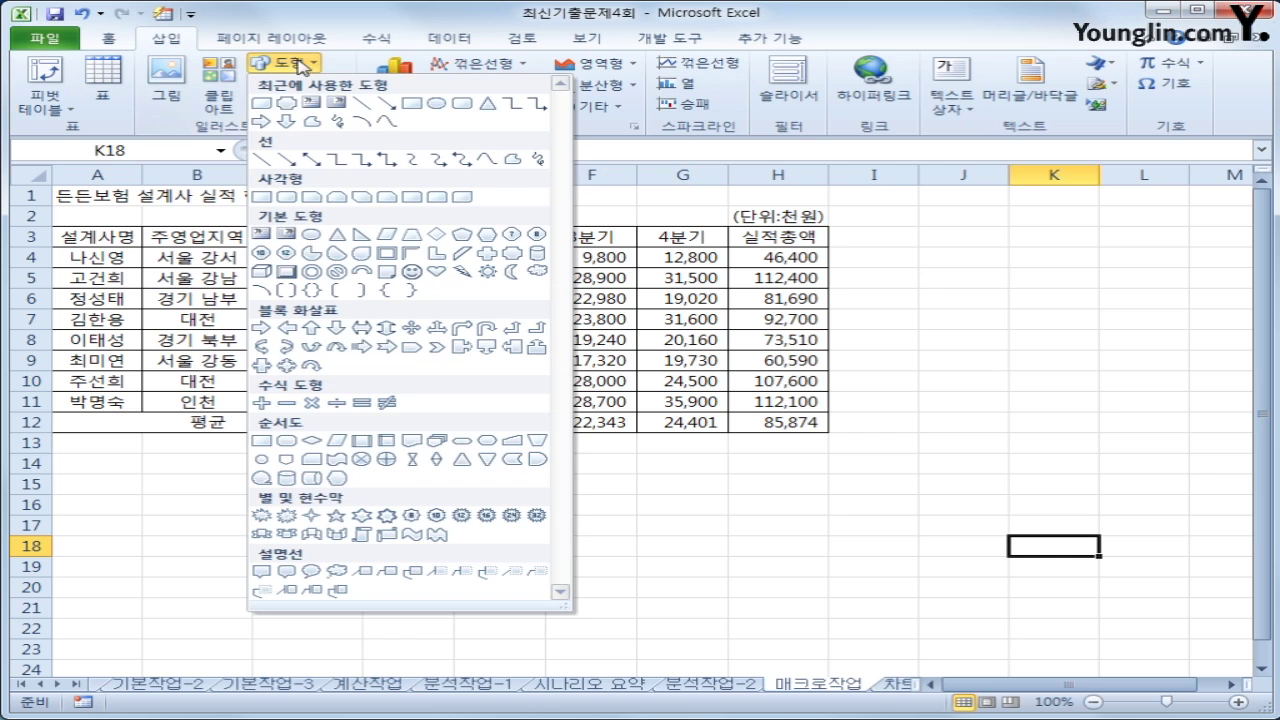
left_click(310, 236)
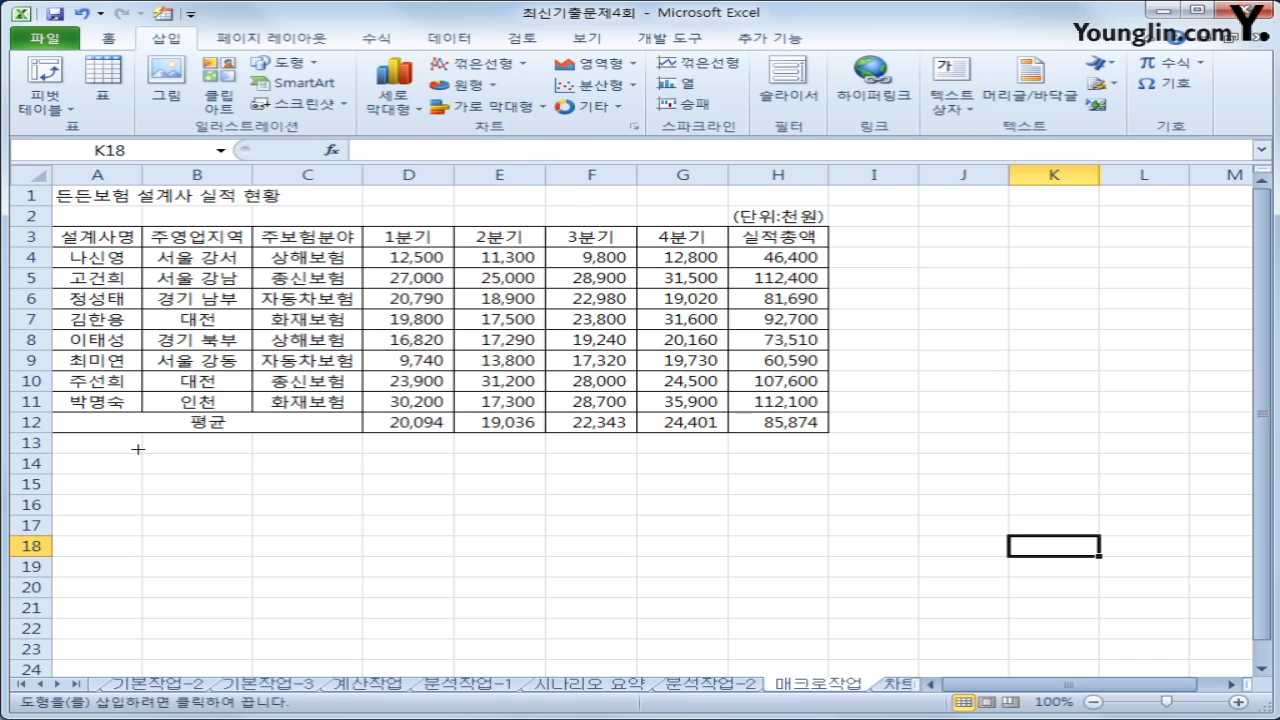
left_click_drag(140, 452, 340, 499)
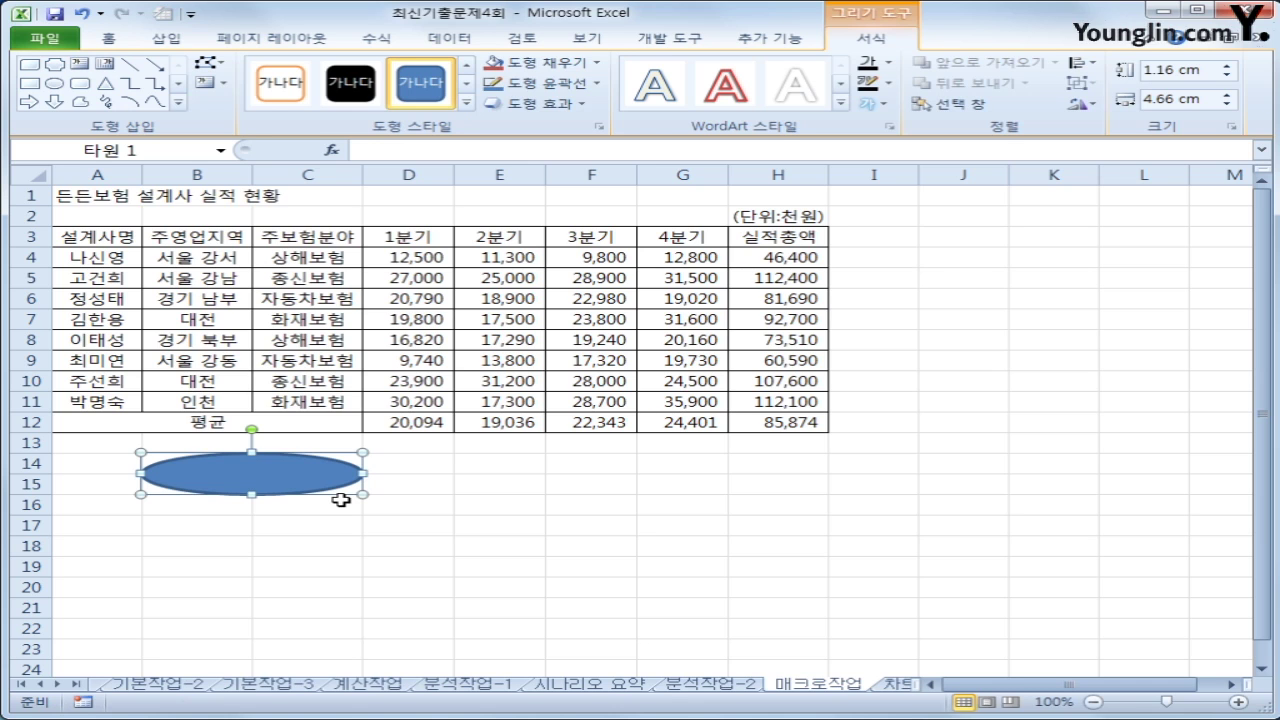
type("평균")
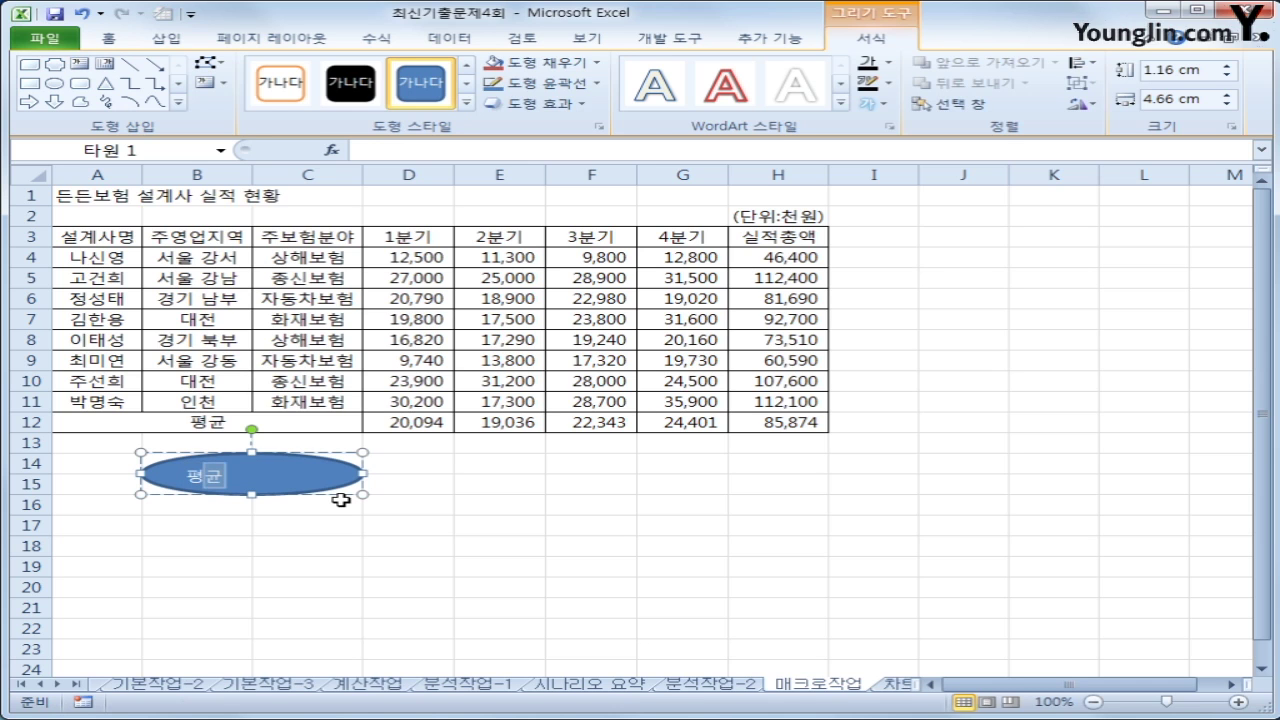
Assign the 평균 macro to the 평균 ellipse.
right_click(310, 462)
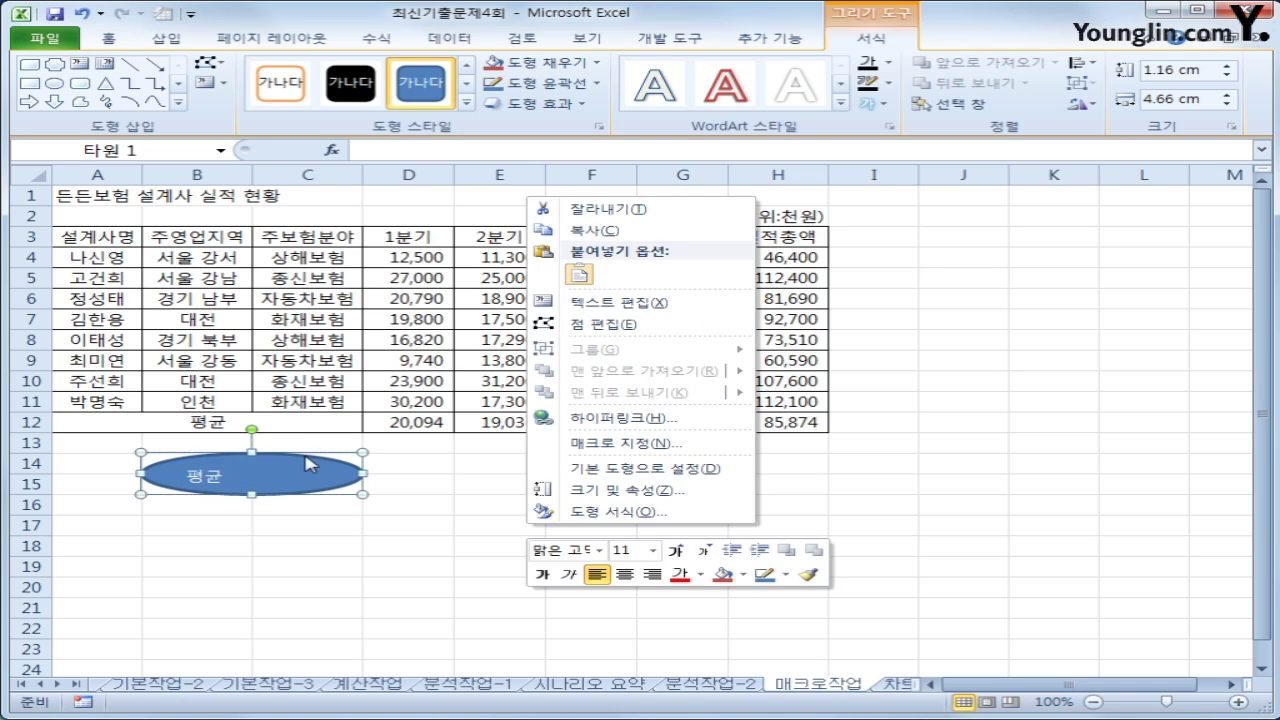
left_click(597, 446)
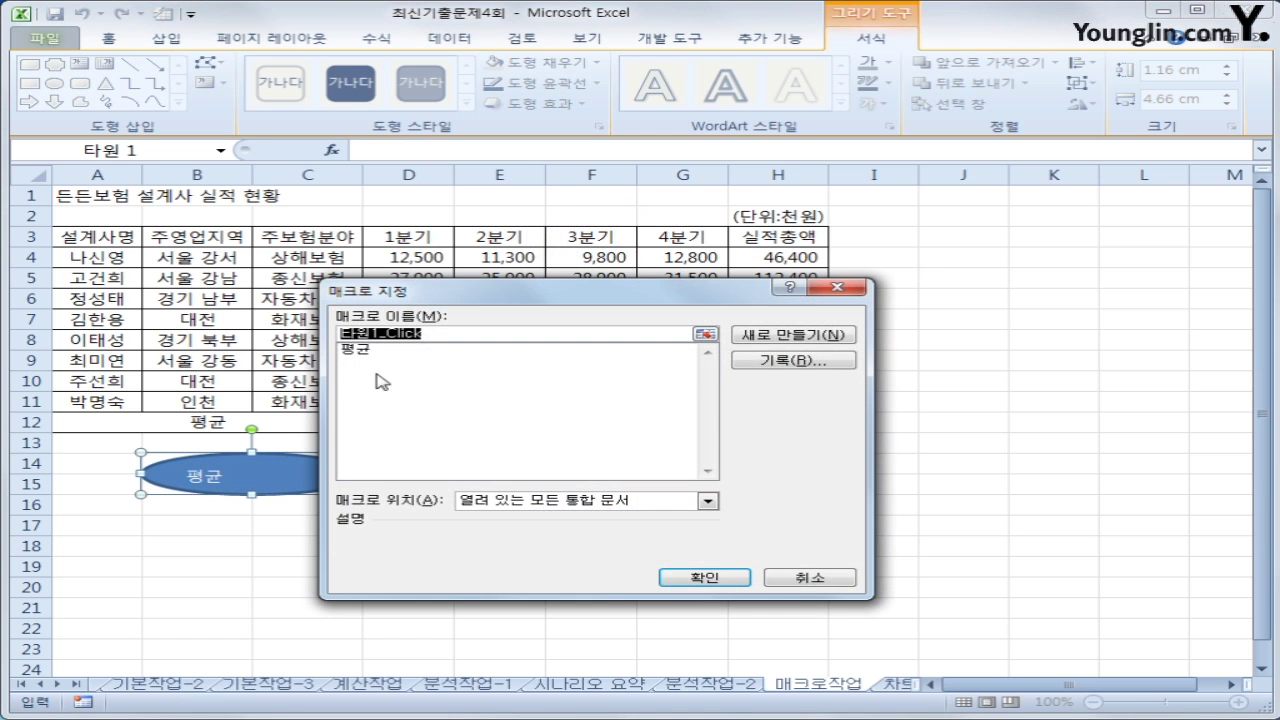
left_click(372, 352)
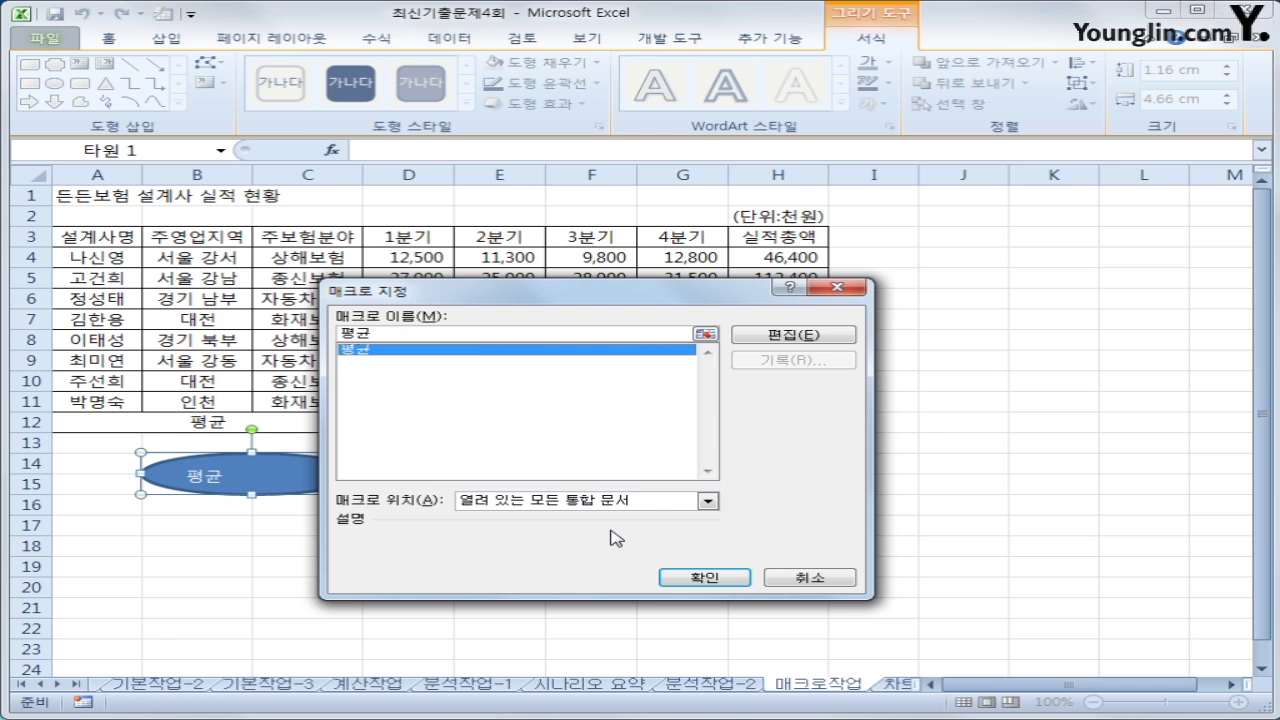
left_click(712, 575)
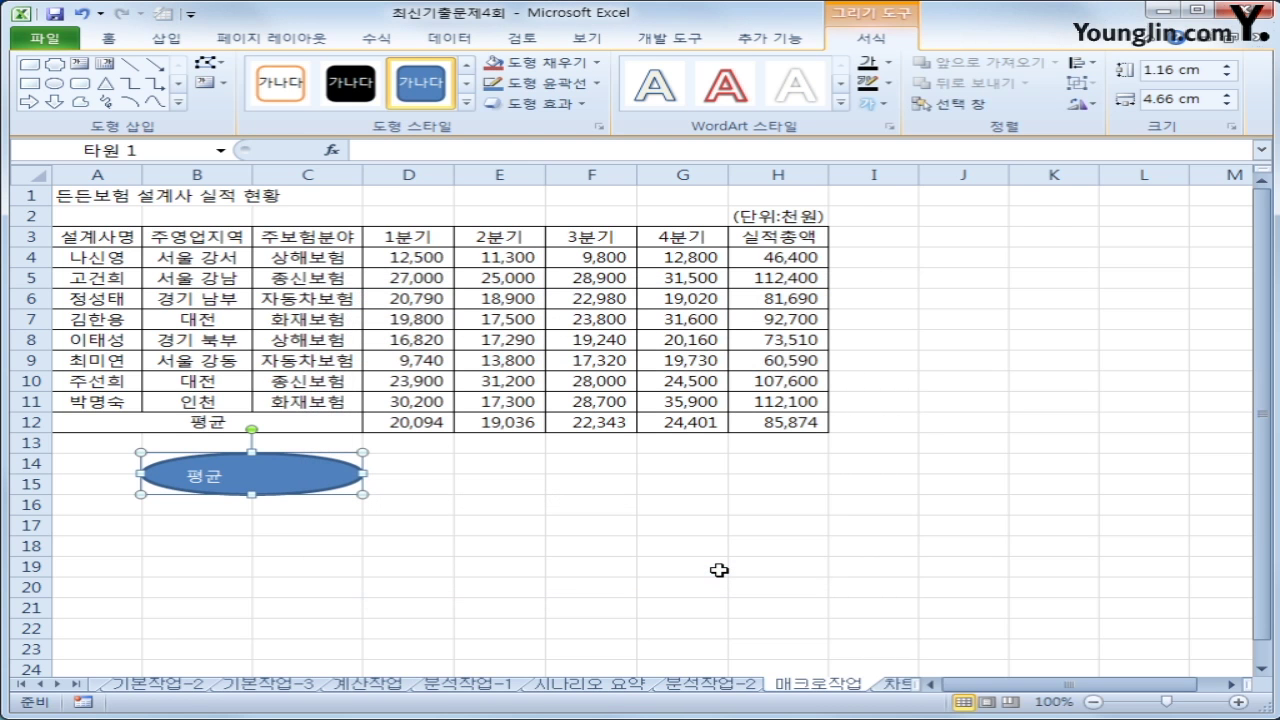
Center the 평균 ellipse's text horizontally and vertically, and deselect the shape.
left_click(108, 38)
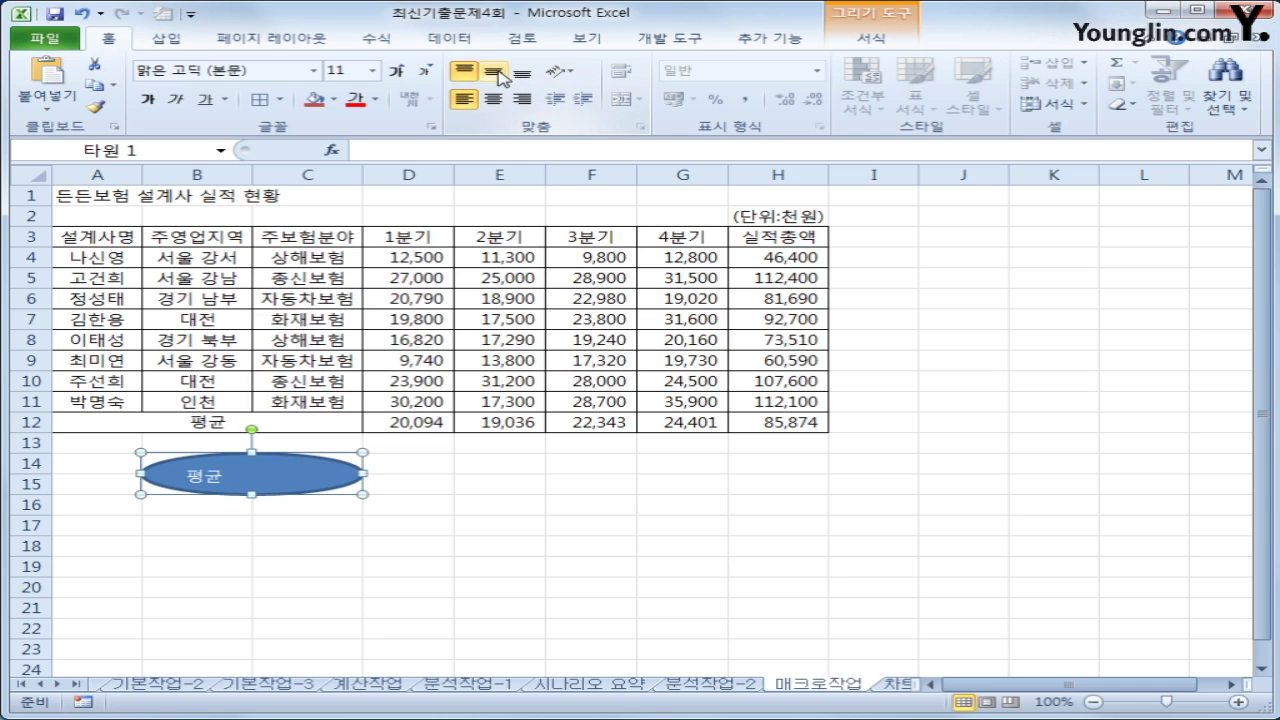
left_click(493, 99)
left_click(493, 72)
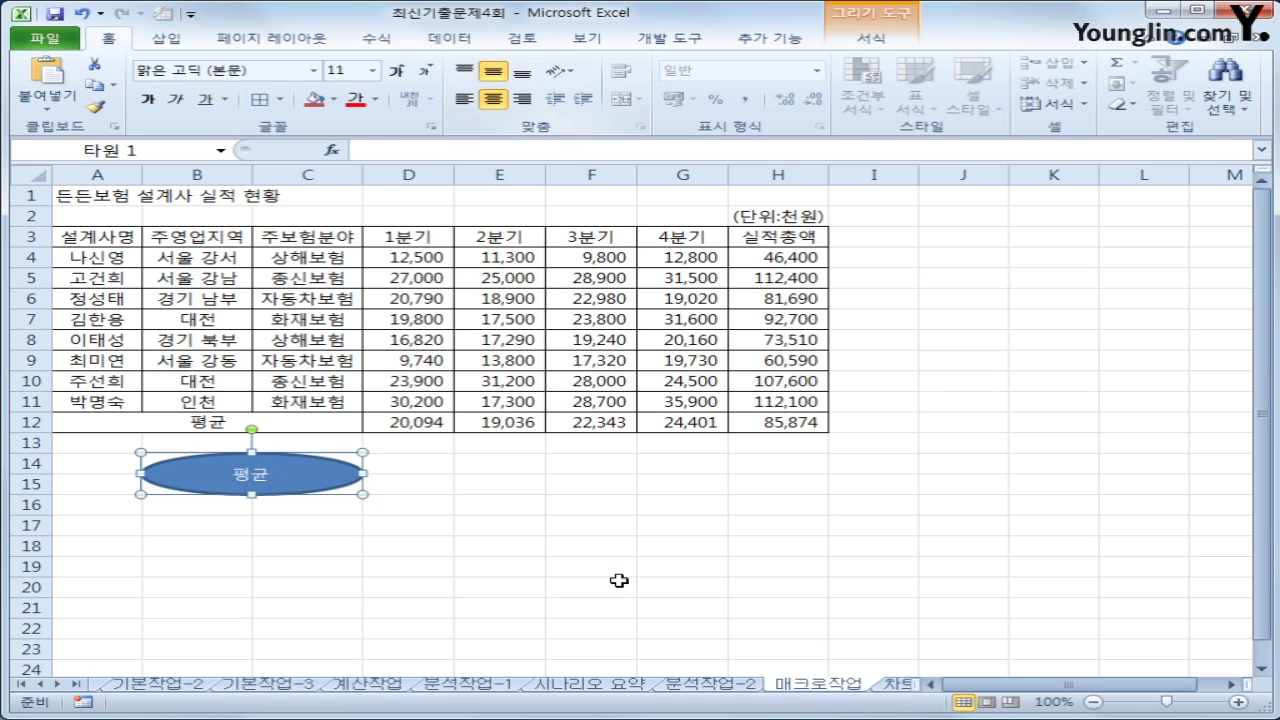
left_click(714, 588)
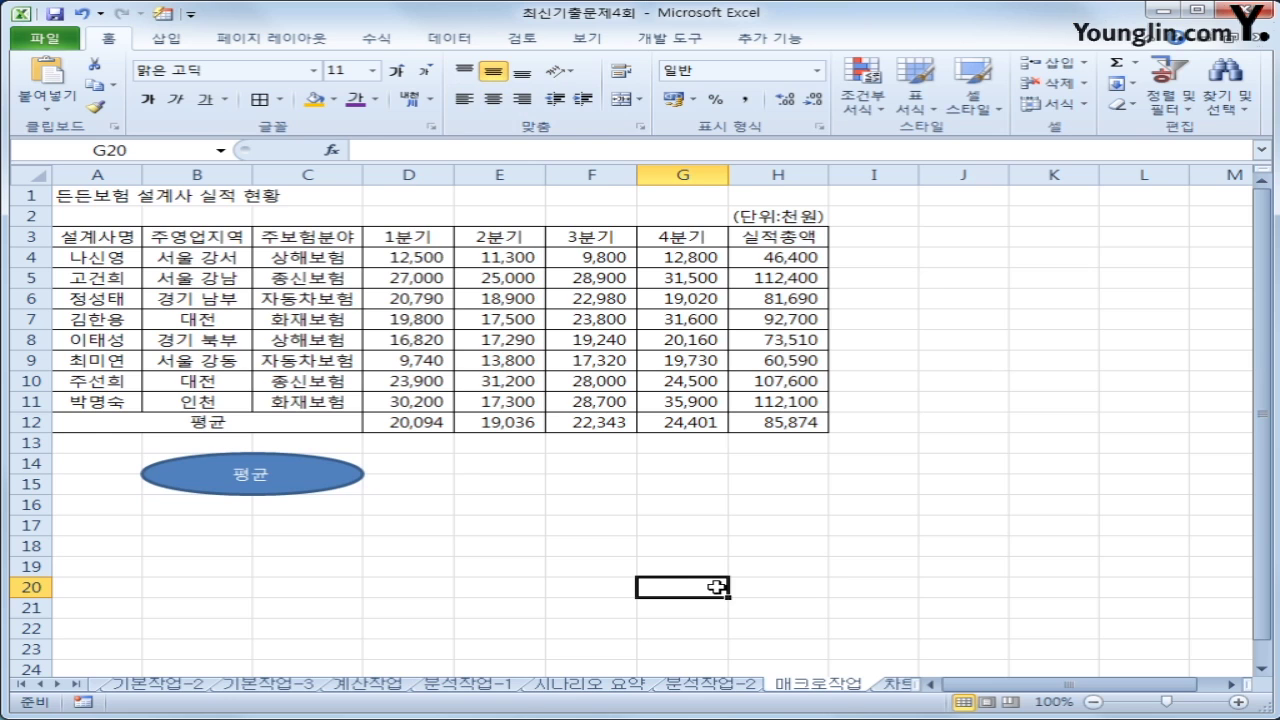
Start recording a macro named 서식 stored in the current workbook.
left_click(665, 40)
left_click(182, 64)
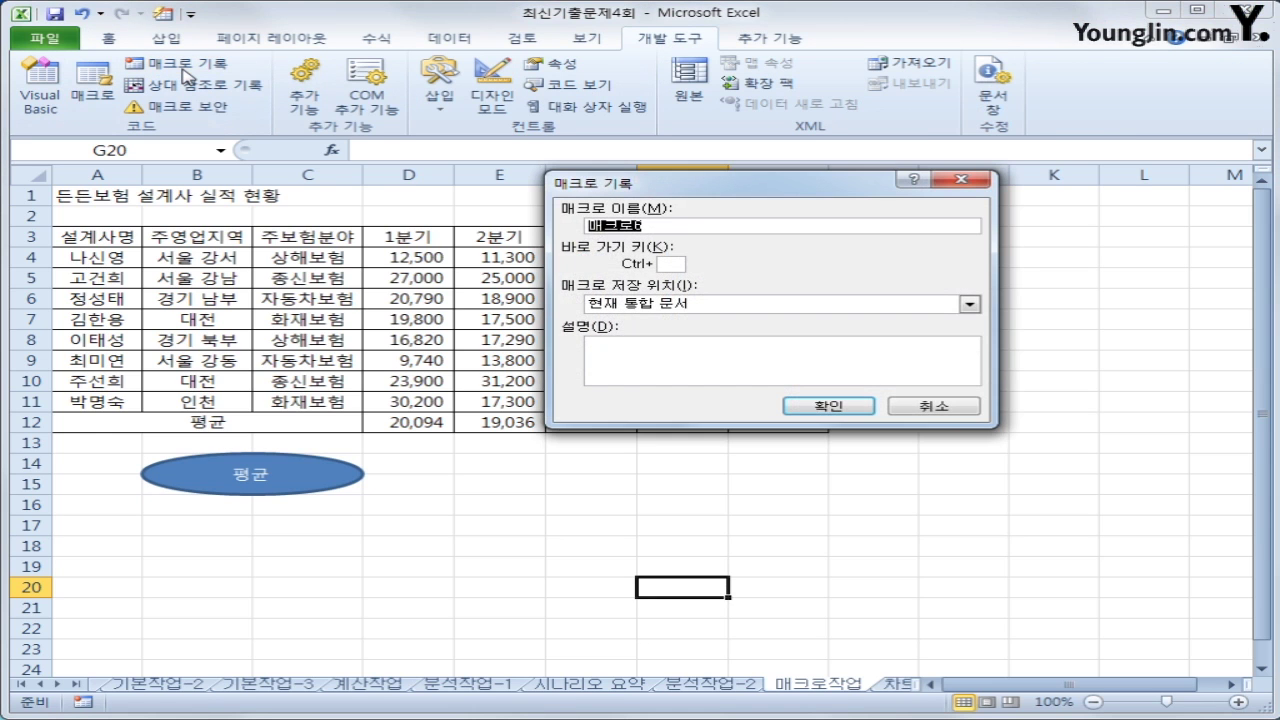
type("서식")
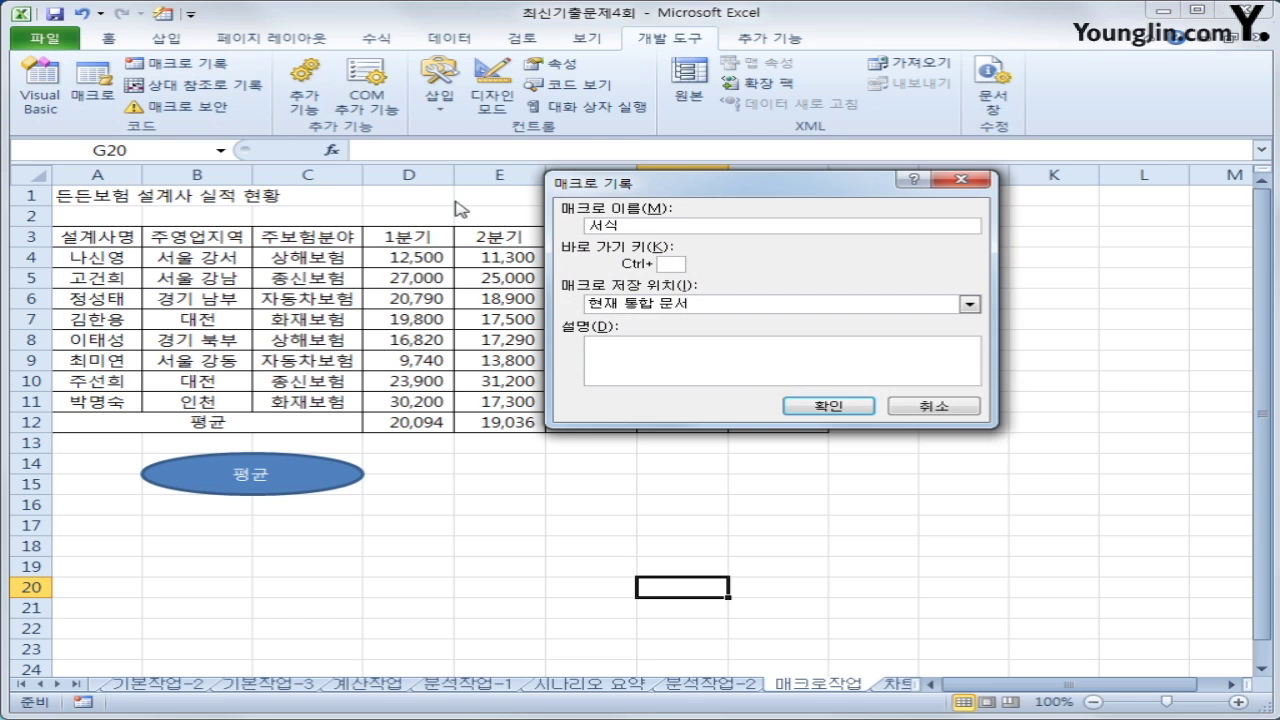
left_click(830, 407)
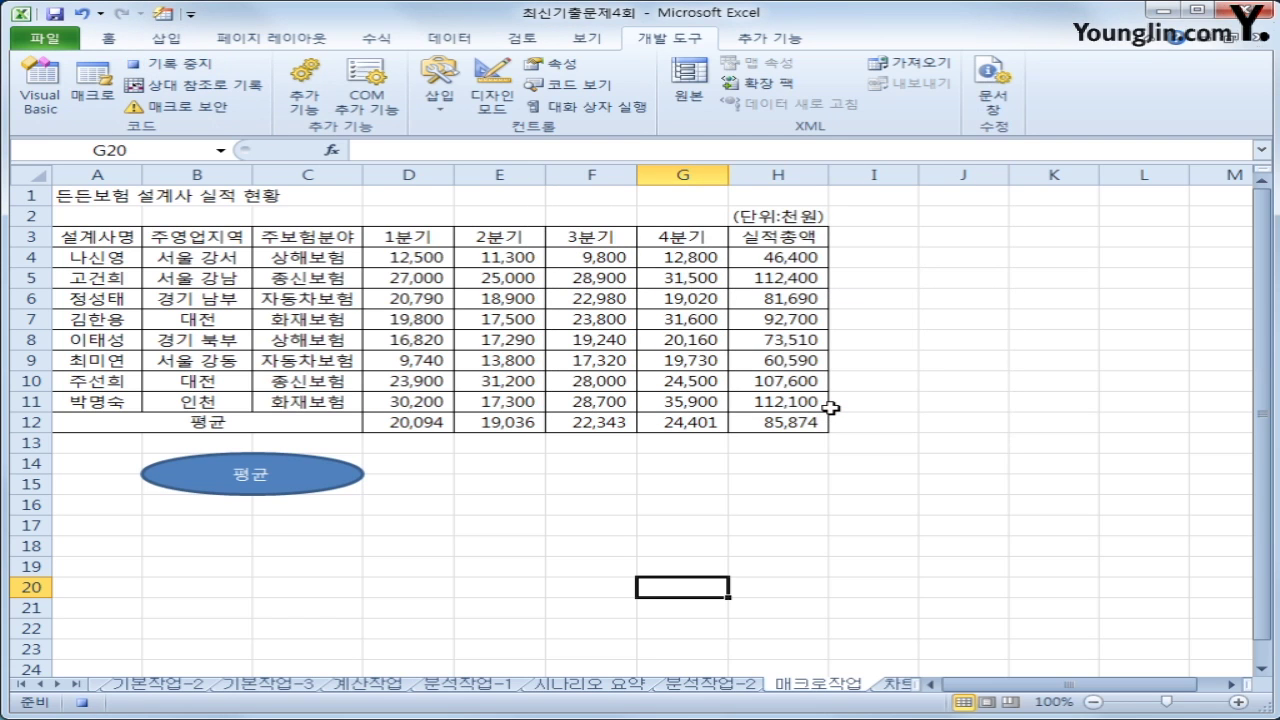
Apply the 강조색6 cell style to the table header A3:H3.
left_click_drag(86, 237, 795, 249)
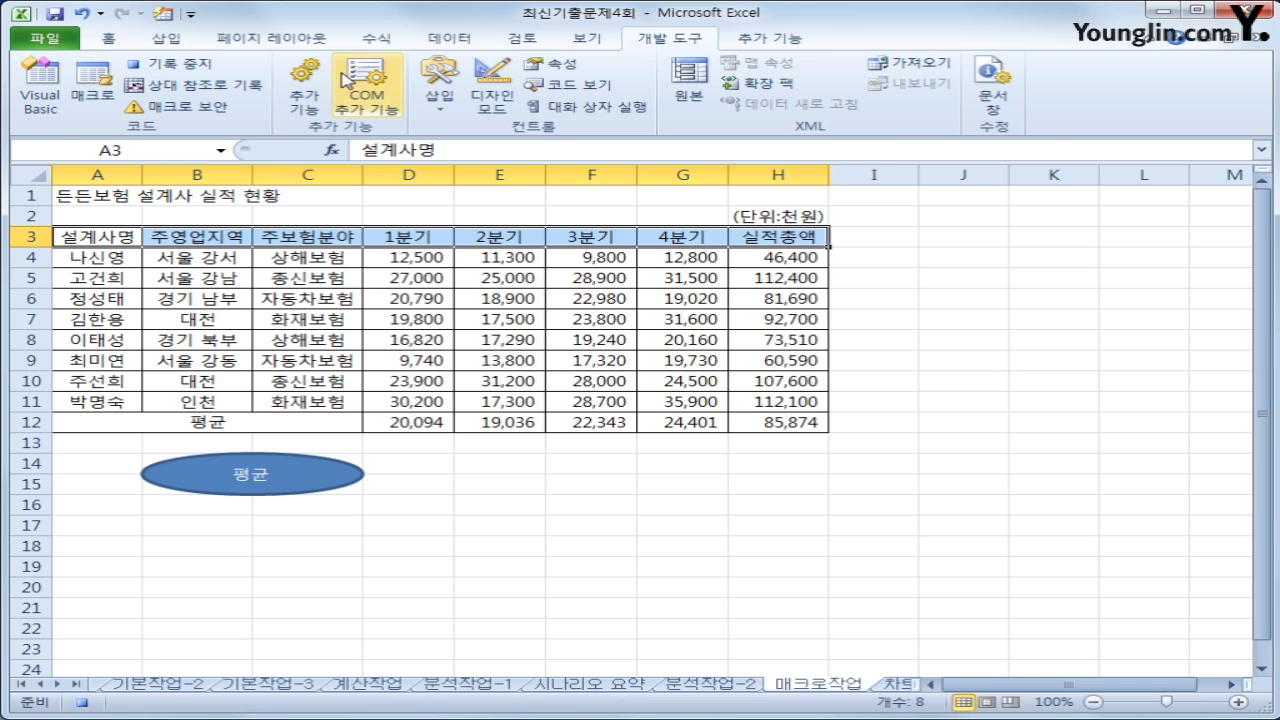
left_click(112, 40)
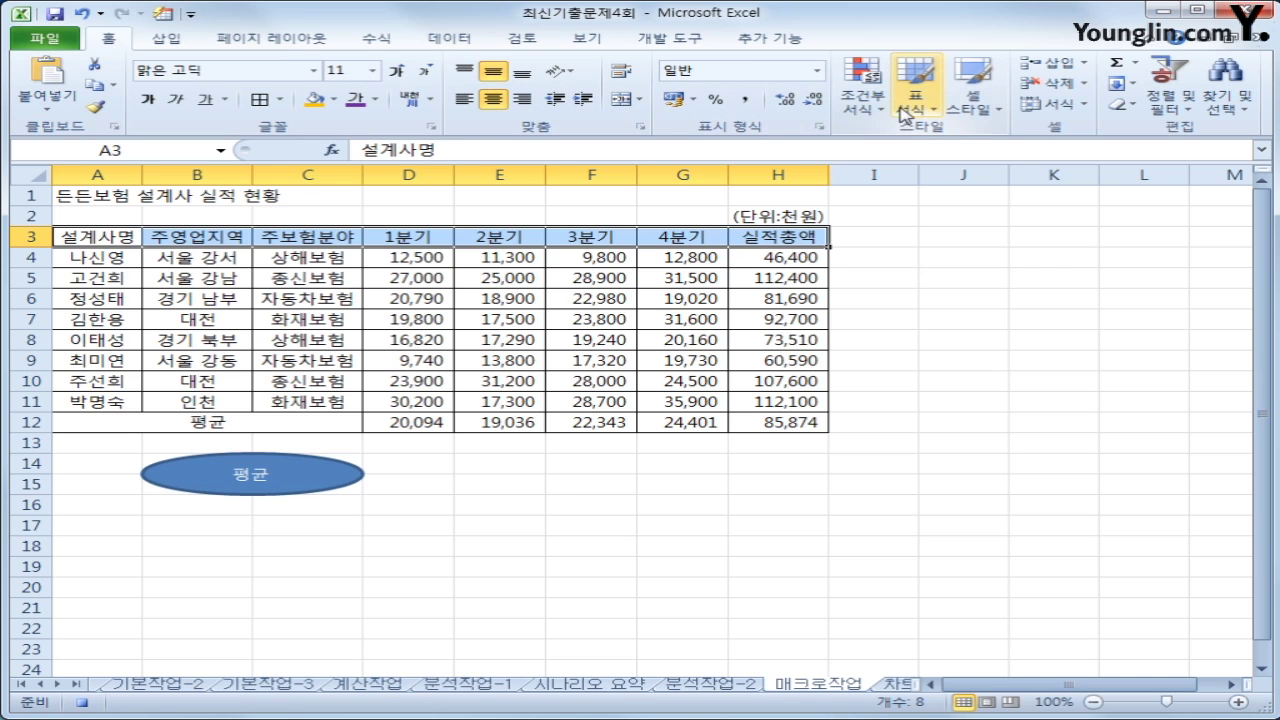
left_click(982, 112)
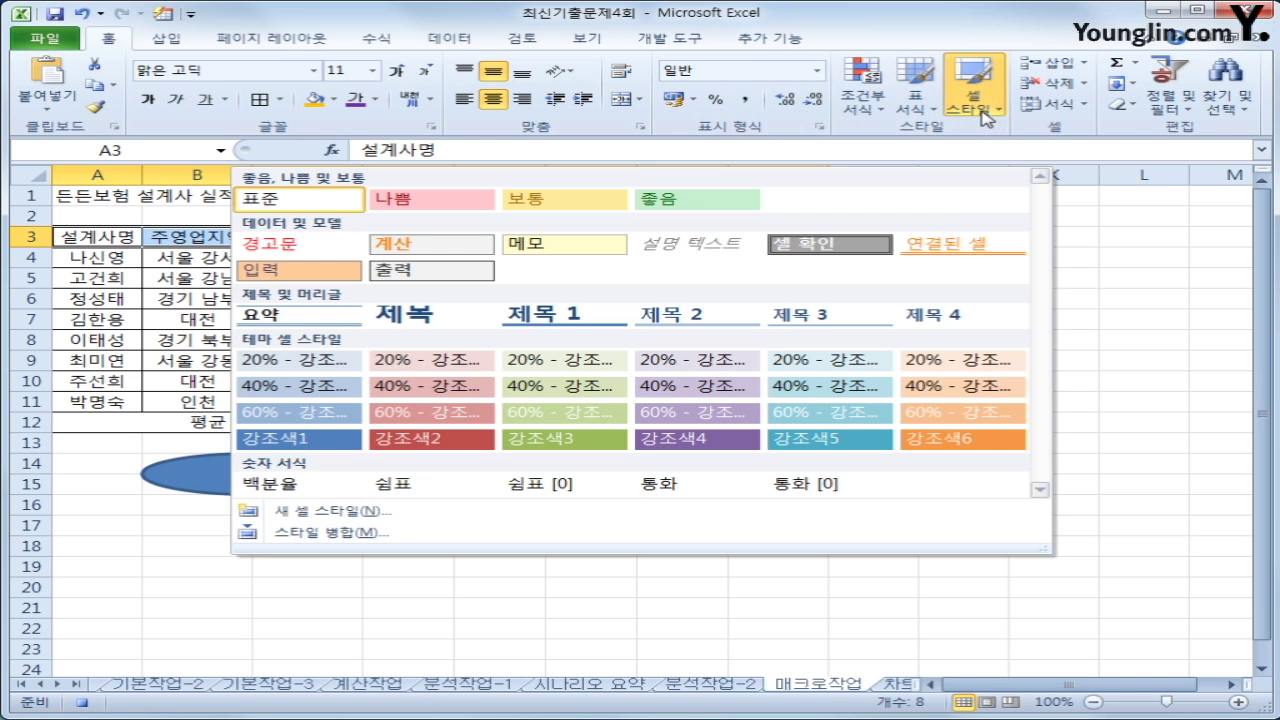
left_click(946, 448)
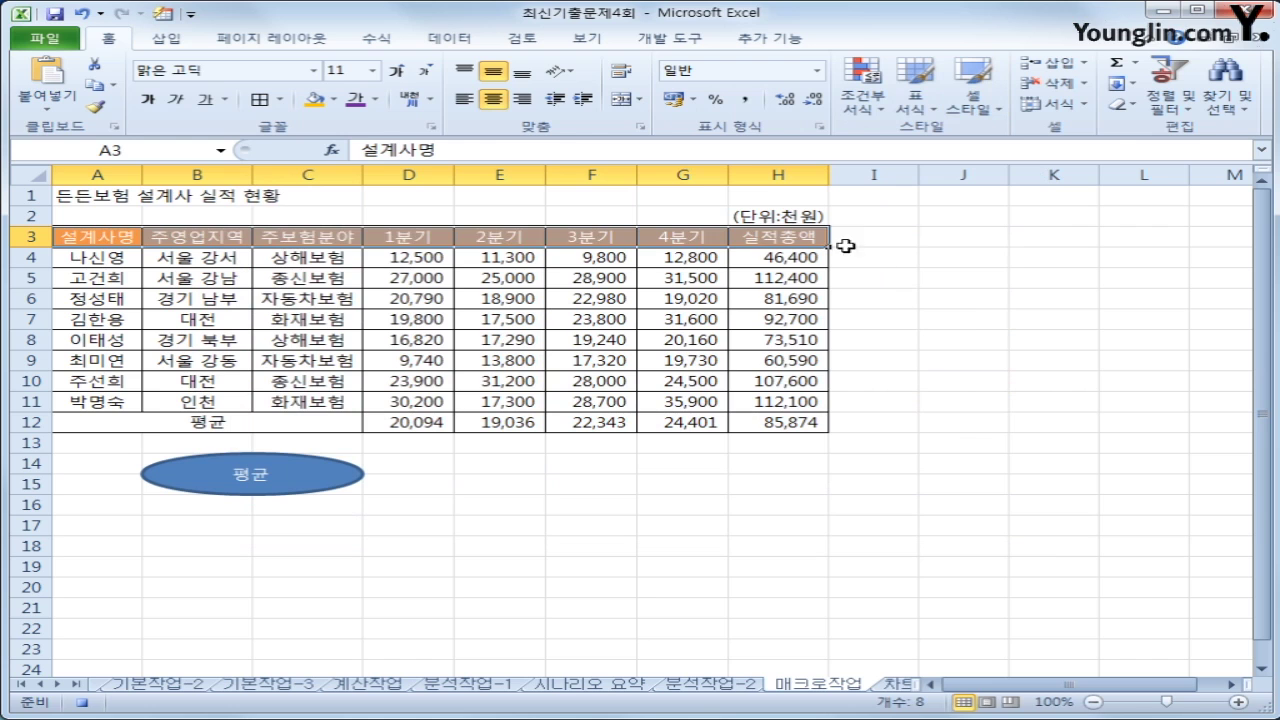
Stop recording the 서식 macro and deselect the table header.
left_click(790, 236)
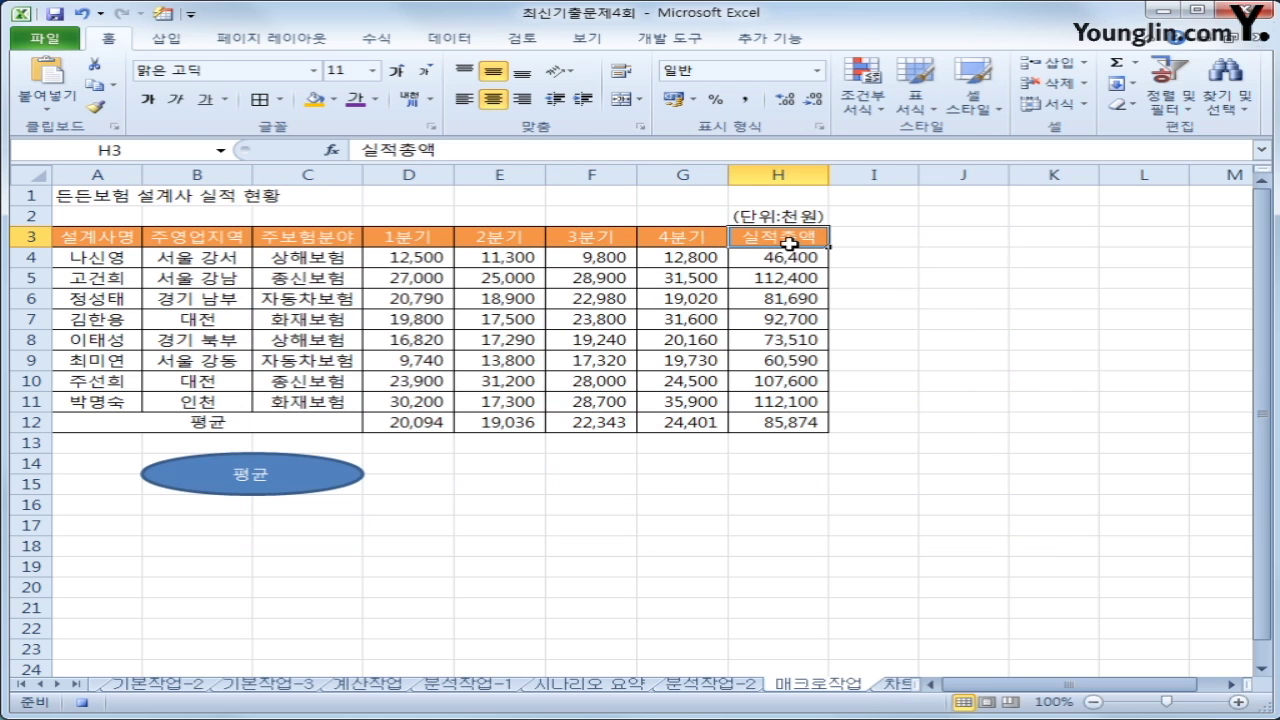
left_click(663, 38)
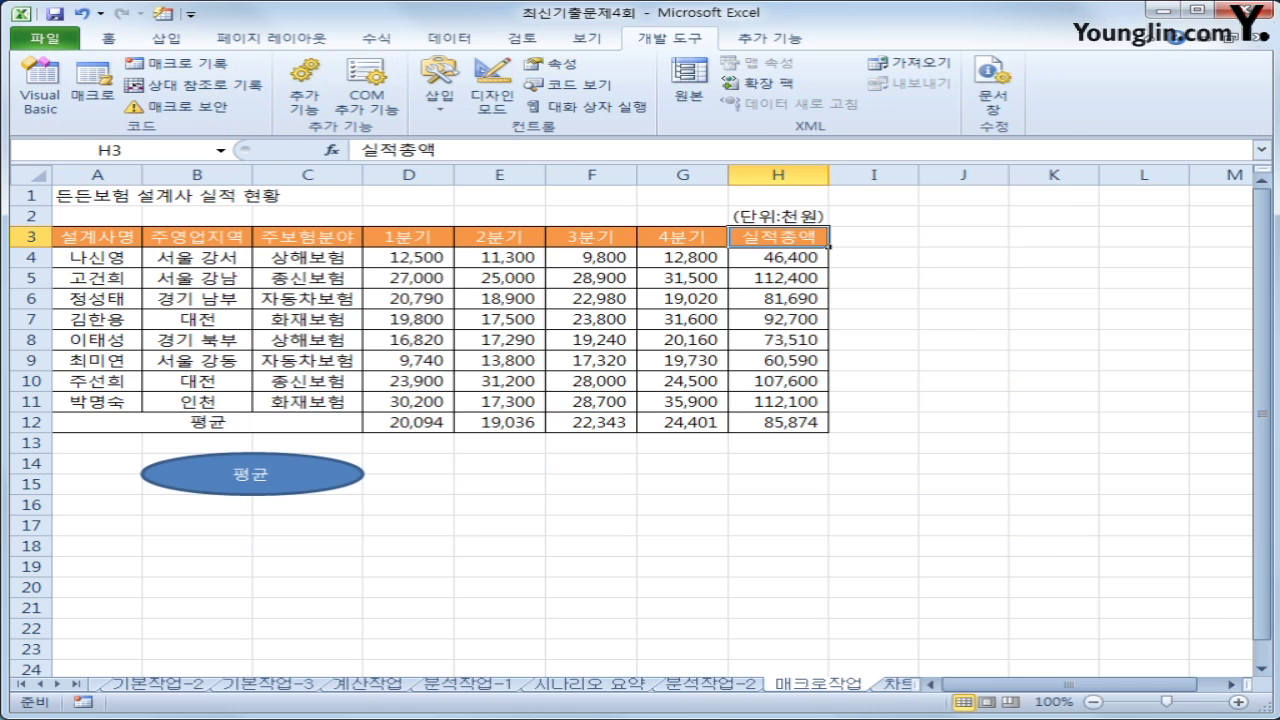
left_click(1022, 316)
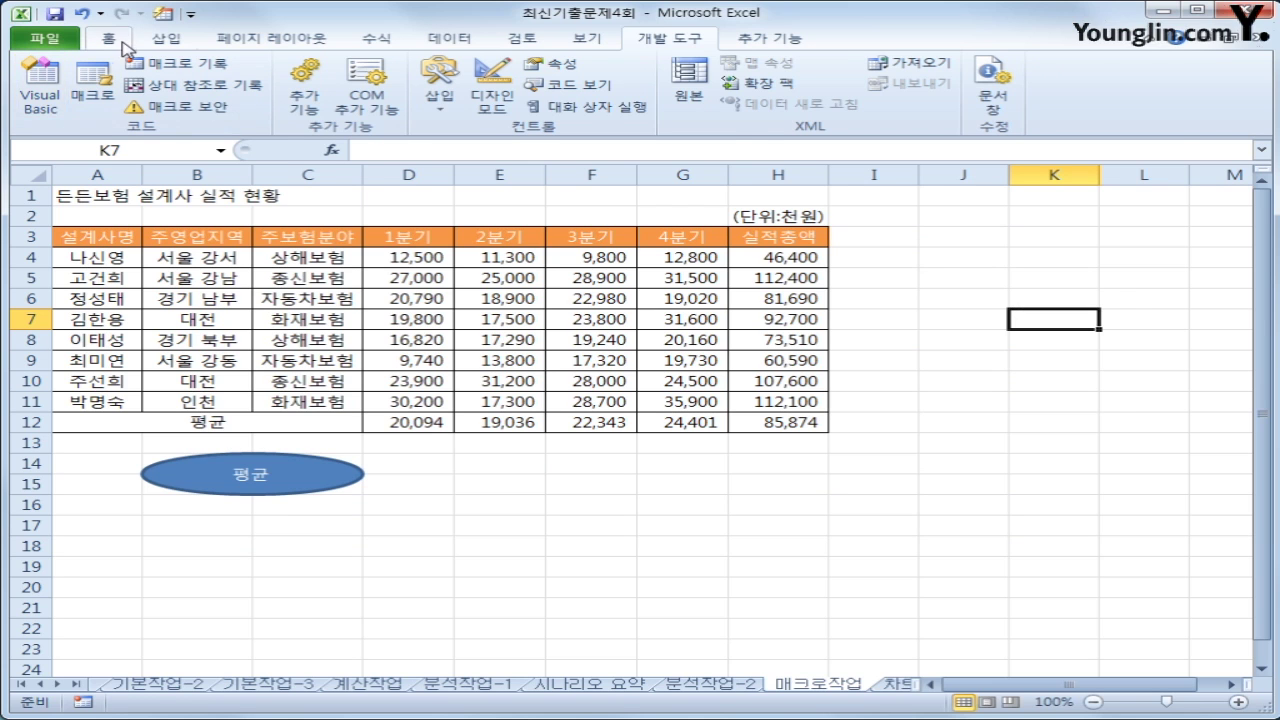
Draw a second ellipse shape over E14:F15, about 1.14 cm high and 3.89 cm wide, and label it 서식.
left_click(170, 40)
left_click(285, 62)
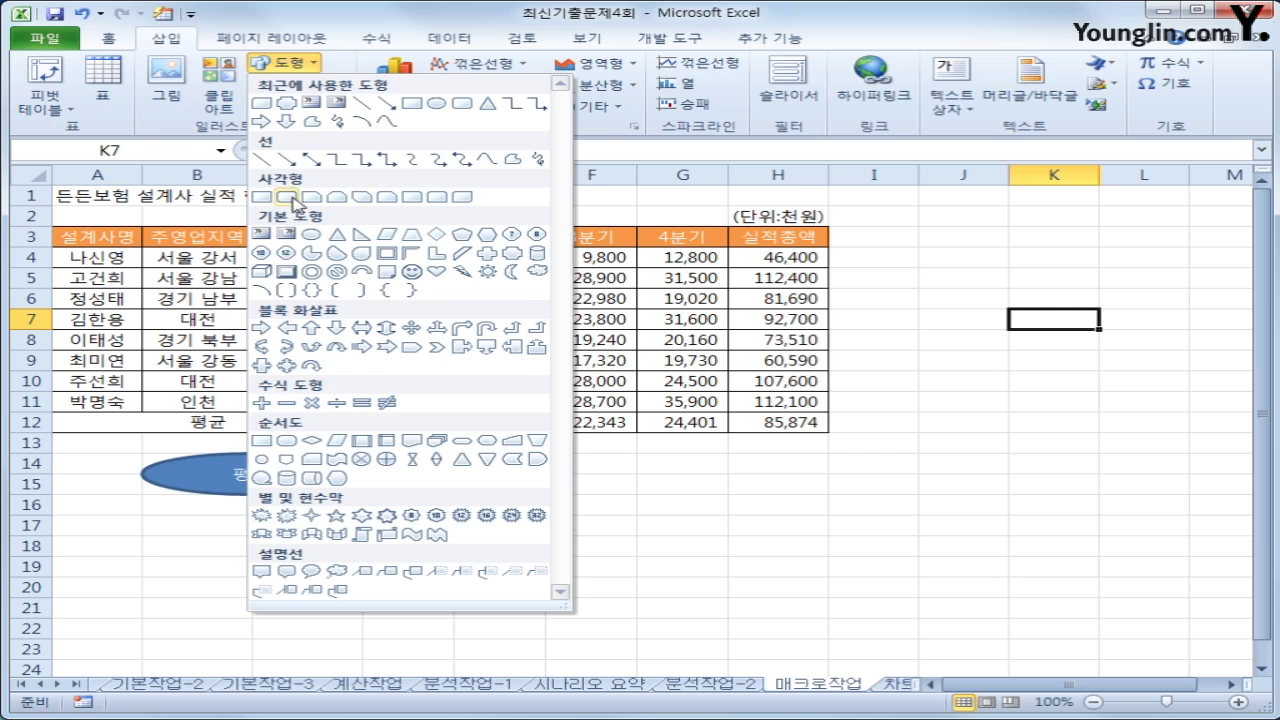
left_click(309, 238)
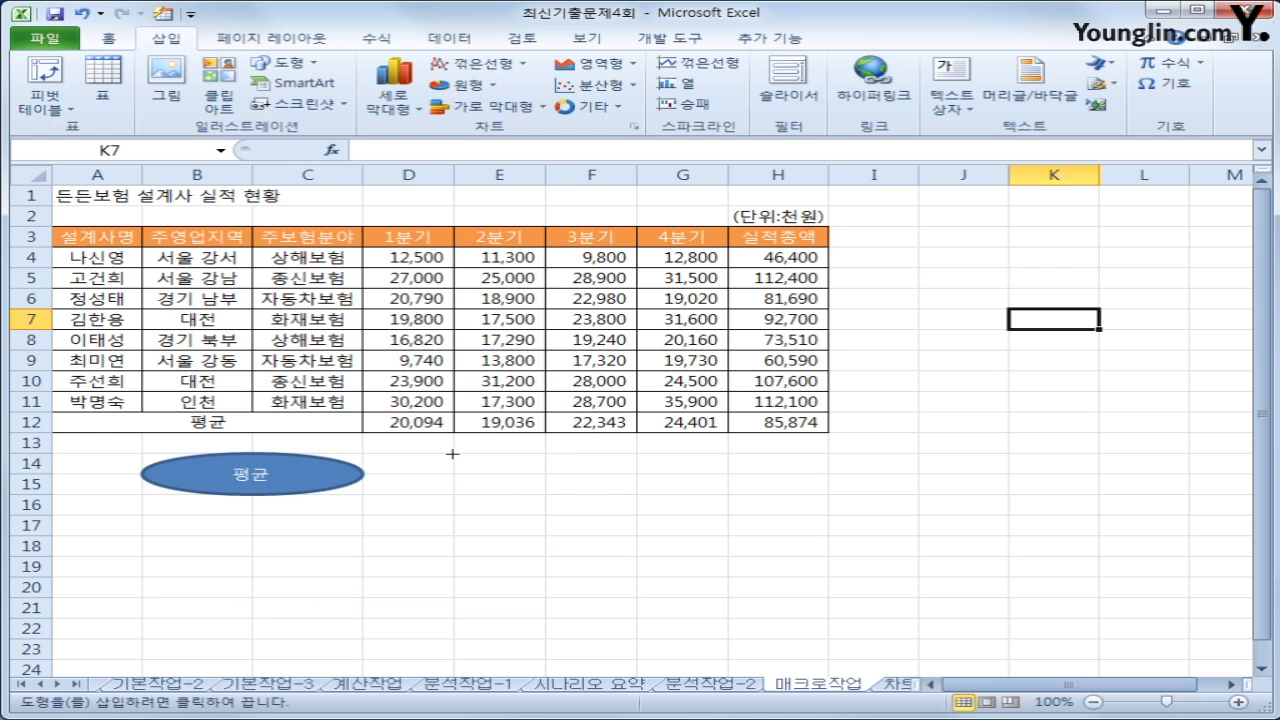
left_click_drag(452, 454, 637, 494)
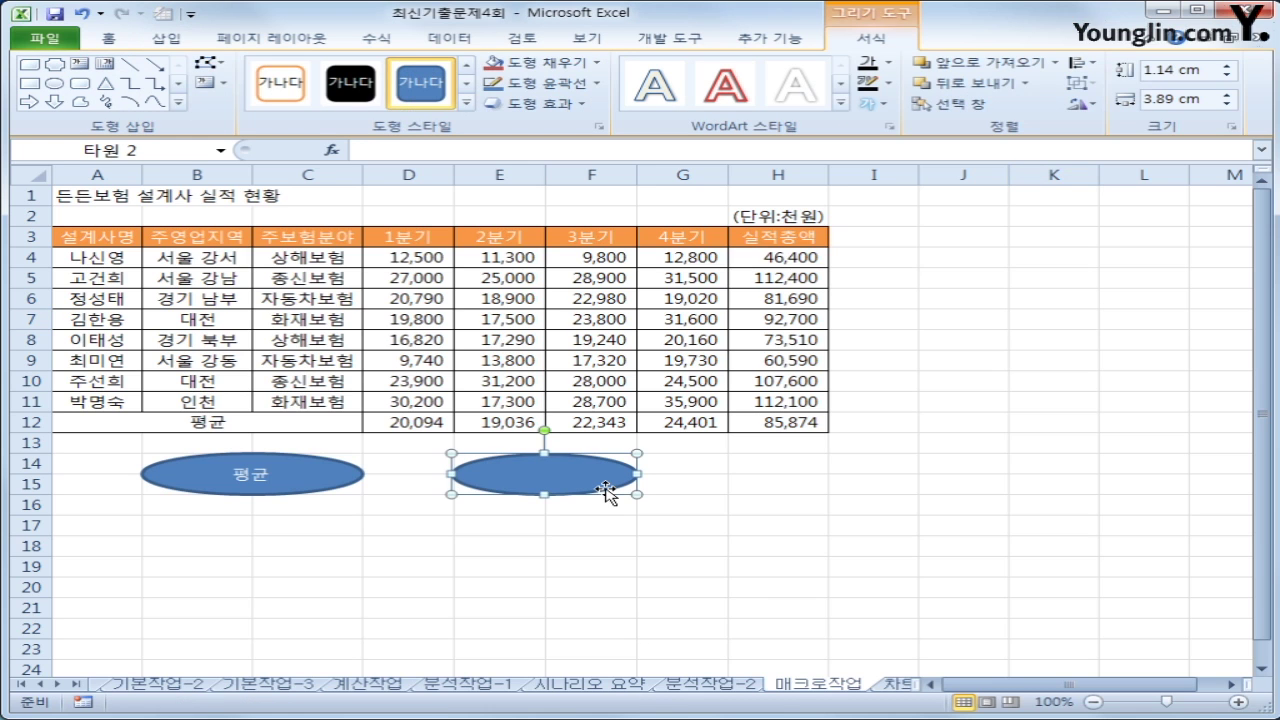
type("서식")
Assign the 서식 macro to the 서식 ellipse.
right_click(588, 473)
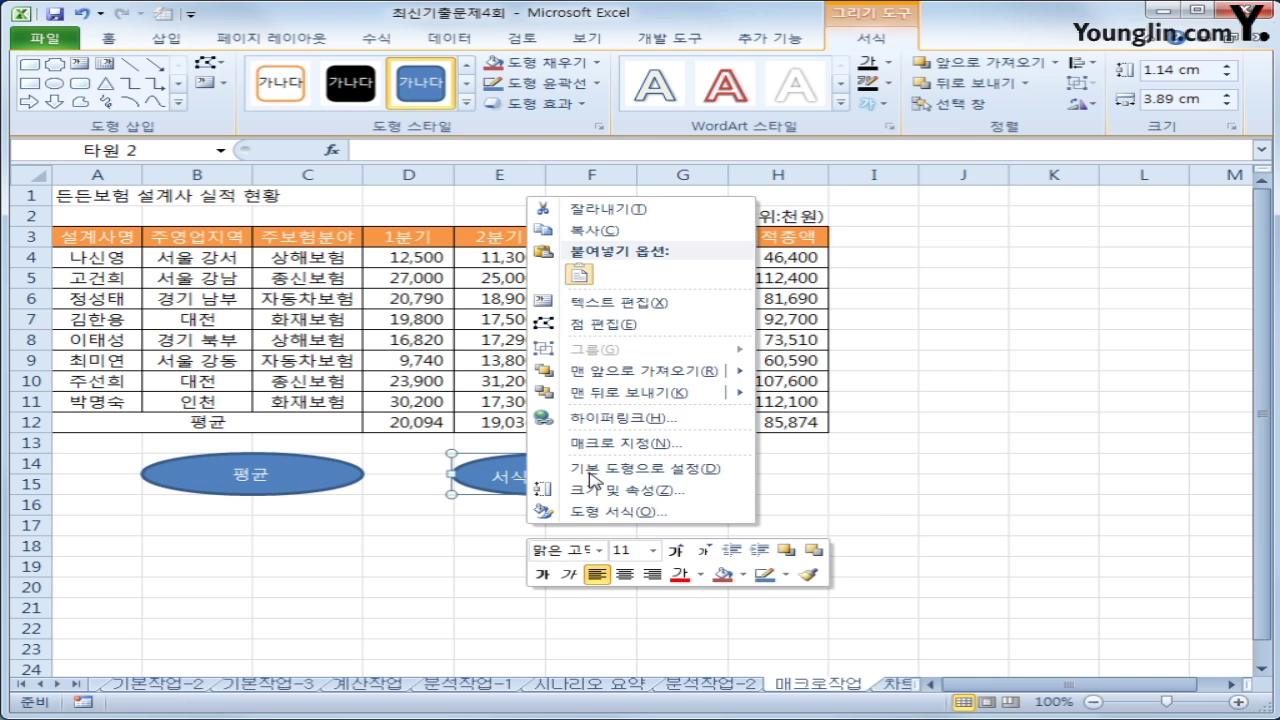
left_click(610, 444)
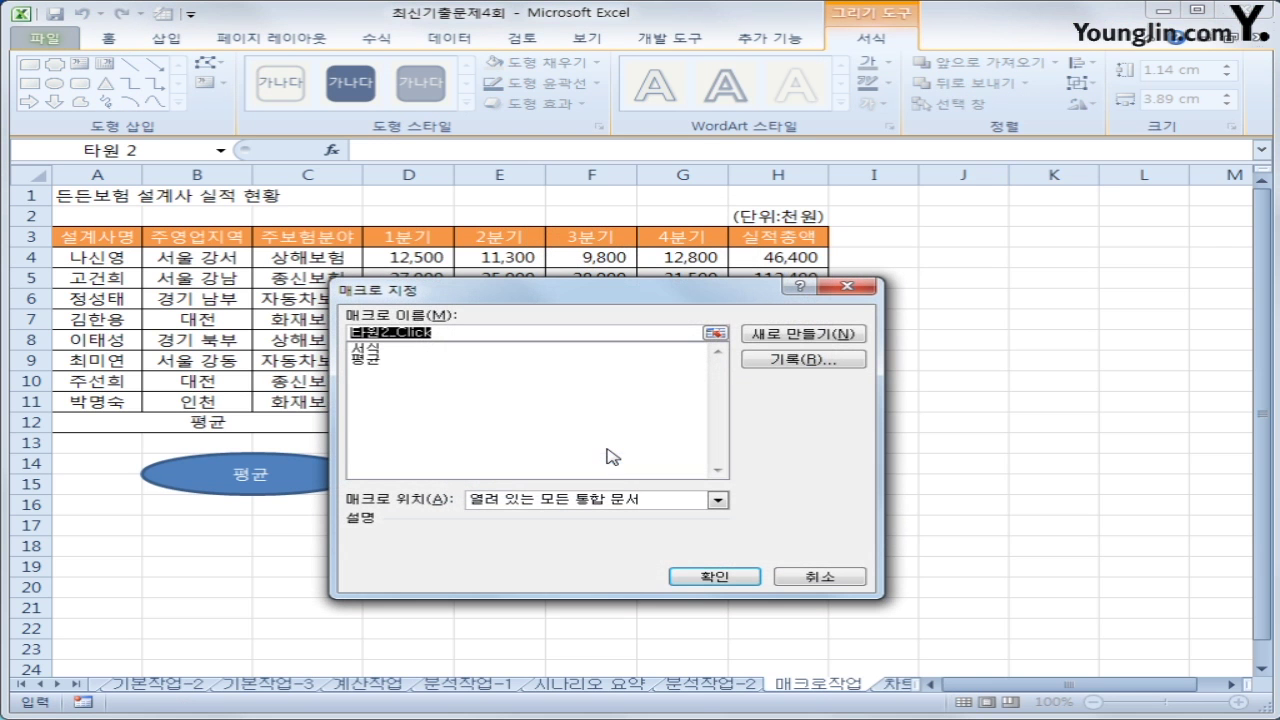
left_click(376, 347)
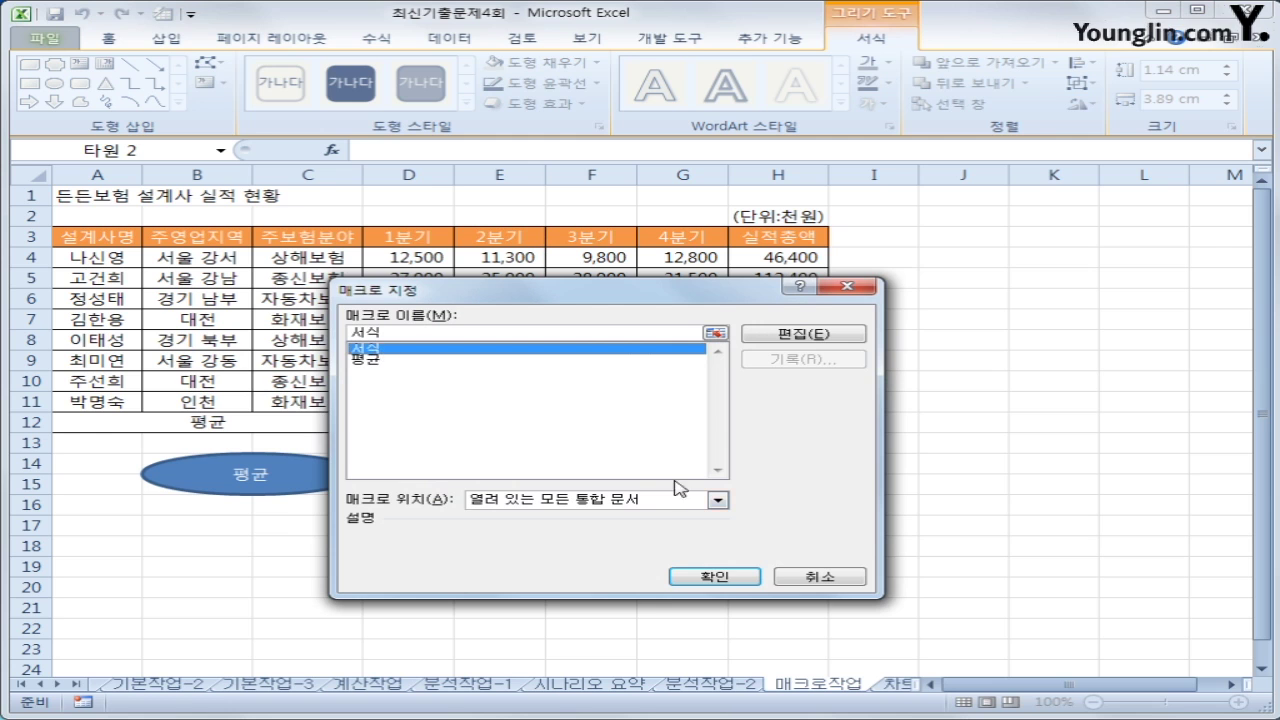
left_click(708, 576)
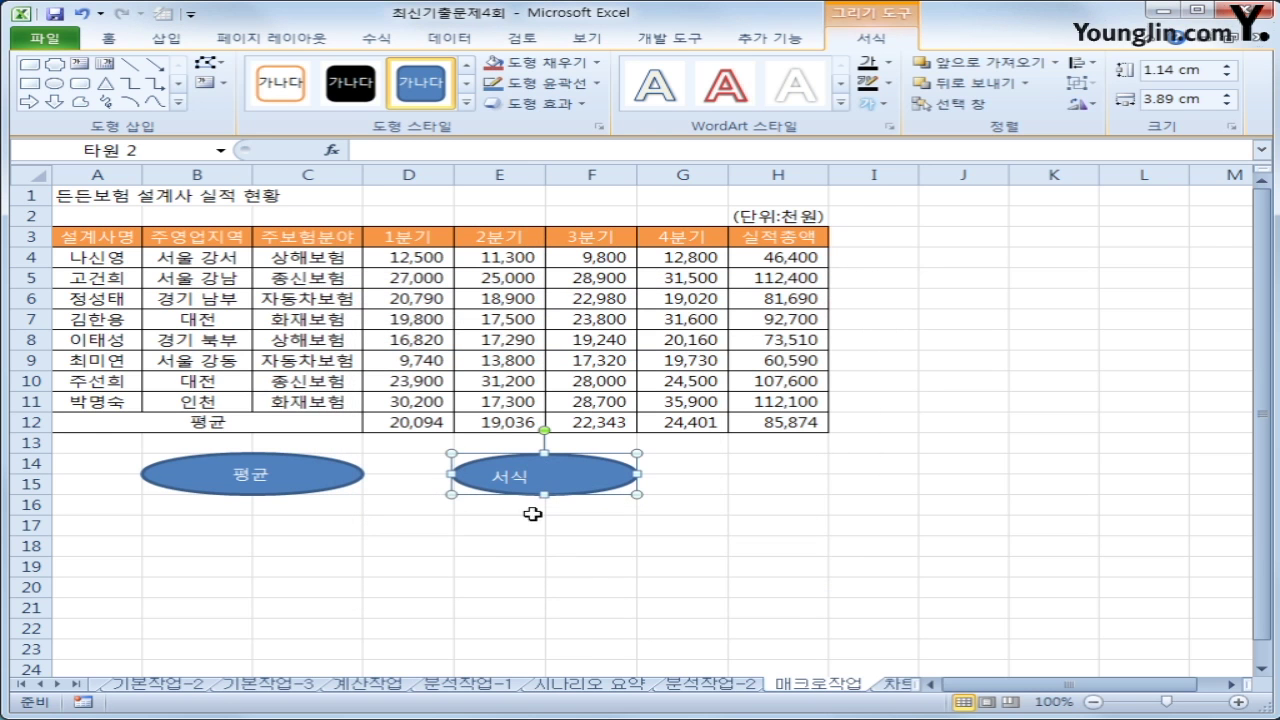
Center the 서식 ellipse's text horizontally and vertically, and deselect the shape.
left_click(107, 38)
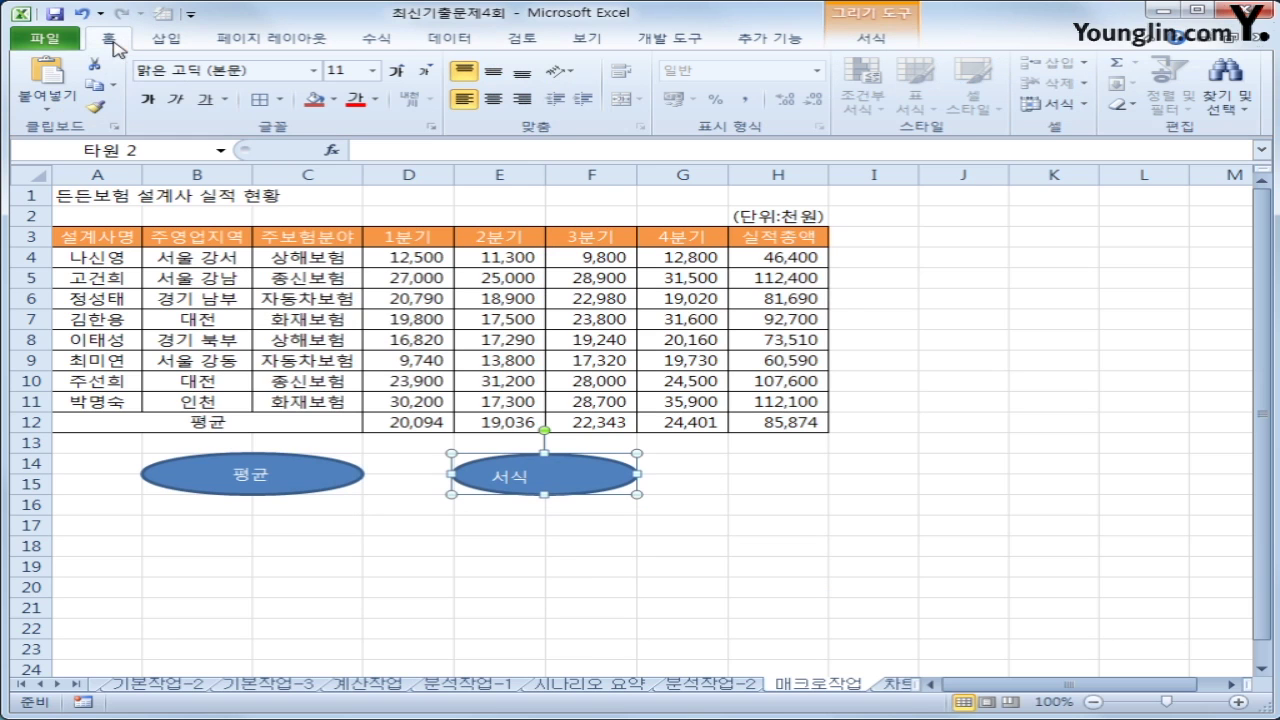
left_click(494, 99)
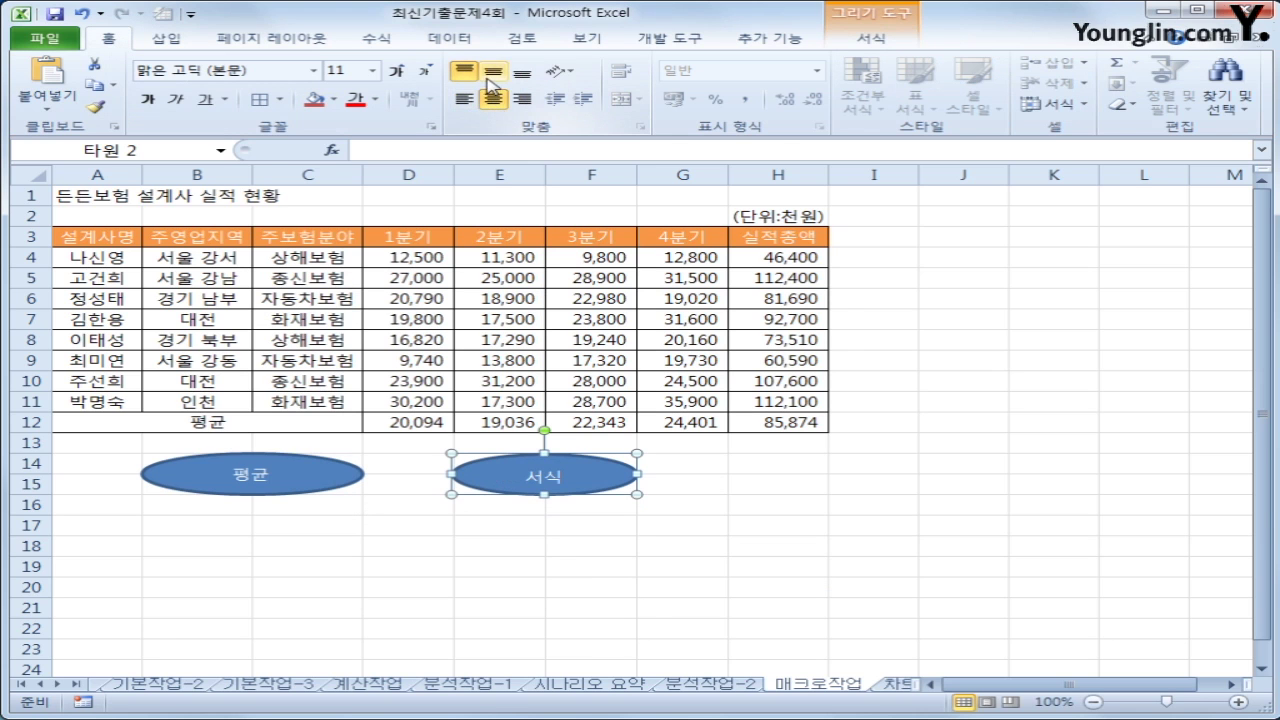
left_click(493, 71)
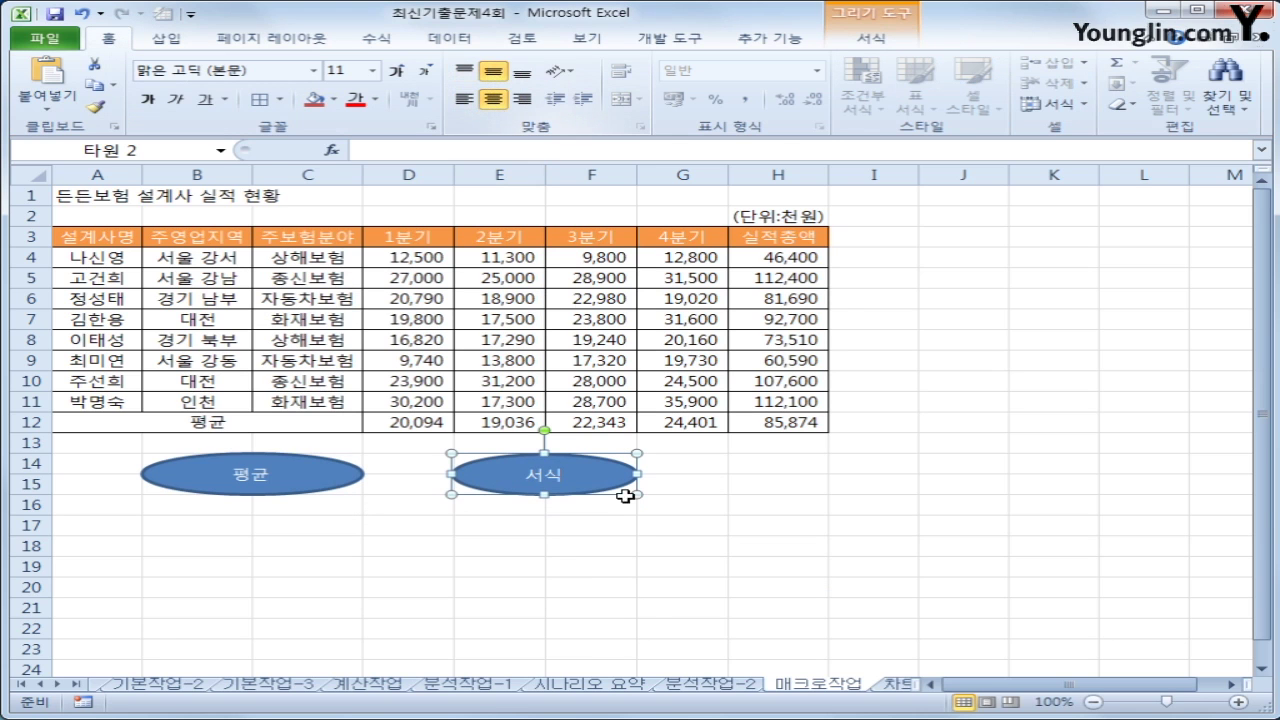
left_click(723, 529)
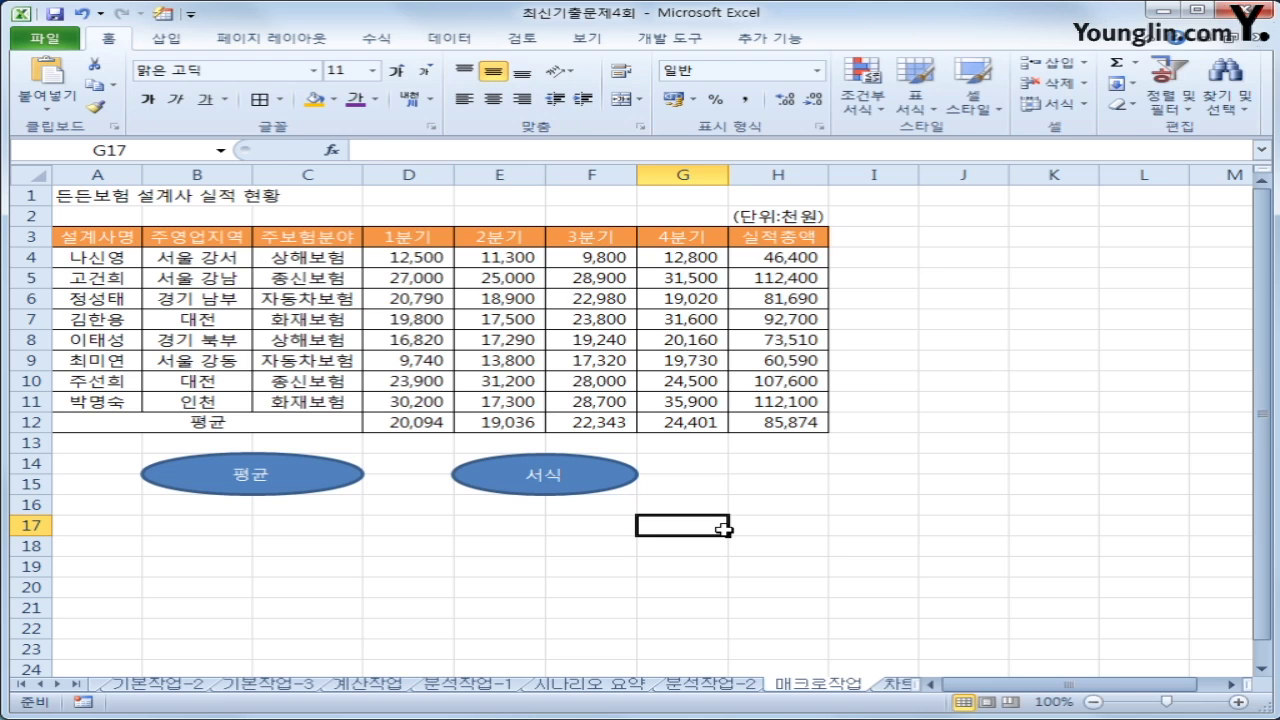
Remove the 번호 series from the source data of the chart on the 차트작업 sheet.
left_click(896, 686)
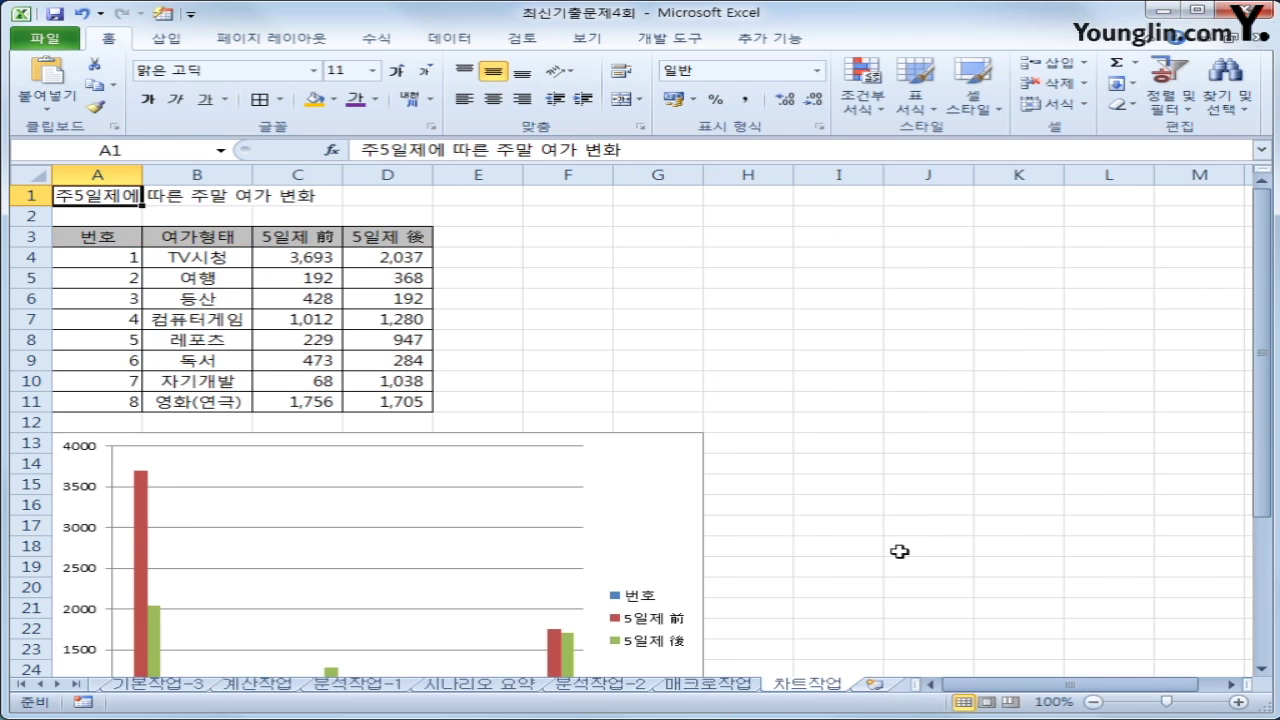
scroll(897, 550, "down", 3)
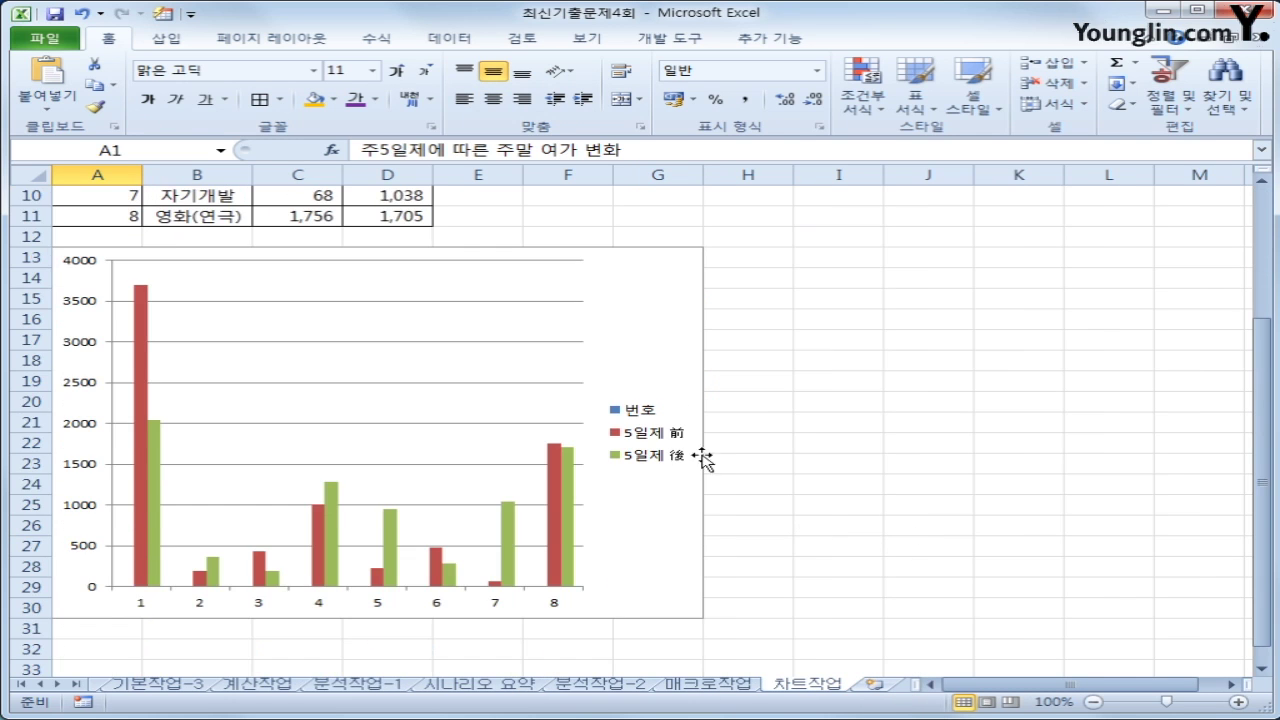
left_click(663, 338)
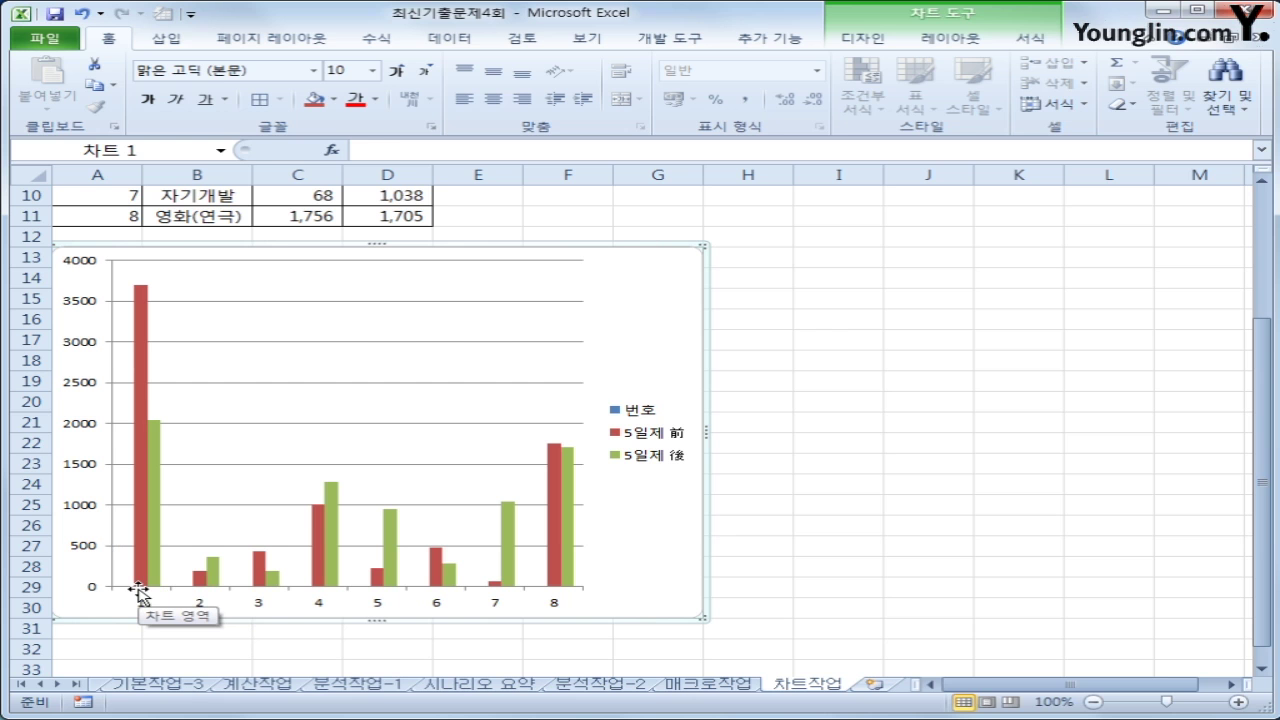
right_click(646, 296)
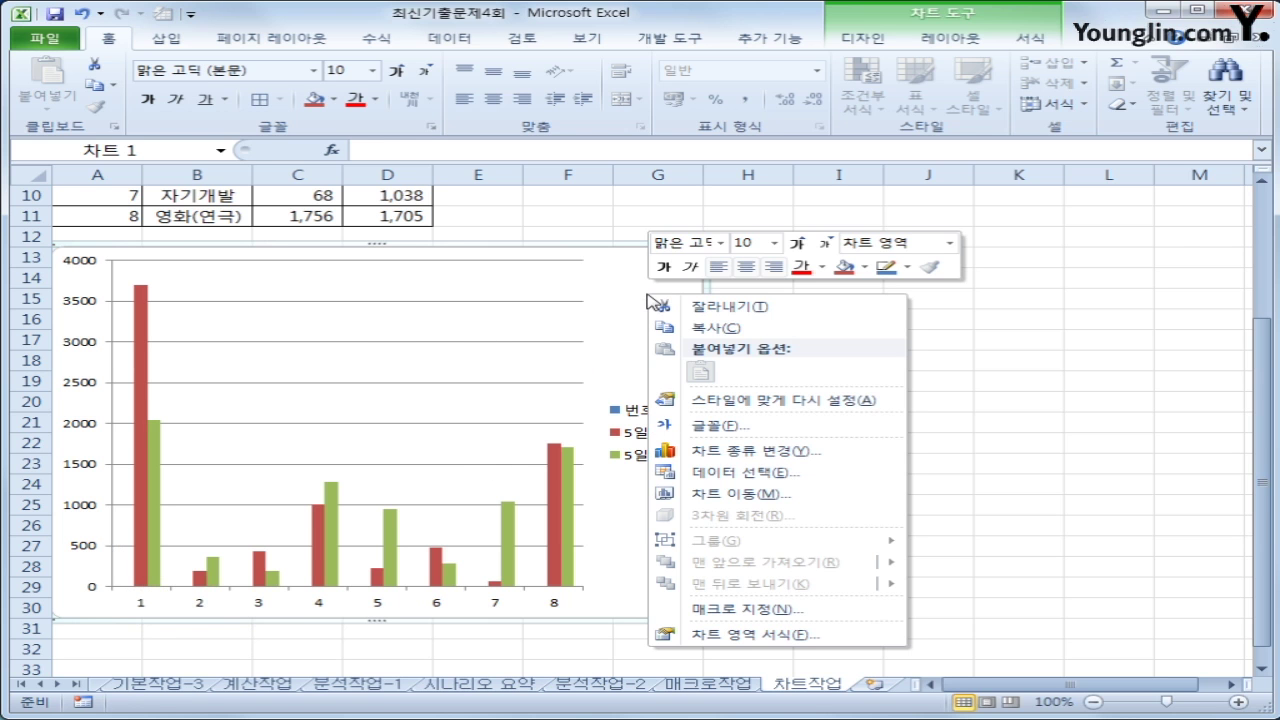
left_click(802, 480)
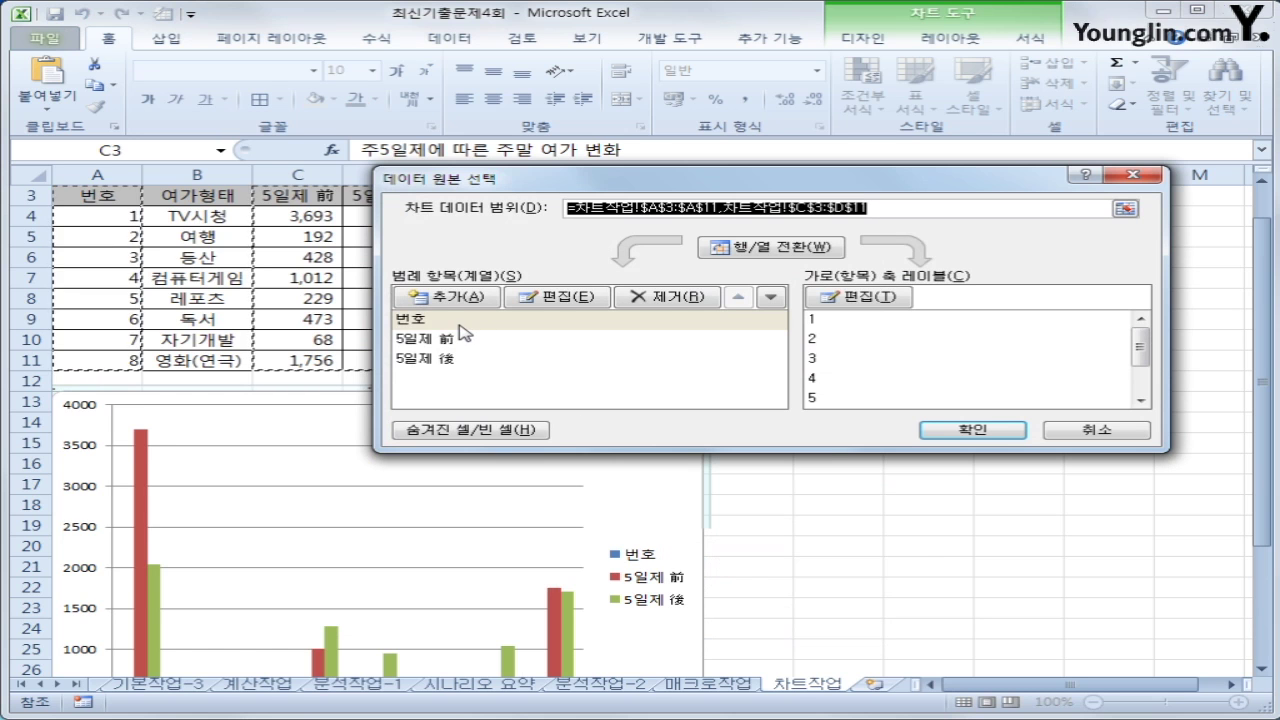
left_click(454, 321)
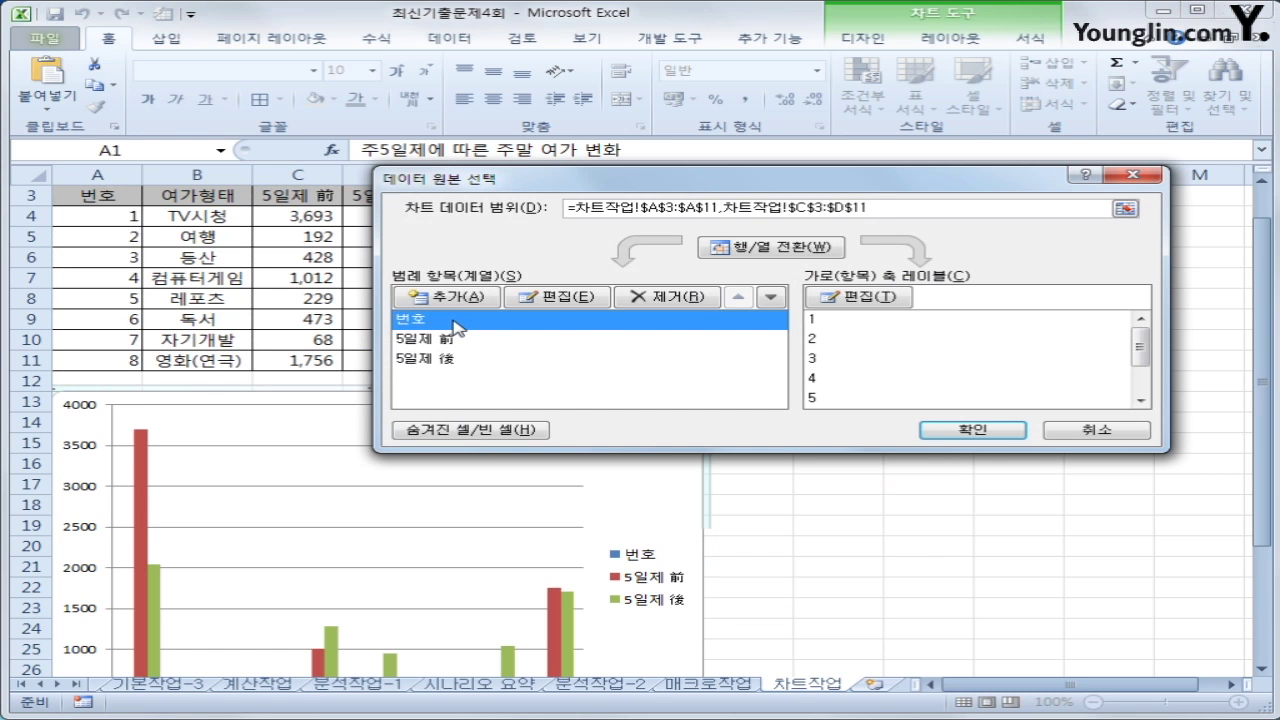
left_click(651, 300)
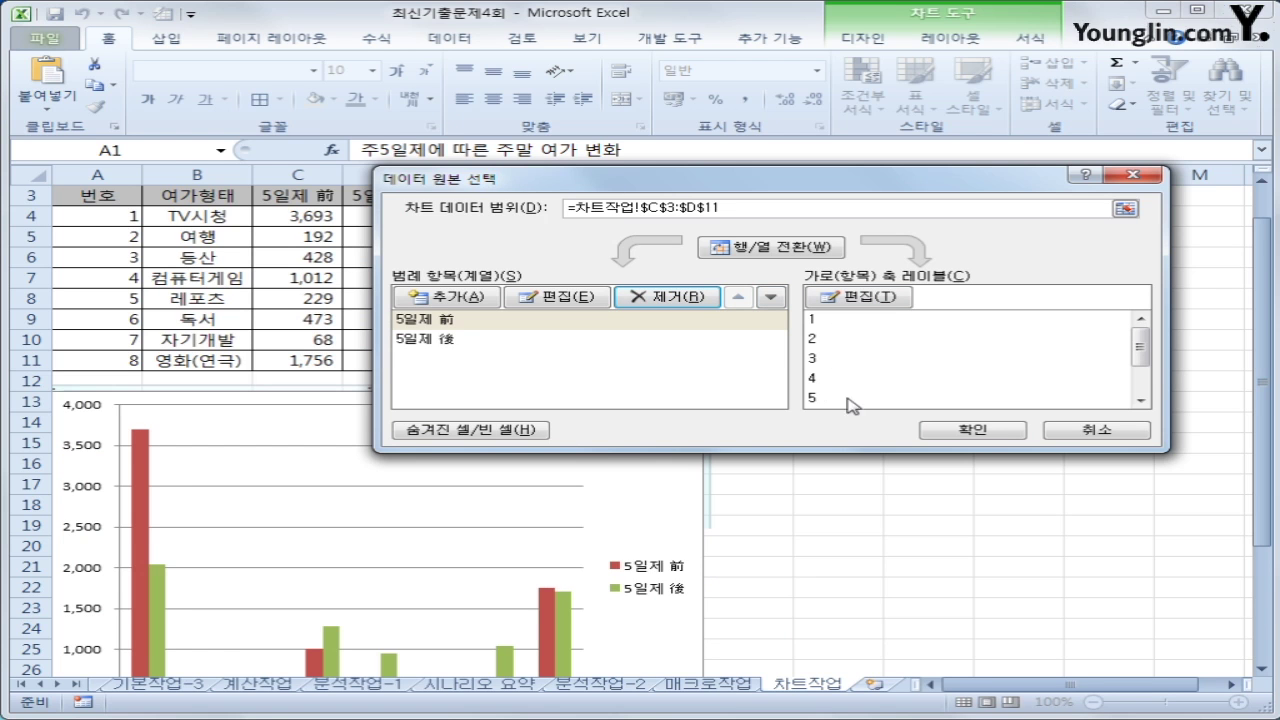
Set the chart's horizontal axis labels to the 여가형태 names in B4:B11 and apply the data source changes.
mouse_move(1139, 345)
left_mouse_down()
mouse_move(1139, 396)
mouse_move(1133, 335)
left_mouse_up()
left_click(893, 305)
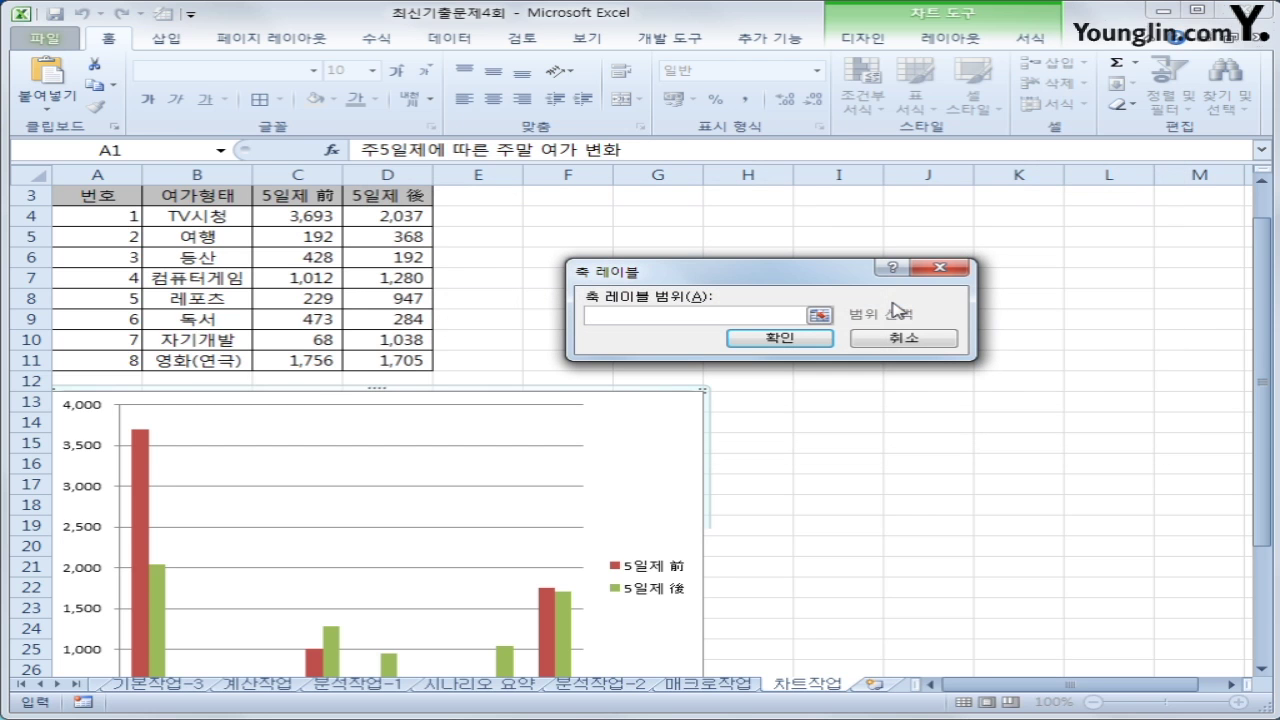
left_click_drag(186, 217, 211, 368)
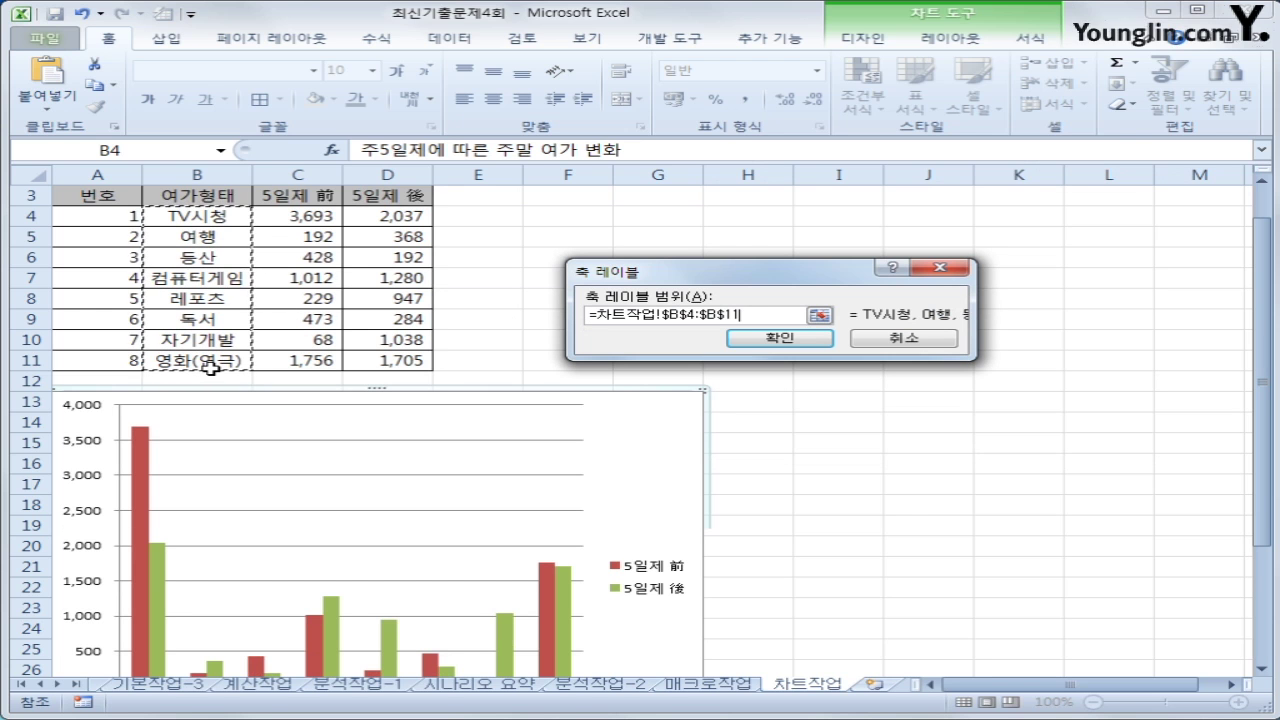
left_click(785, 340)
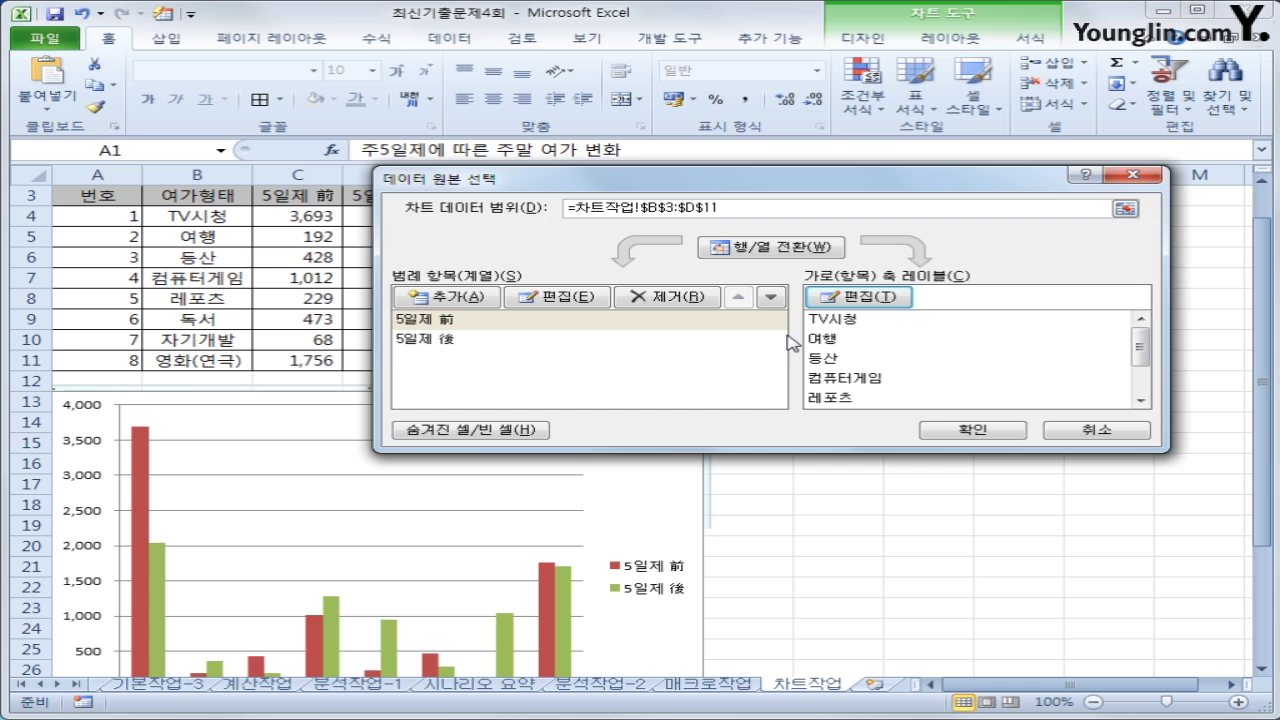
left_click(952, 432)
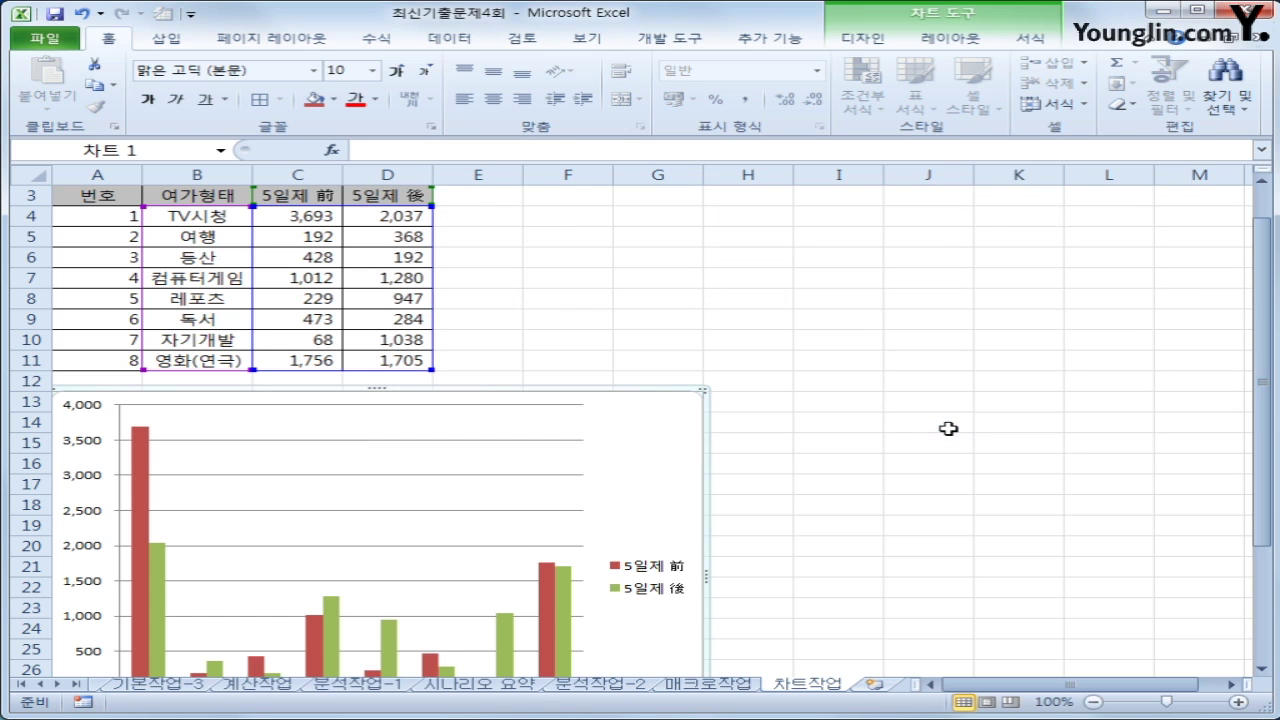
Add a chart title above the plot with the text 주말 여가 변화.
scroll(948, 428, "down", 2)
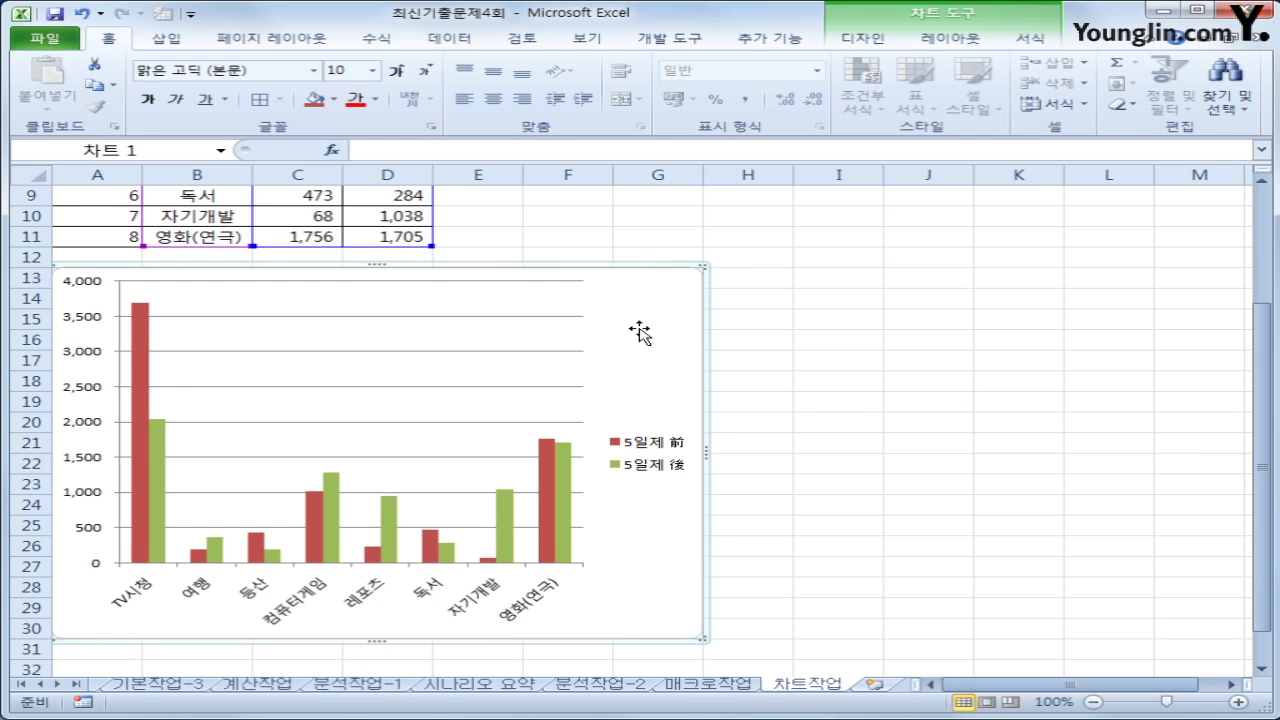
left_click(950, 38)
left_click(418, 100)
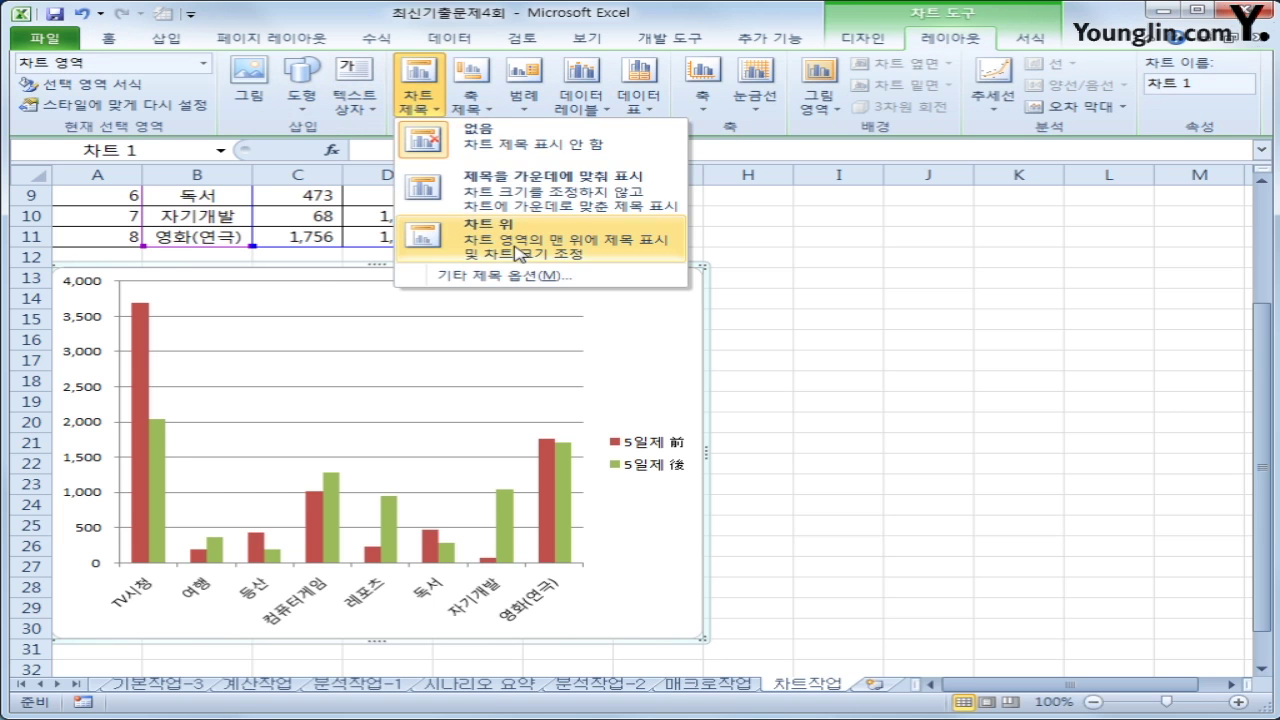
left_click(480, 244)
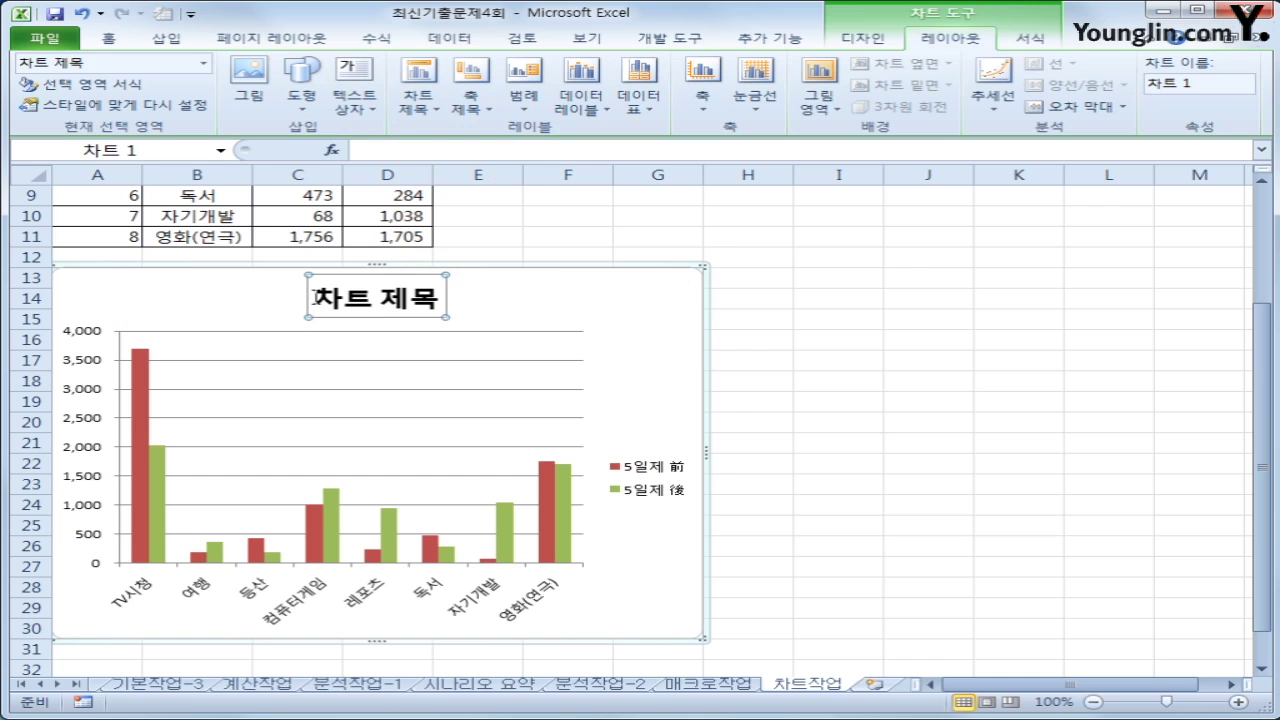
left_click_drag(312, 300, 433, 303)
type("주")
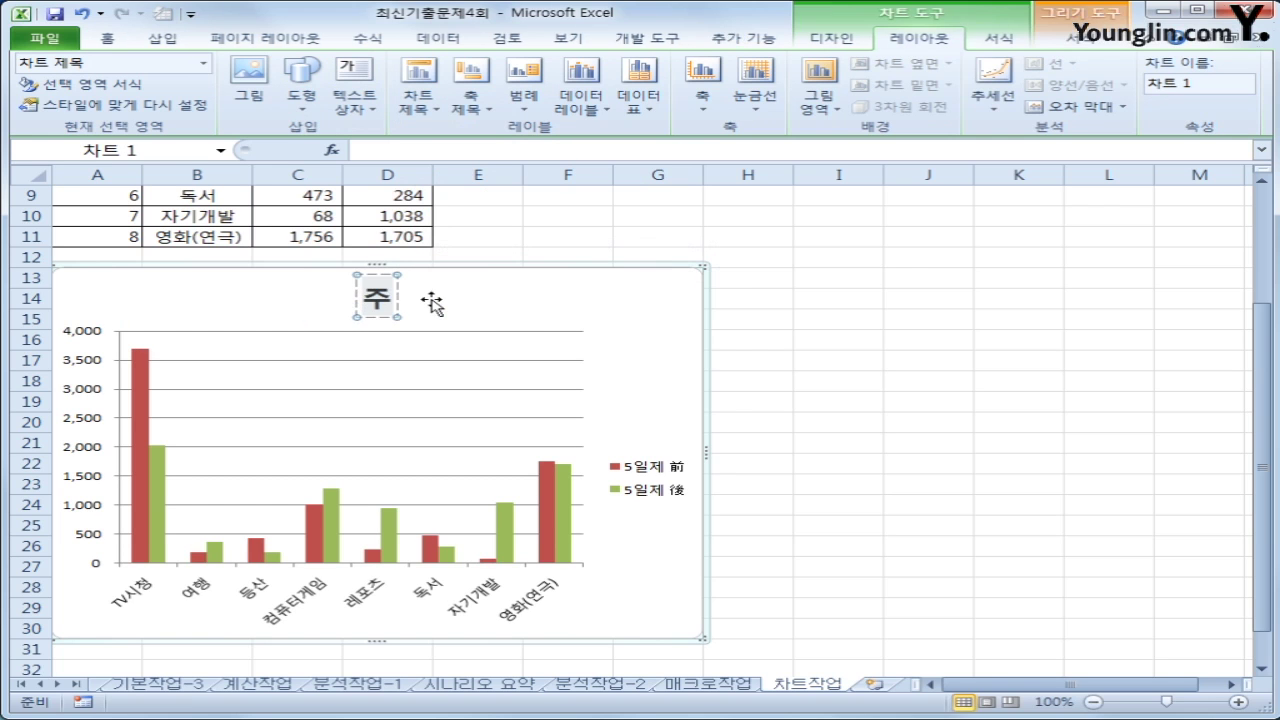
type("말 여가 변화")
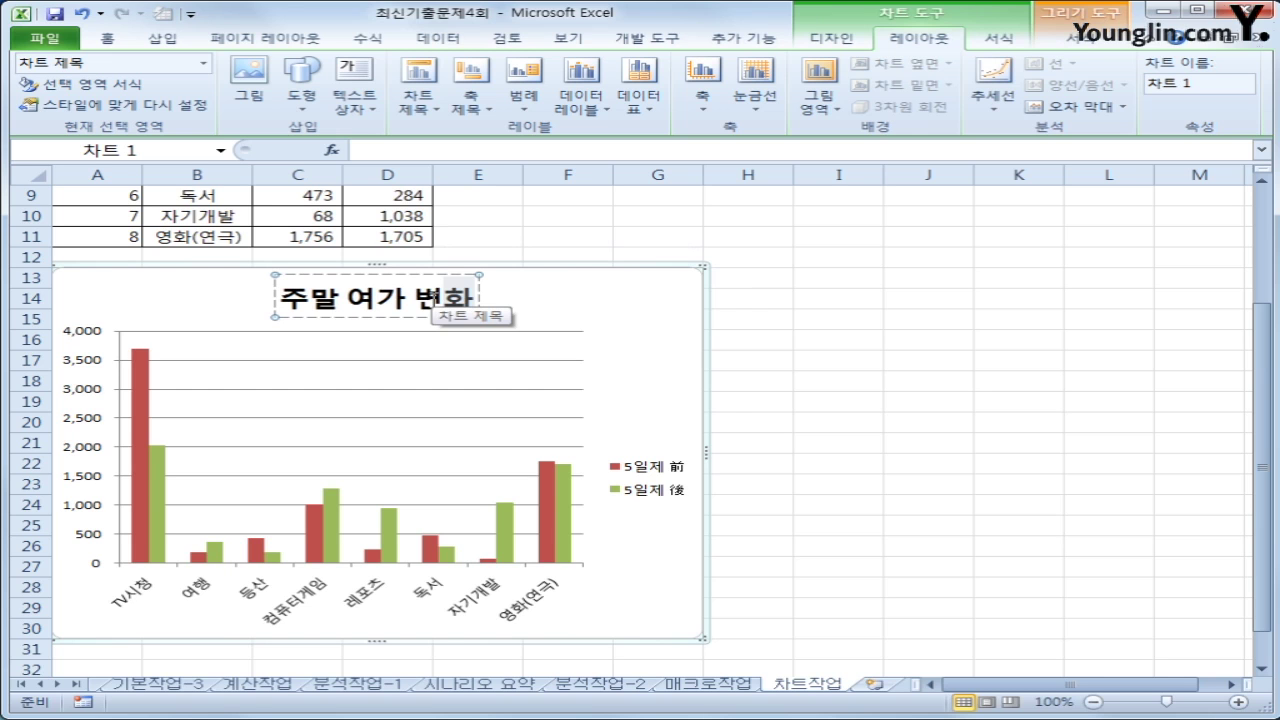
Set the chart title's font size to 20.
left_click(443, 274)
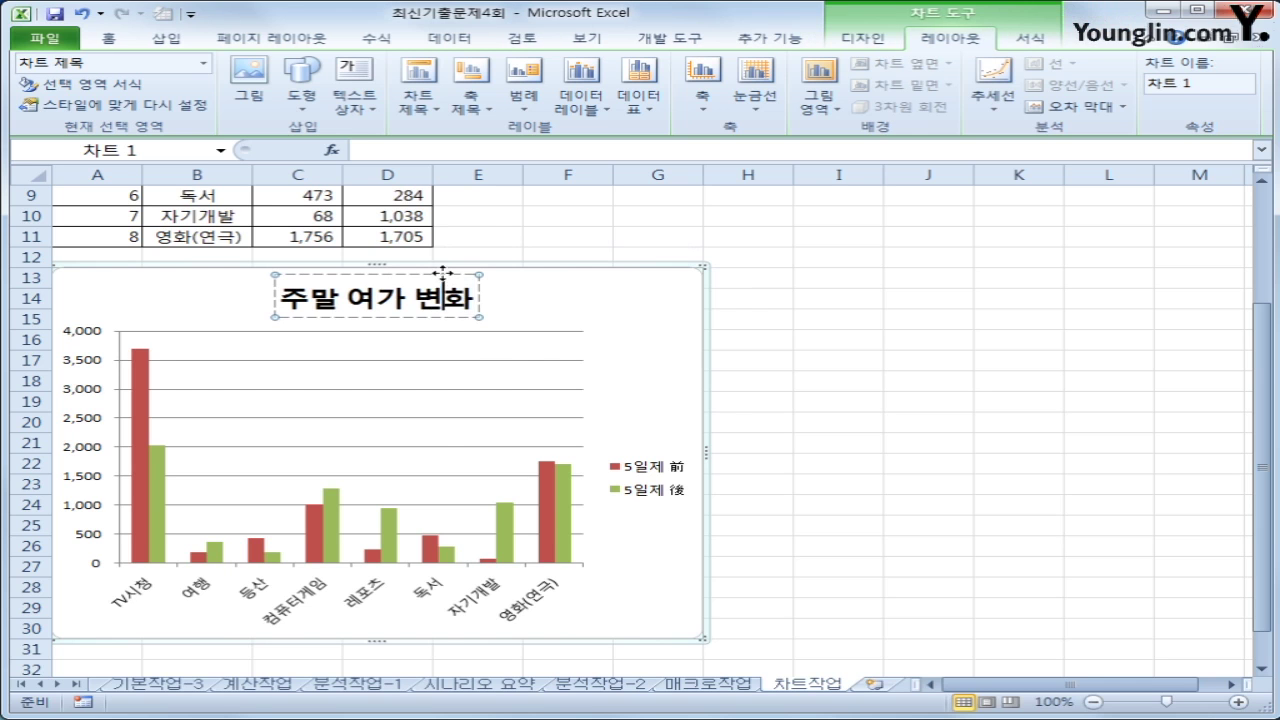
right_click(444, 275)
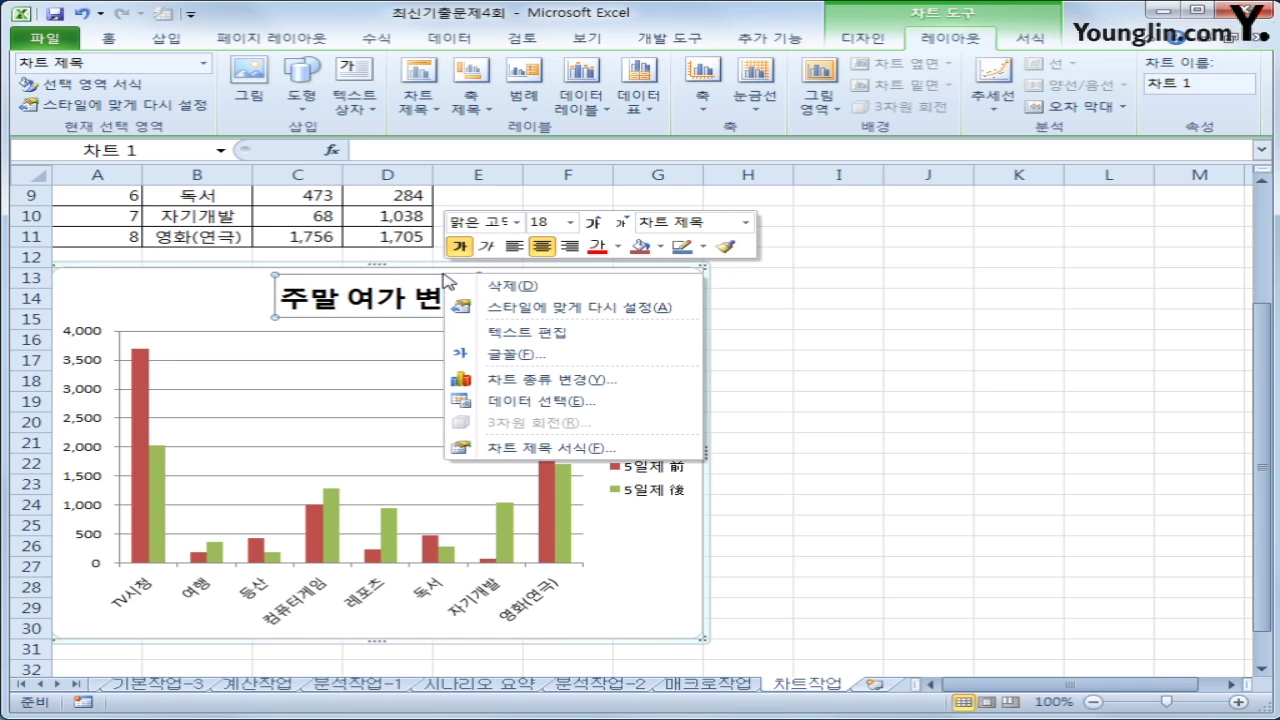
left_click(592, 222)
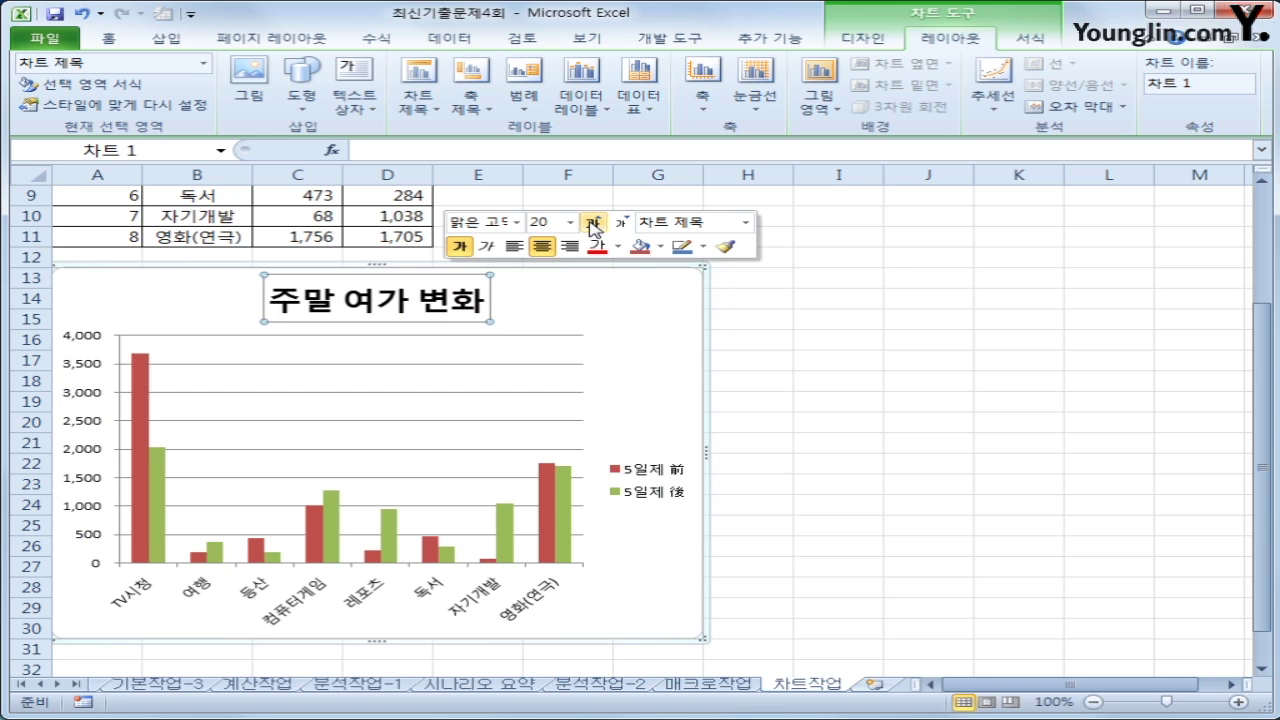
Change the 5일제 後 series to a line chart with markers.
left_click(163, 477)
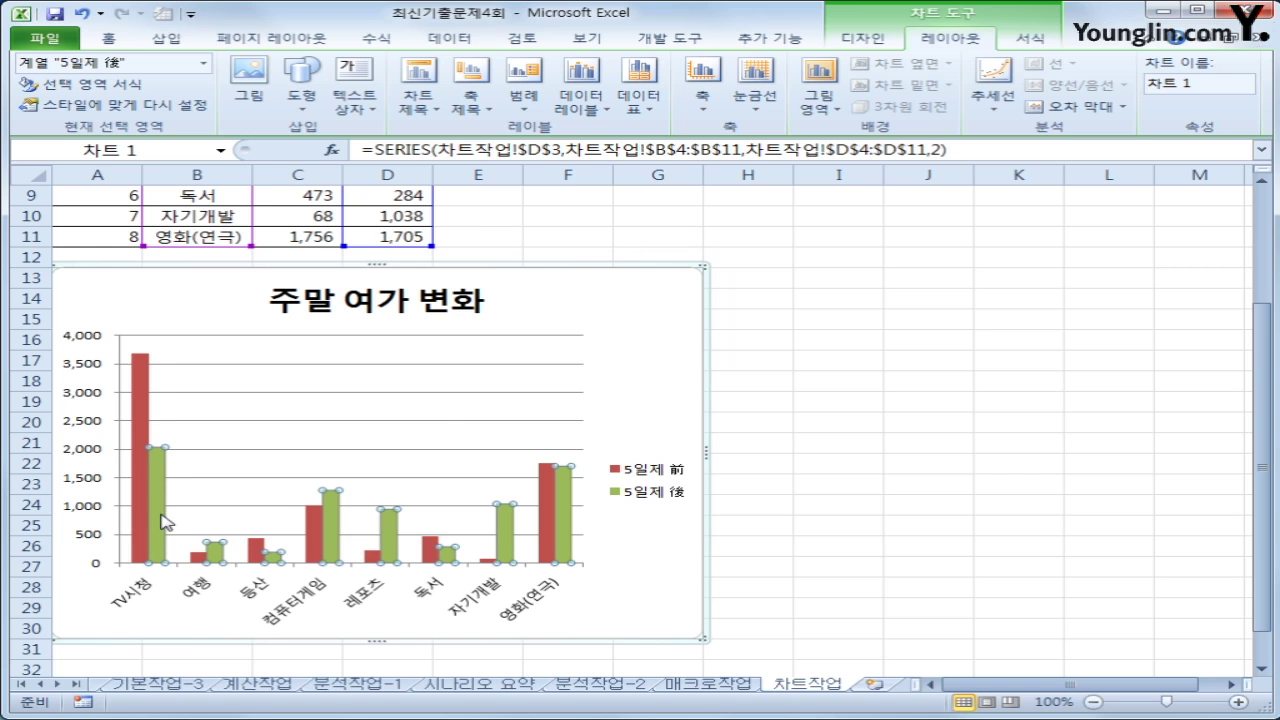
right_click(158, 467)
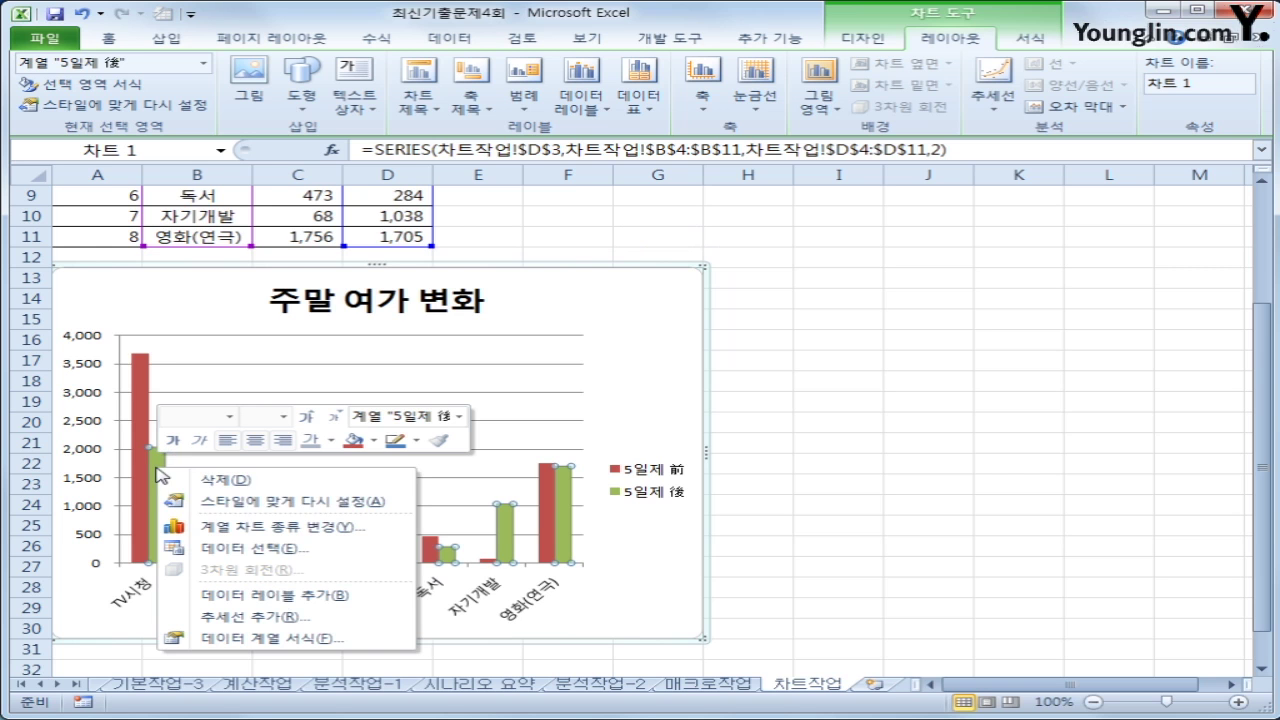
left_click(347, 530)
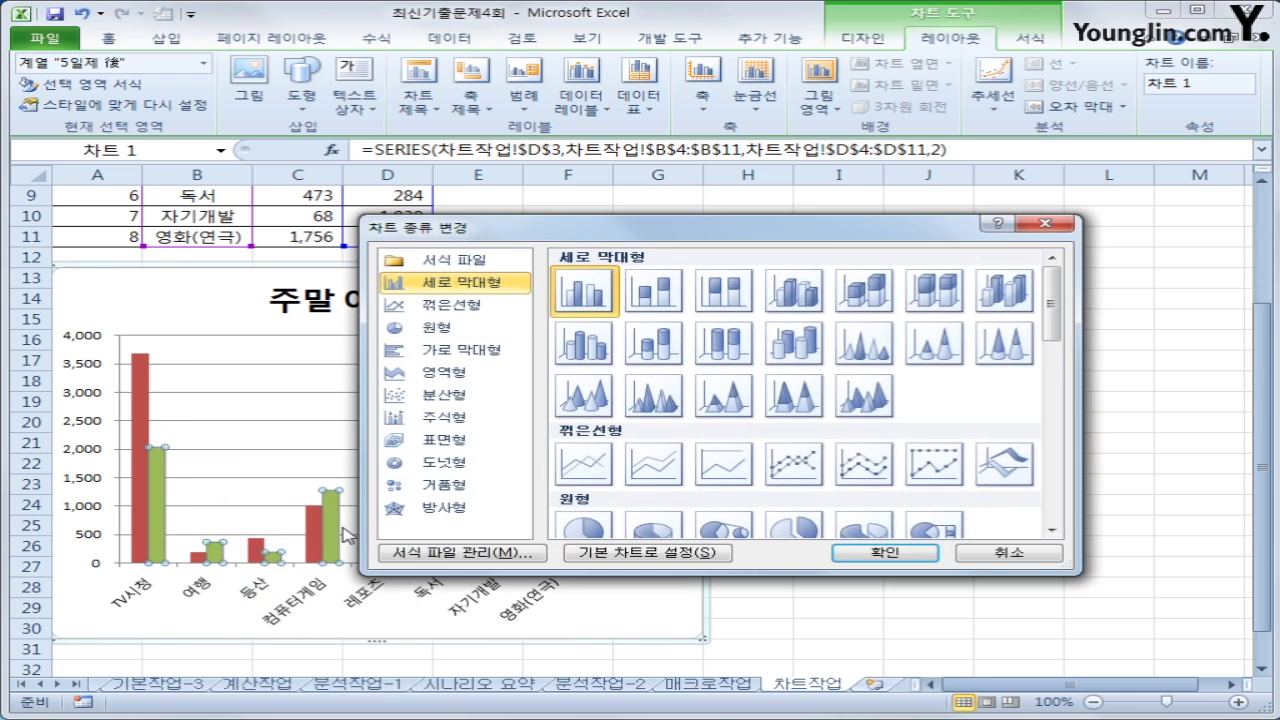
left_click(820, 466)
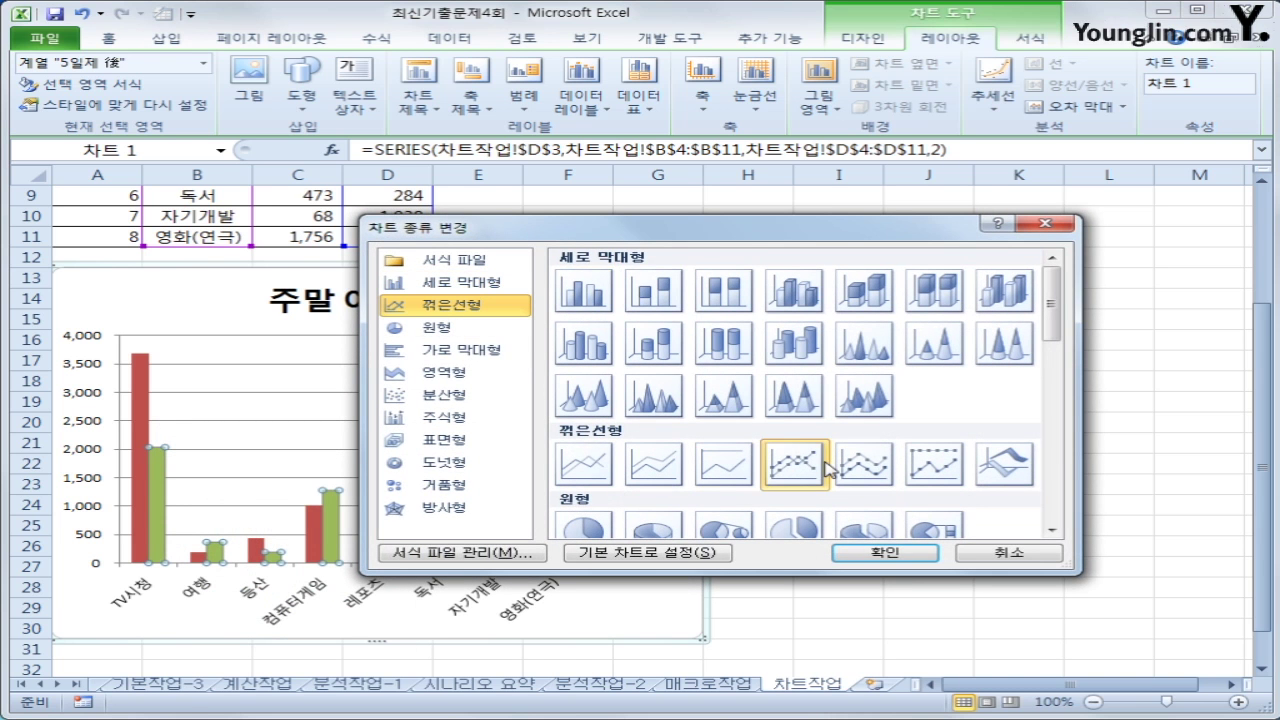
left_click(905, 556)
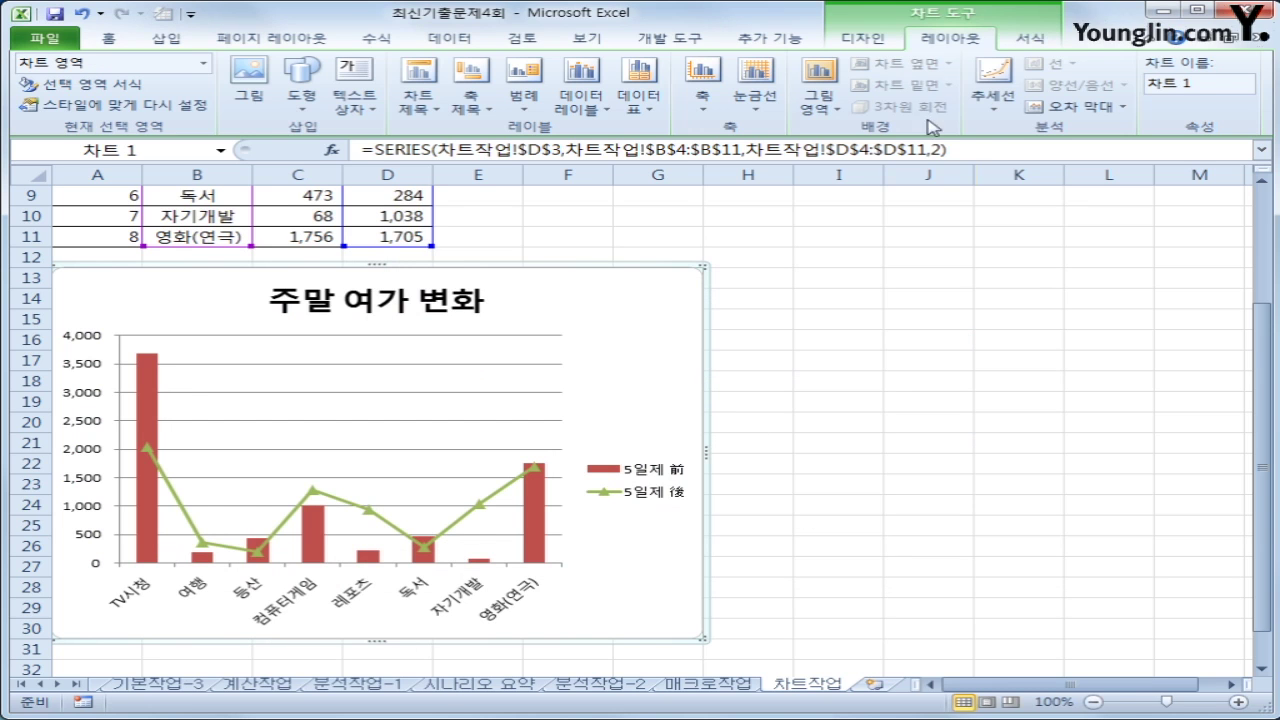
Place the chart legend below the plot area.
left_click(538, 105)
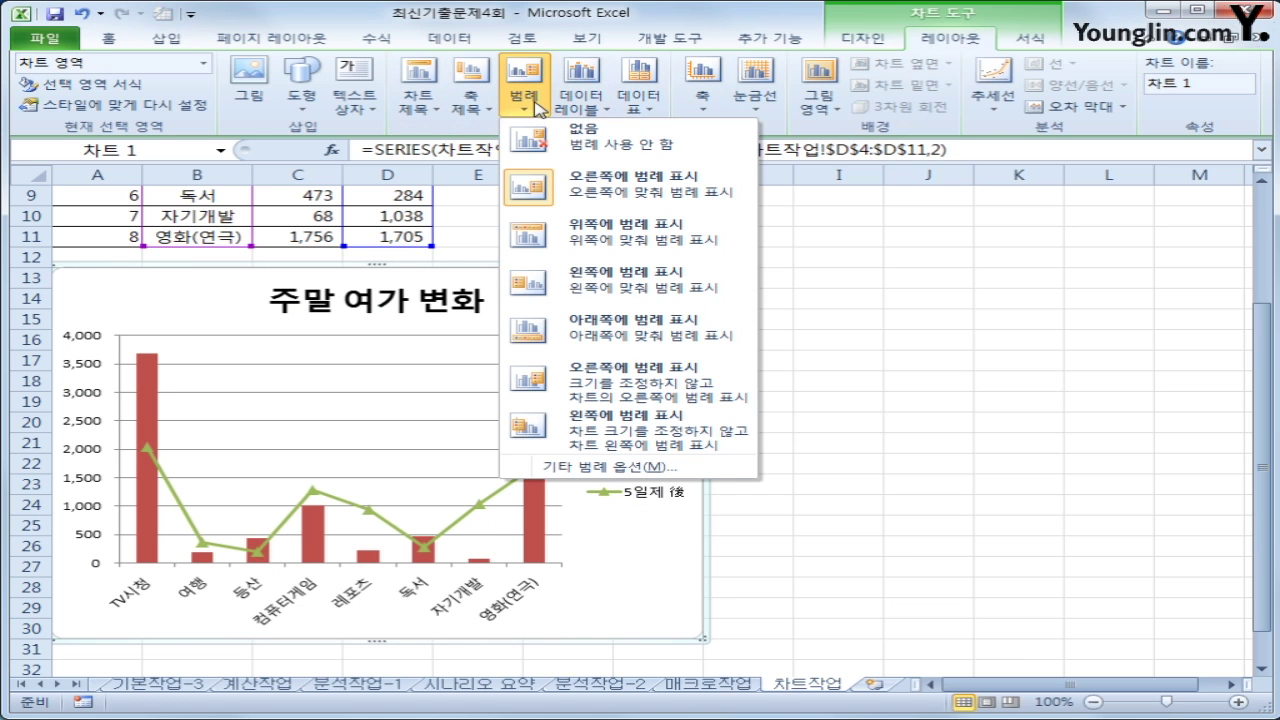
left_click(600, 327)
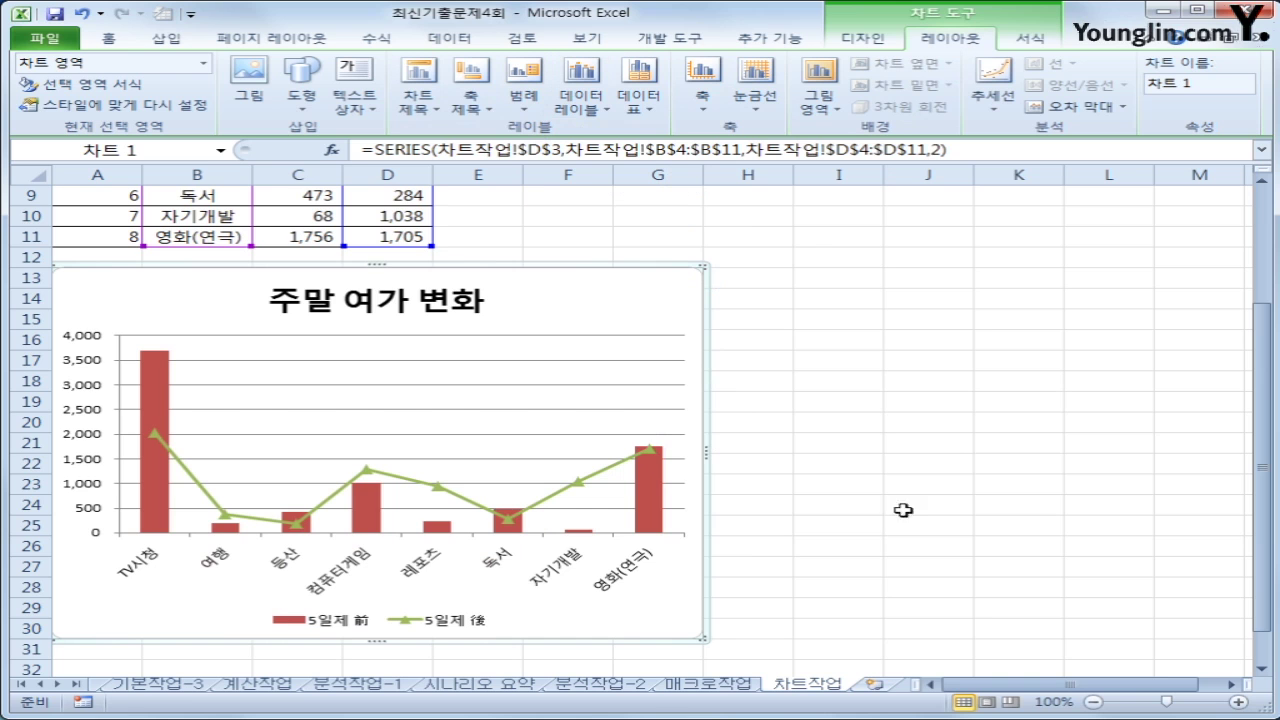
Give the chart area's border rounded corners.
right_click(606, 294)
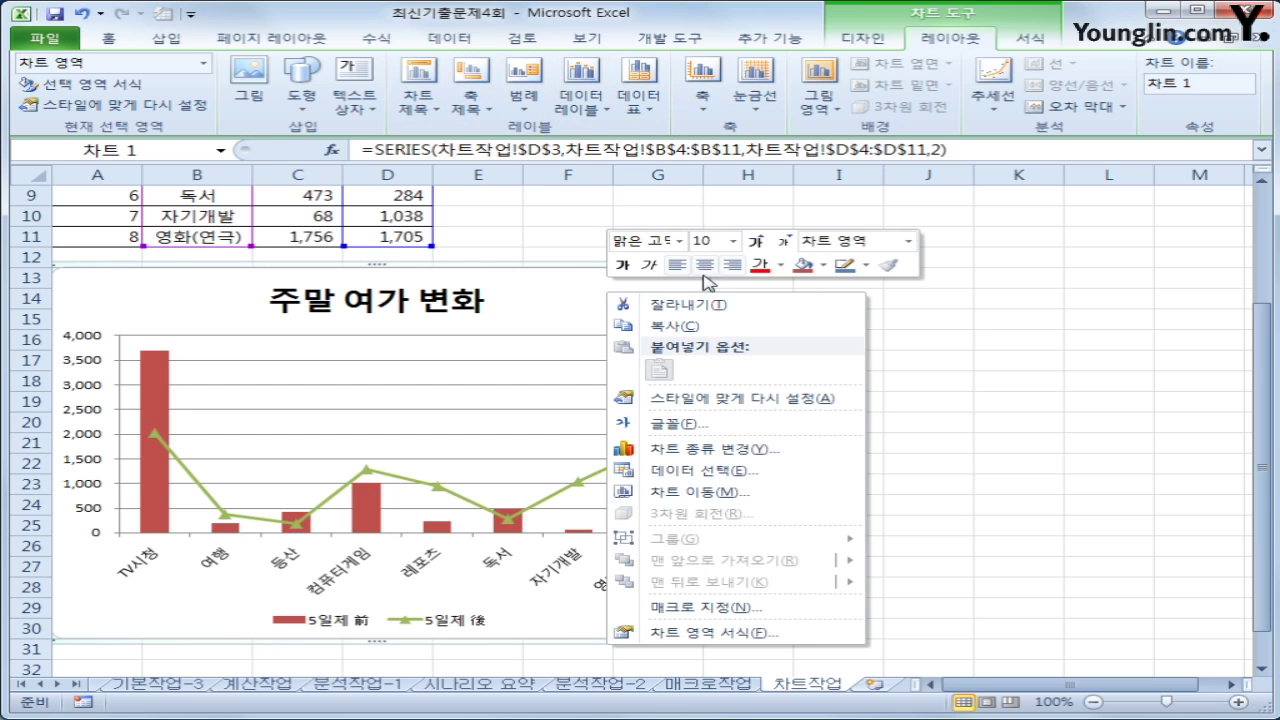
left_click(805, 641)
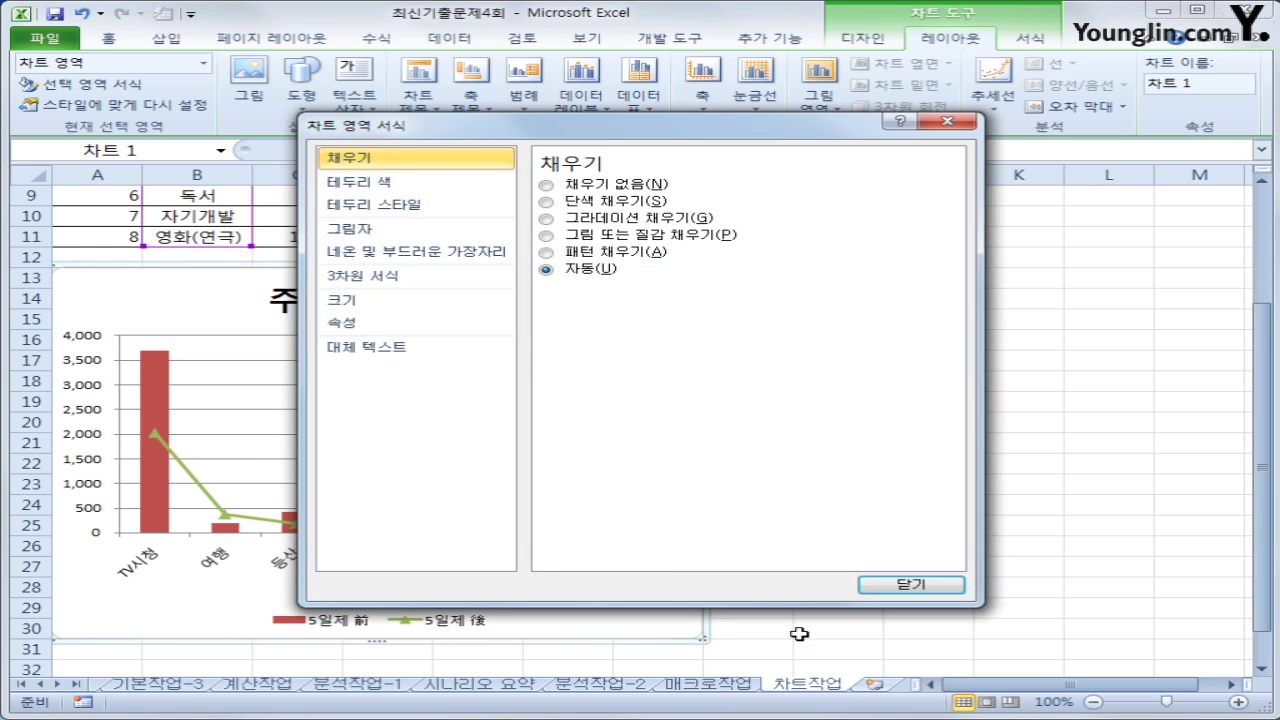
left_click(437, 205)
left_click(612, 374)
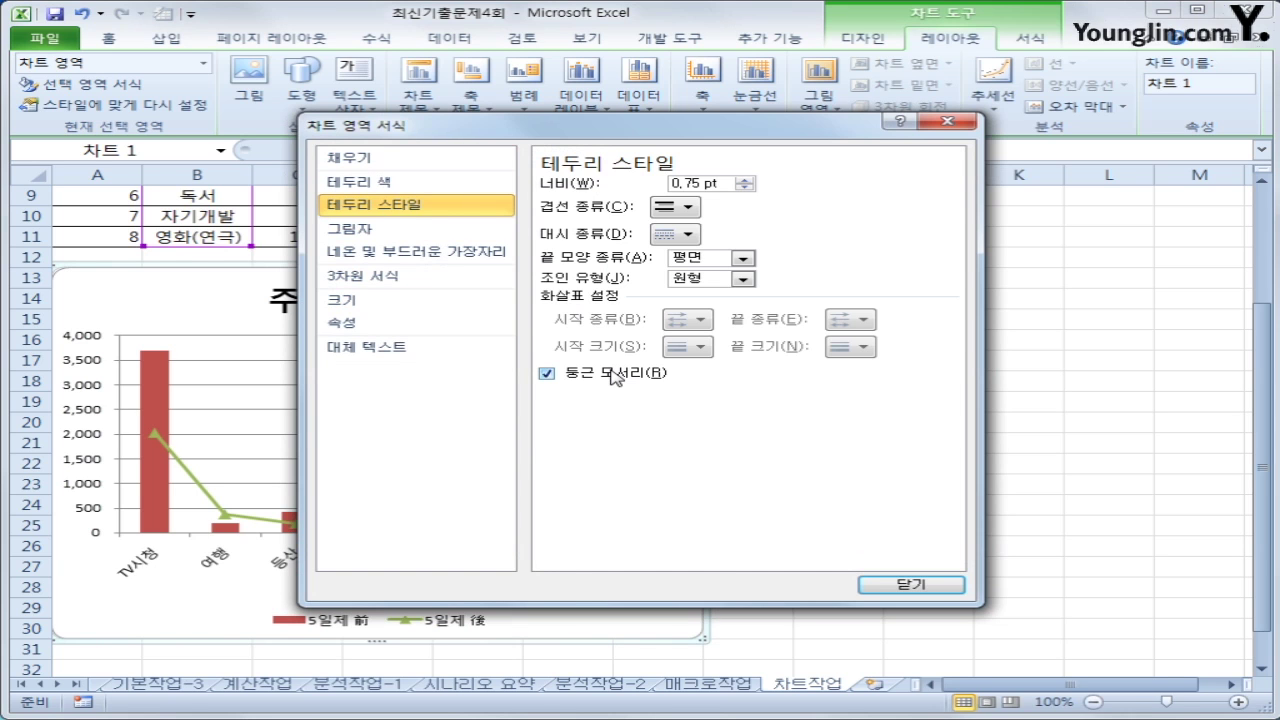
Set the chart area's border width to 3 pt, close the formatting dialog and deselect the chart.
left_click(745, 180)
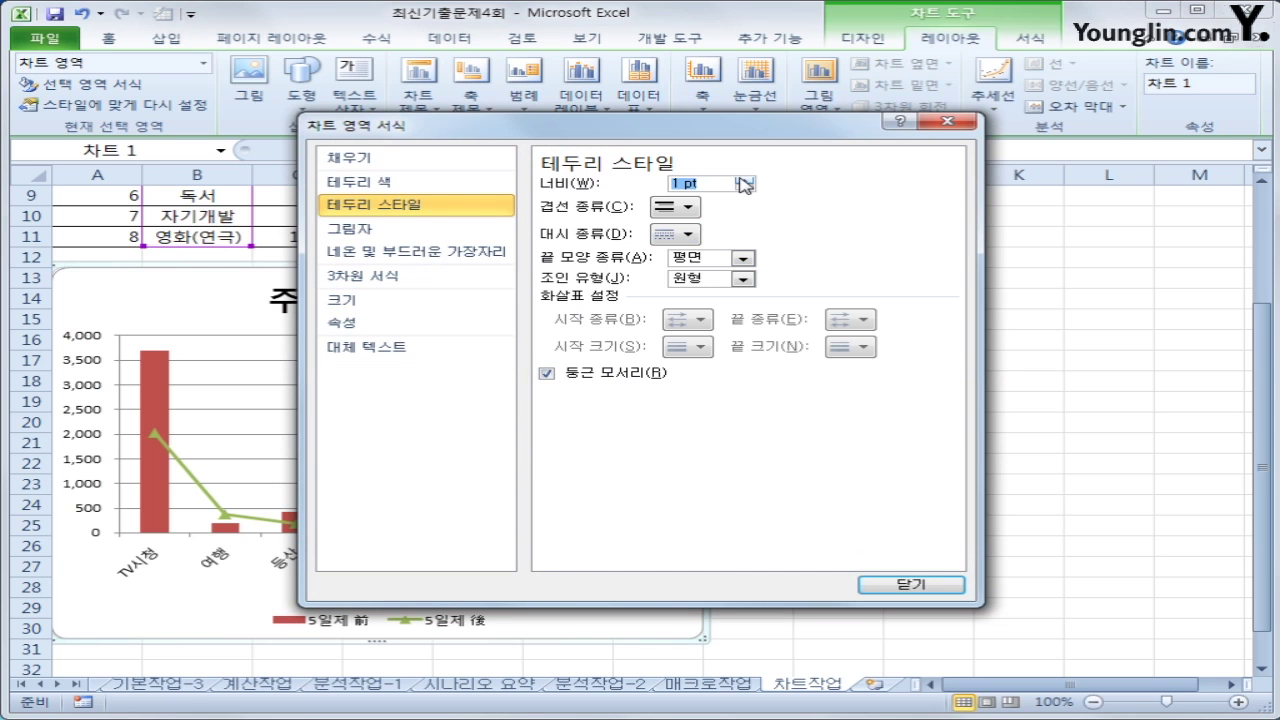
left_click(745, 180)
left_click(745, 180)
left_click(745, 180)
left_click(745, 180)
left_click(745, 180)
left_click(745, 180)
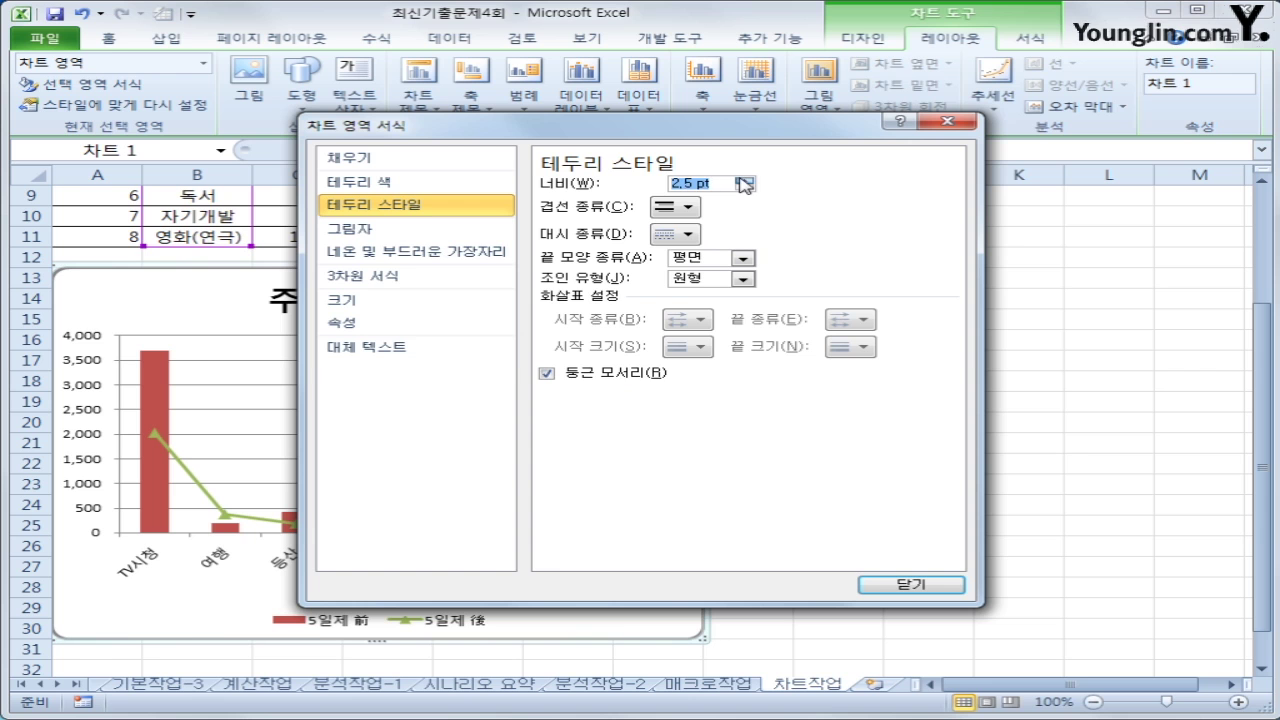
left_click(745, 180)
left_click(745, 180)
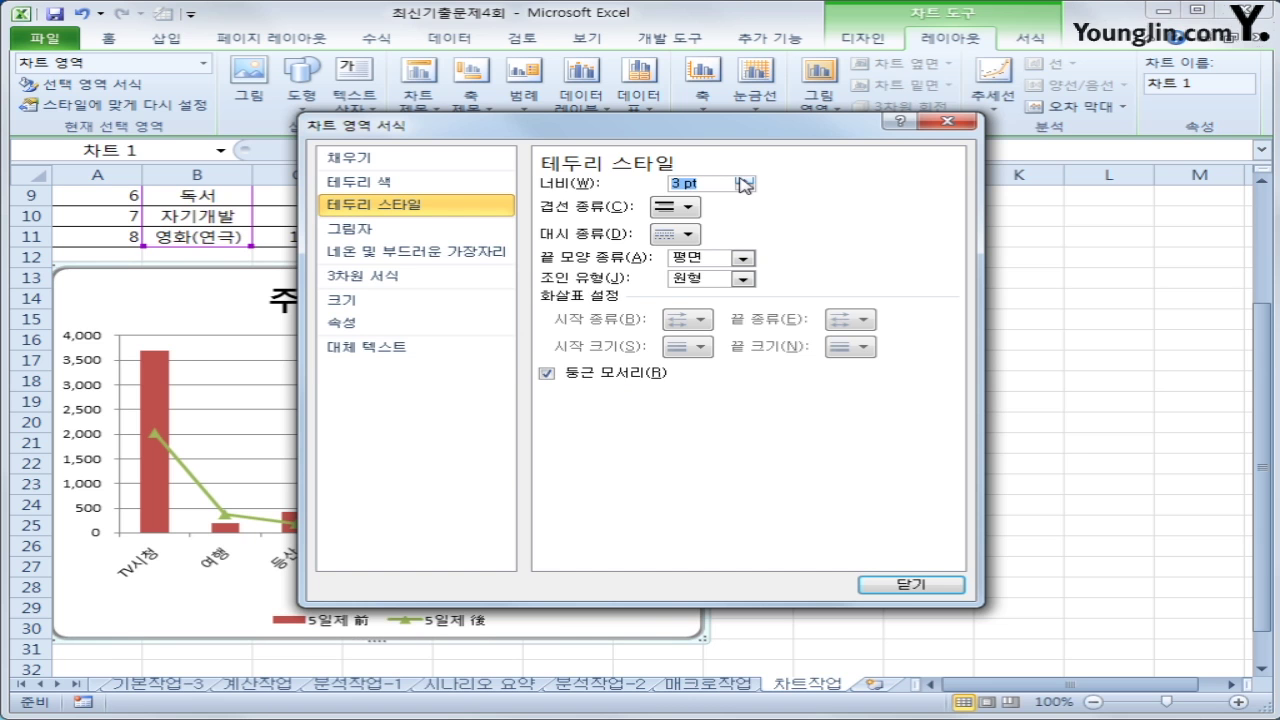
left_click(888, 590)
left_click(1066, 587)
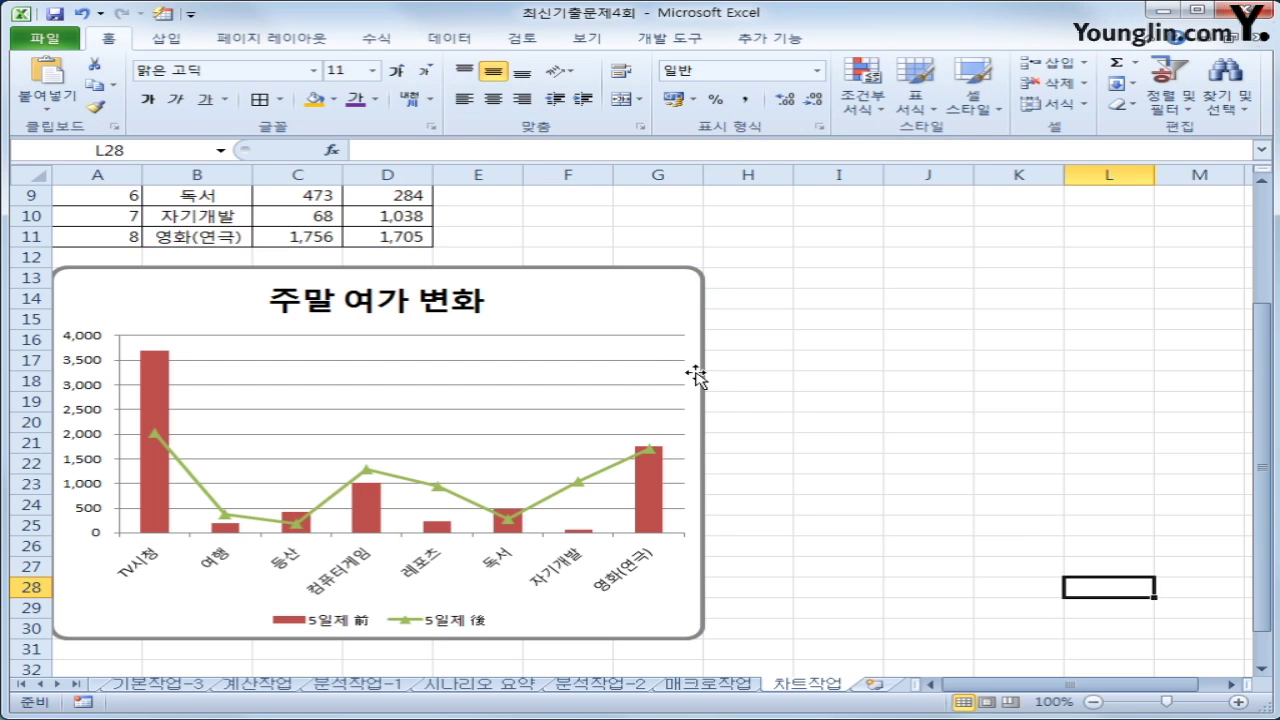
left_click(876, 418)
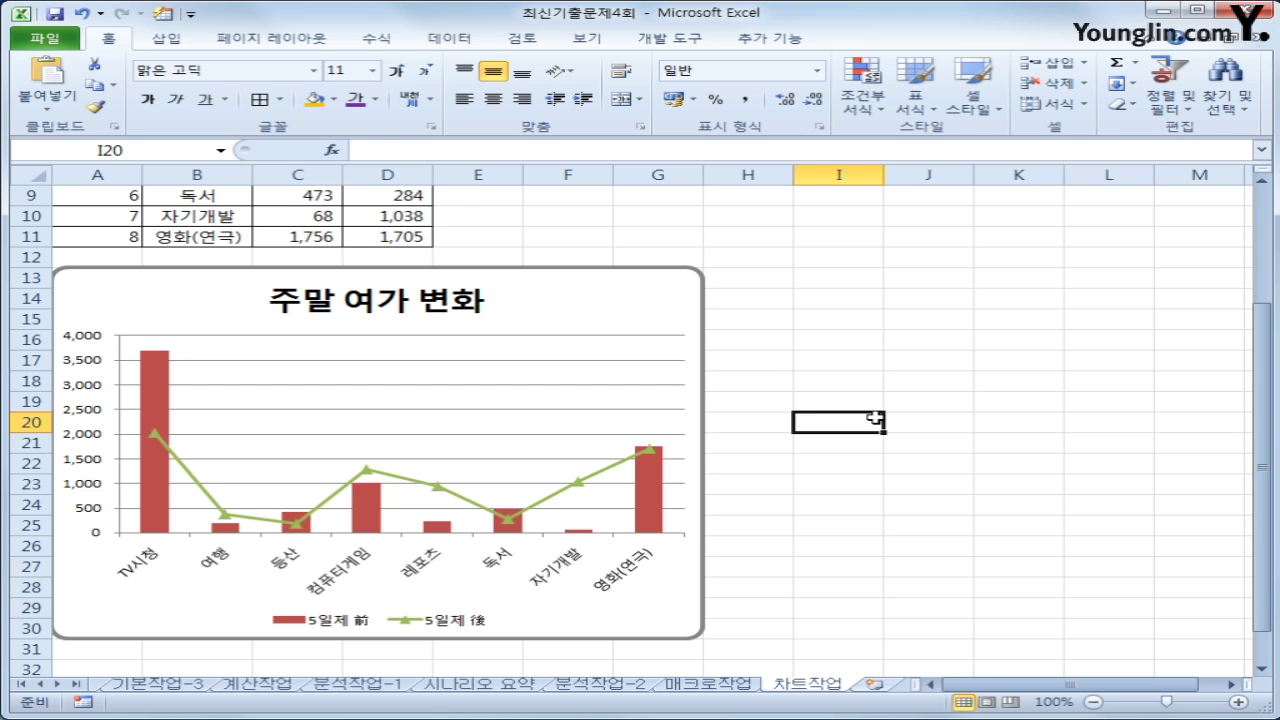